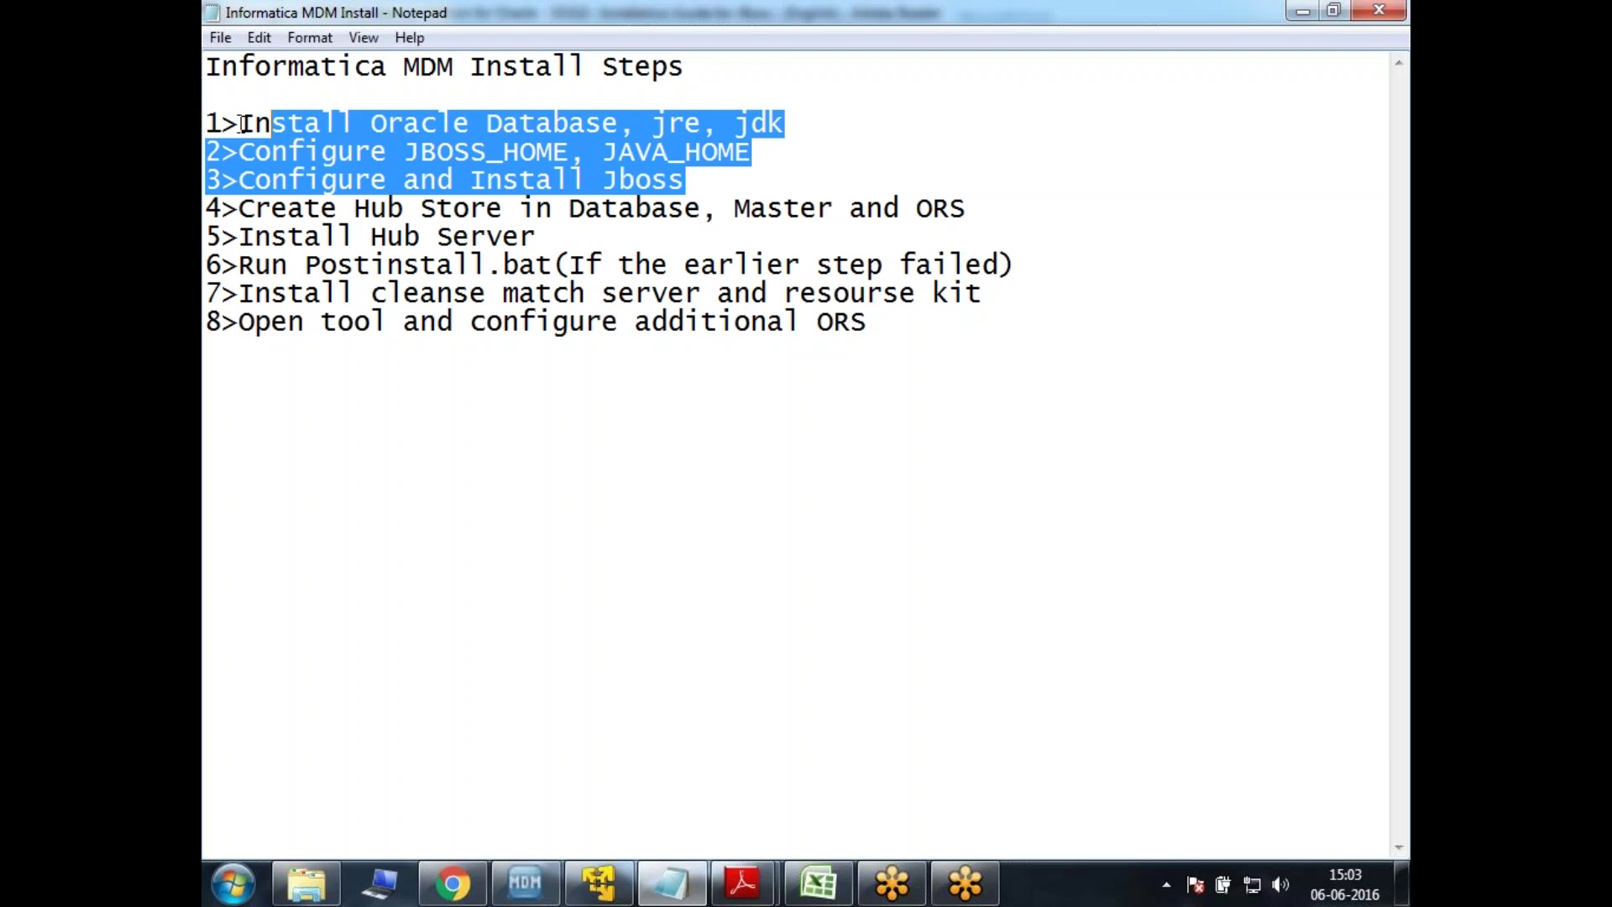
- Highlight step 4, Create Hub Store, in the Notepad list, then bring up the VM's SQL*Plus console
{"action": "left_click_drag", "start_coordinate": [239, 209], "coordinate": [981, 215]}
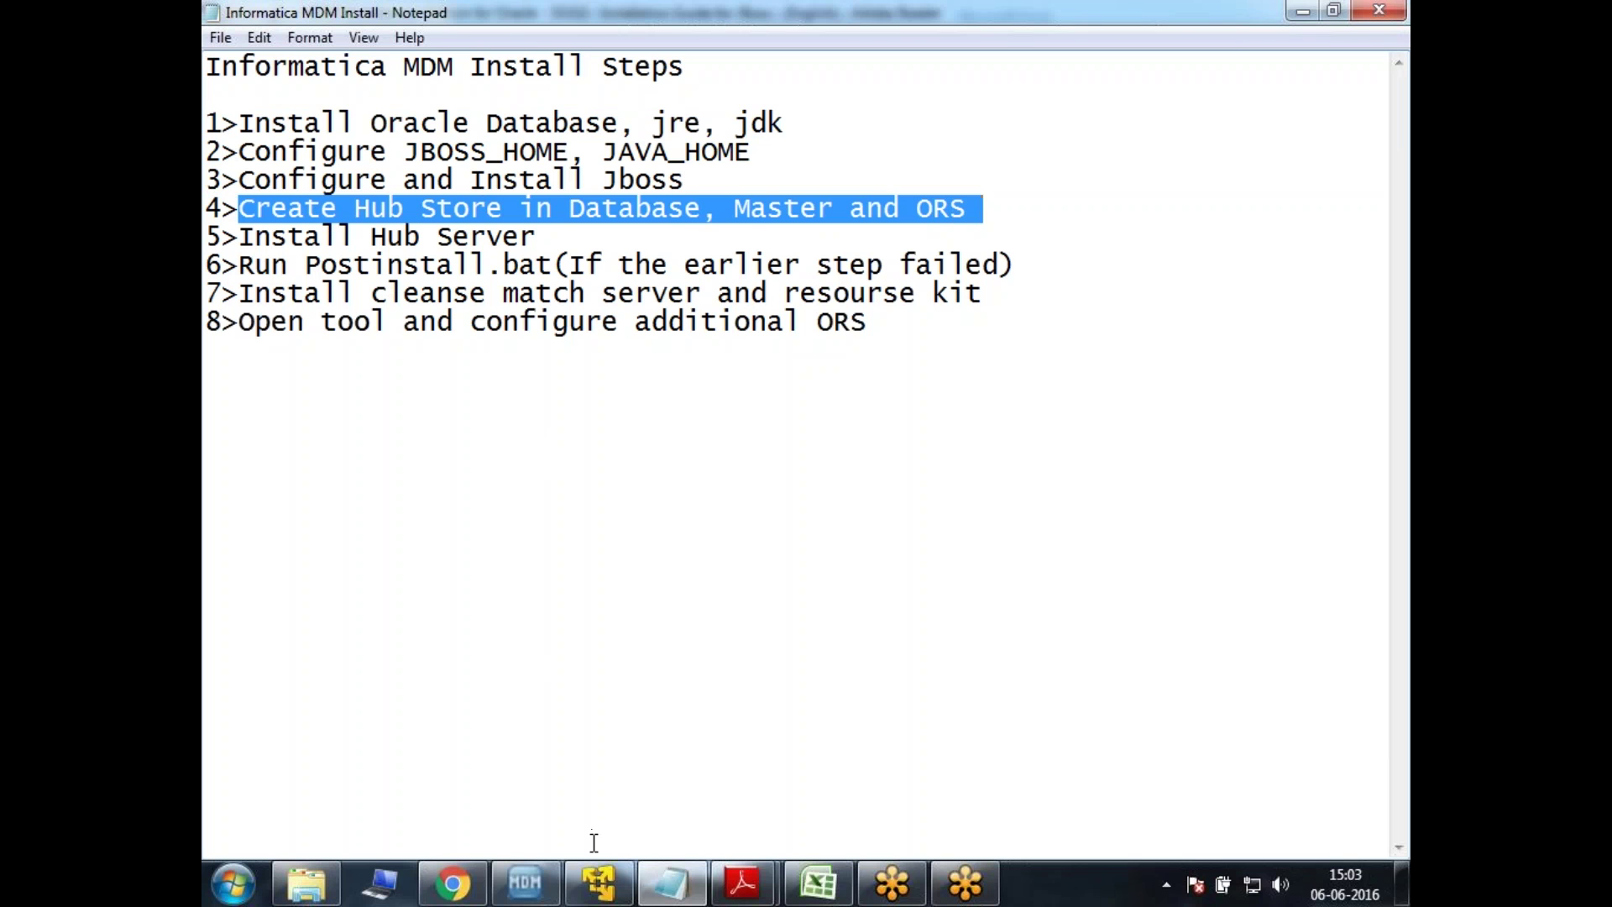
{"action": "left_click", "coordinate": [598, 880]}
{"action": "mouse_move", "coordinate": [659, 882]}
{"action": "left_click", "coordinate": [660, 818]}
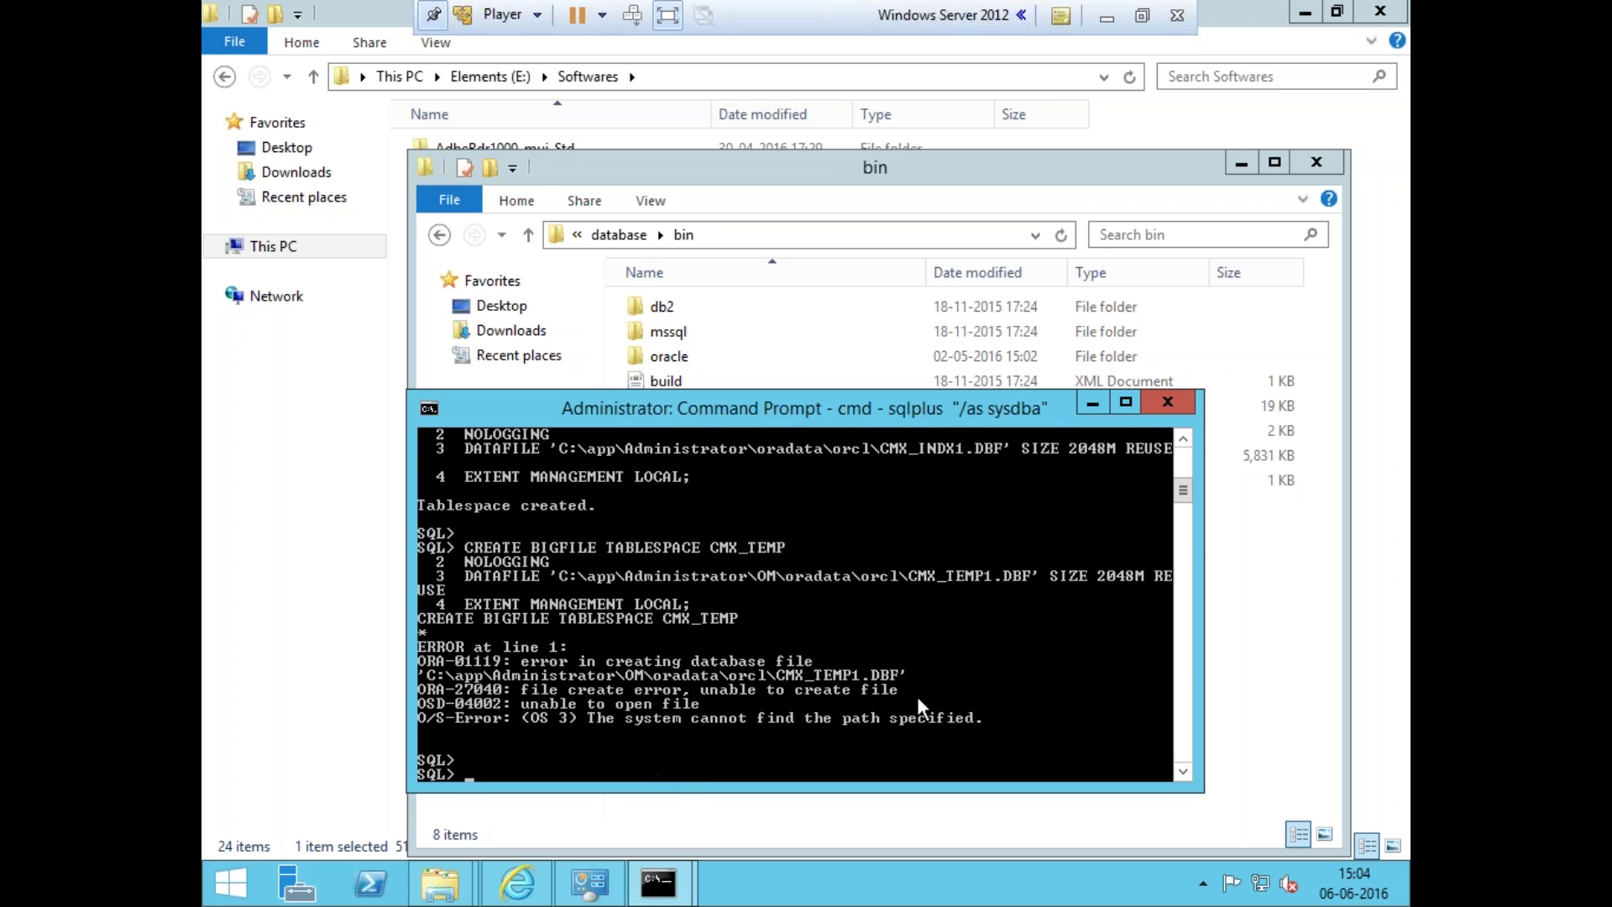
- Enlarge the SQL*Plus console to review the failed CMX_TEMP creation, then open the TABLESPACE script from Softwares
{"action": "left_click_drag", "start_coordinate": [1203, 392], "coordinate": [1204, 136]}
{"action": "left_click_drag", "start_coordinate": [1187, 312], "coordinate": [1184, 244]}
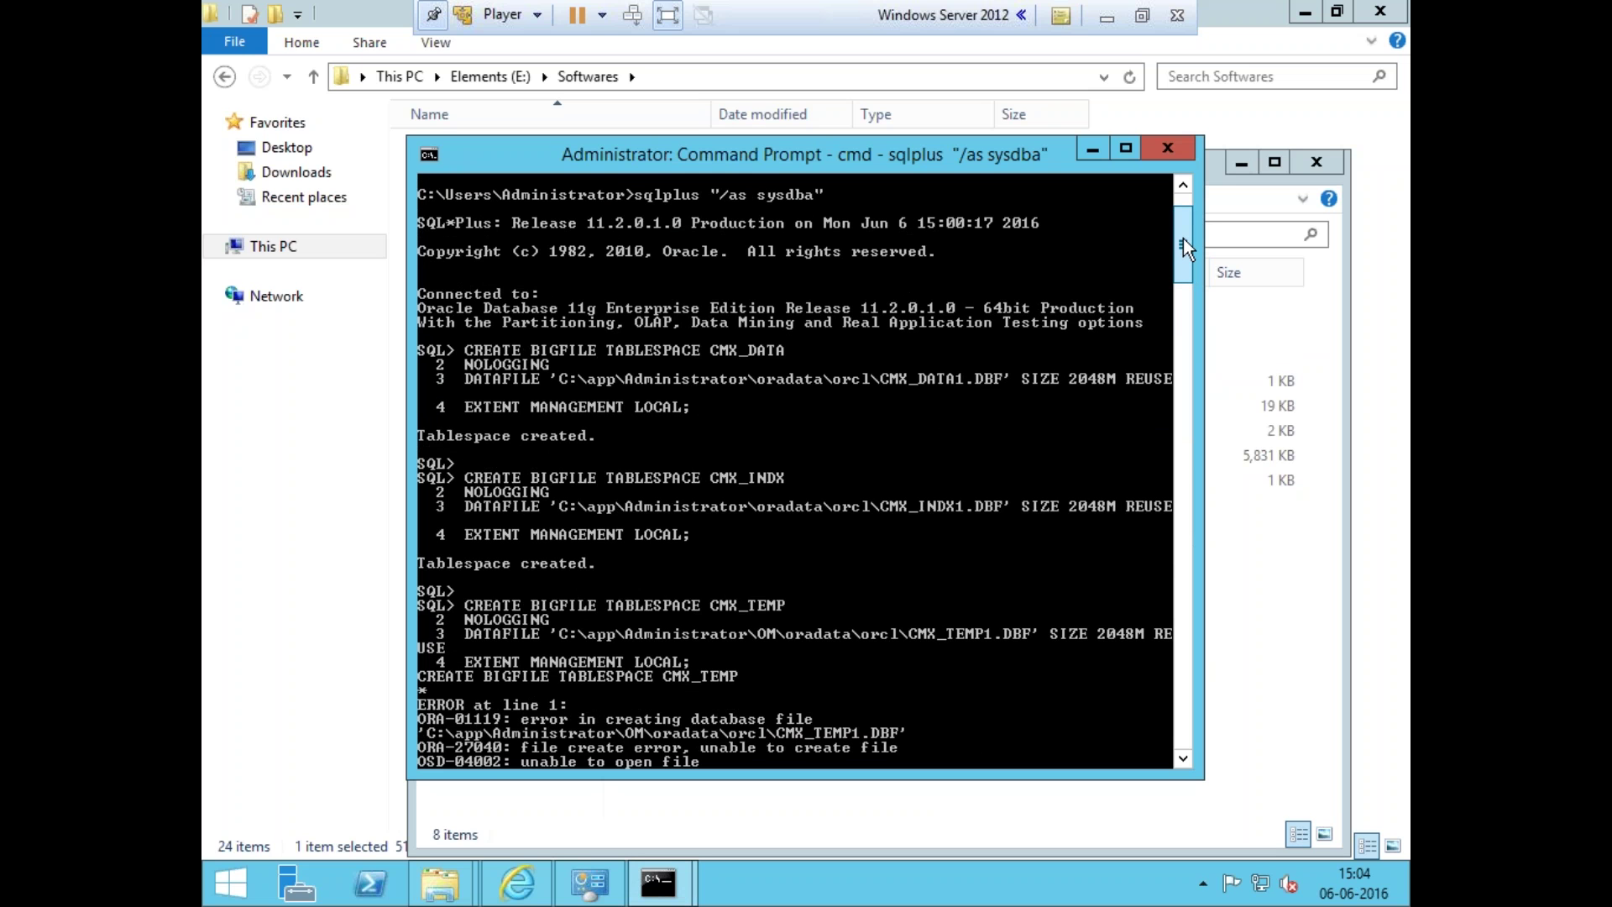
{"action": "left_click_drag", "start_coordinate": [1183, 239], "coordinate": [1183, 250]}
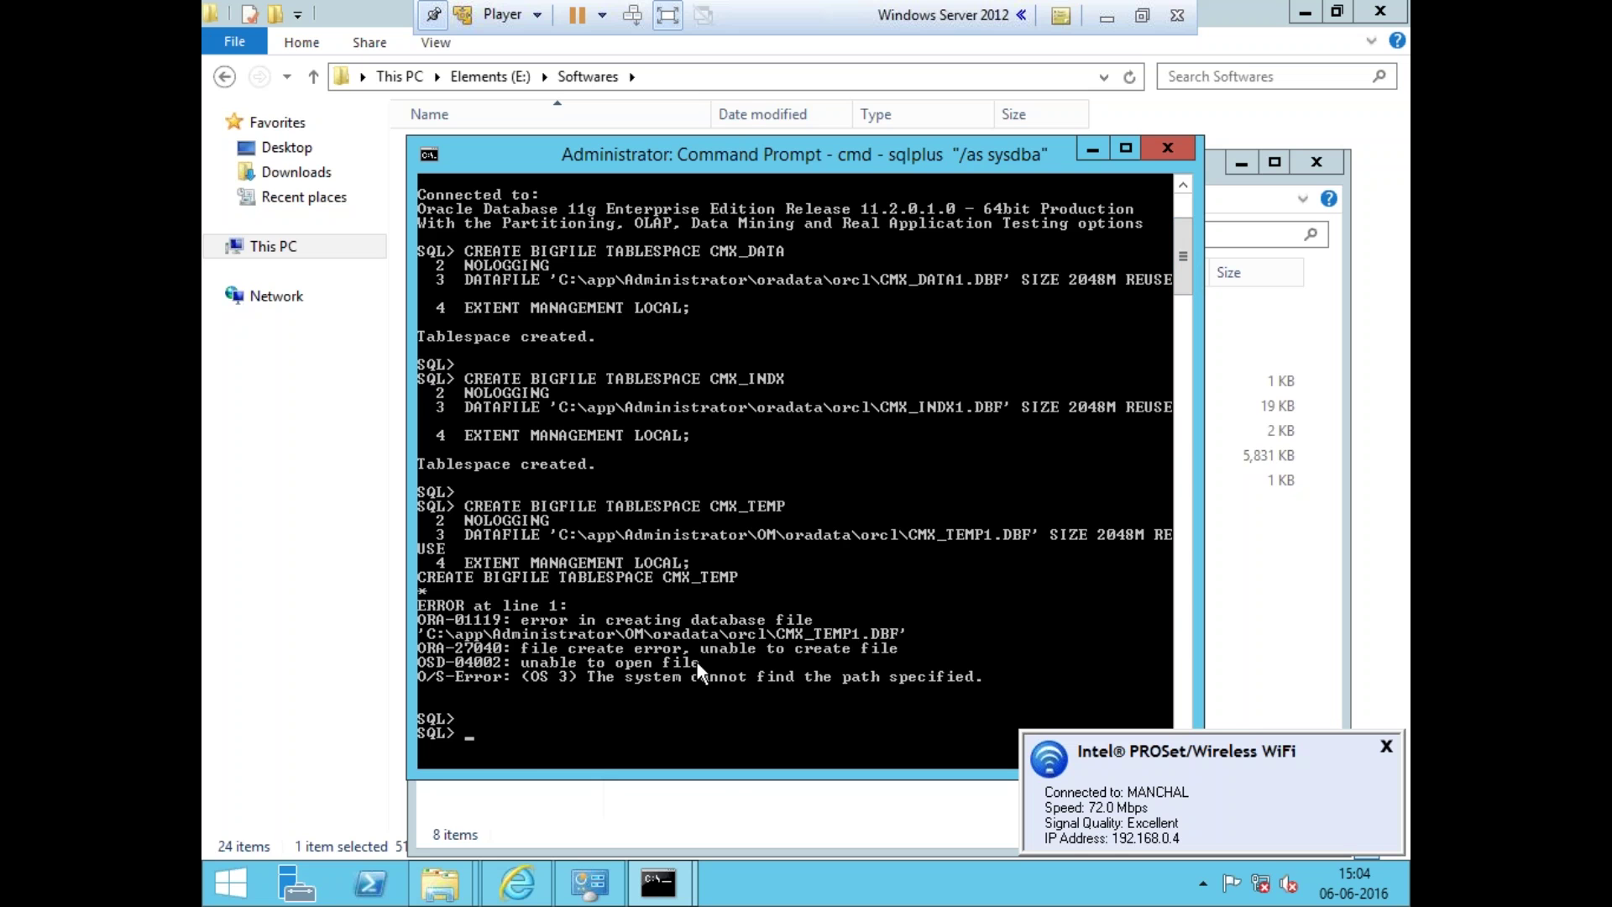
{"action": "left_click", "coordinate": [321, 676]}
{"action": "double_click", "coordinate": [527, 653]}
- Remove OM\ from the CMX_TEMP datafile path and select the corrected CREATE statement
{"action": "left_click_drag", "start_coordinate": [734, 396], "coordinate": [605, 190]}
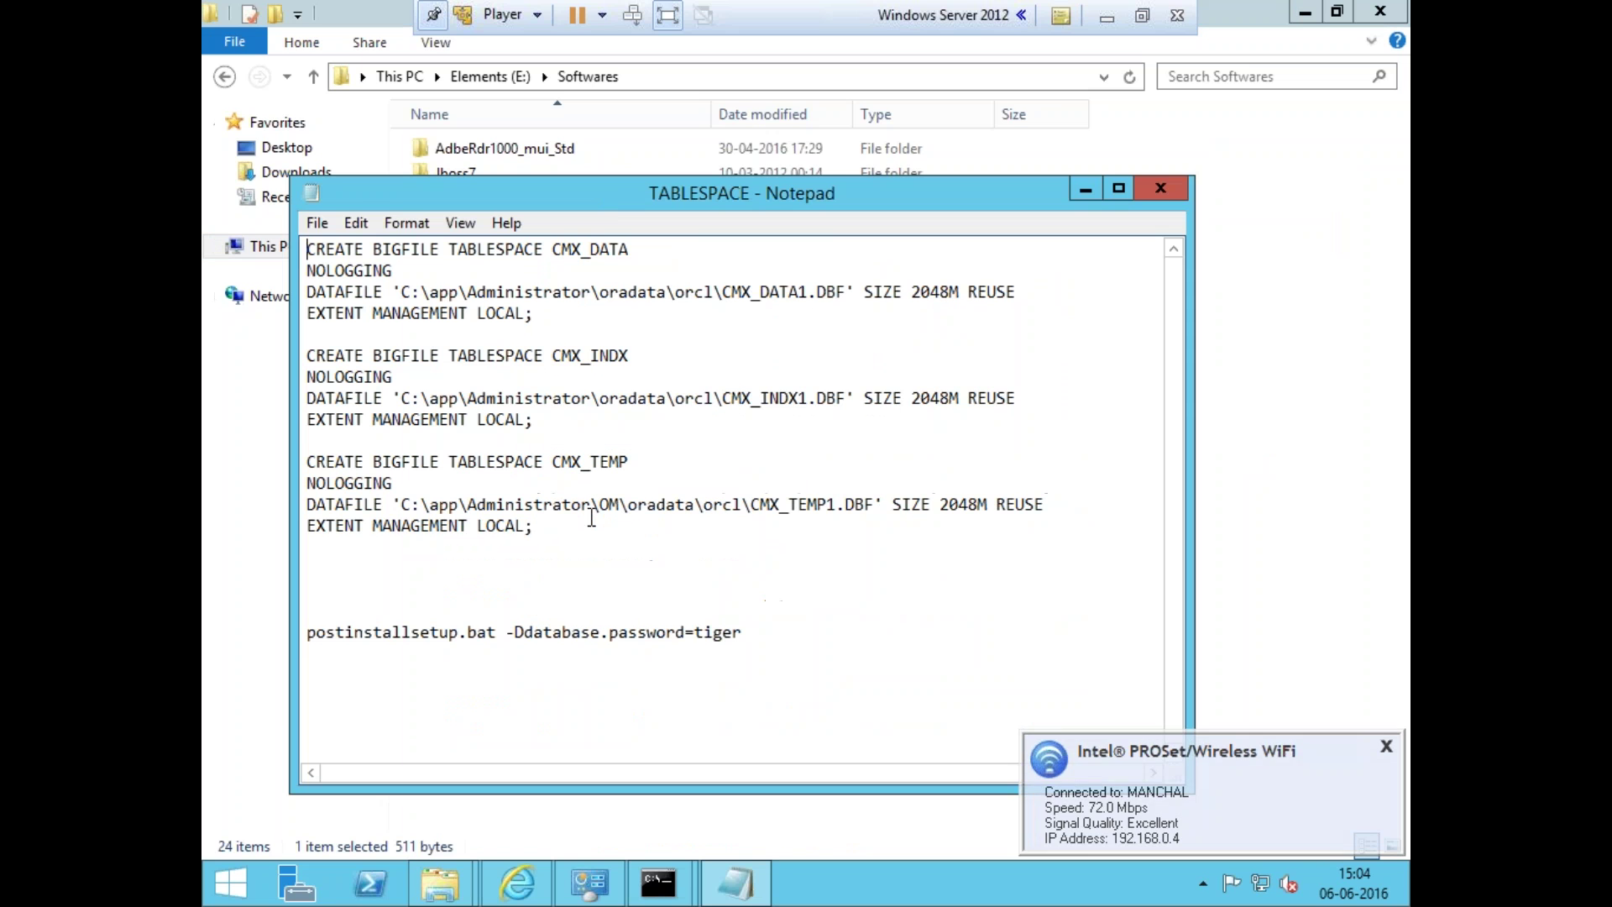
{"action": "key", "text": "BackSpace"}
{"action": "key", "text": "BackSpace"}
{"action": "key", "text": "BackSpace"}
{"action": "left_click", "coordinate": [636, 557]}
{"action": "left_click_drag", "start_coordinate": [635, 558], "coordinate": [299, 466]}
{"action": "key", "text": "ctrl+c"}
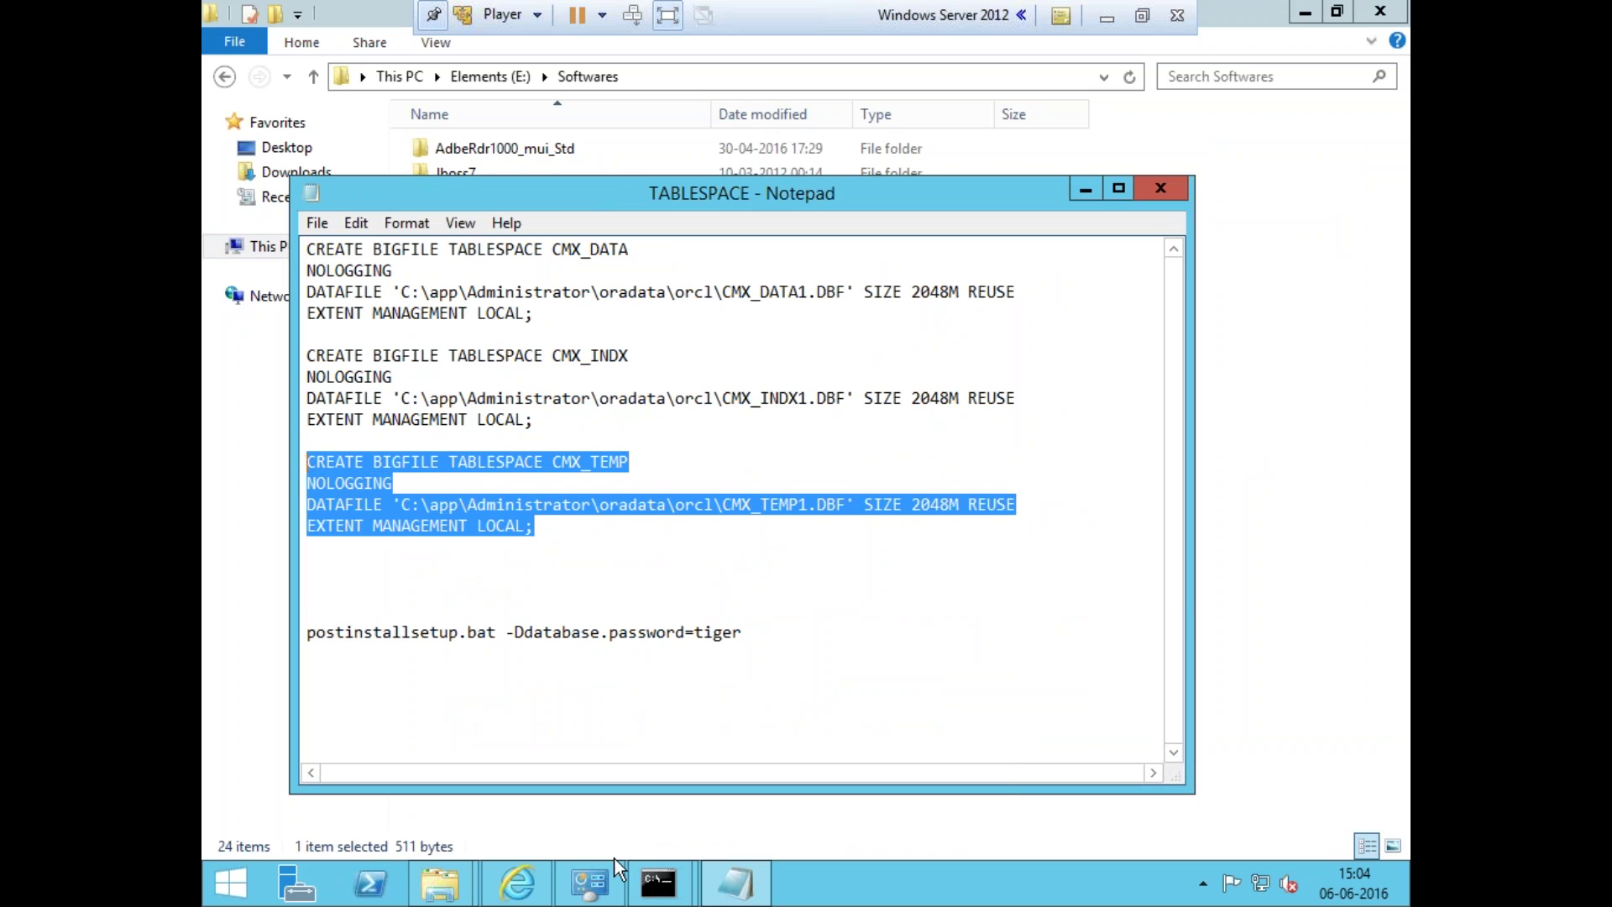
- Paste the corrected CMX_TEMP statement into SQL*Plus and run it
{"action": "left_click", "coordinate": [620, 873]}
{"action": "mouse_move", "coordinate": [663, 894]}
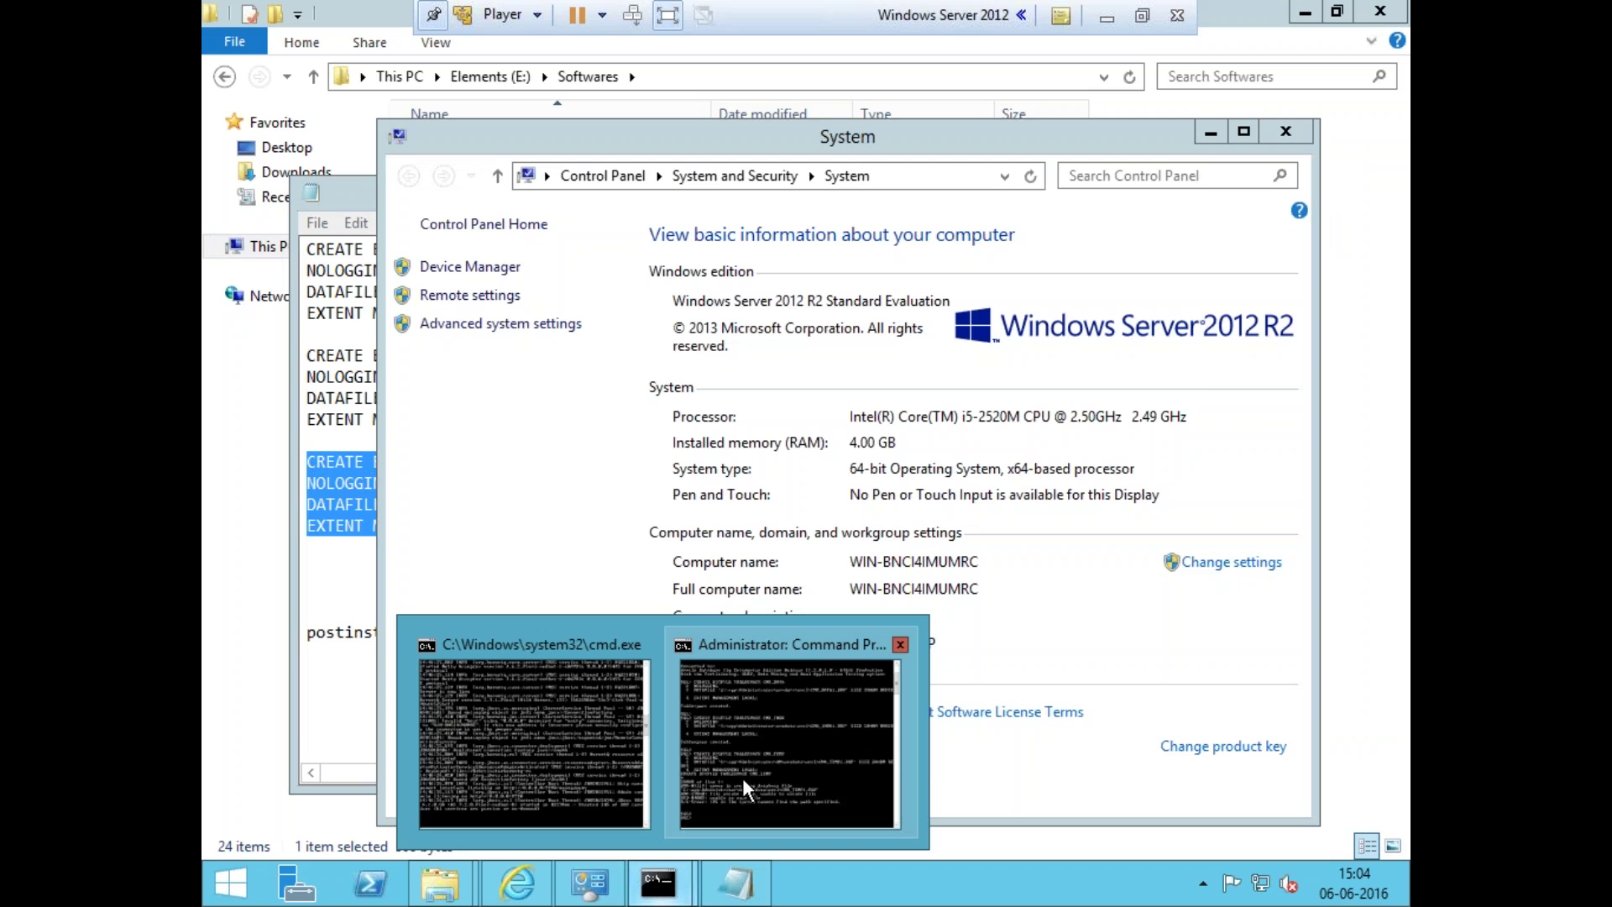
{"action": "left_click", "coordinate": [739, 779]}
{"action": "right_click", "coordinate": [663, 451]}
{"action": "left_click", "coordinate": [708, 517]}
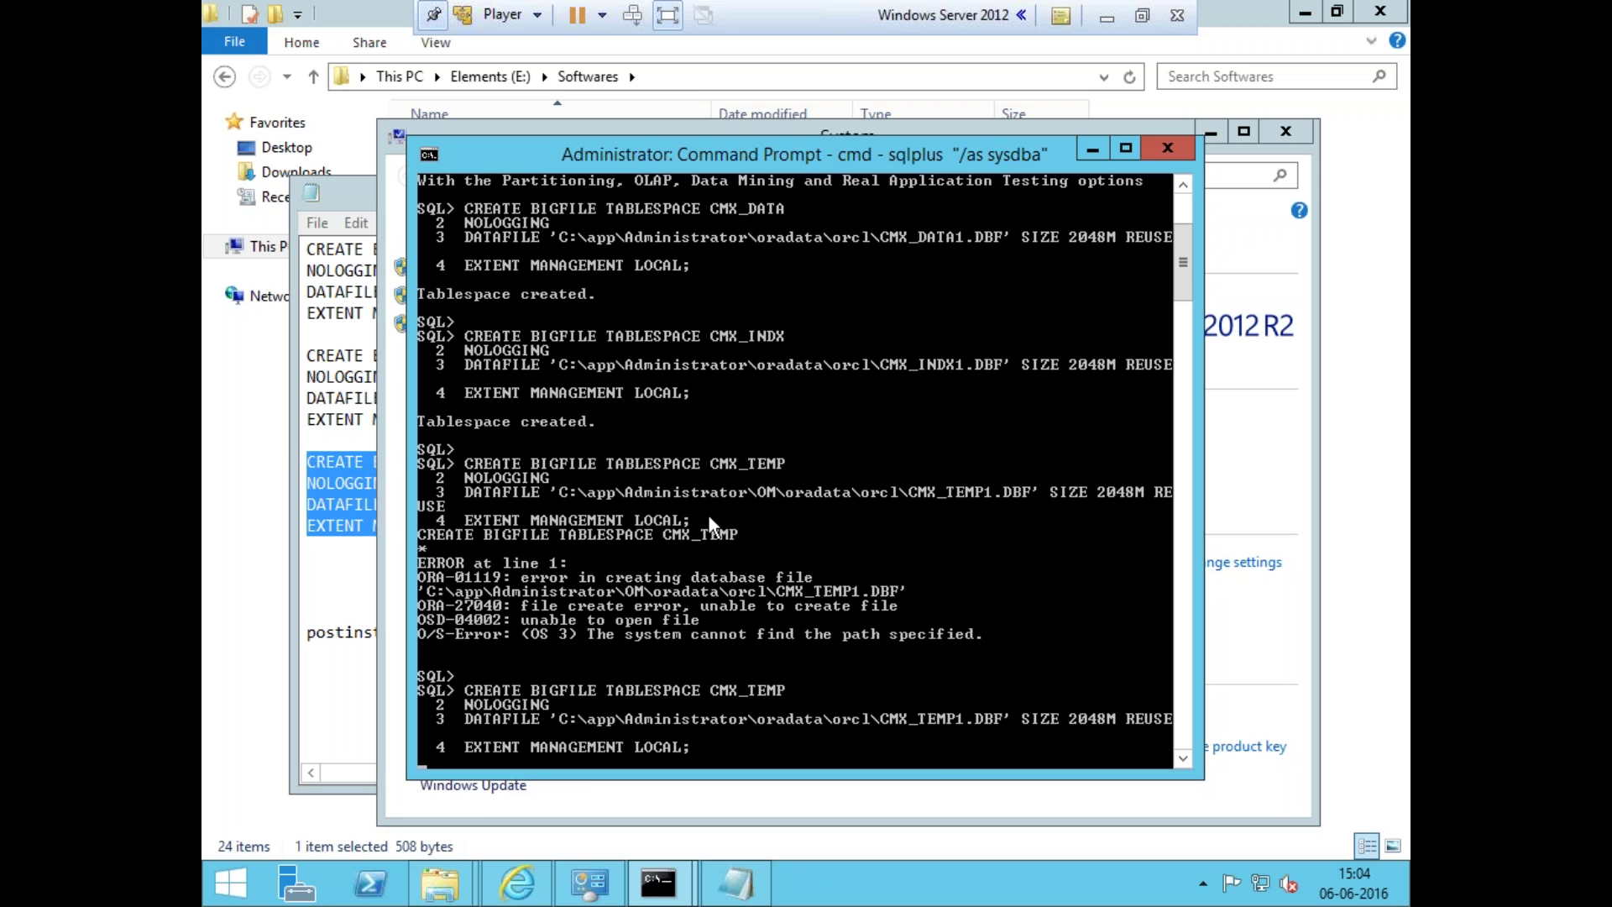
- Close the TABLESPACE script and step out of the VM to the host
{"action": "left_click", "coordinate": [368, 440]}
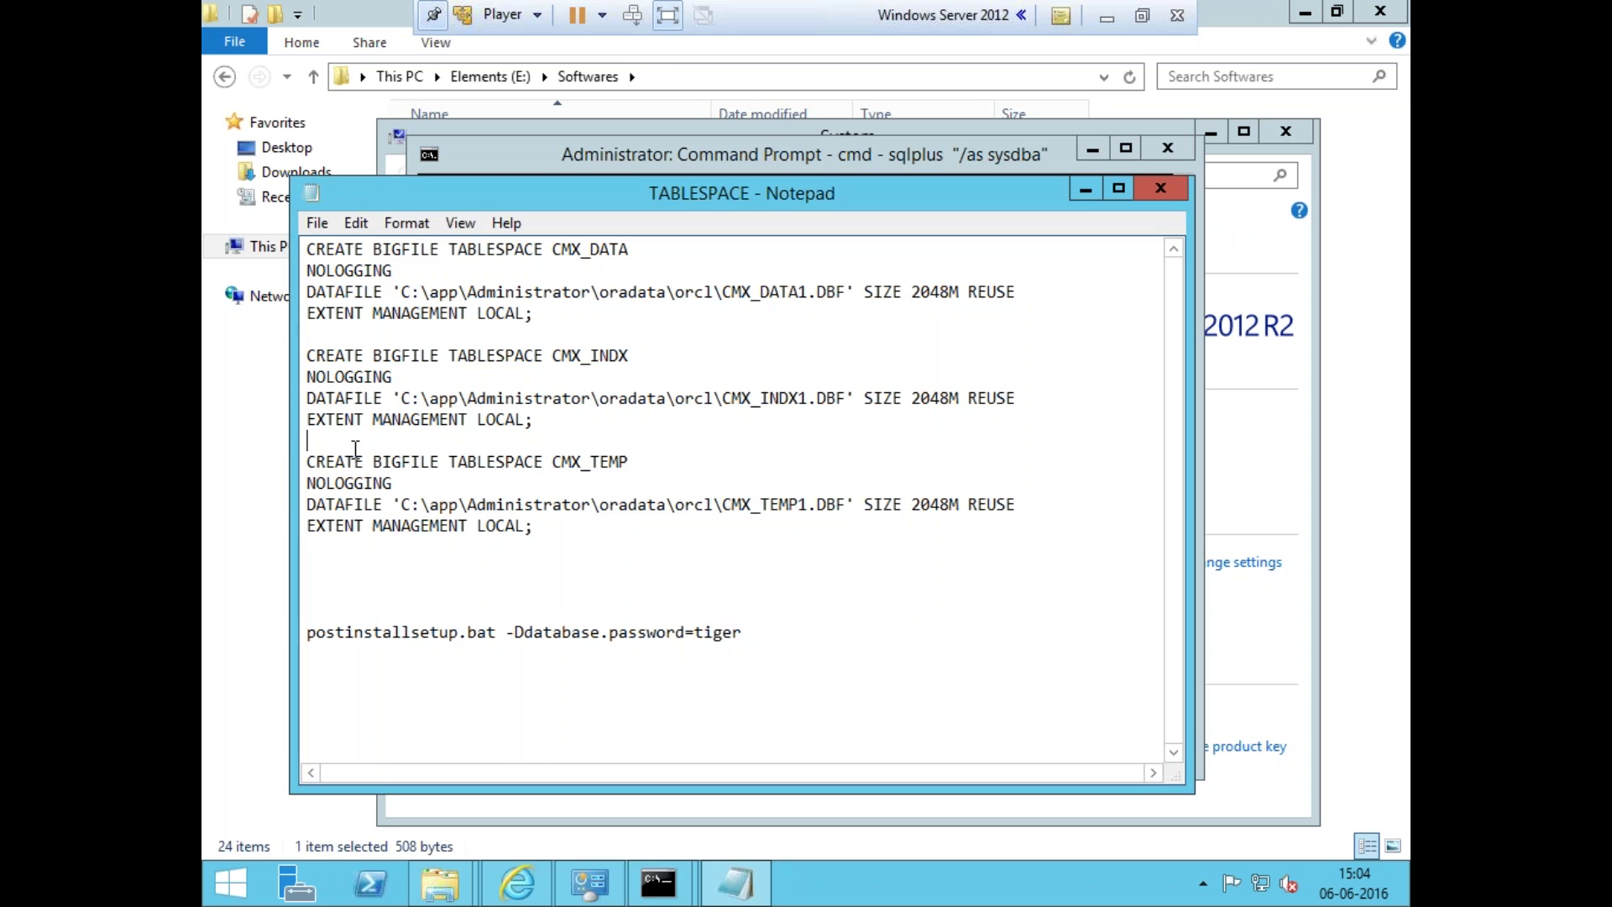
{"action": "left_click", "coordinate": [1160, 188]}
{"action": "left_click", "coordinate": [1106, 17]}
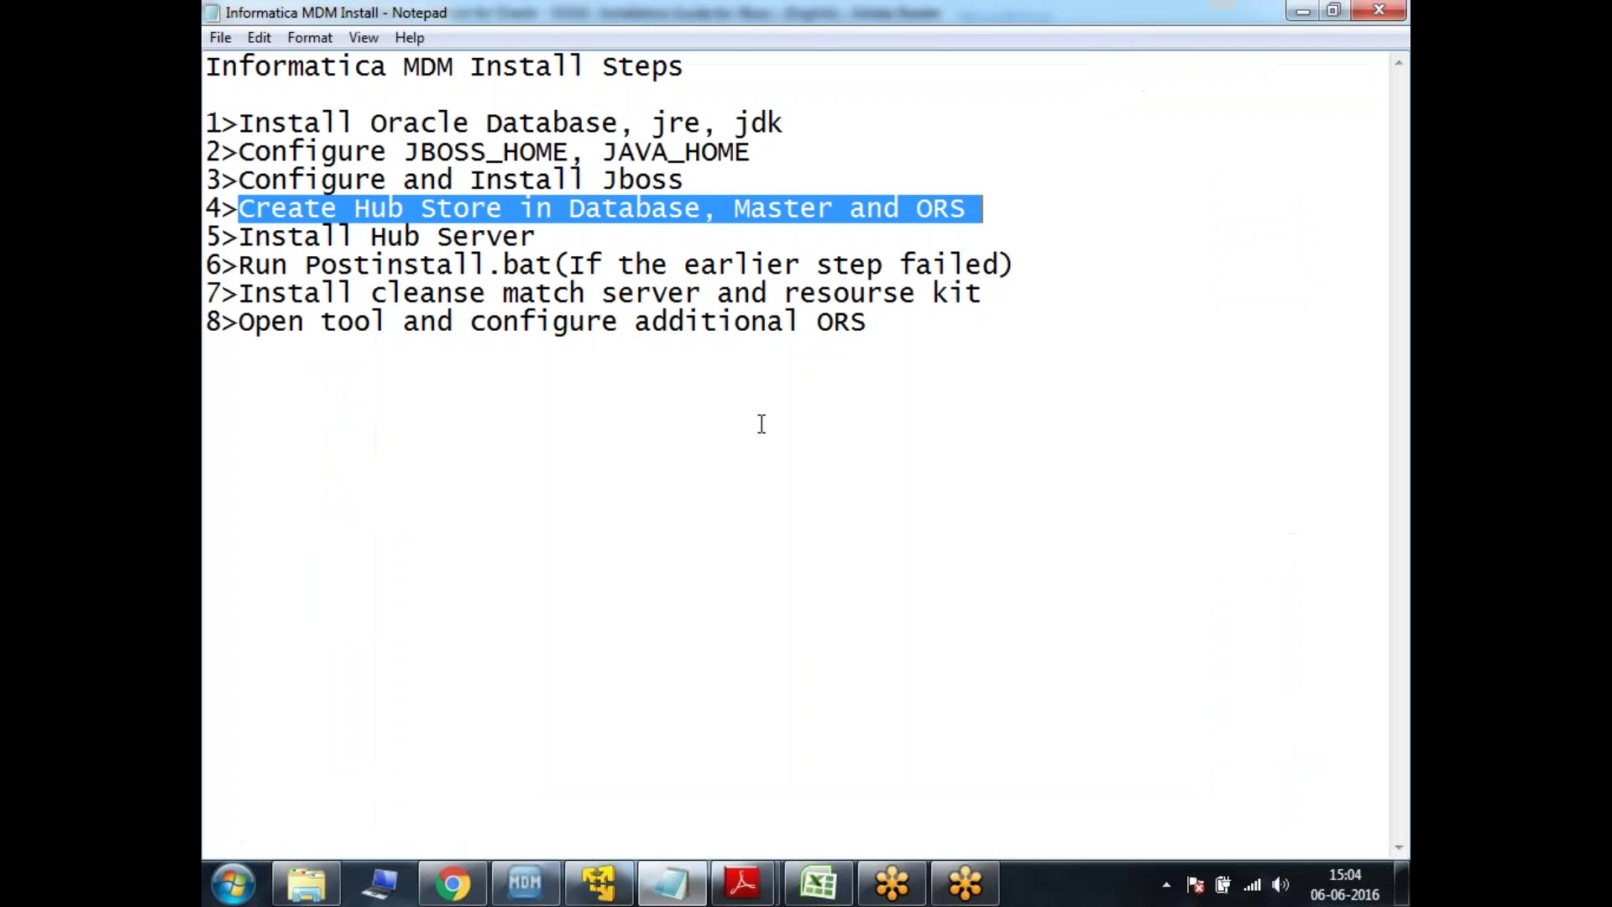
- Bring the installation guide PDF forward and jump to Chapter 2, Pre-Installation Tasks
{"action": "mouse_move", "coordinate": [743, 882]}
{"action": "left_click", "coordinate": [796, 730]}
{"action": "scroll", "coordinate": [739, 386], "scroll_direction": "up", "scroll_amount": 2}
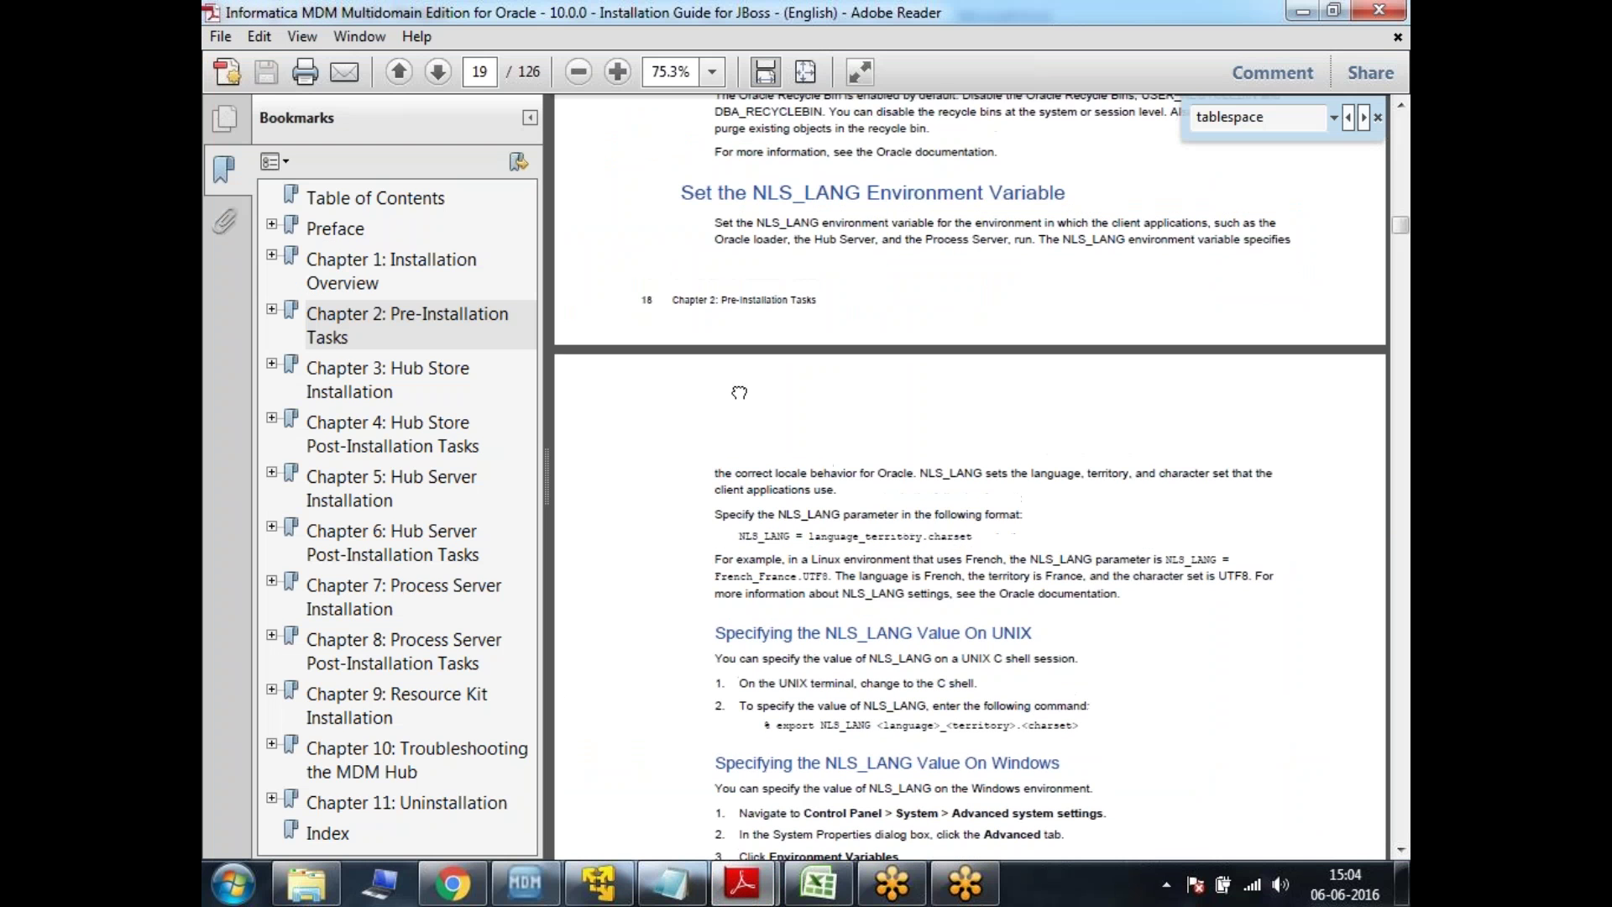
{"action": "left_click", "coordinate": [424, 315]}
- Search the guide for 'tablespace', fixing the misspelled term, review Creating Tablespaces, and minimize Reader
{"action": "key", "text": "ctrl+f"}
{"action": "type", "text": "talespace"}
{"action": "key", "text": "Return"}
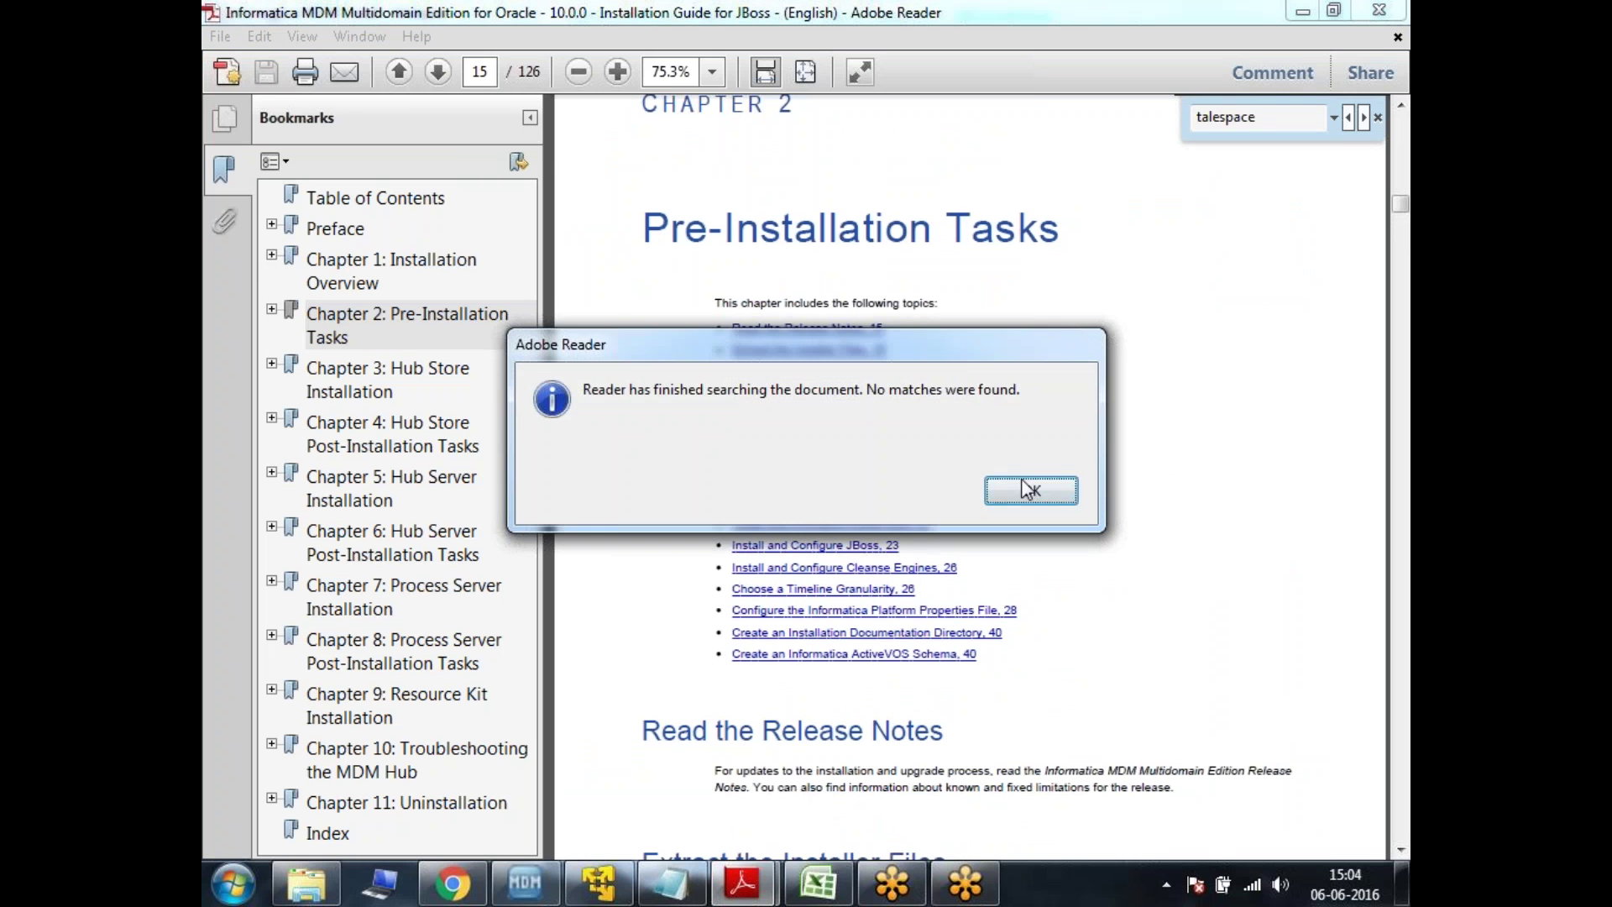
{"action": "left_click", "coordinate": [1026, 487]}
{"action": "left_click", "coordinate": [1306, 125]}
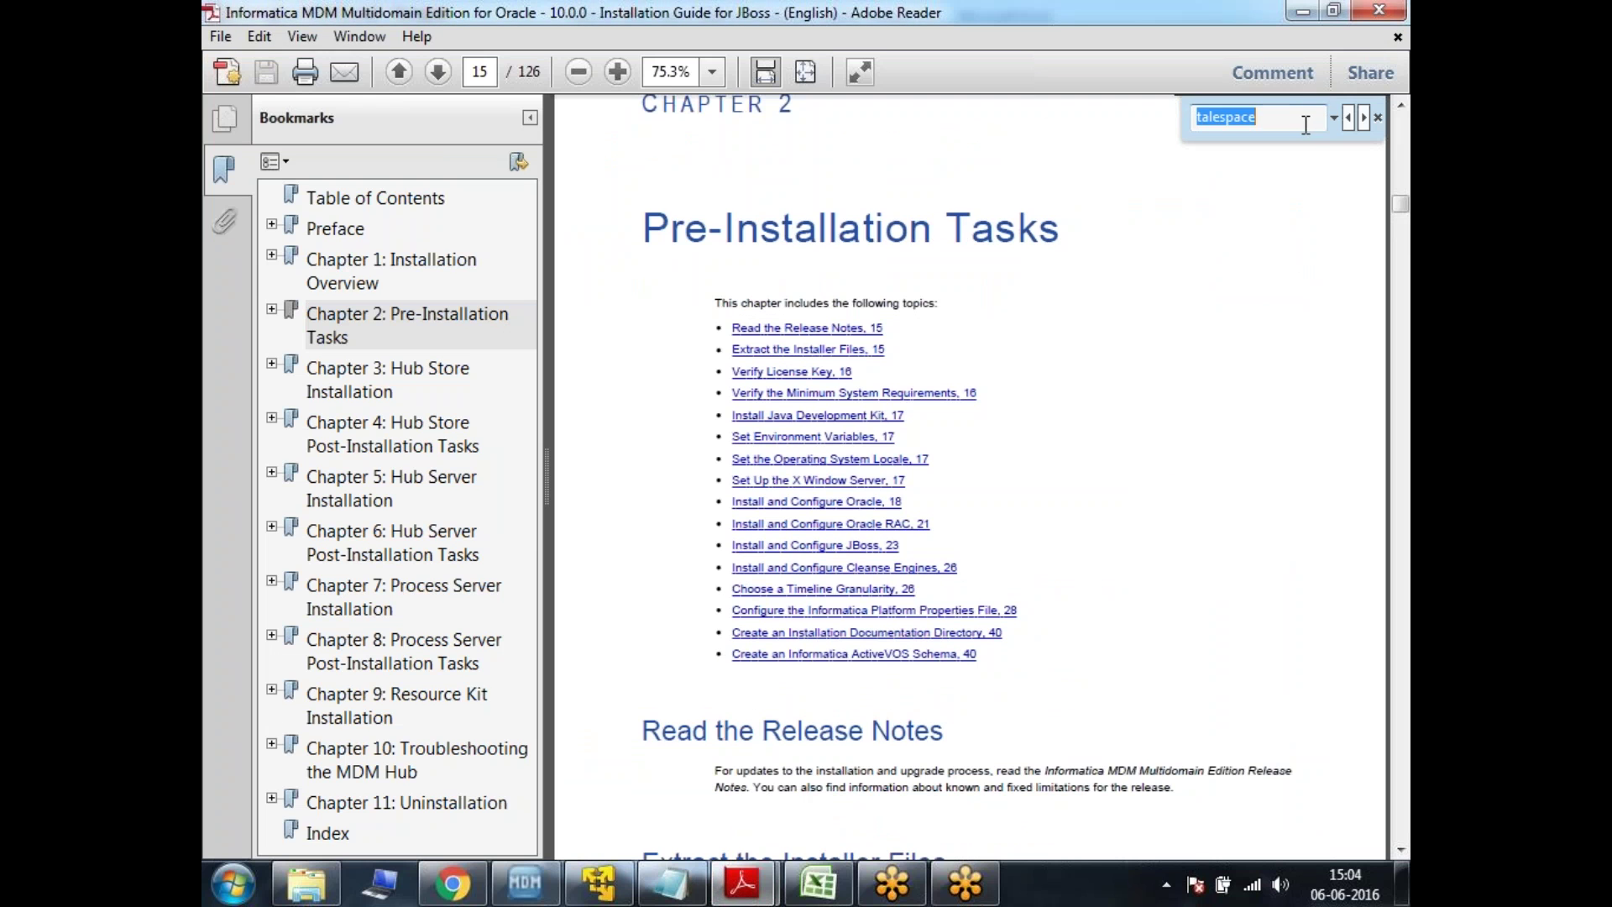
{"action": "type", "text": "tablespace"}
{"action": "key", "text": "Return"}
{"action": "scroll", "coordinate": [965, 672], "scroll_direction": "down", "scroll_amount": 10}
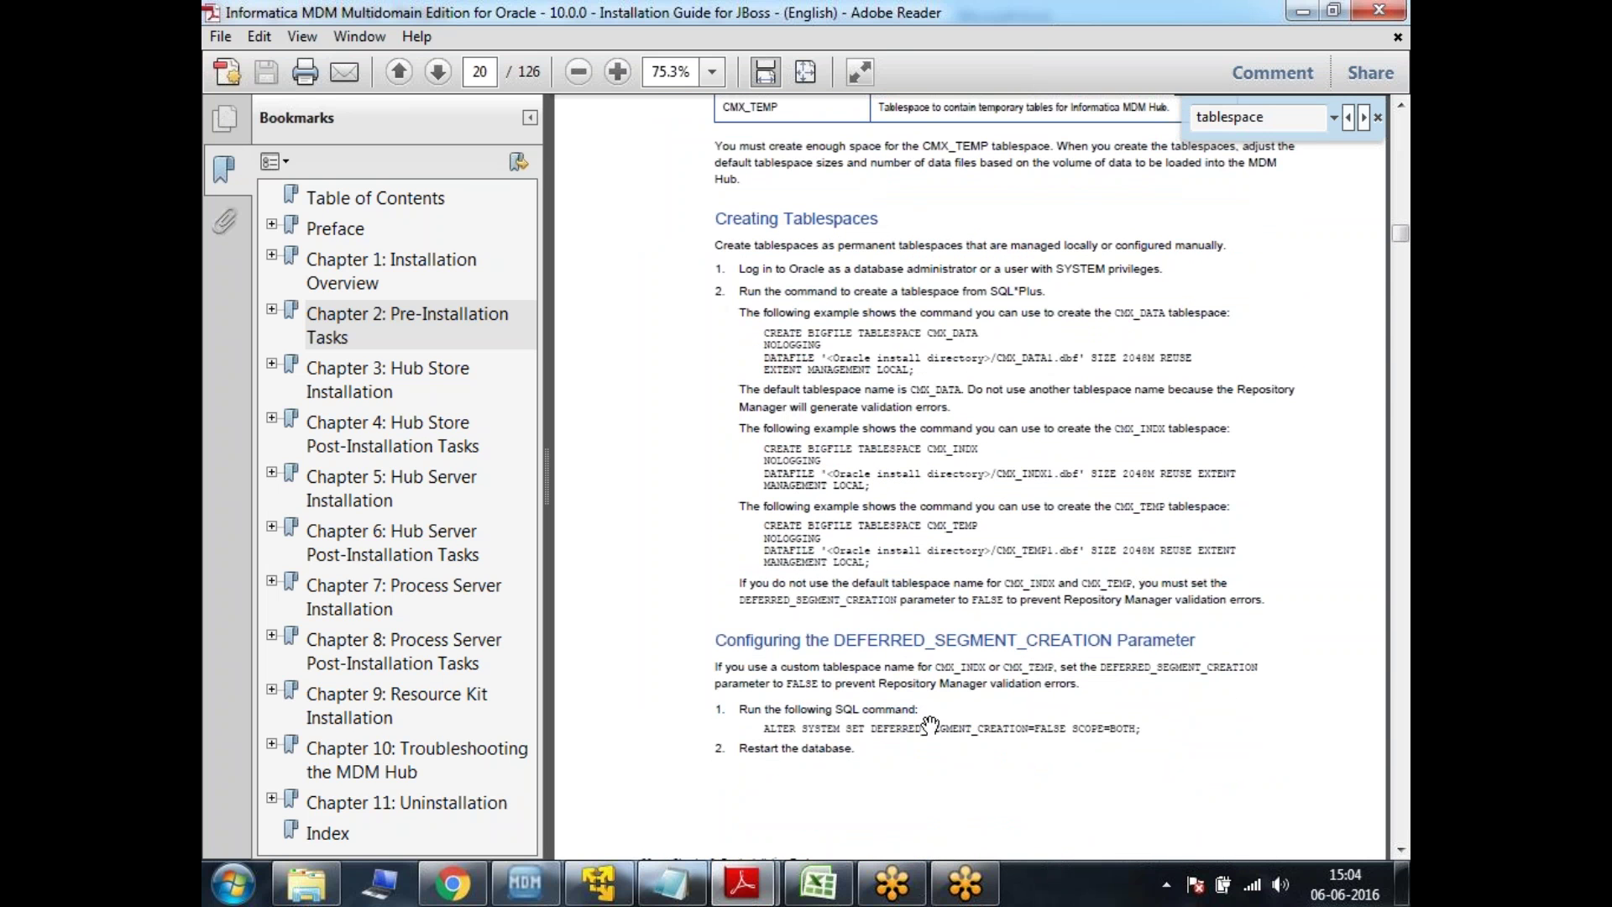
{"action": "left_click", "coordinate": [1302, 10]}
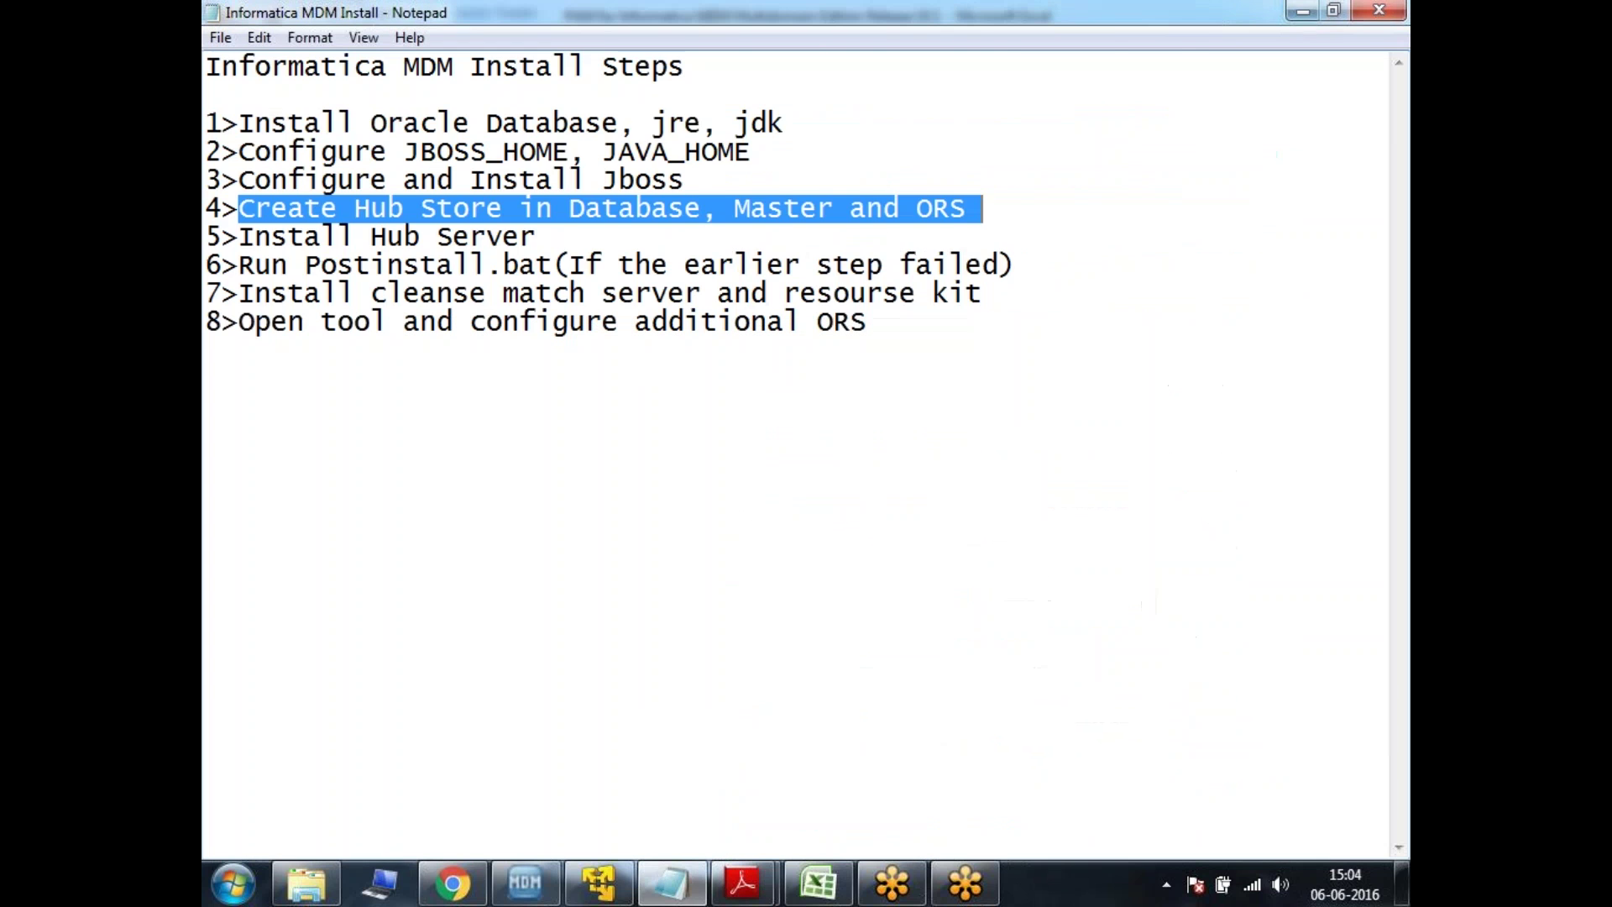
- Return to the Windows Server VM and close the System information window
{"action": "left_click", "coordinate": [599, 882]}
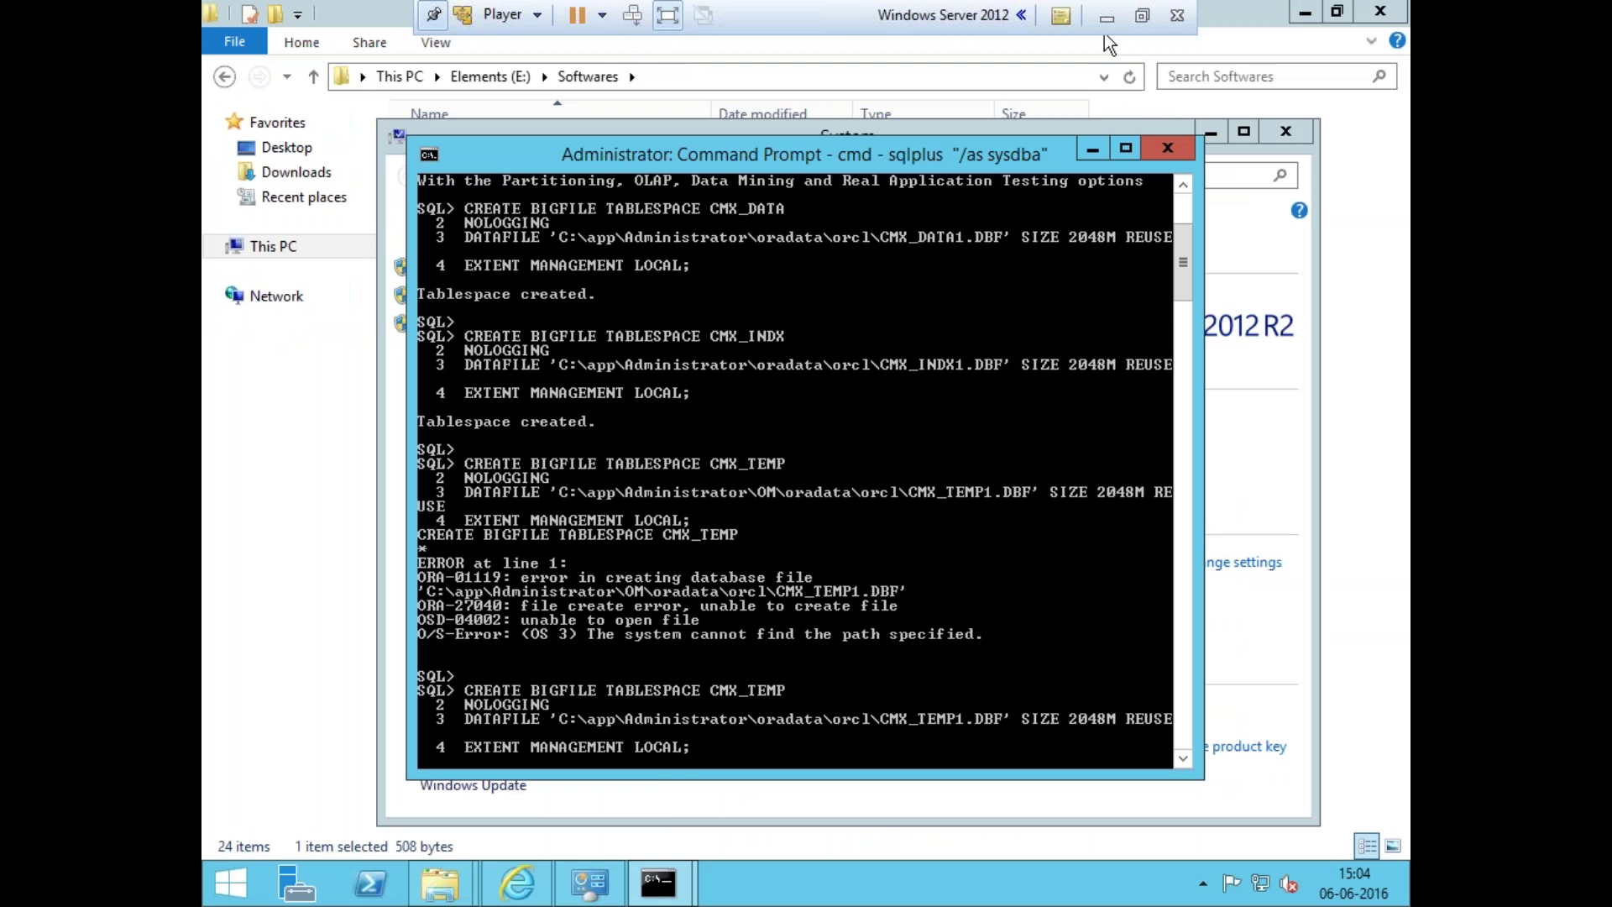
{"action": "left_click", "coordinate": [669, 814]}
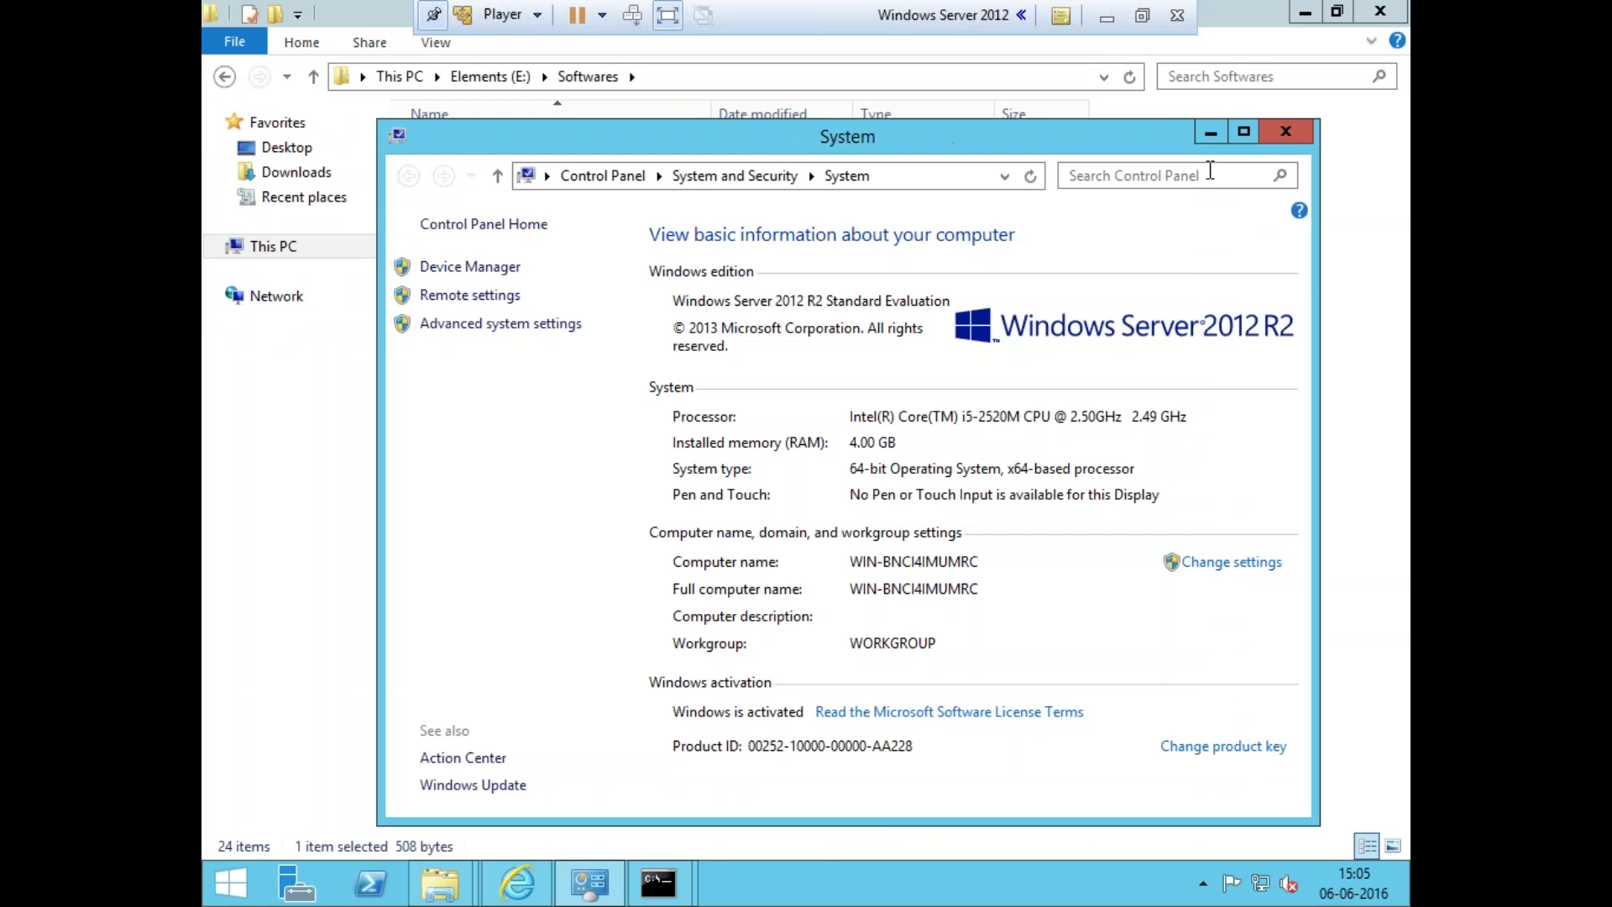
{"action": "left_click", "coordinate": [1286, 131]}
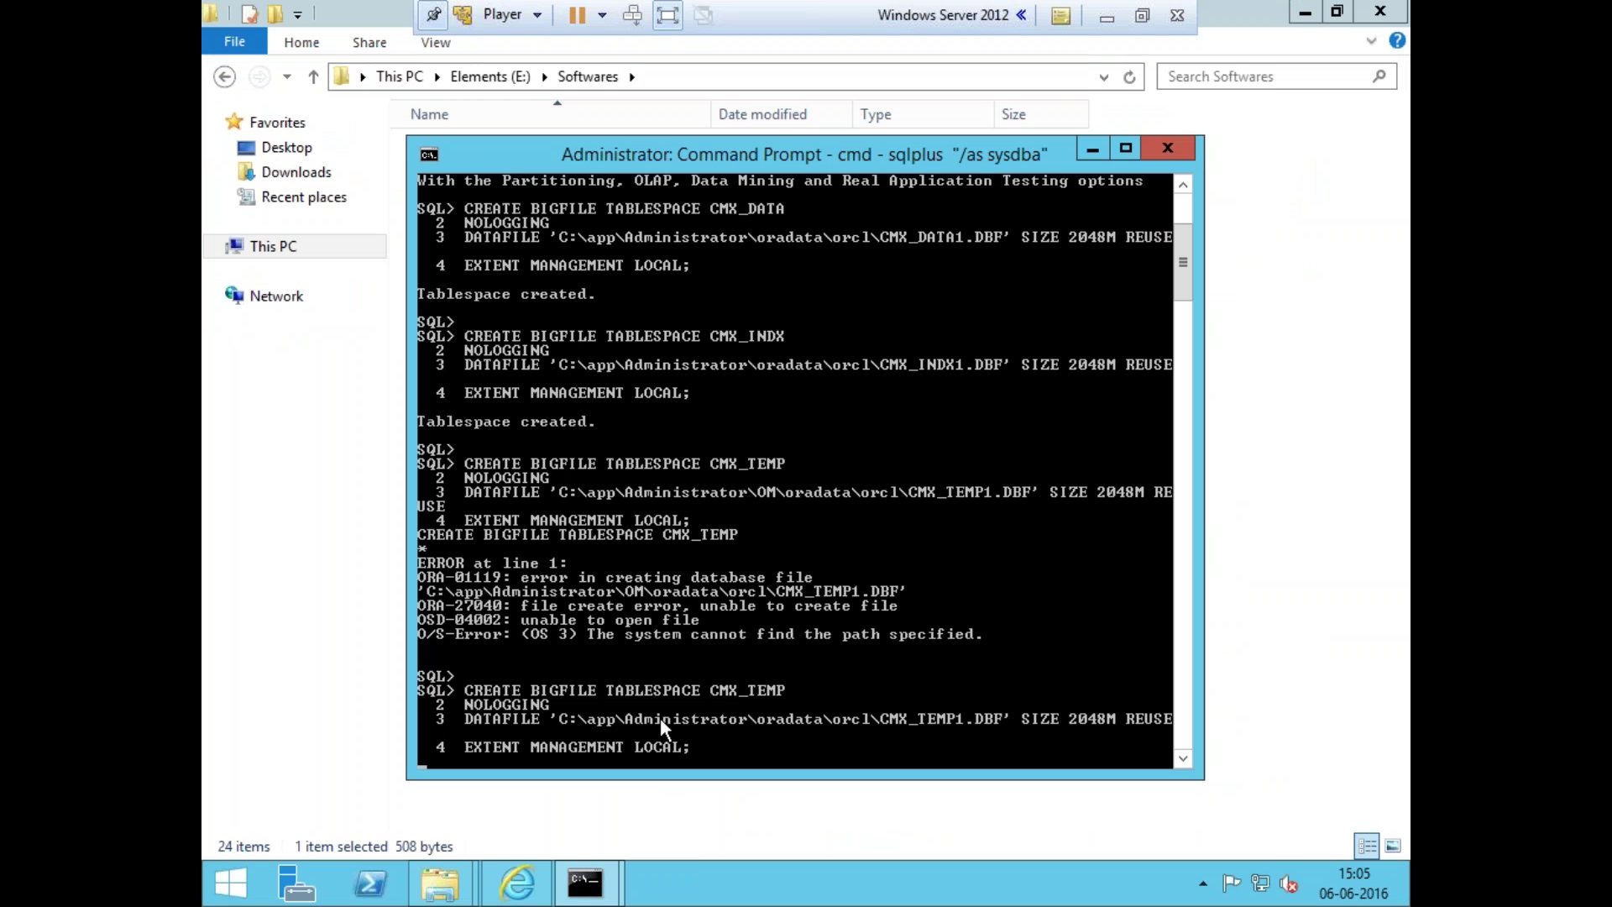
- Select the full database bin folder path in the Explorer address bar for copying
{"action": "mouse_move", "coordinate": [441, 881]}
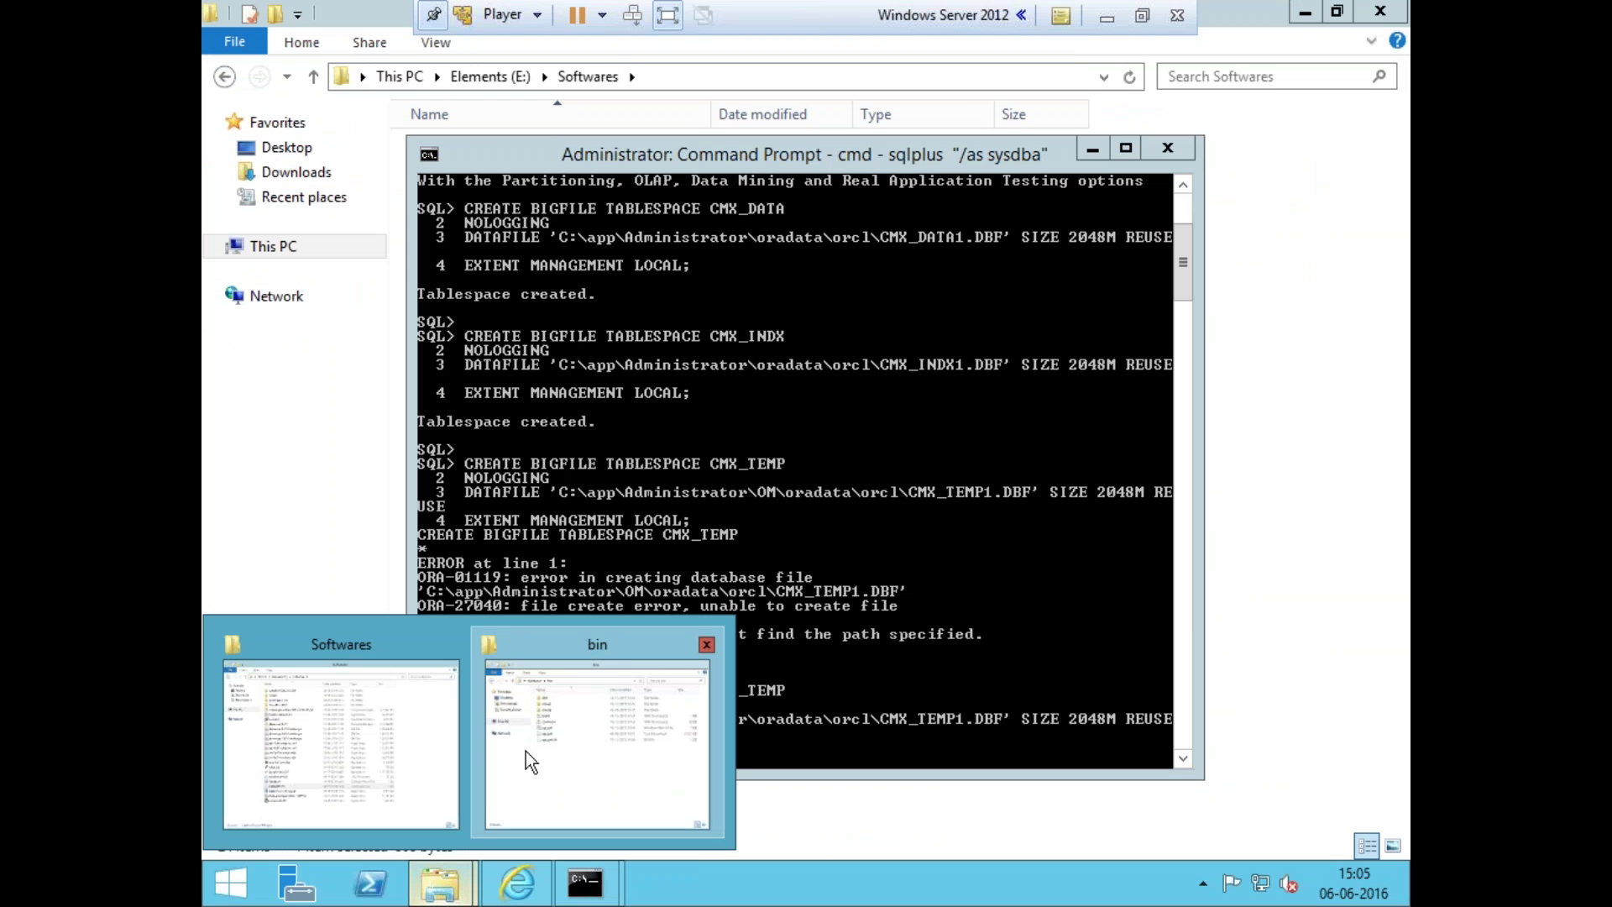
{"action": "left_click", "coordinate": [531, 756]}
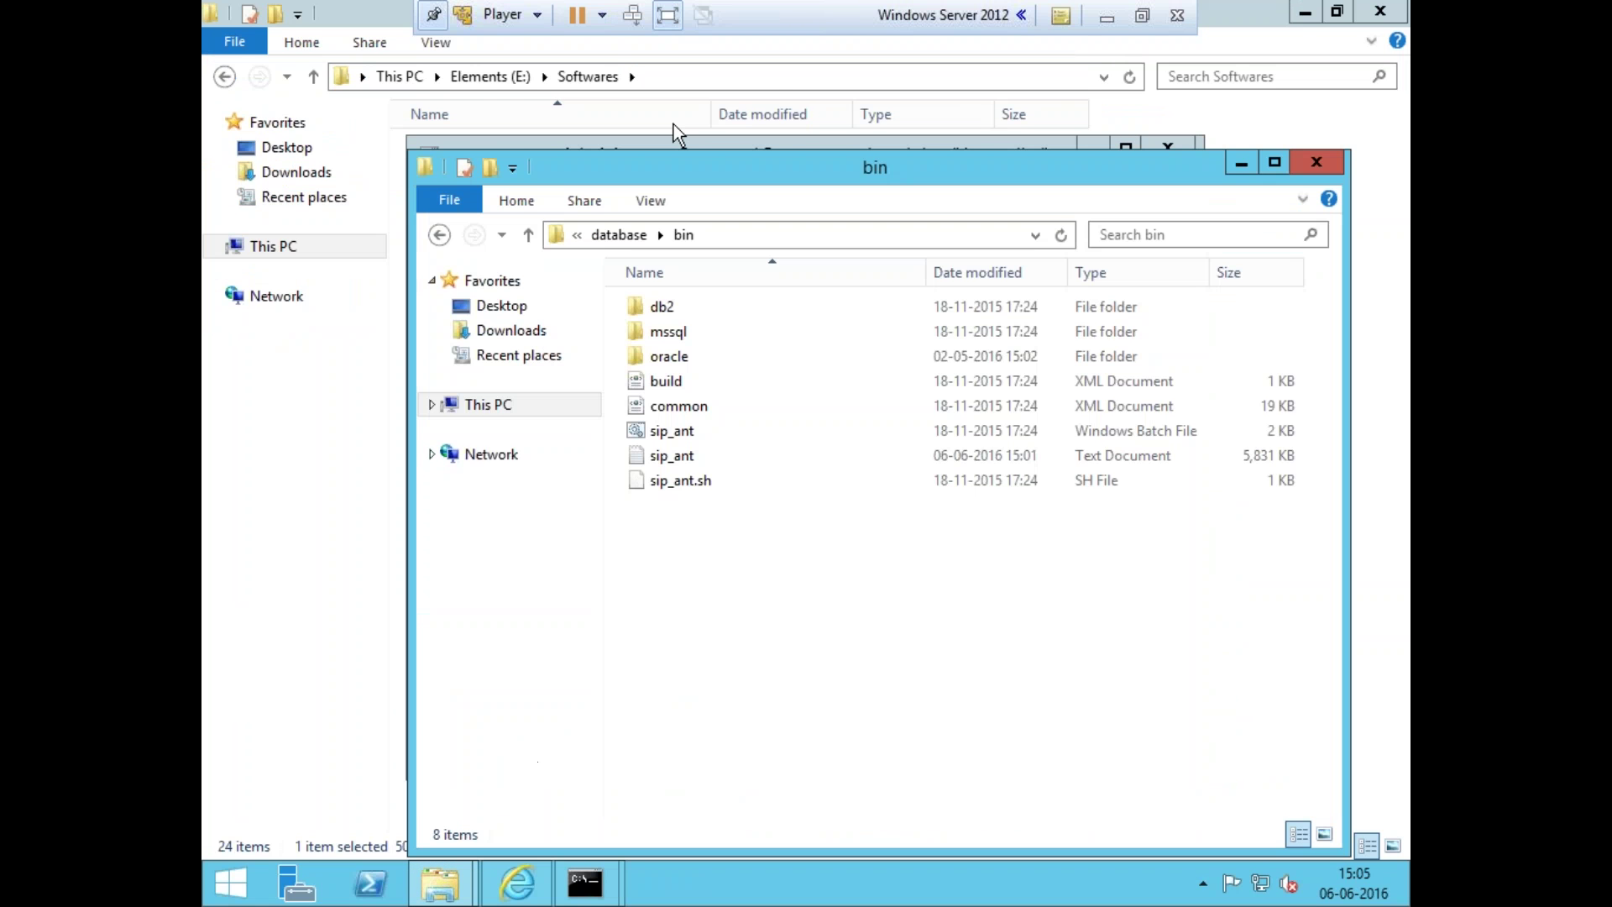
{"action": "left_click", "coordinate": [818, 247]}
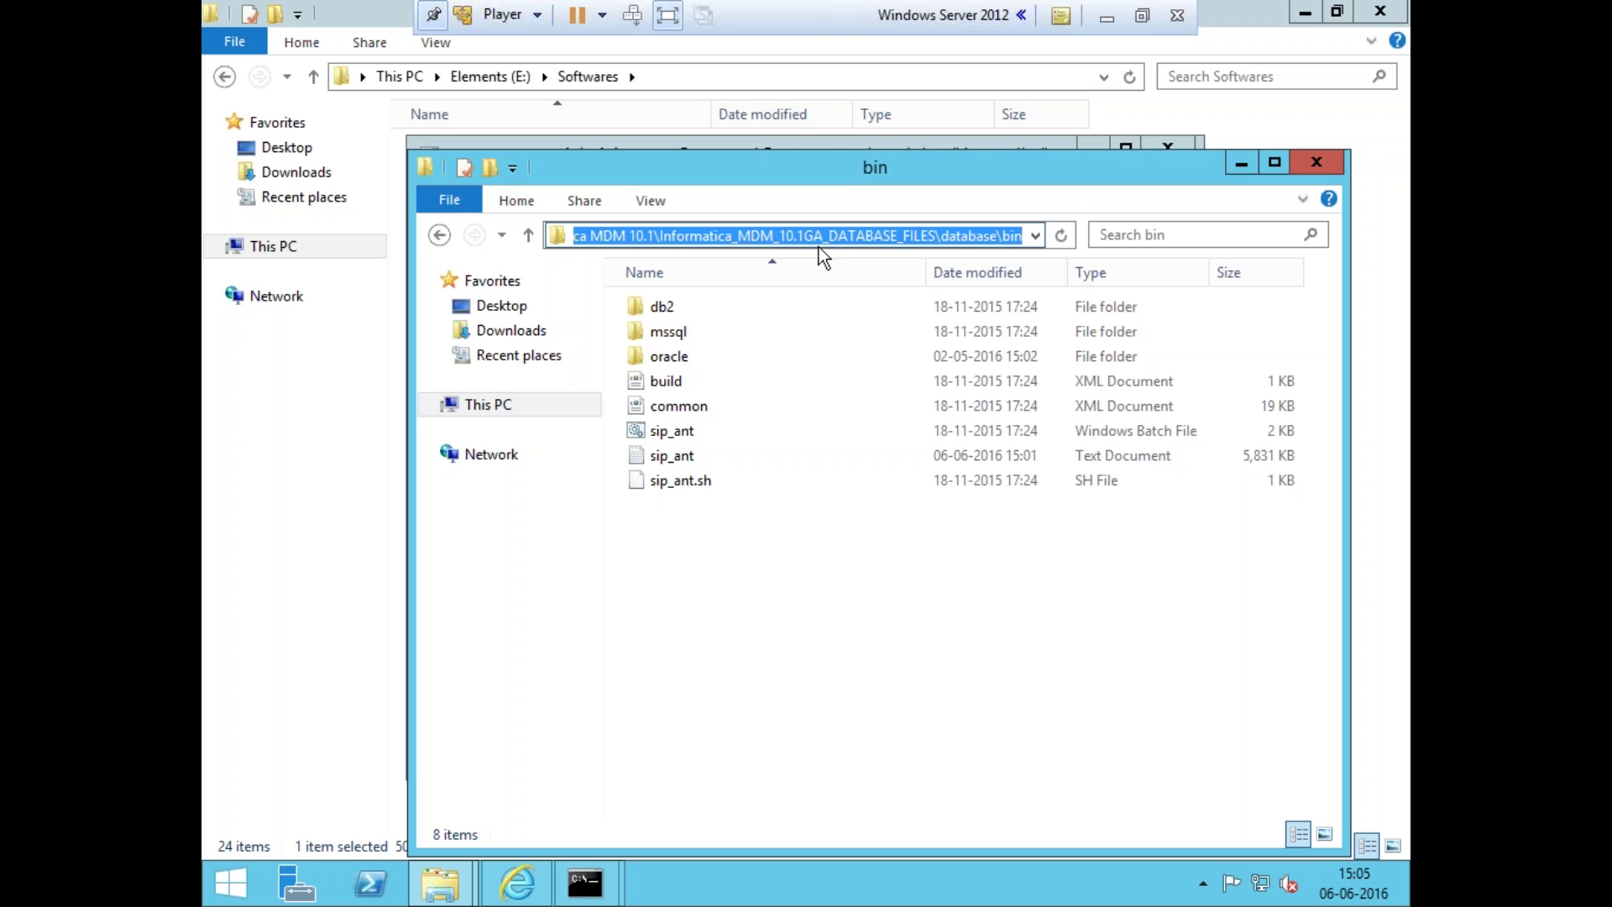
{"action": "left_click", "coordinate": [660, 236]}
{"action": "left_click_drag", "start_coordinate": [659, 236], "coordinate": [942, 228]}
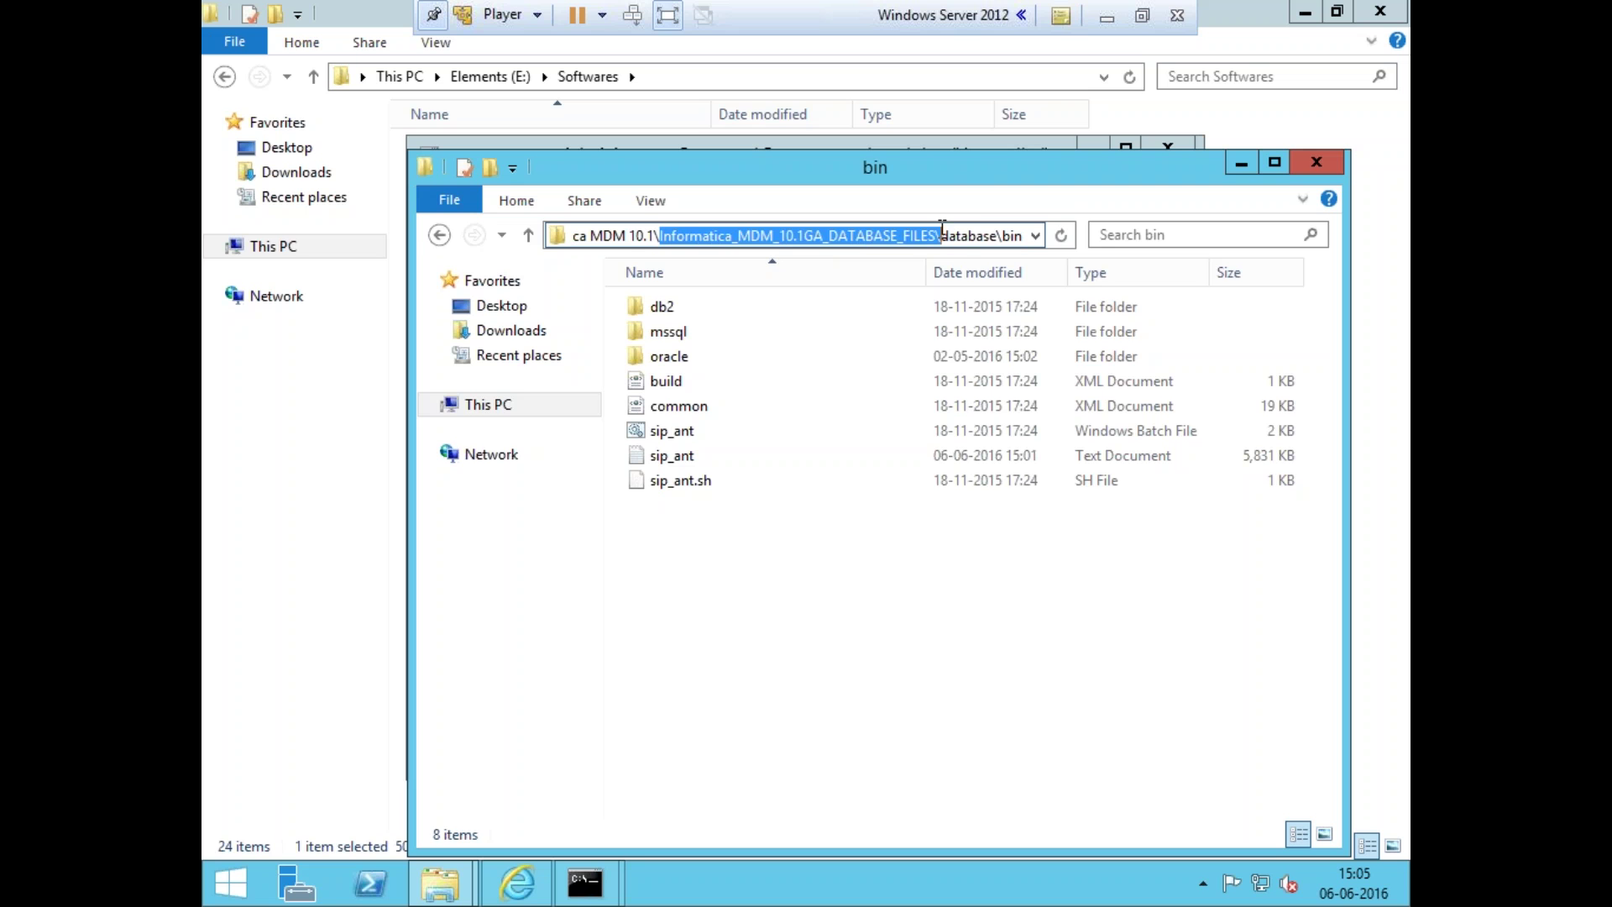
{"action": "left_click", "coordinate": [976, 236]}
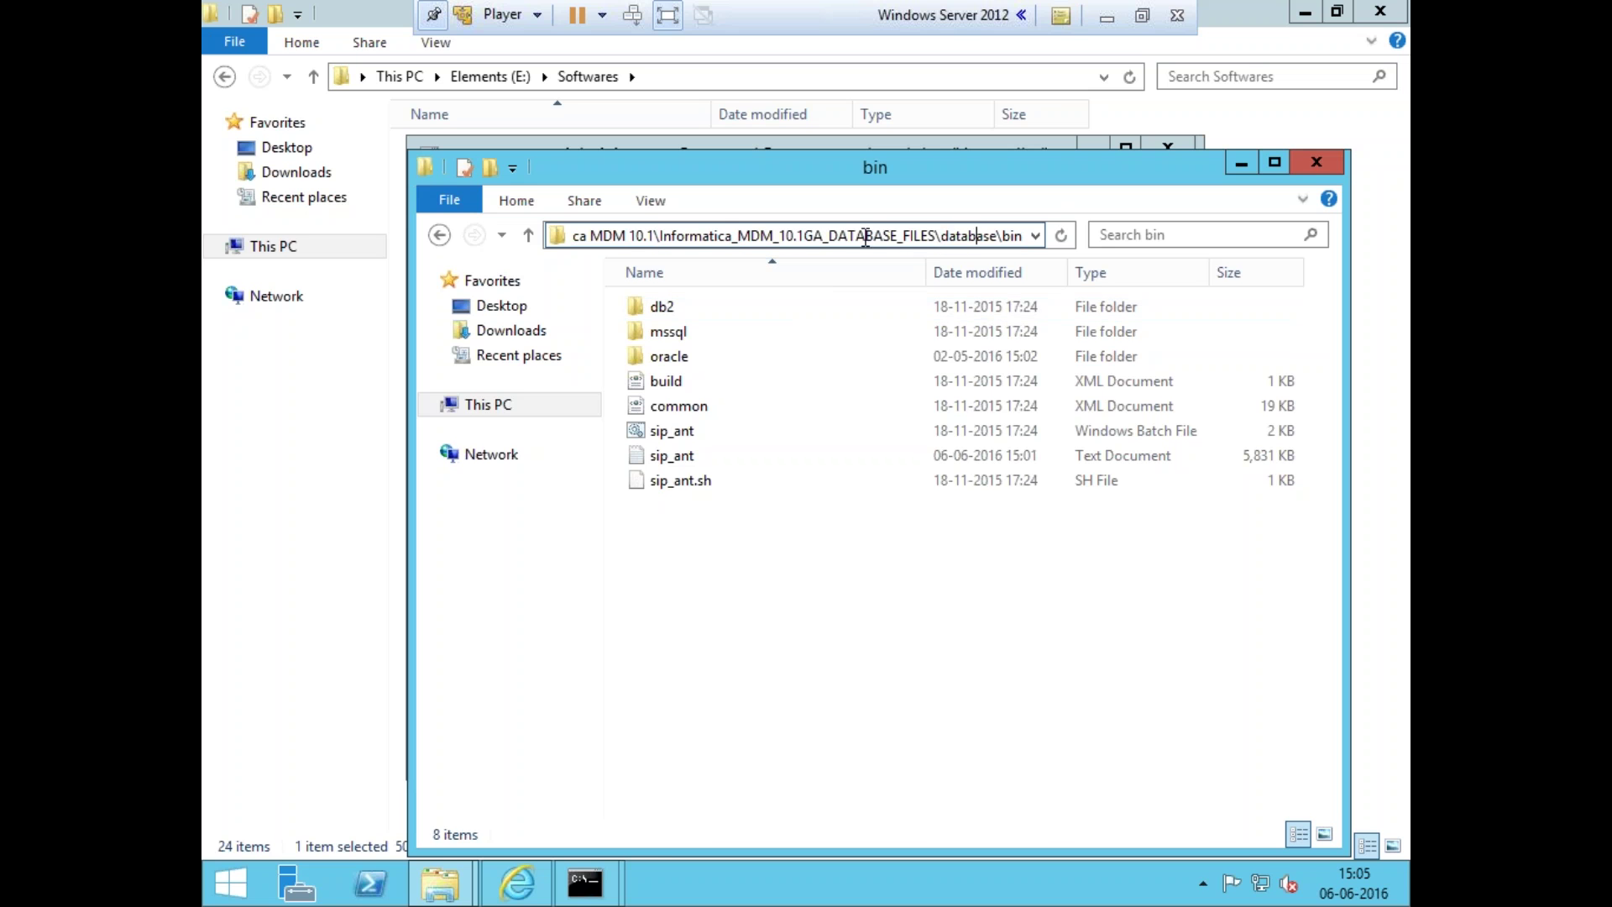
{"action": "double_click", "coordinate": [897, 236]}
{"action": "left_click", "coordinate": [897, 236]}
{"action": "triple_click", "coordinate": [897, 236]}
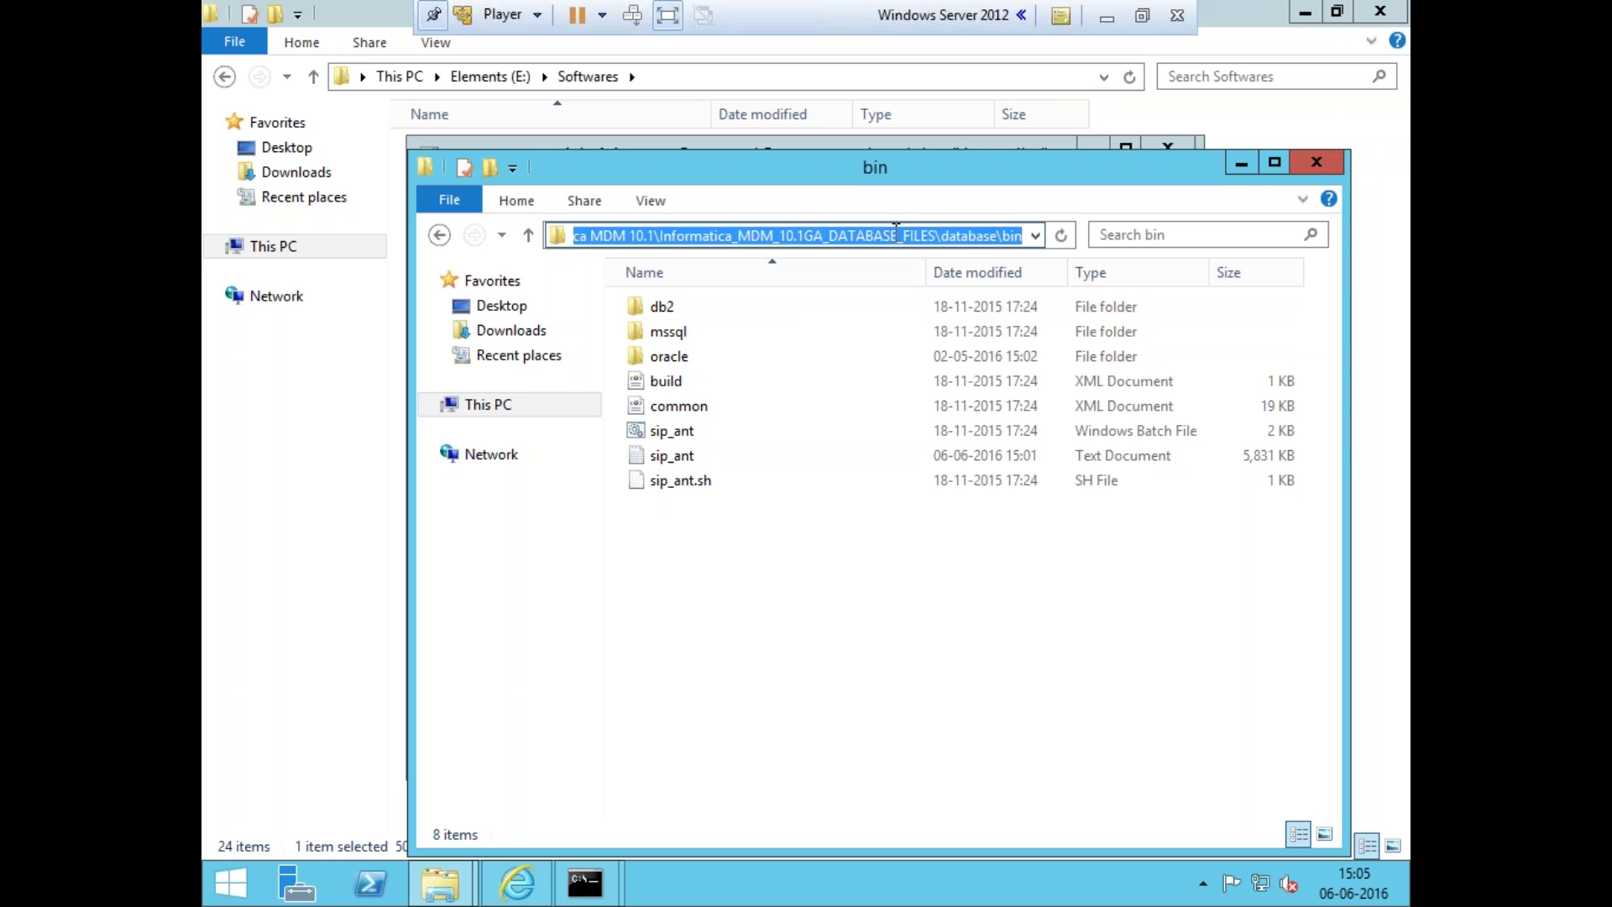
- Open a new Command Prompt and type cd, ready to paste the bin path
{"action": "right_click", "coordinate": [581, 892]}
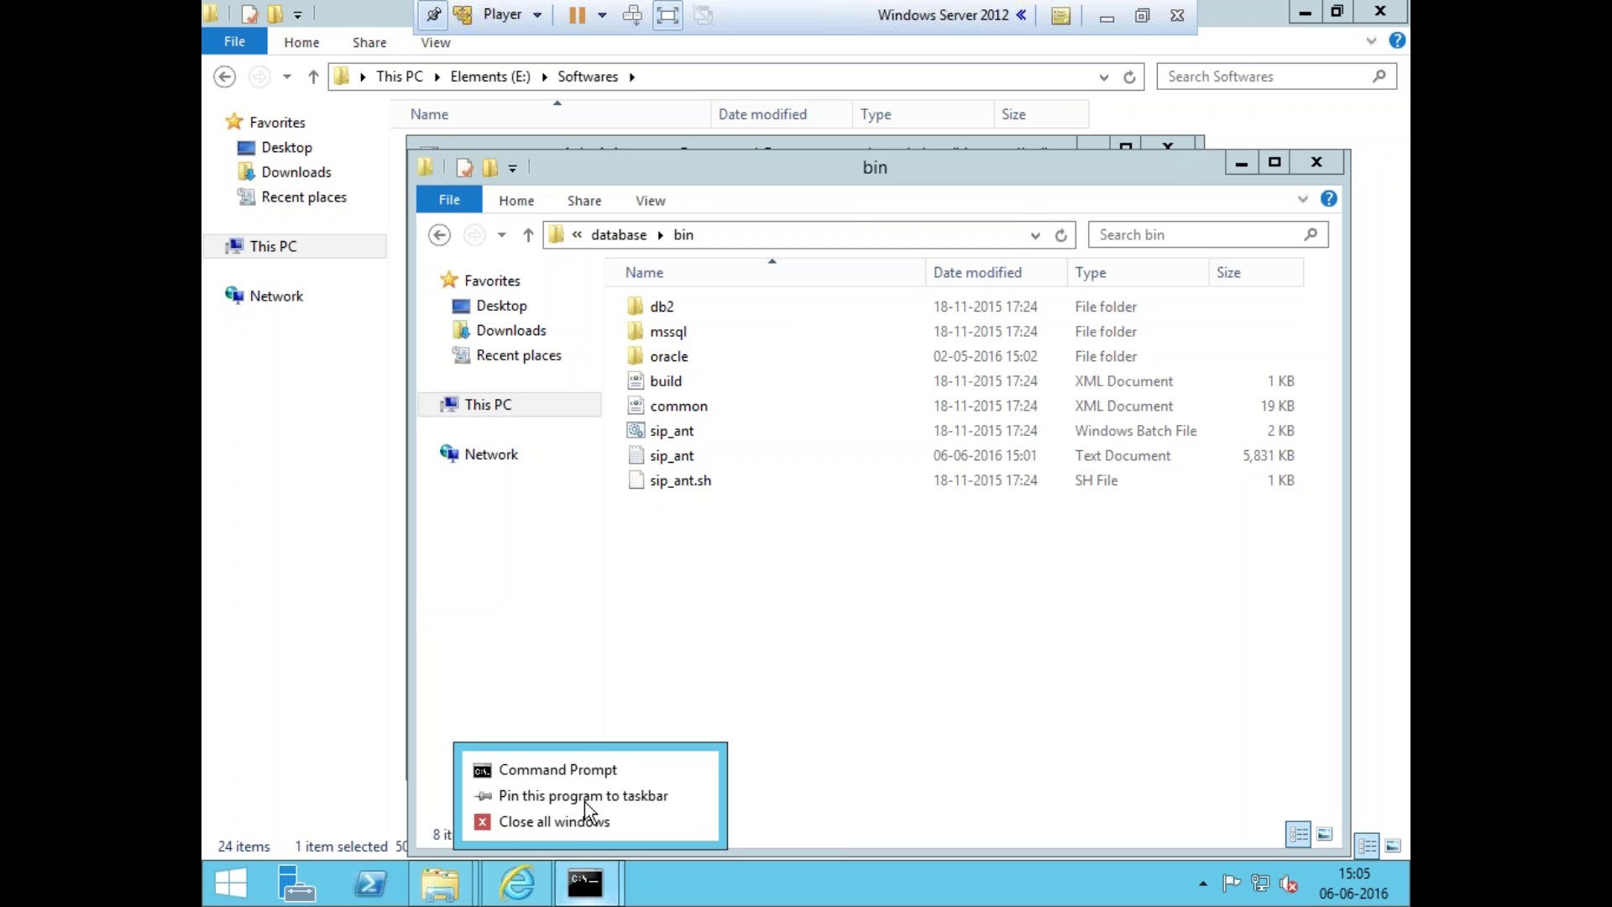
{"action": "left_click", "coordinate": [597, 777]}
{"action": "type", "text": "cd"}
{"action": "right_click", "coordinate": [628, 457]}
- Paste the database\bin path into the cd command, then try switching drives with C: and C
{"action": "left_click", "coordinate": [660, 516]}
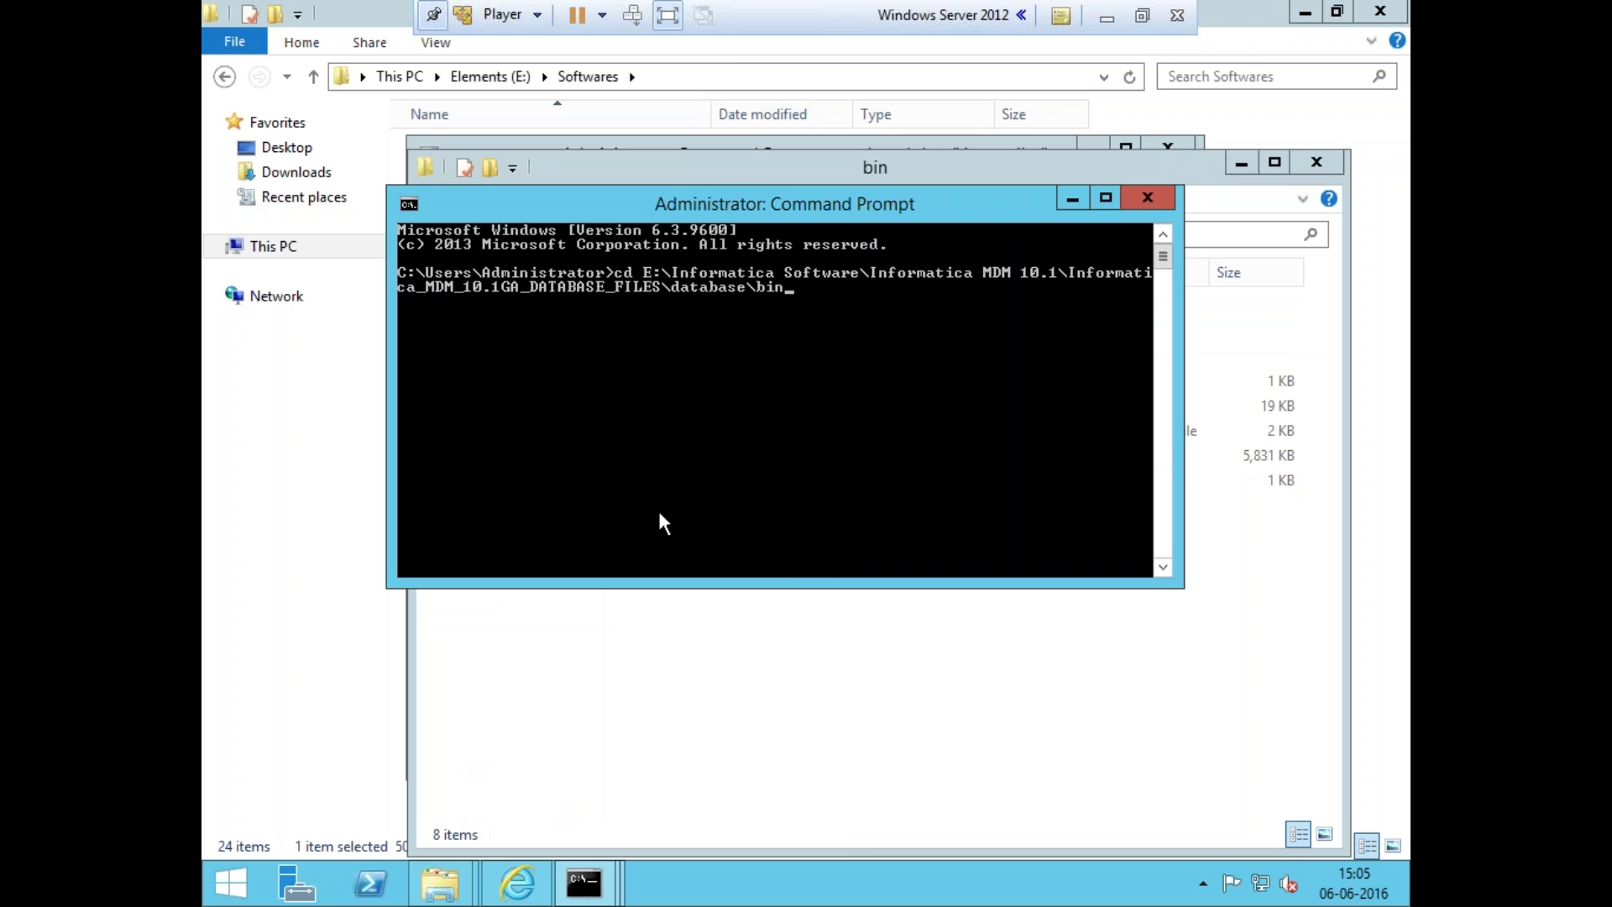
{"action": "key", "text": "Return"}
{"action": "type", "text": "C:"}
{"action": "key", "text": "Return"}
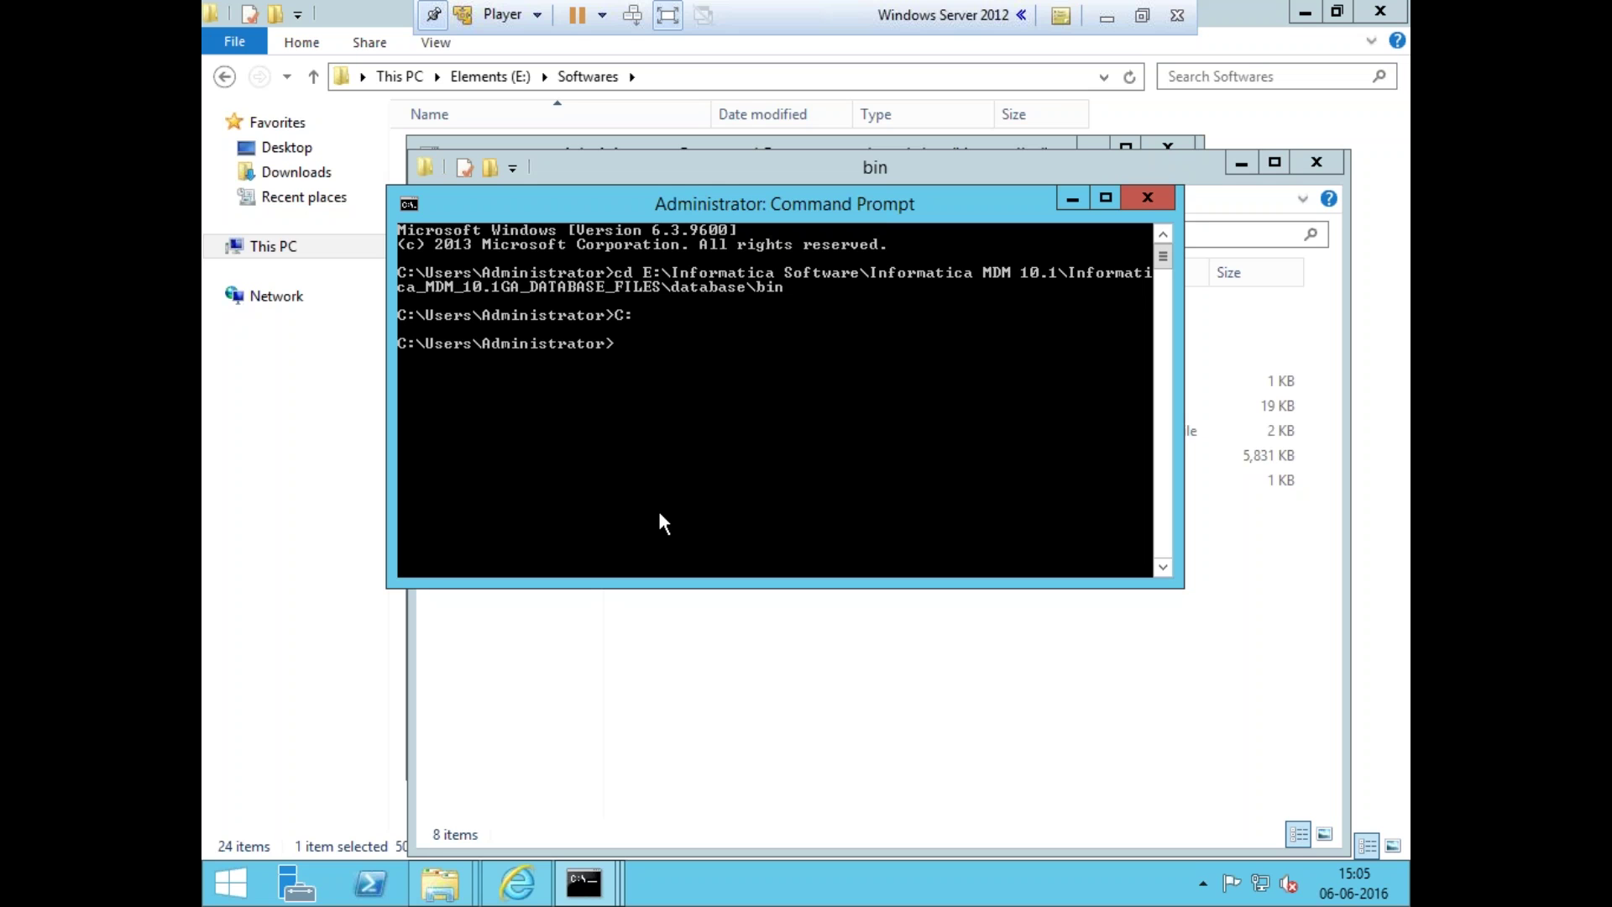
{"action": "type", "text": "C"}
{"action": "key", "text": "Return"}
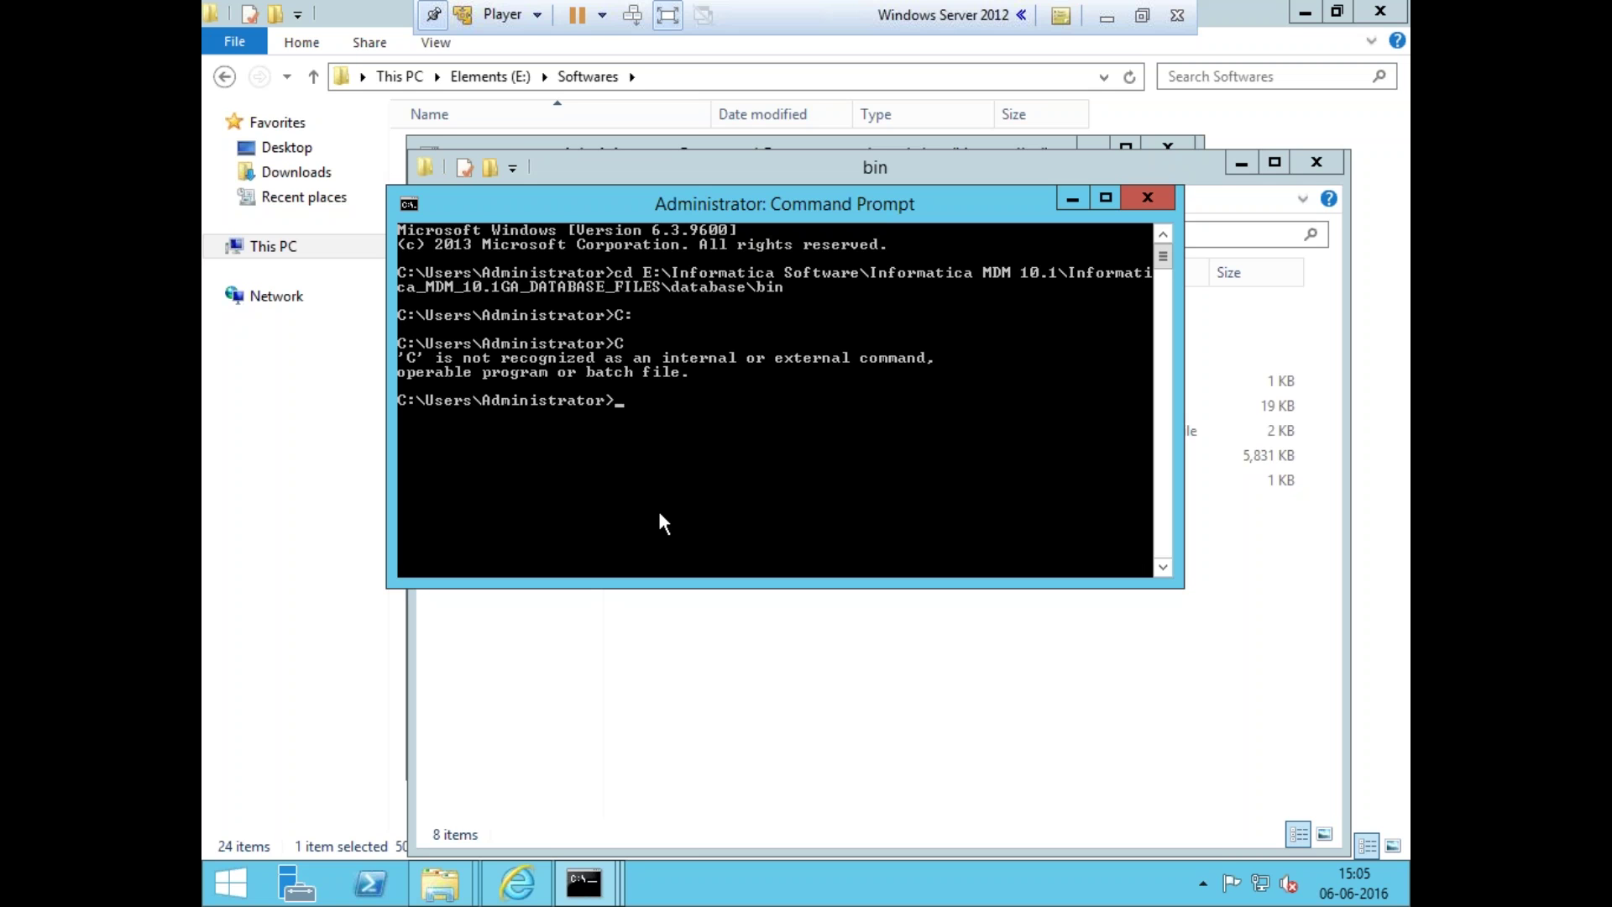
{"action": "type", "text": "C"}
{"action": "key", "text": "Return"}
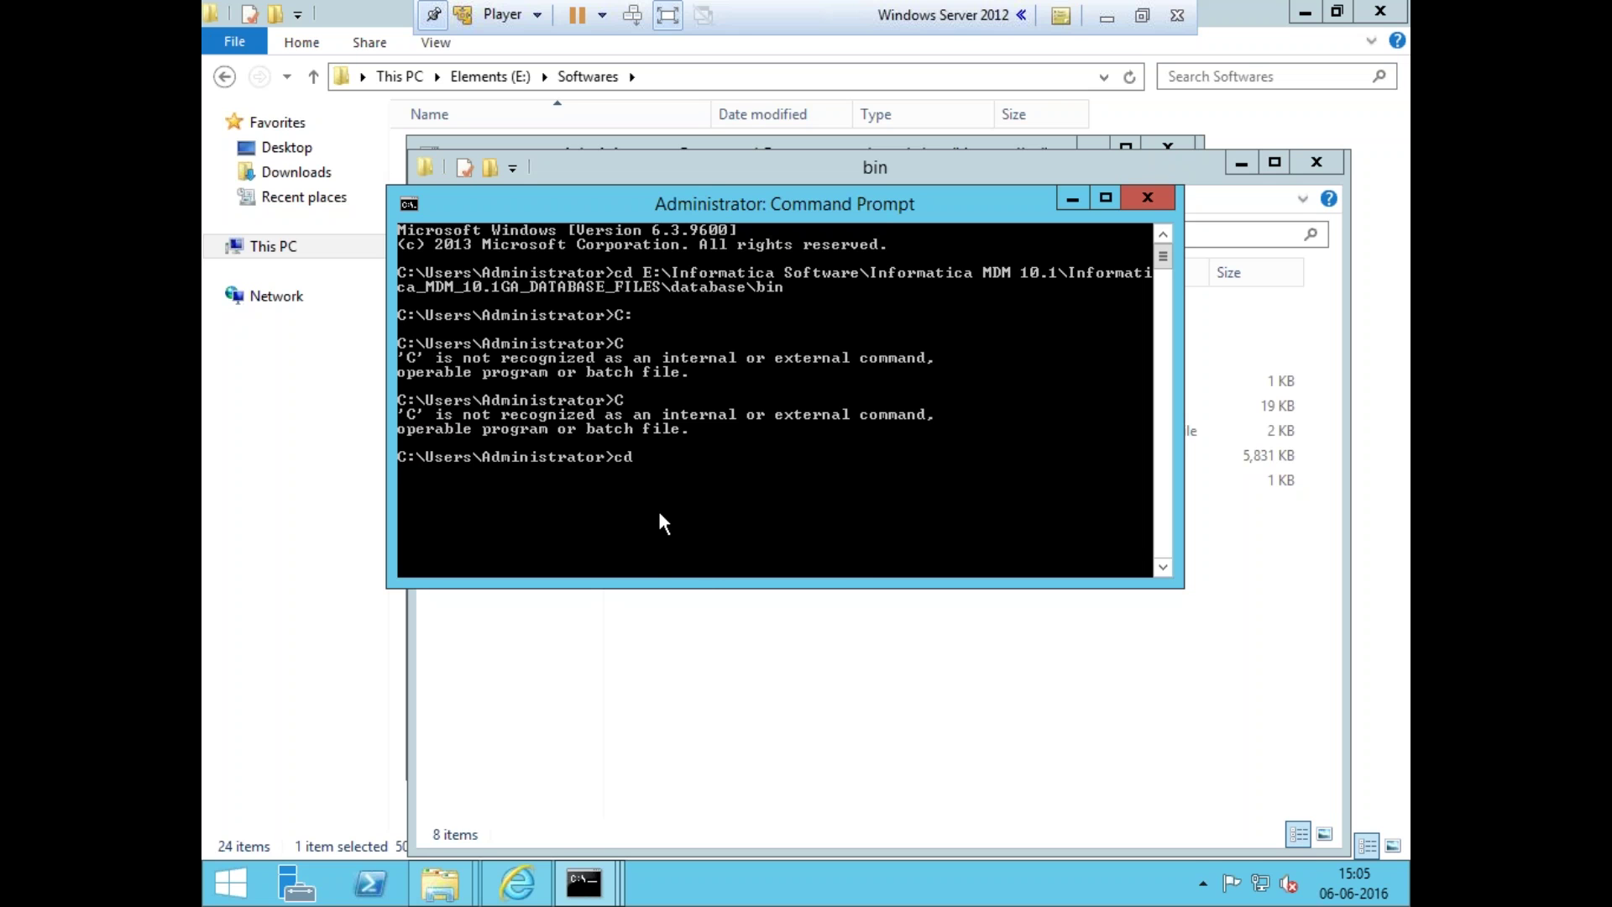
- Retry cd to the pasted database\bin path followed by C
{"action": "type", "text": "cd"}
{"action": "right_click", "coordinate": [657, 507]}
{"action": "left_click", "coordinate": [688, 577]}
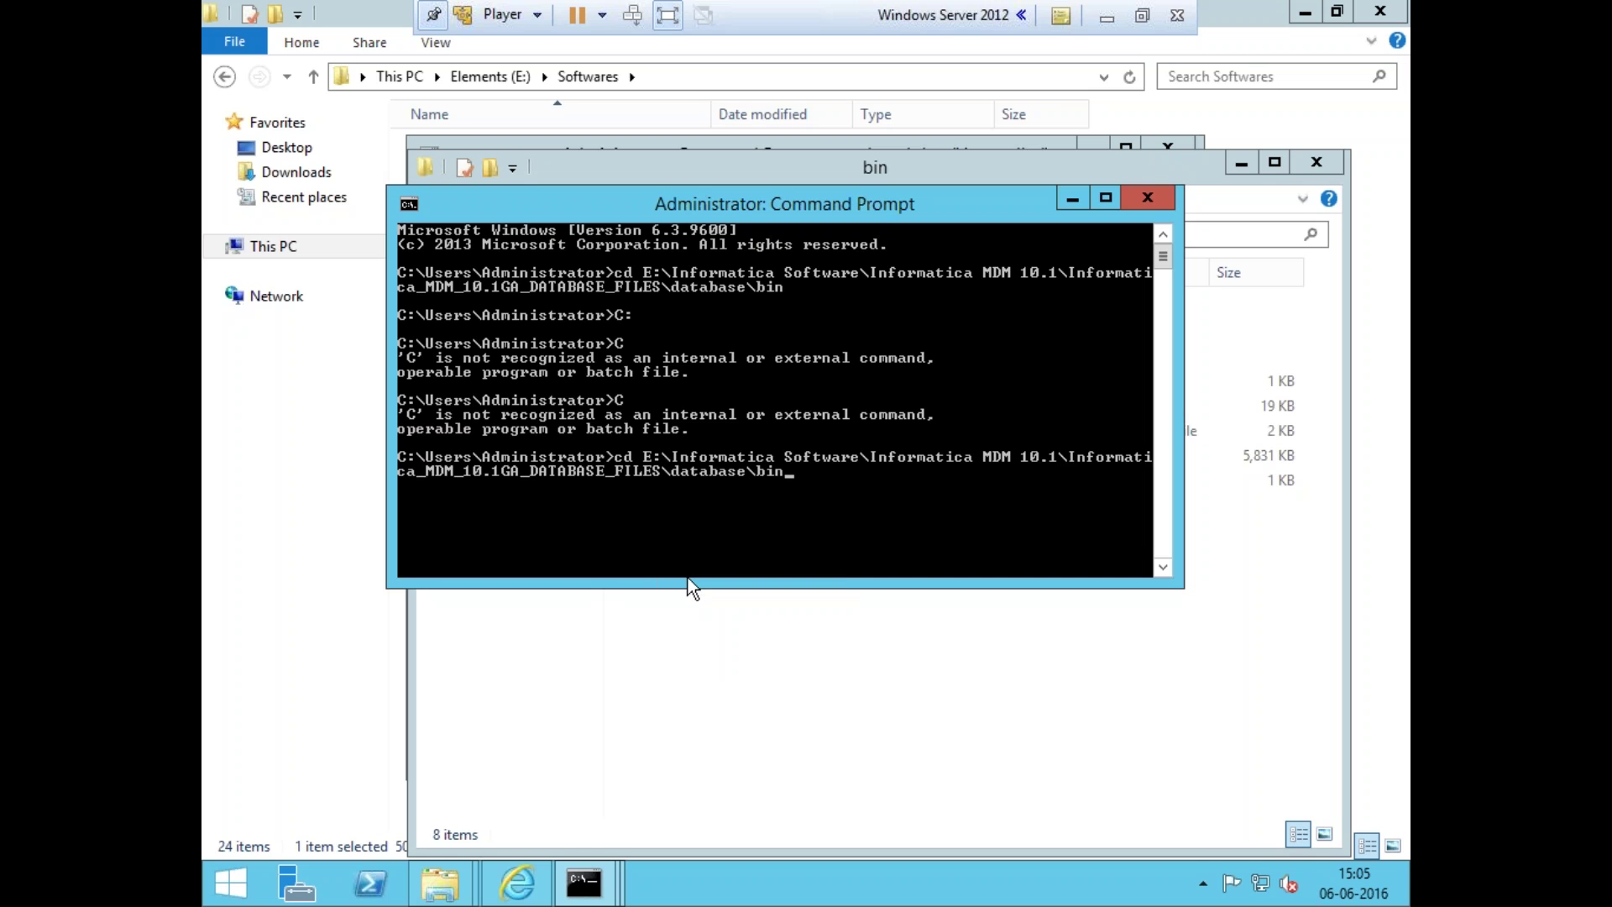
{"action": "key", "text": "Return"}
{"action": "type", "text": "C"}
{"action": "key", "text": "Return"}
{"action": "key", "text": "Return"}
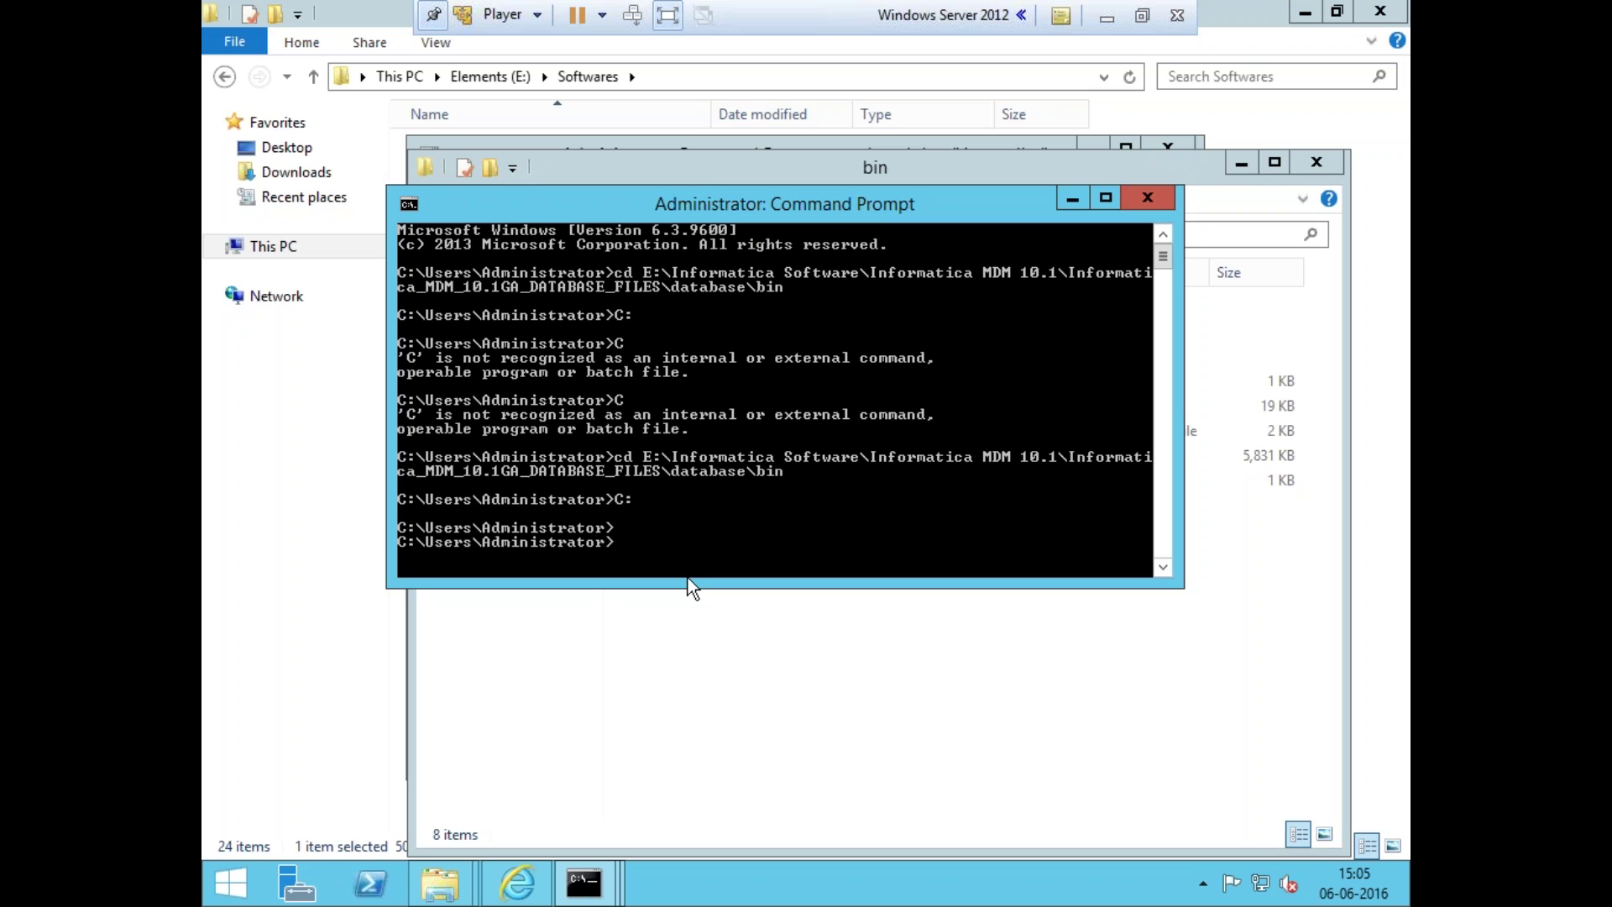
- Close and reopen Command Prompt, then cd to the pasted database\bin path again
{"action": "left_click", "coordinate": [1147, 198]}
{"action": "right_click", "coordinate": [585, 882]}
{"action": "left_click", "coordinate": [594, 770]}
{"action": "type", "text": "cd"}
{"action": "right_click", "coordinate": [668, 253]}
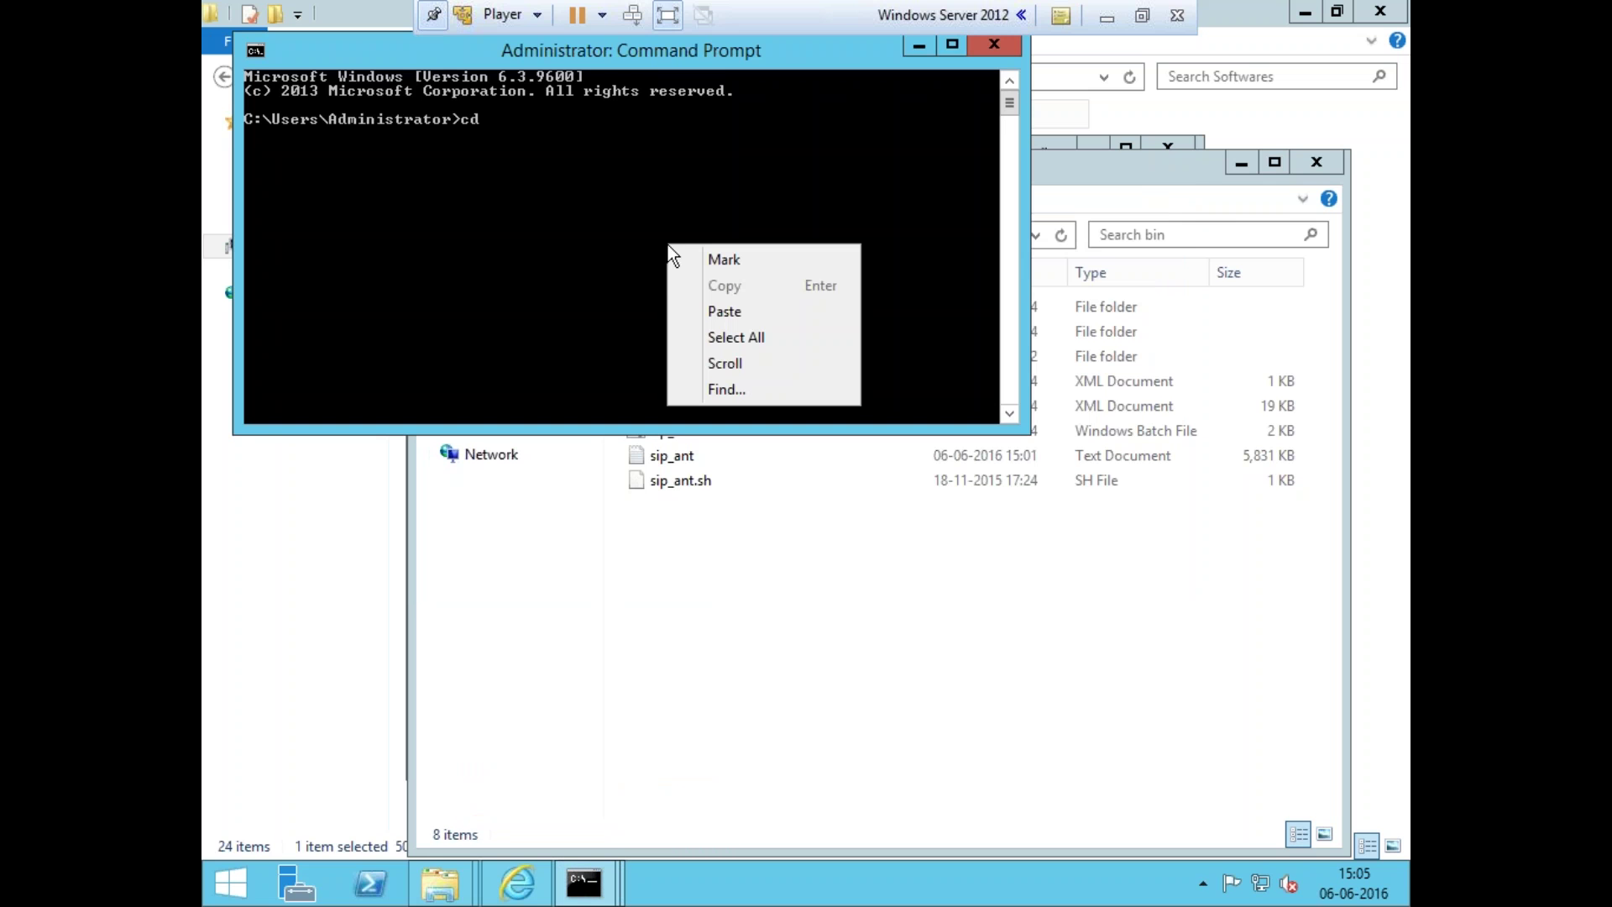
{"action": "left_click", "coordinate": [718, 312]}
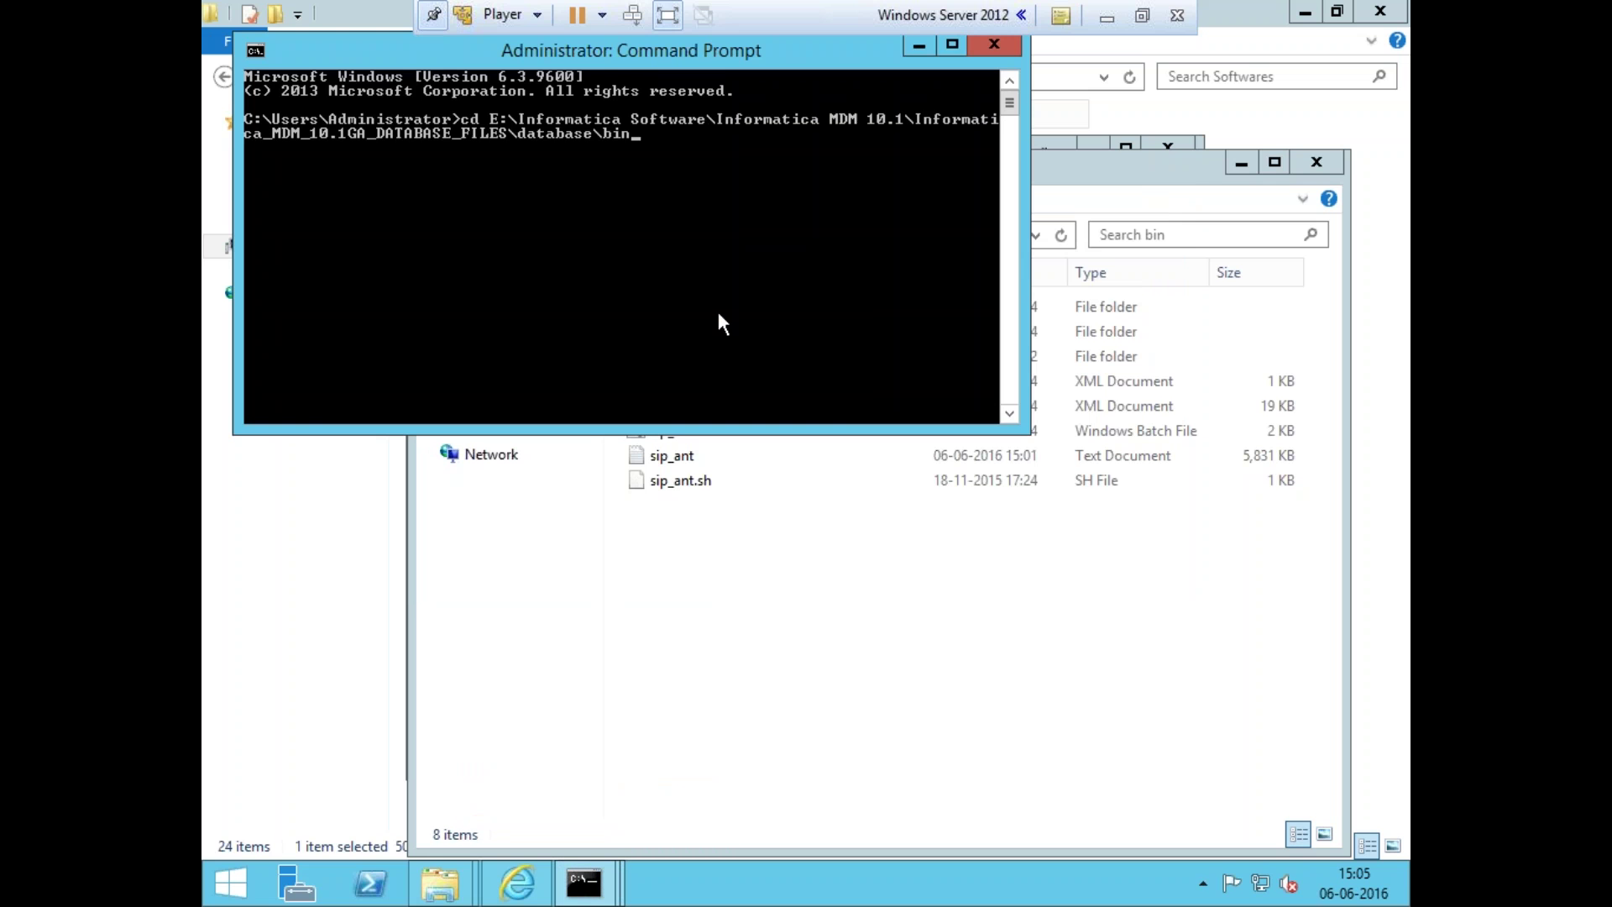
{"action": "key", "text": "Return"}
- Try the drive changes C and C:, leaving the prompt on C:, then return to host Notepad
{"action": "type", "text": "C"}
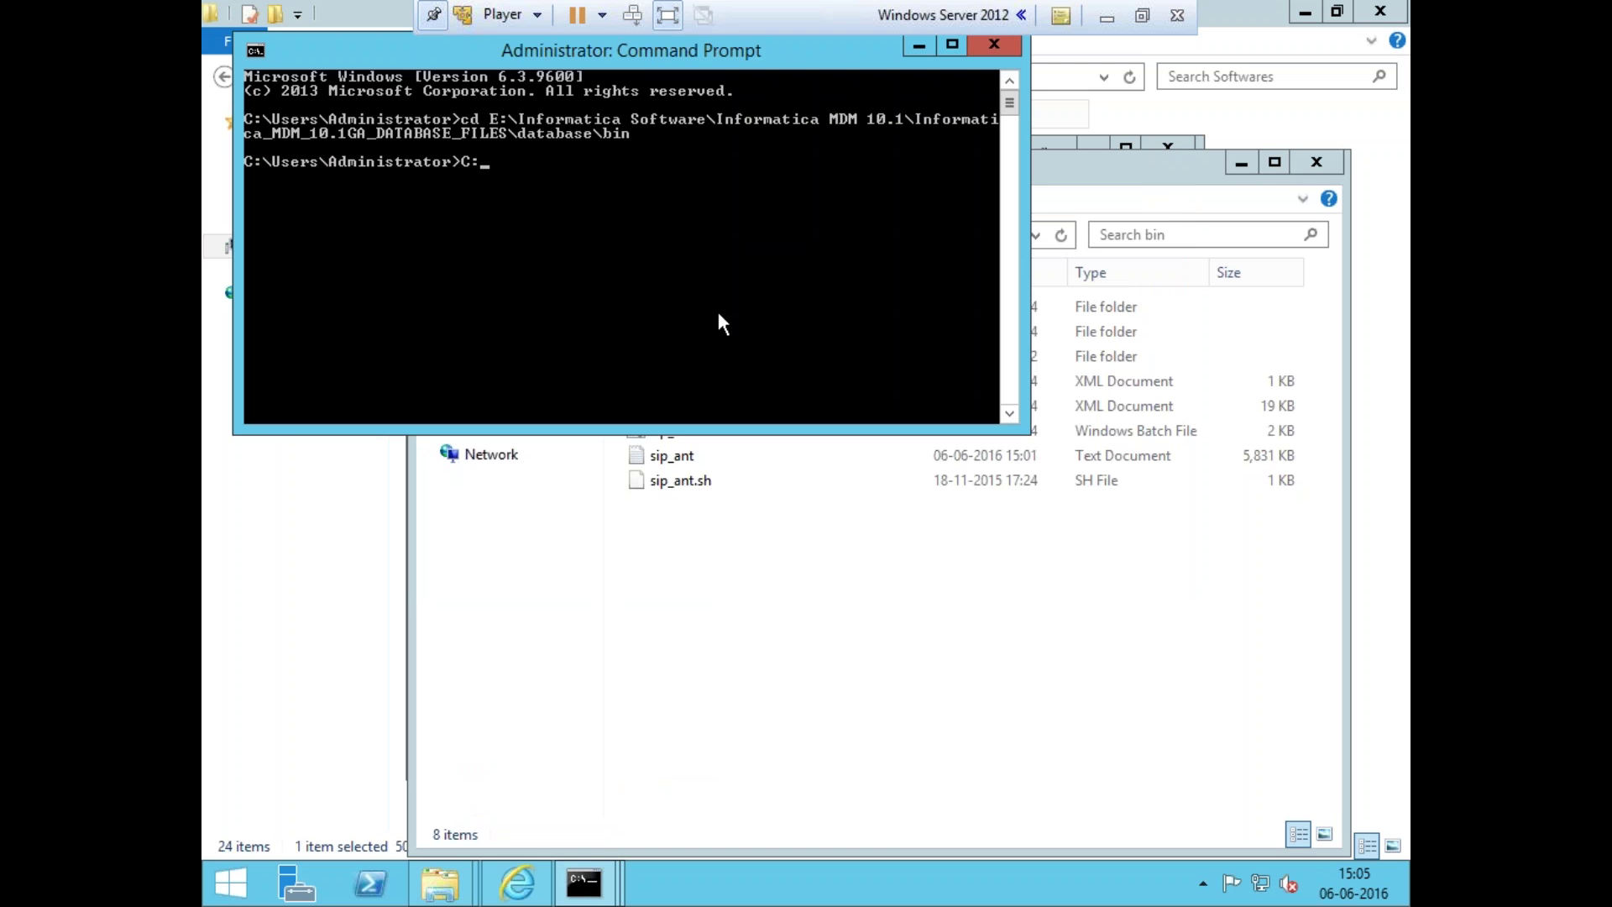
{"action": "key", "text": "Return"}
{"action": "type", "text": "C:"}
{"action": "key", "text": "Return"}
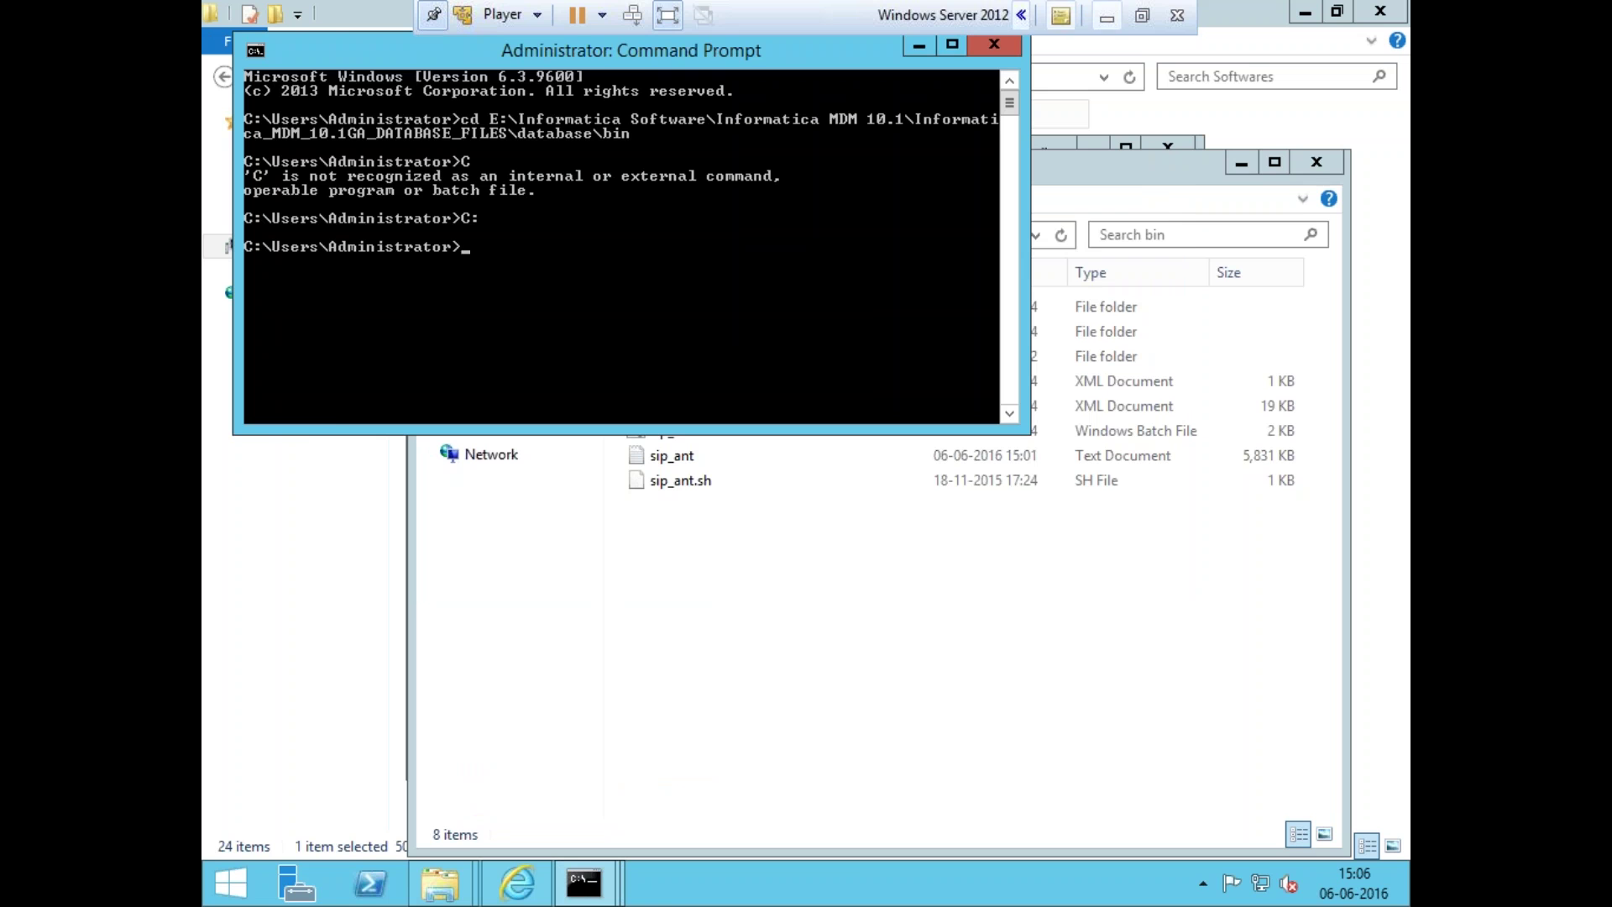
{"action": "left_click", "coordinate": [1107, 18]}
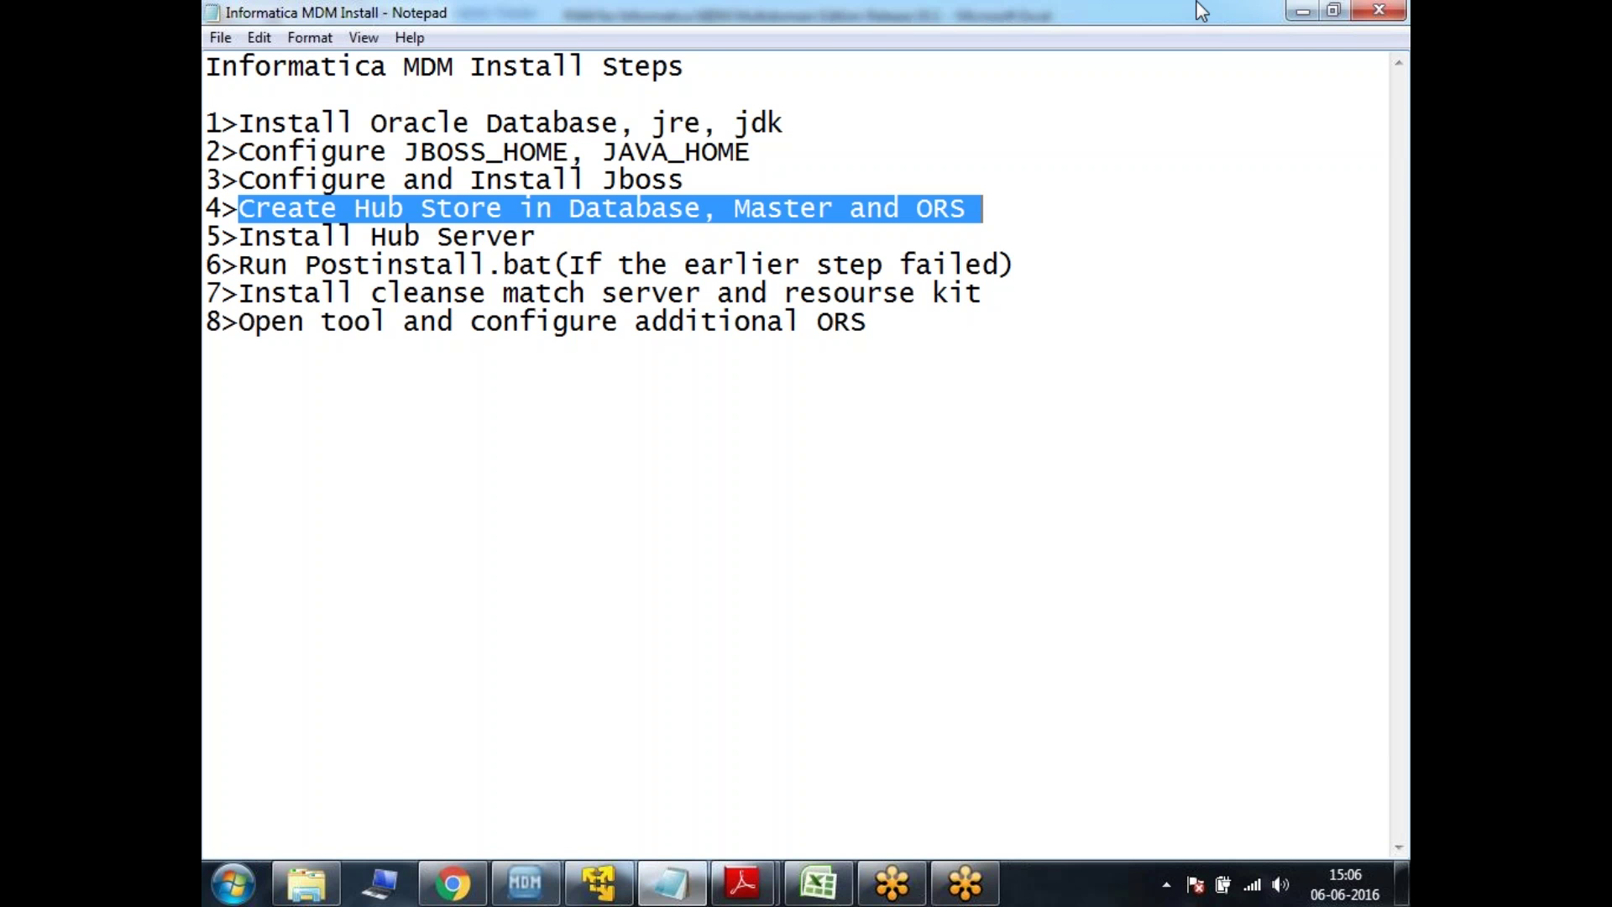
- Back in the VM, make the console taller and clear it with cls
{"action": "left_click", "coordinate": [1199, 587]}
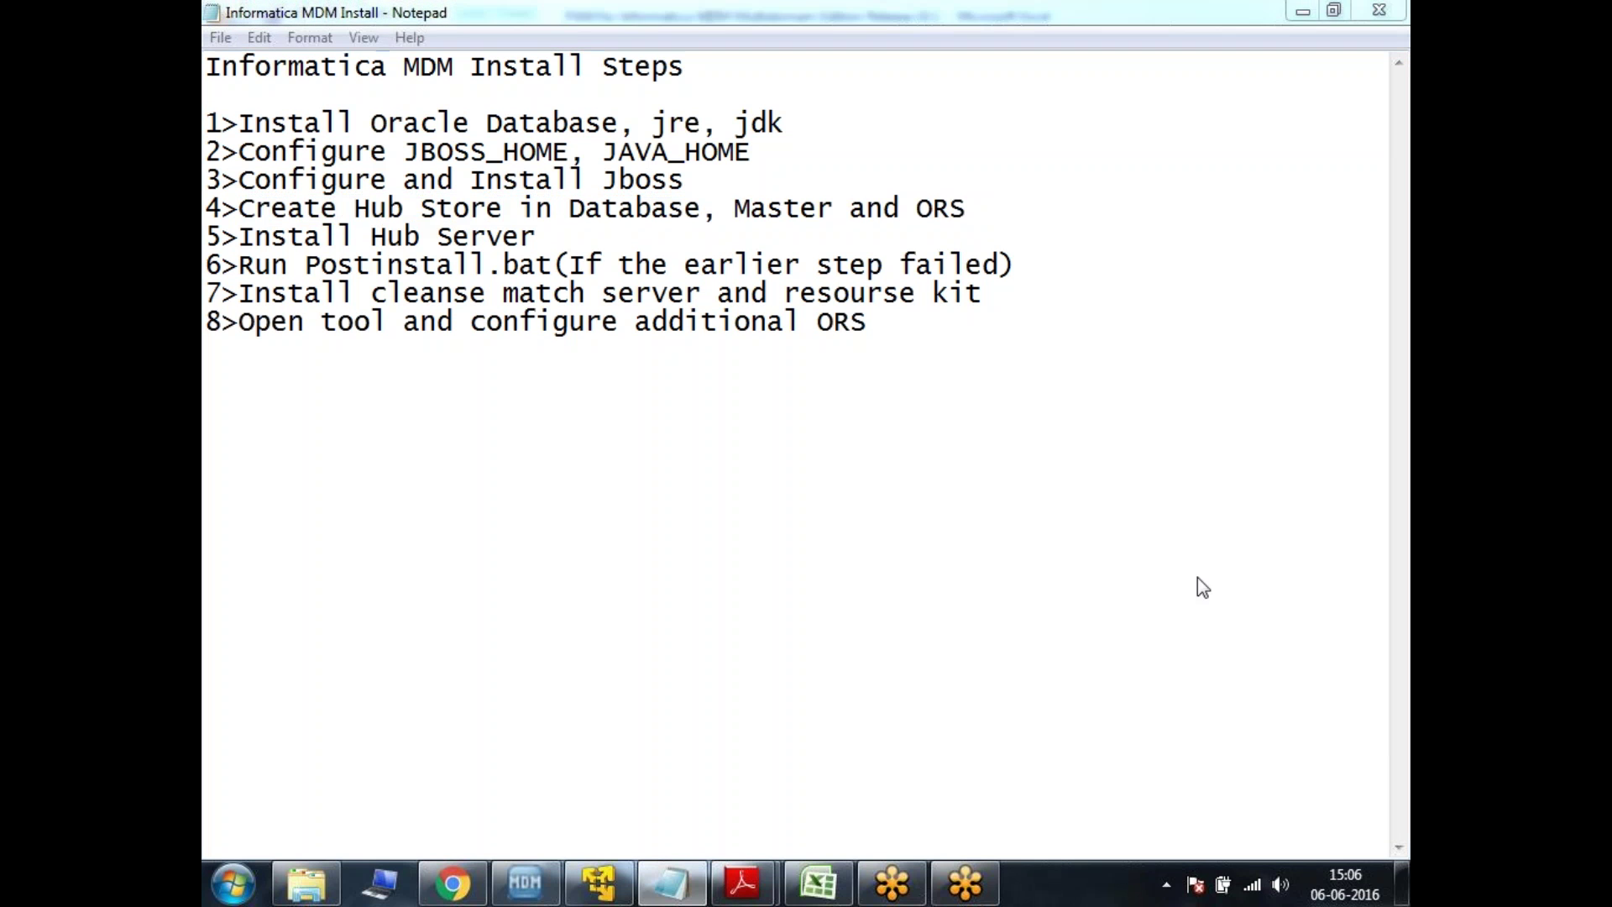
{"action": "left_click", "coordinate": [672, 883]}
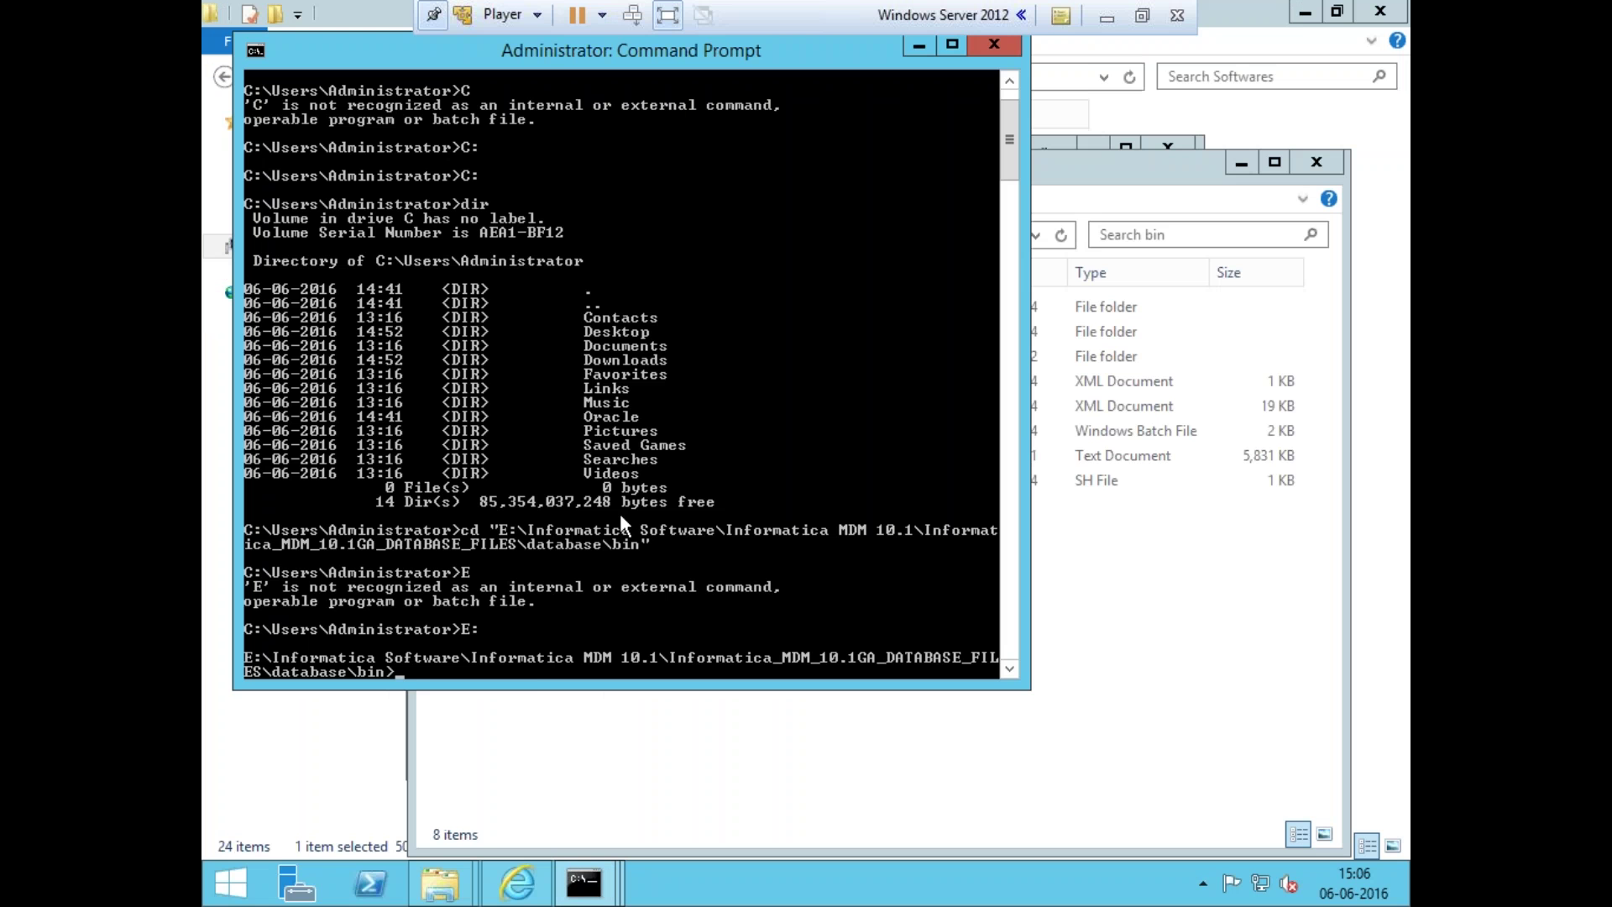
{"action": "left_click_drag", "start_coordinate": [532, 686], "coordinate": [532, 848]}
{"action": "type", "text": "cls"}
{"action": "key", "text": "Return"}
- Close the separate sqlplus console and reposition the remaining Command Prompt
{"action": "left_click_drag", "start_coordinate": [652, 62], "coordinate": [802, 274]}
{"action": "left_click", "coordinate": [1242, 162]}
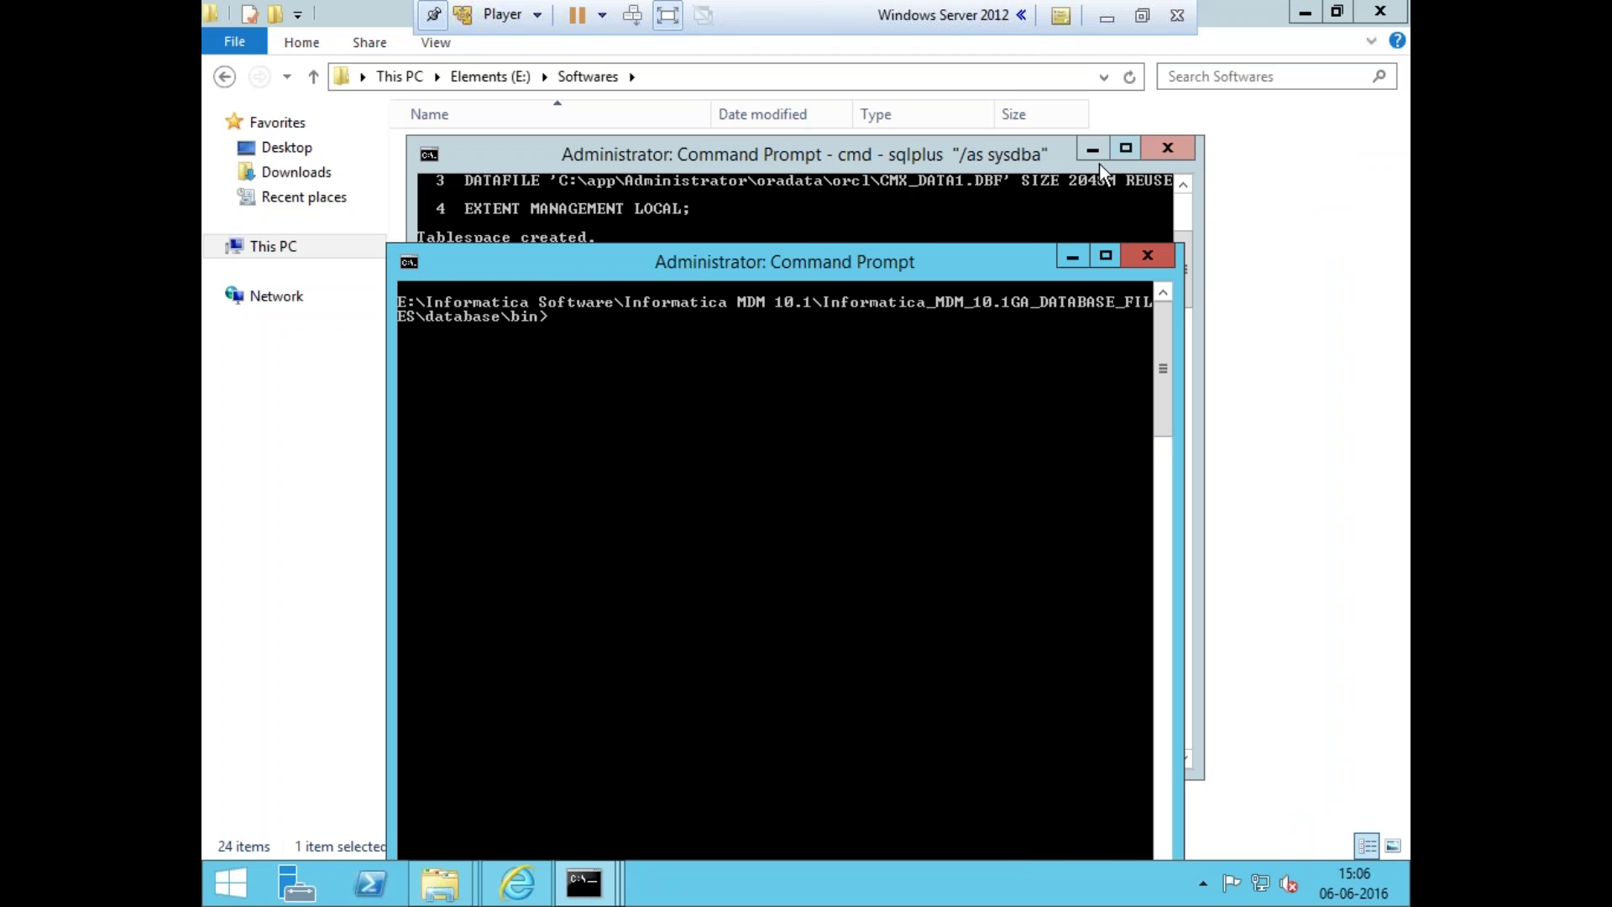
{"action": "left_click", "coordinate": [1054, 156]}
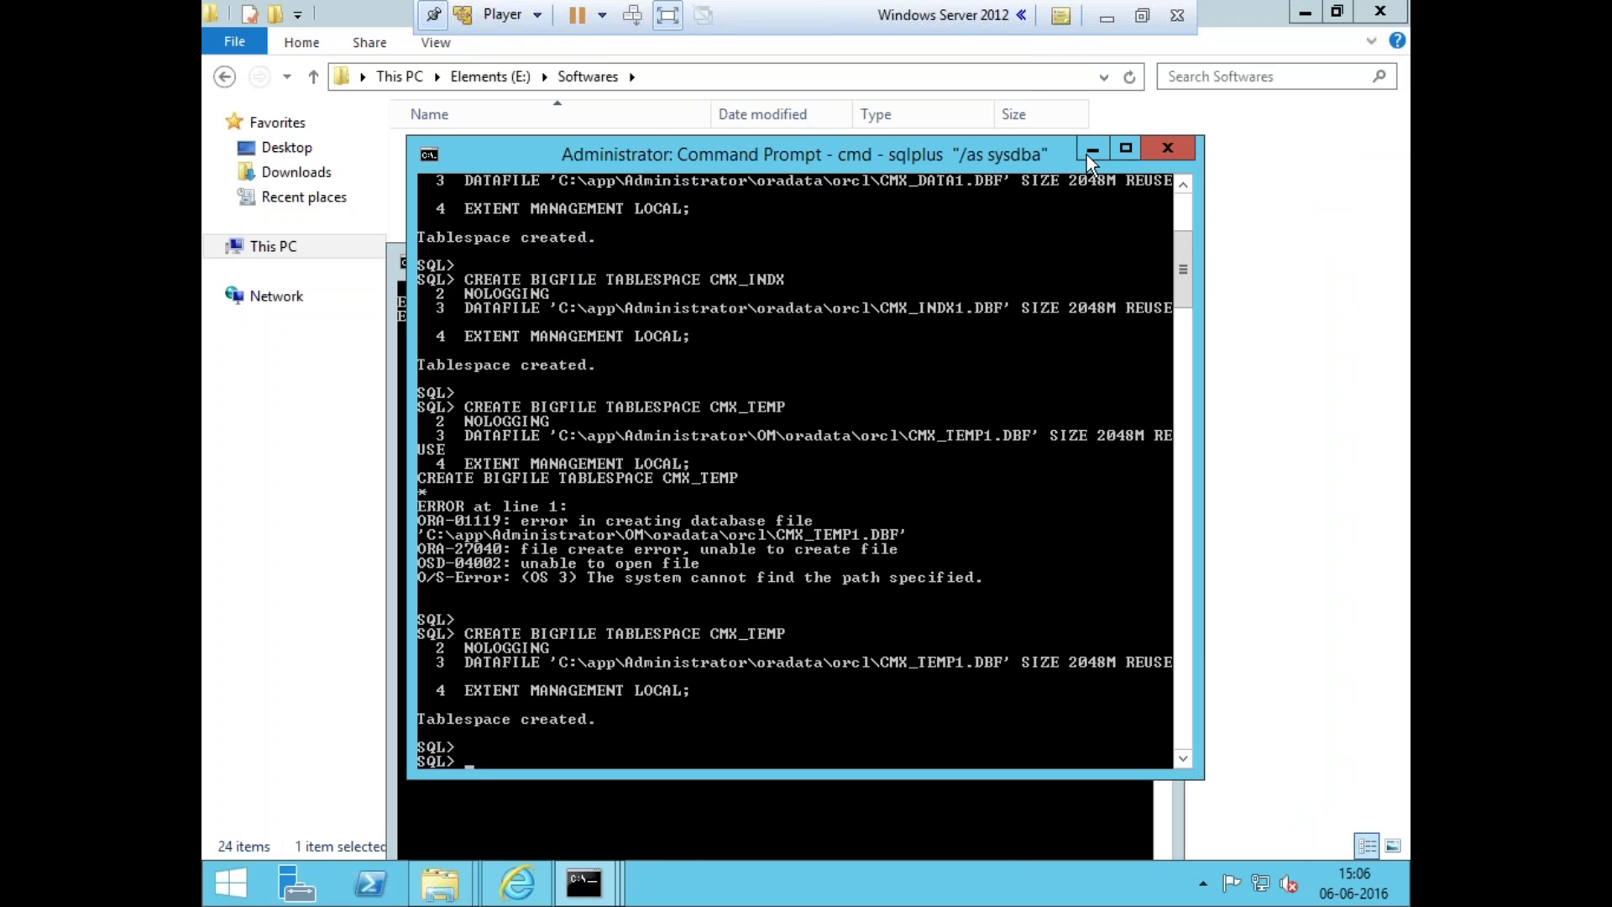
{"action": "left_click", "coordinate": [1179, 161]}
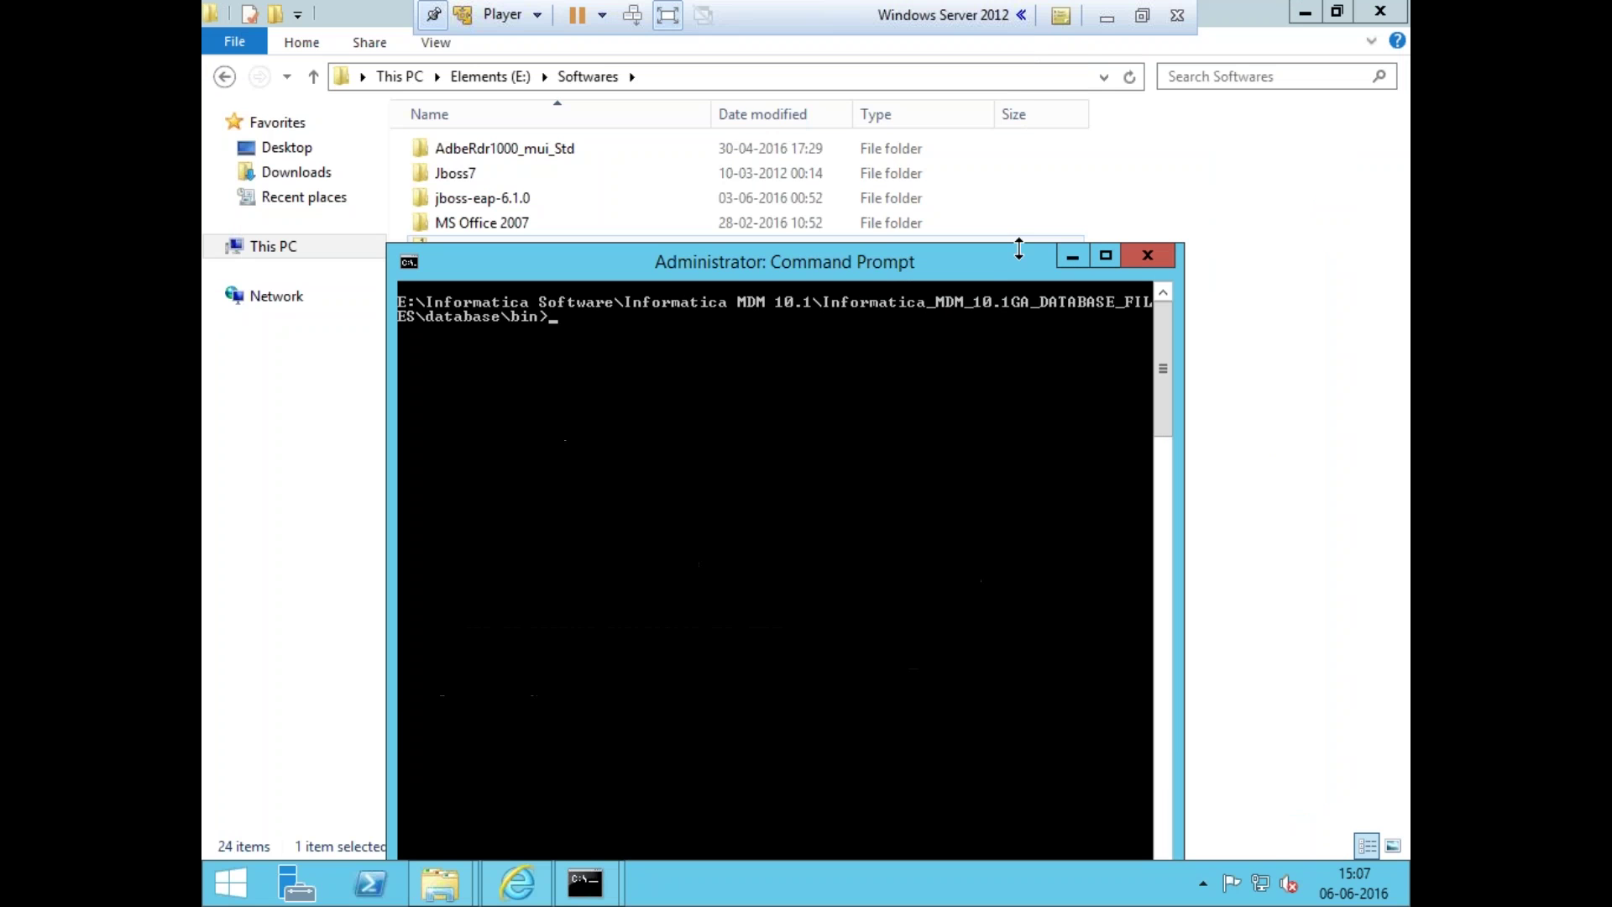
{"action": "left_click_drag", "start_coordinate": [995, 265], "coordinate": [1085, 234]}
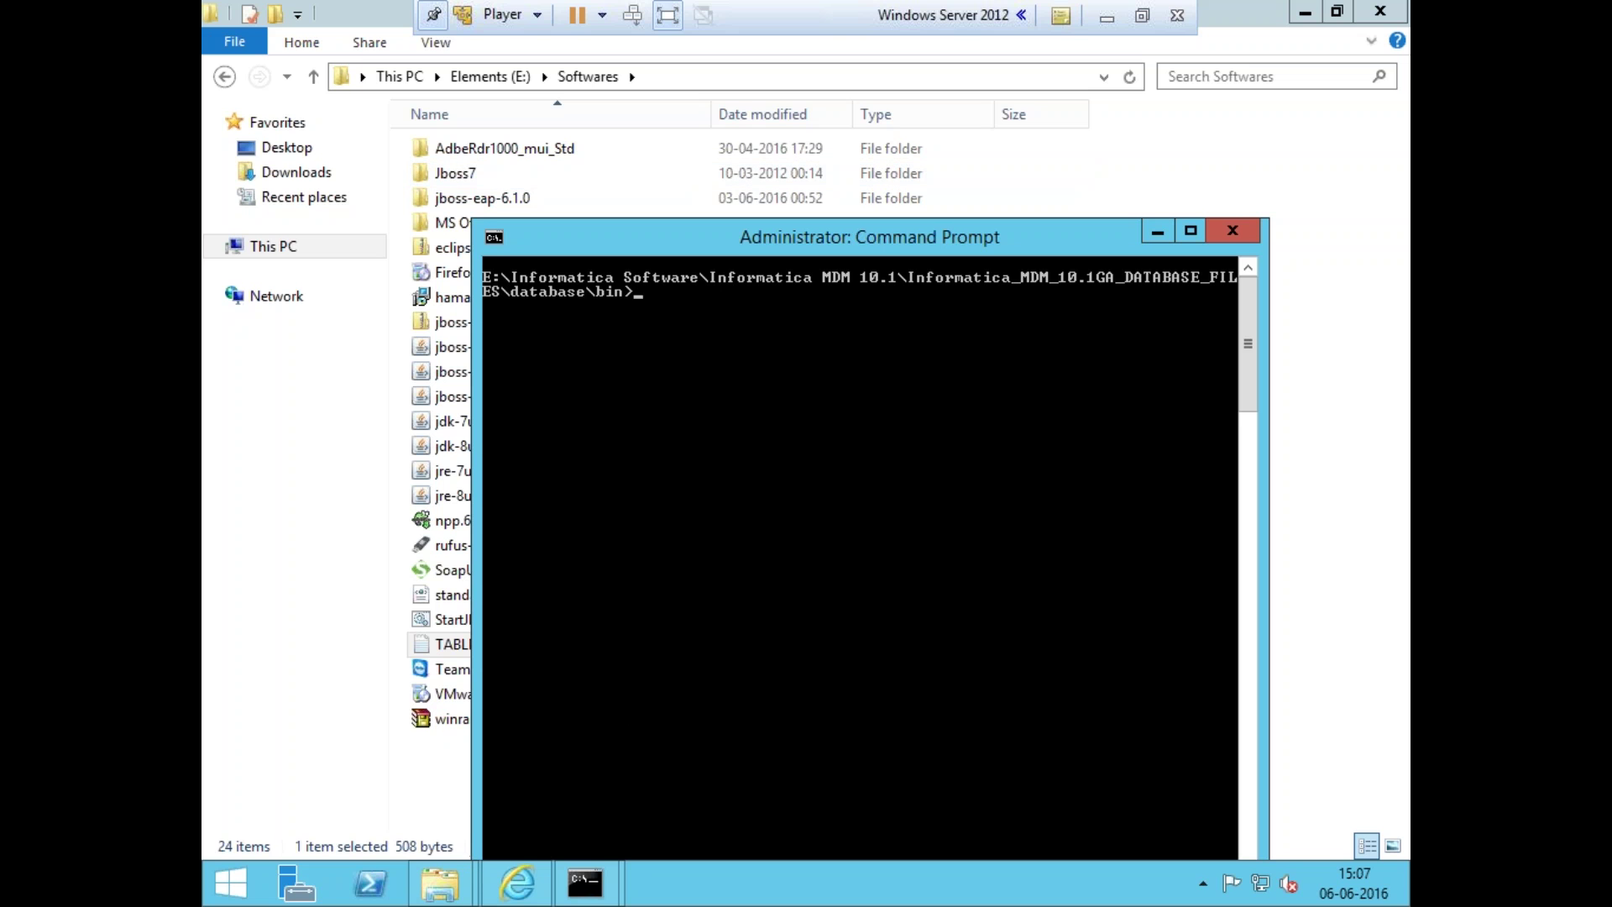
- Locate sip_ant.bat in the bin folder window, then return to the Command Prompt
{"action": "mouse_move", "coordinate": [439, 882]}
{"action": "left_click", "coordinate": [390, 724]}
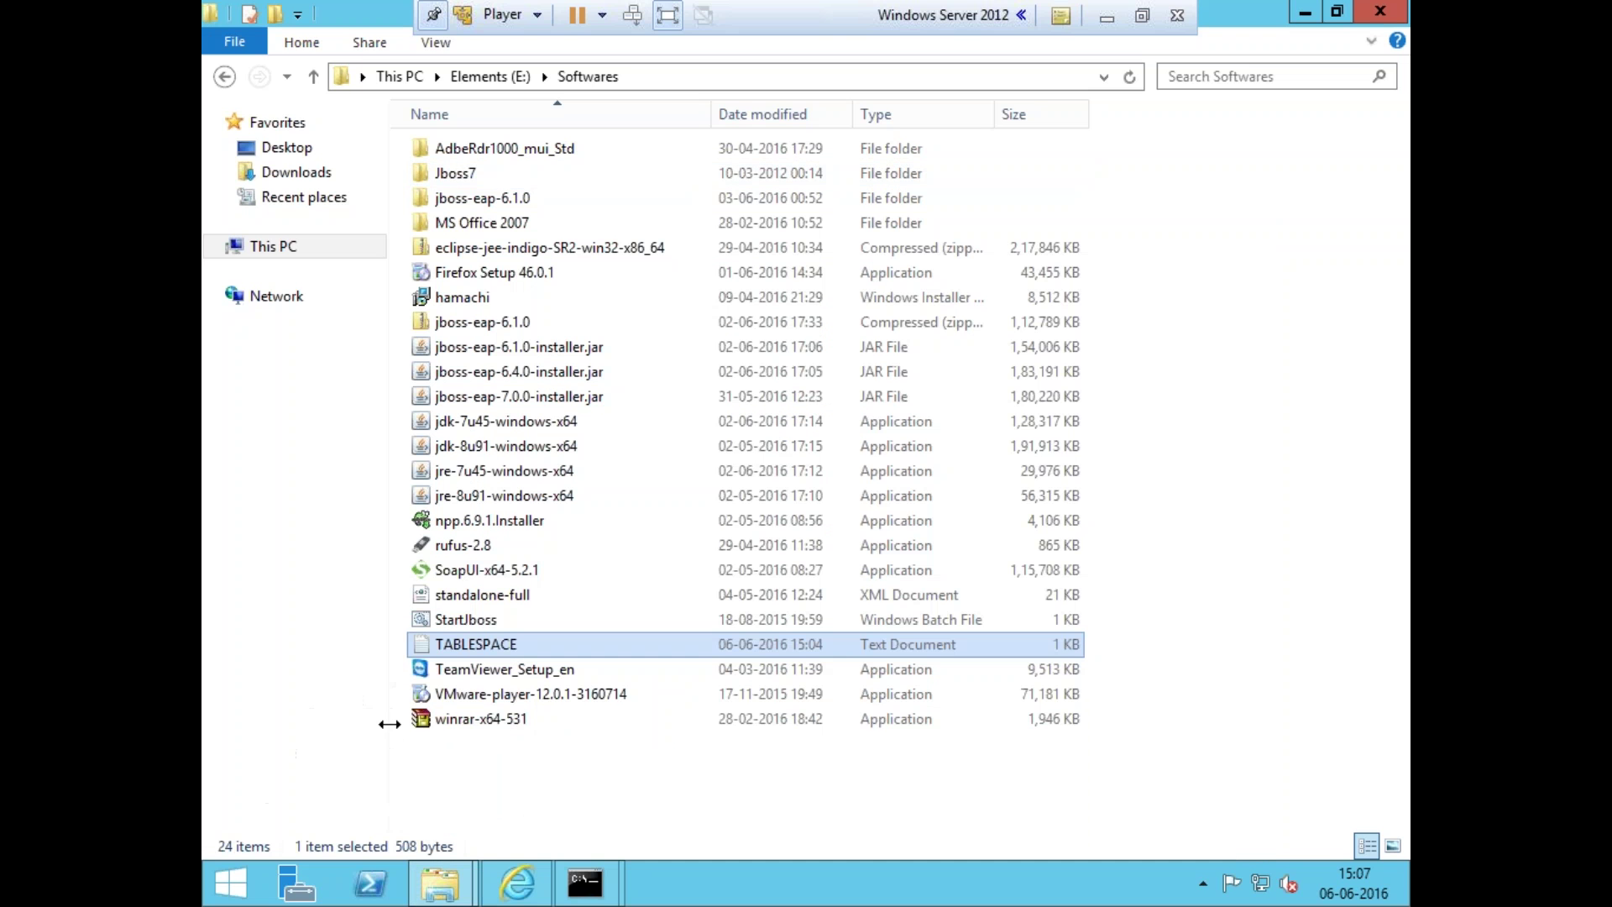
{"action": "left_click", "coordinate": [538, 714]}
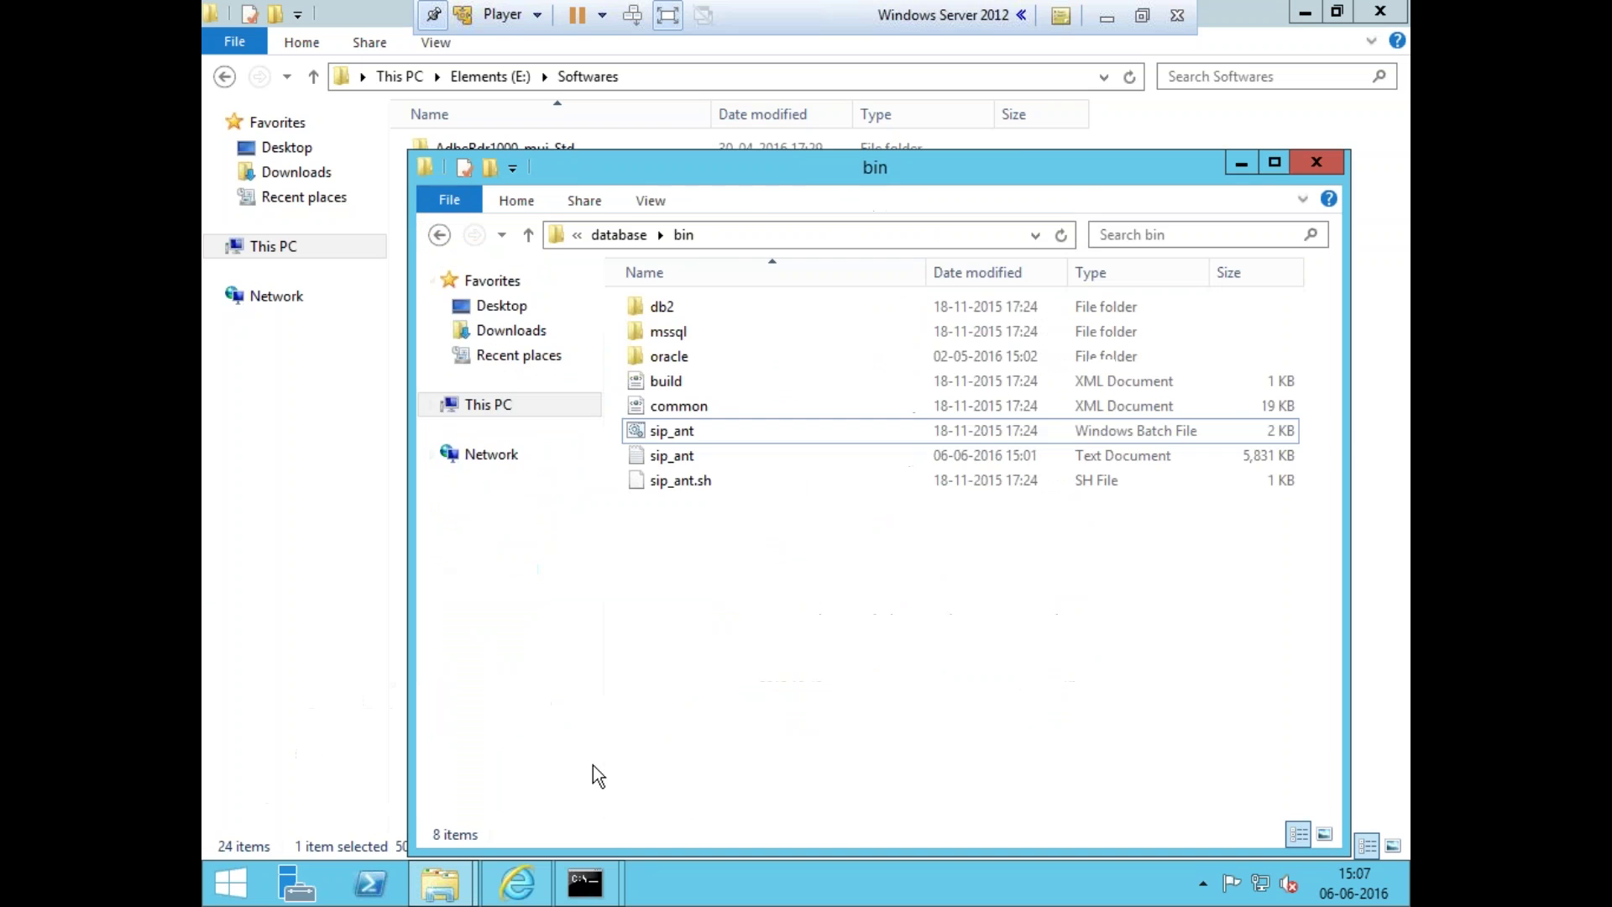
{"action": "left_click", "coordinate": [678, 435]}
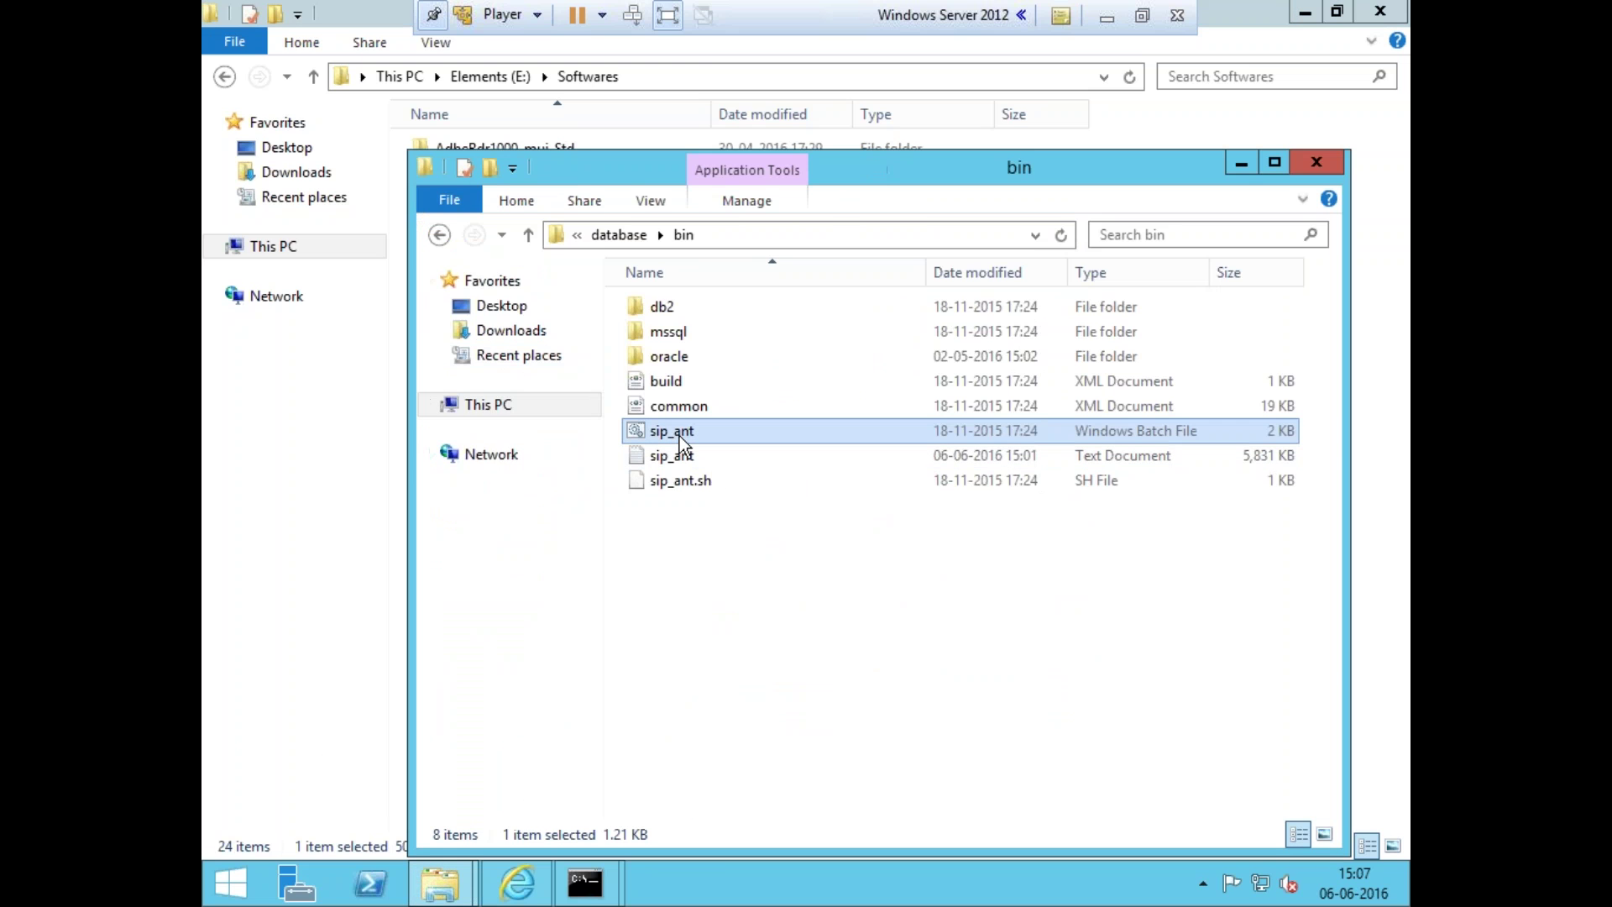
{"action": "key", "text": "alt+Tab"}
{"action": "mouse_move", "coordinate": [585, 881]}
{"action": "left_click", "coordinate": [672, 615]}
- Run sip_ant.bat create_system with ORACLE, default connection and locale, sys DBA, and the master and DBA passwords
{"action": "type", "text": "sip"}
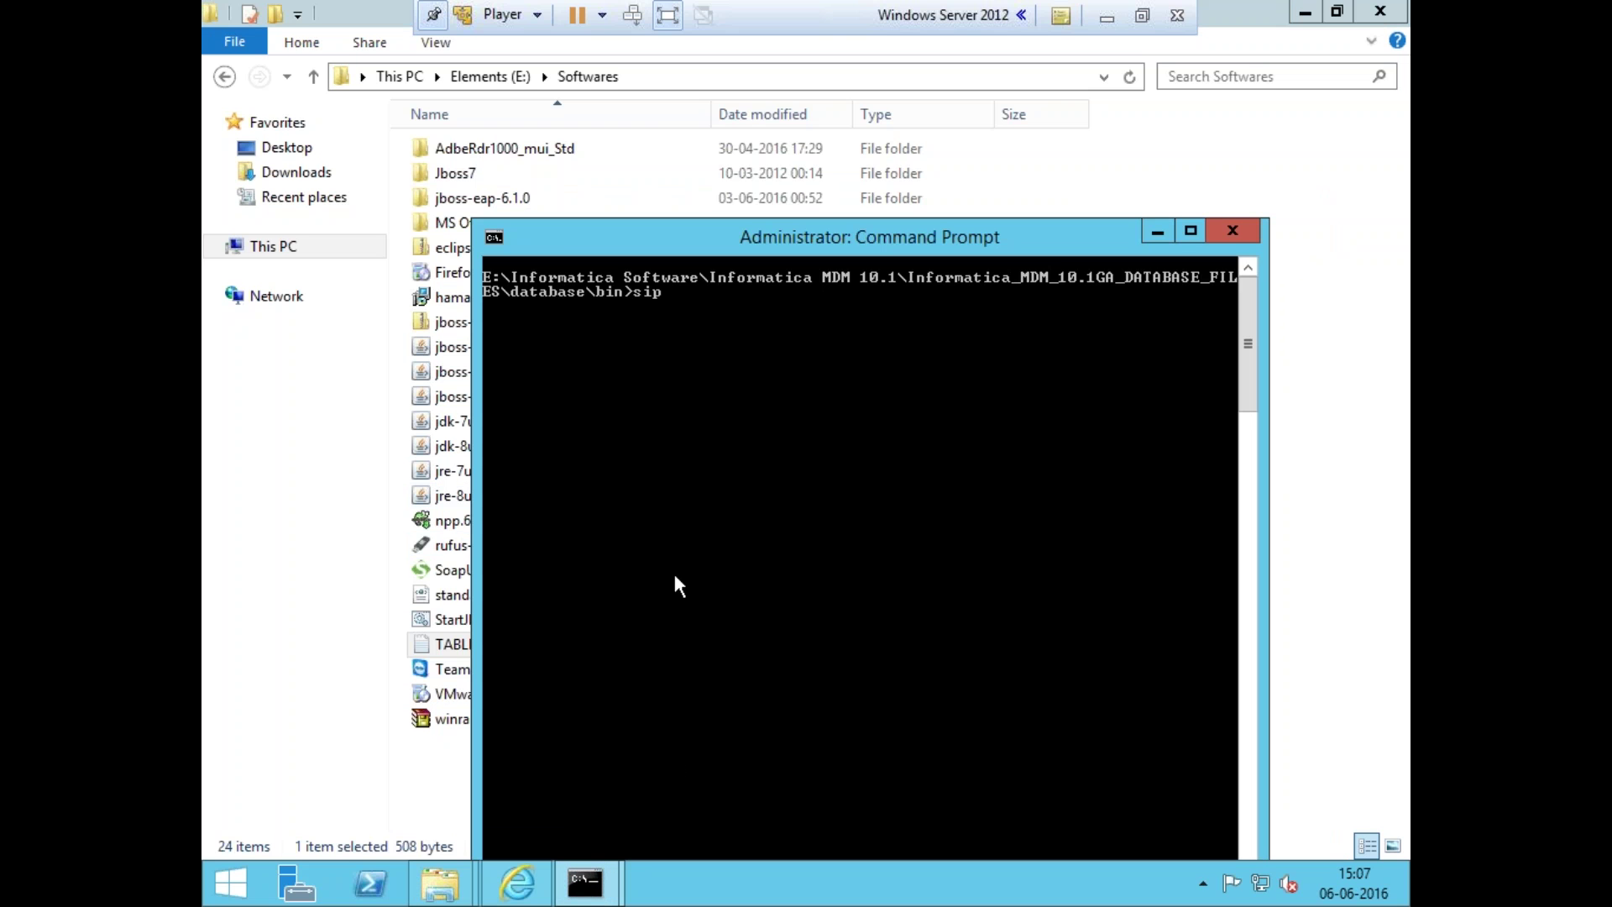
{"action": "type", "text": "_ant.bat create_system"}
{"action": "key", "text": "Return"}
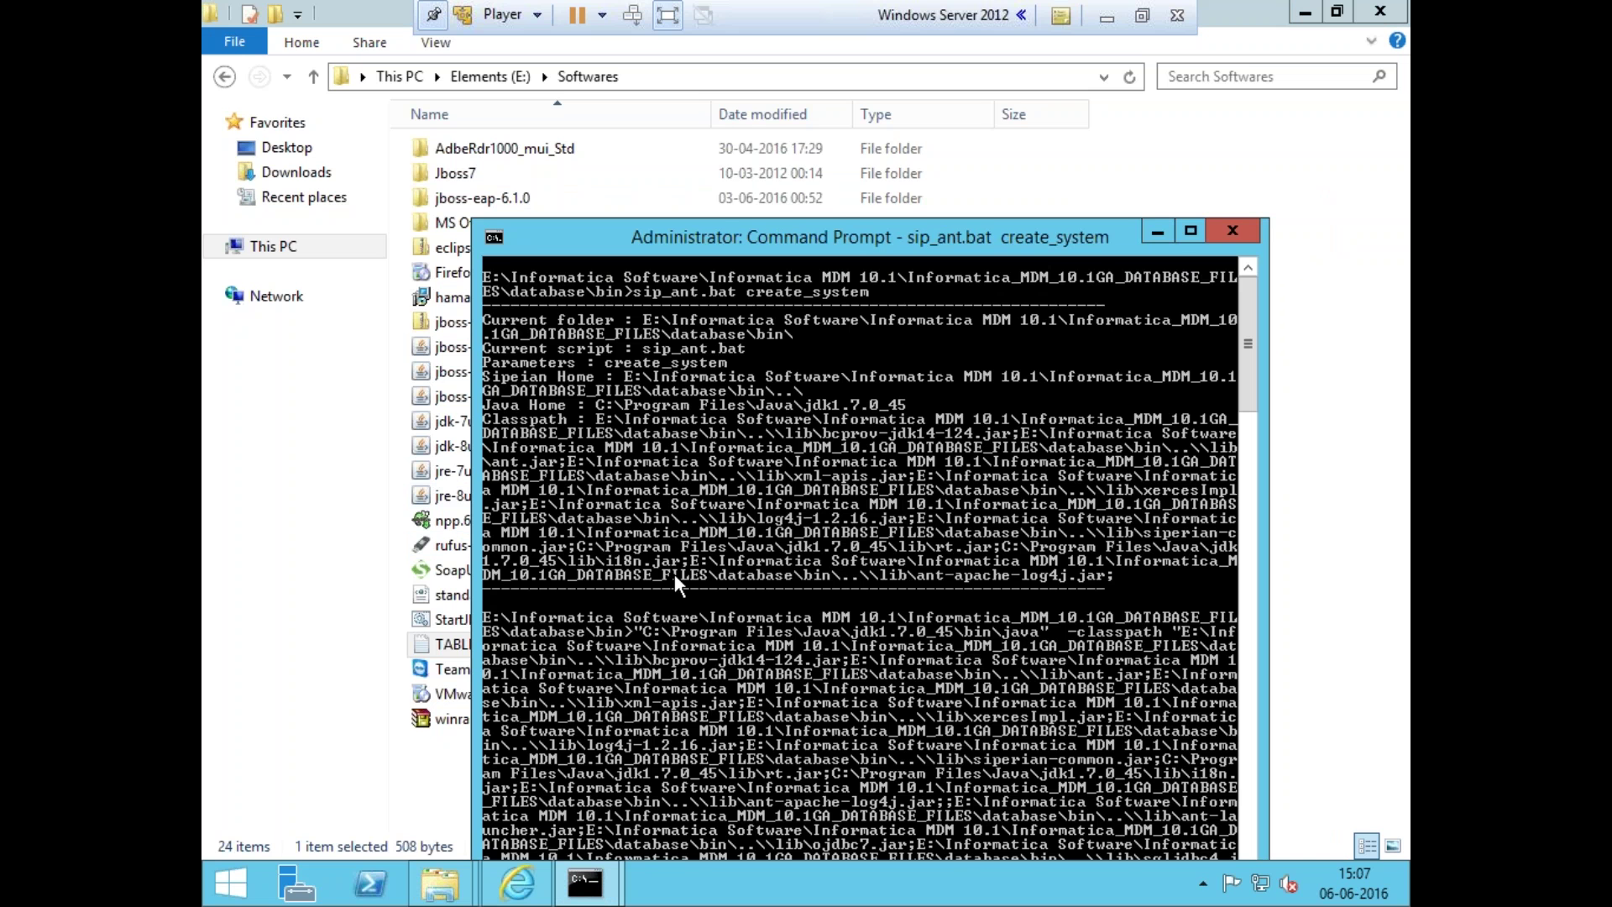
{"action": "left_click_drag", "start_coordinate": [782, 250], "coordinate": [709, 47]}
{"action": "type", "text": "ORACLE"}
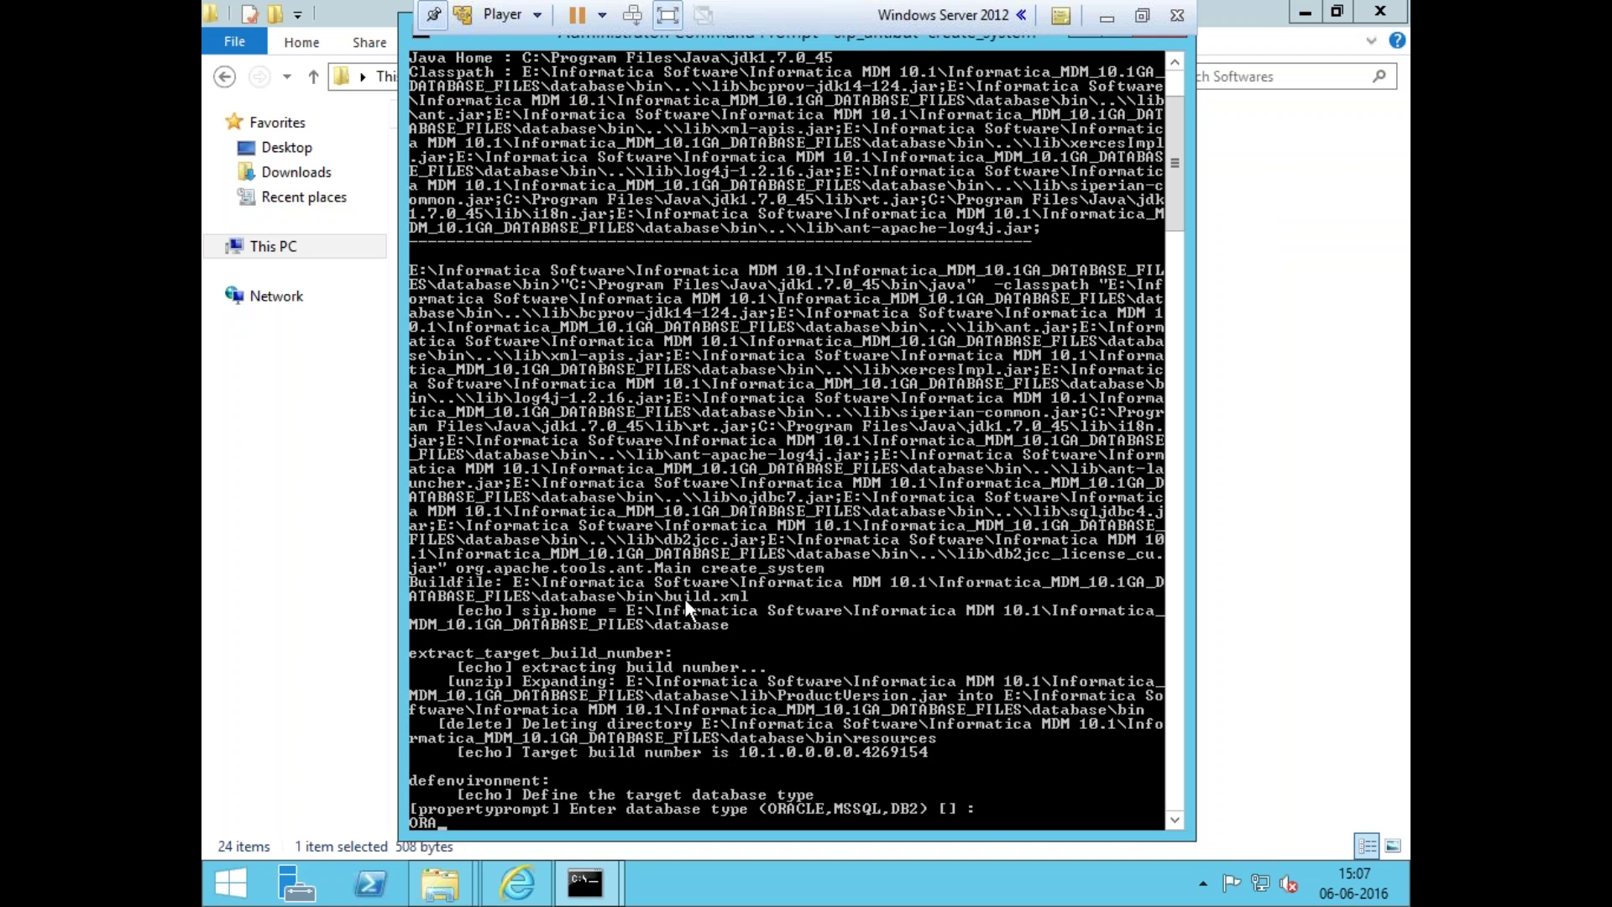
{"action": "key", "text": "Return"}
{"action": "key", "text": "Return"}
{"action": "key", "text": "Return"}
{"action": "key", "text": "Return"}
{"action": "key", "text": "Return"}
{"action": "key", "text": "Return"}
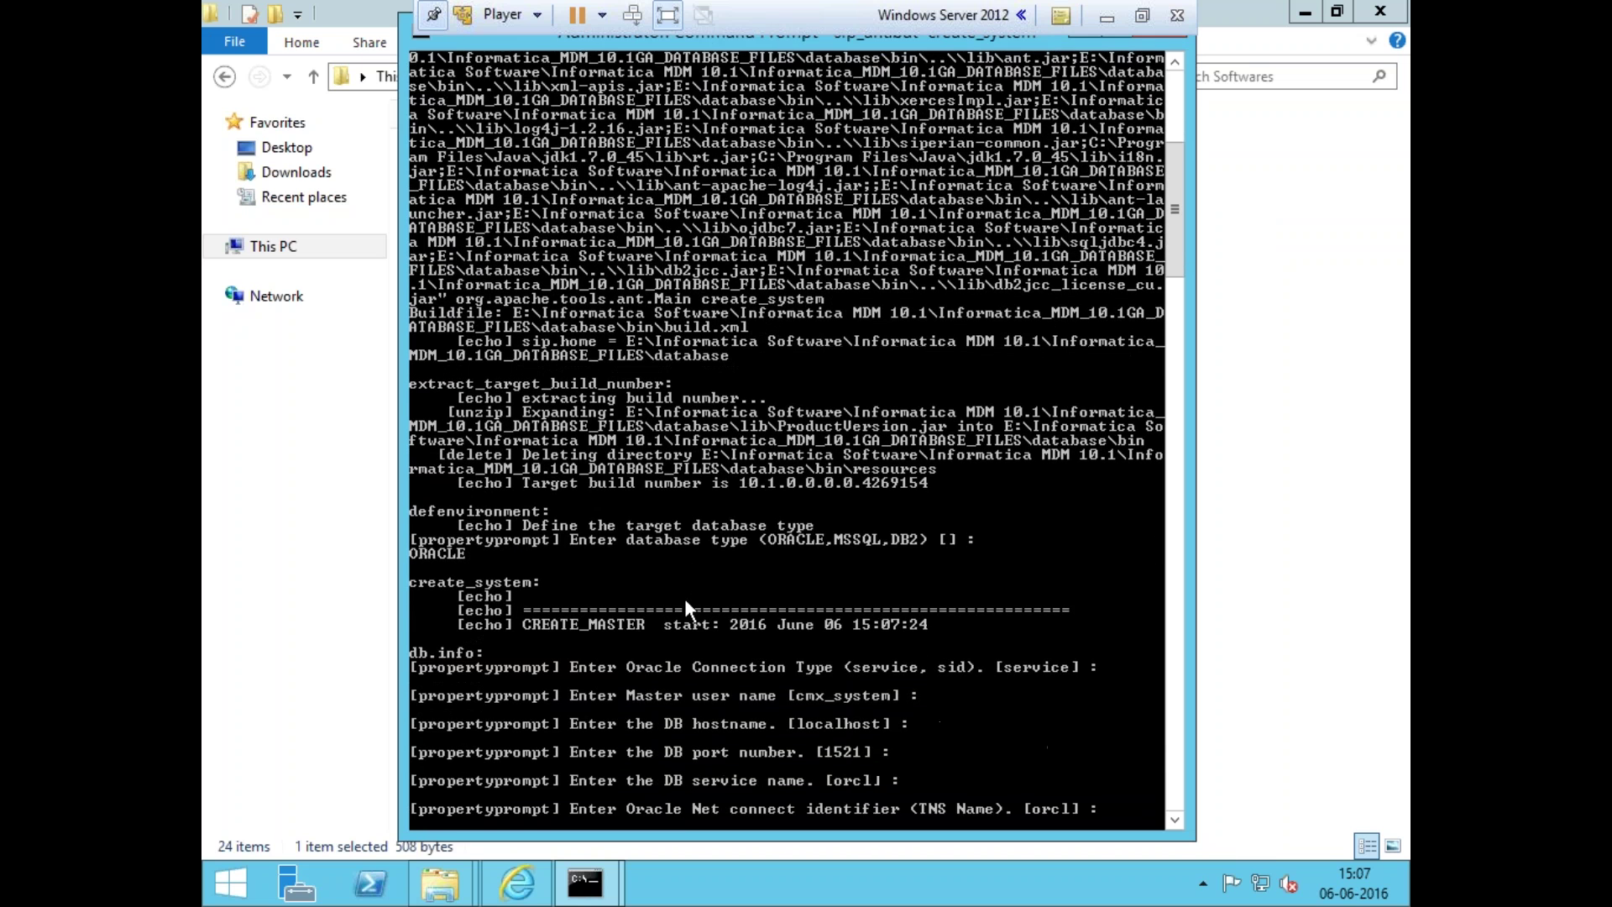
{"action": "key", "text": "Return"}
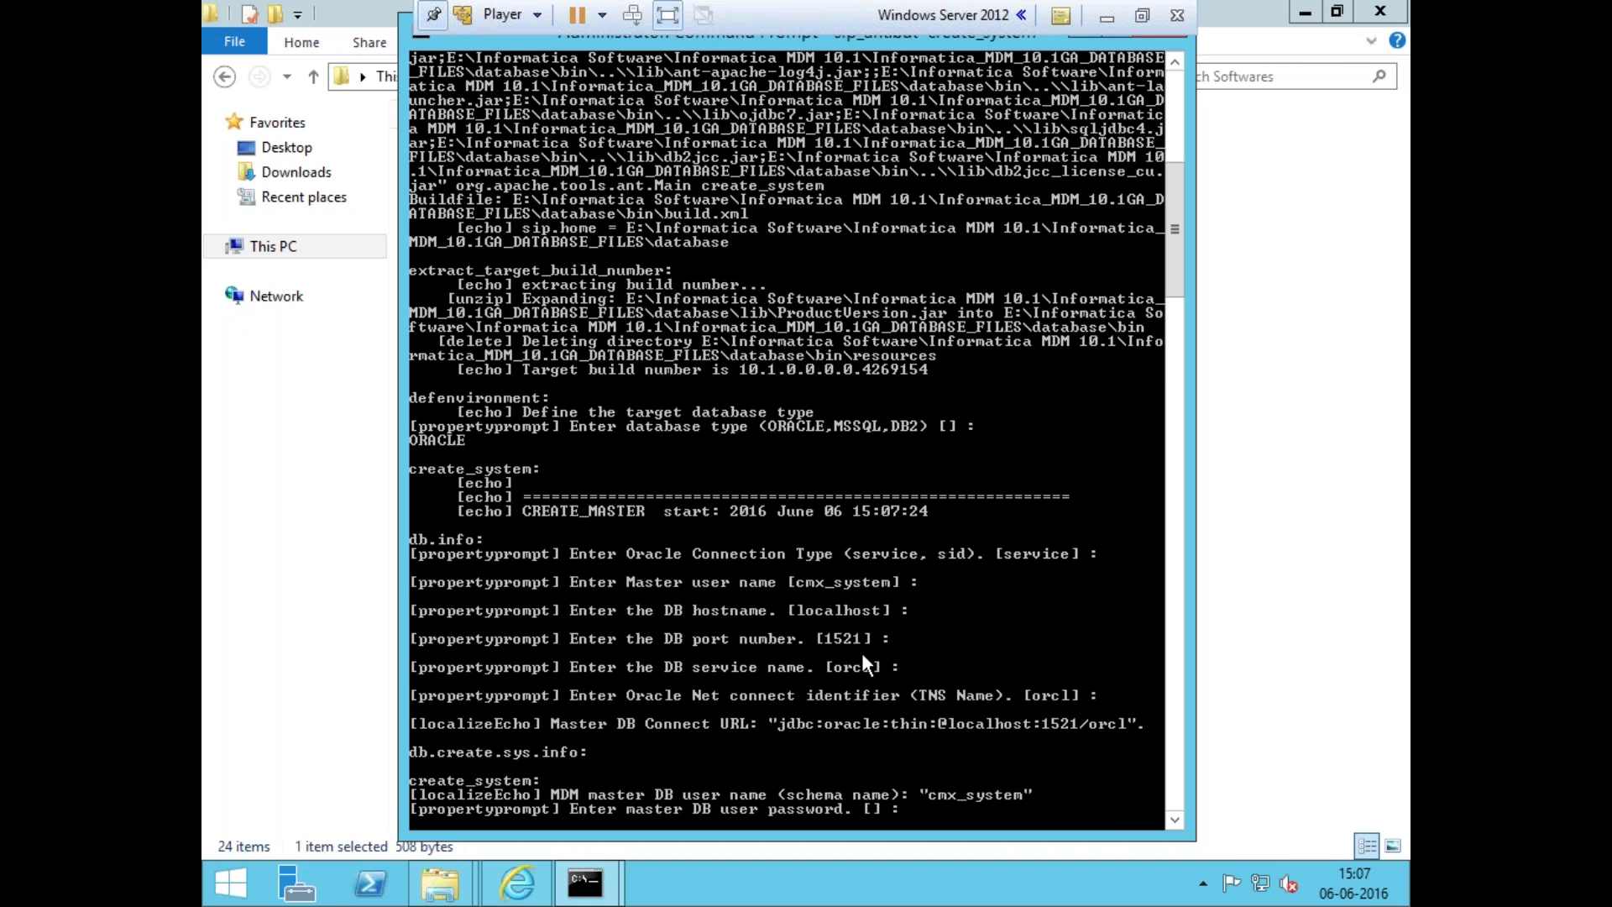
{"action": "key", "text": "Return"}
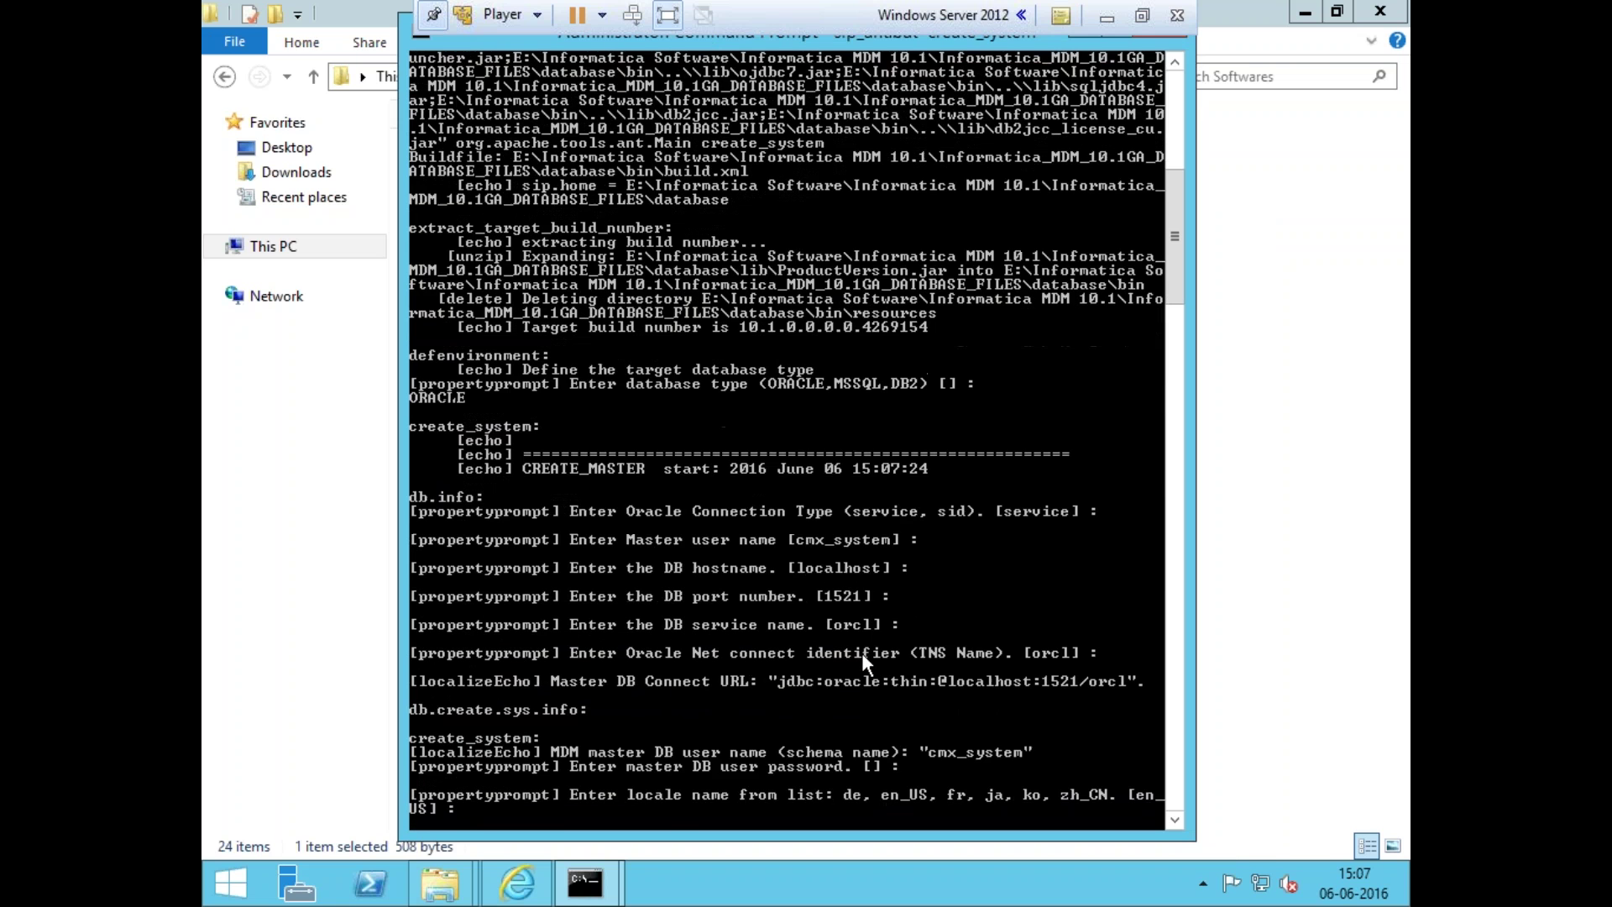
{"action": "key", "text": "Return"}
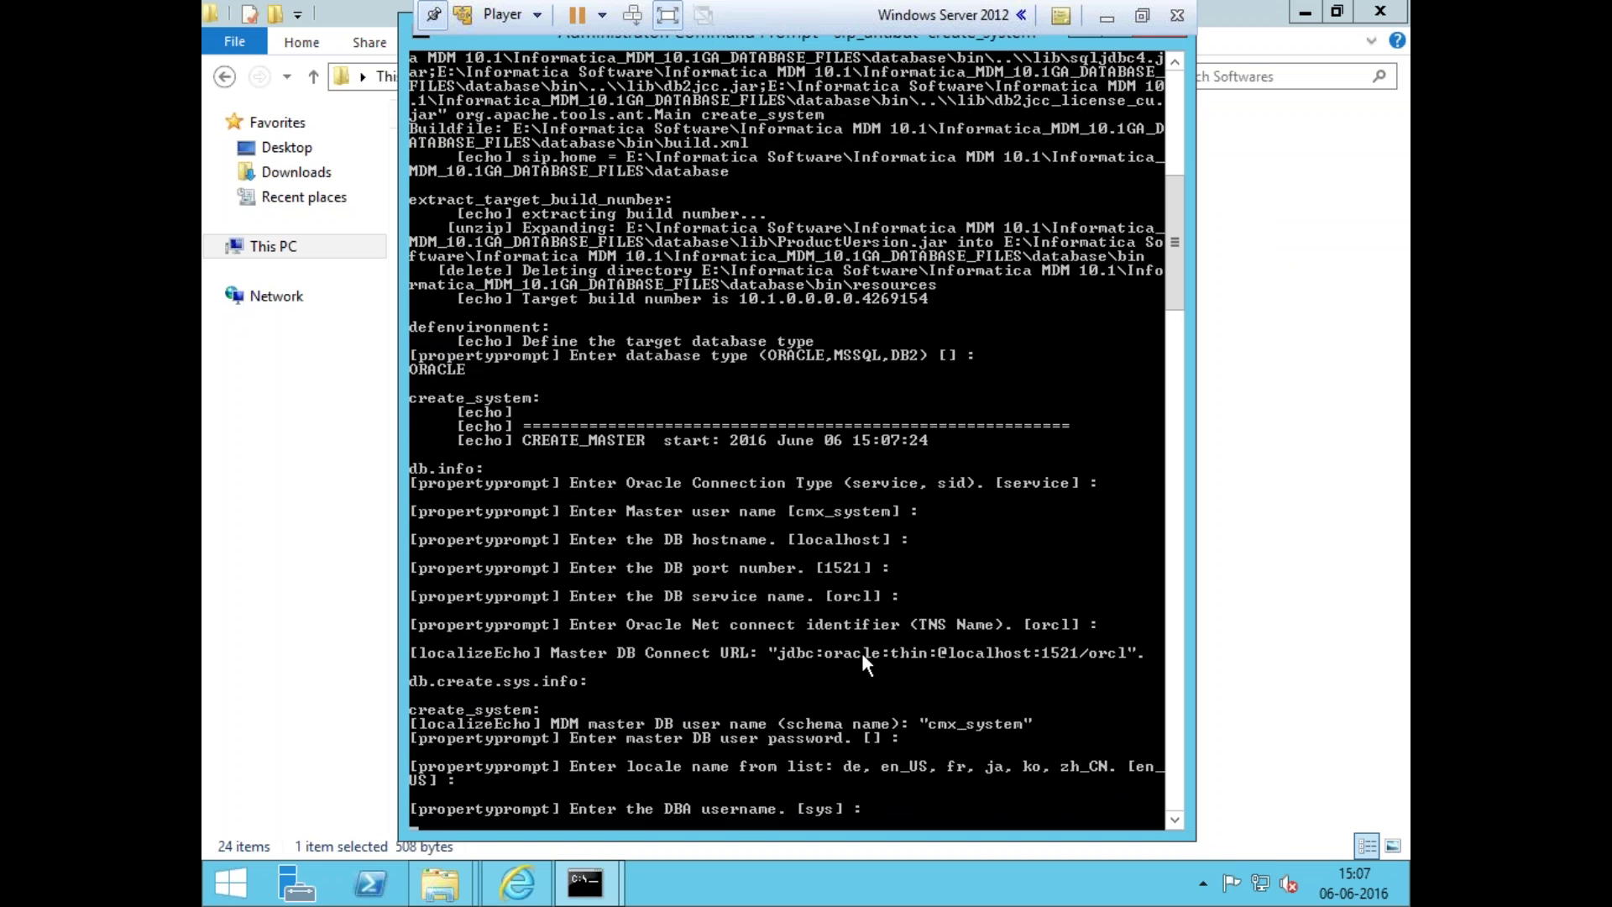
{"action": "key", "text": "Return"}
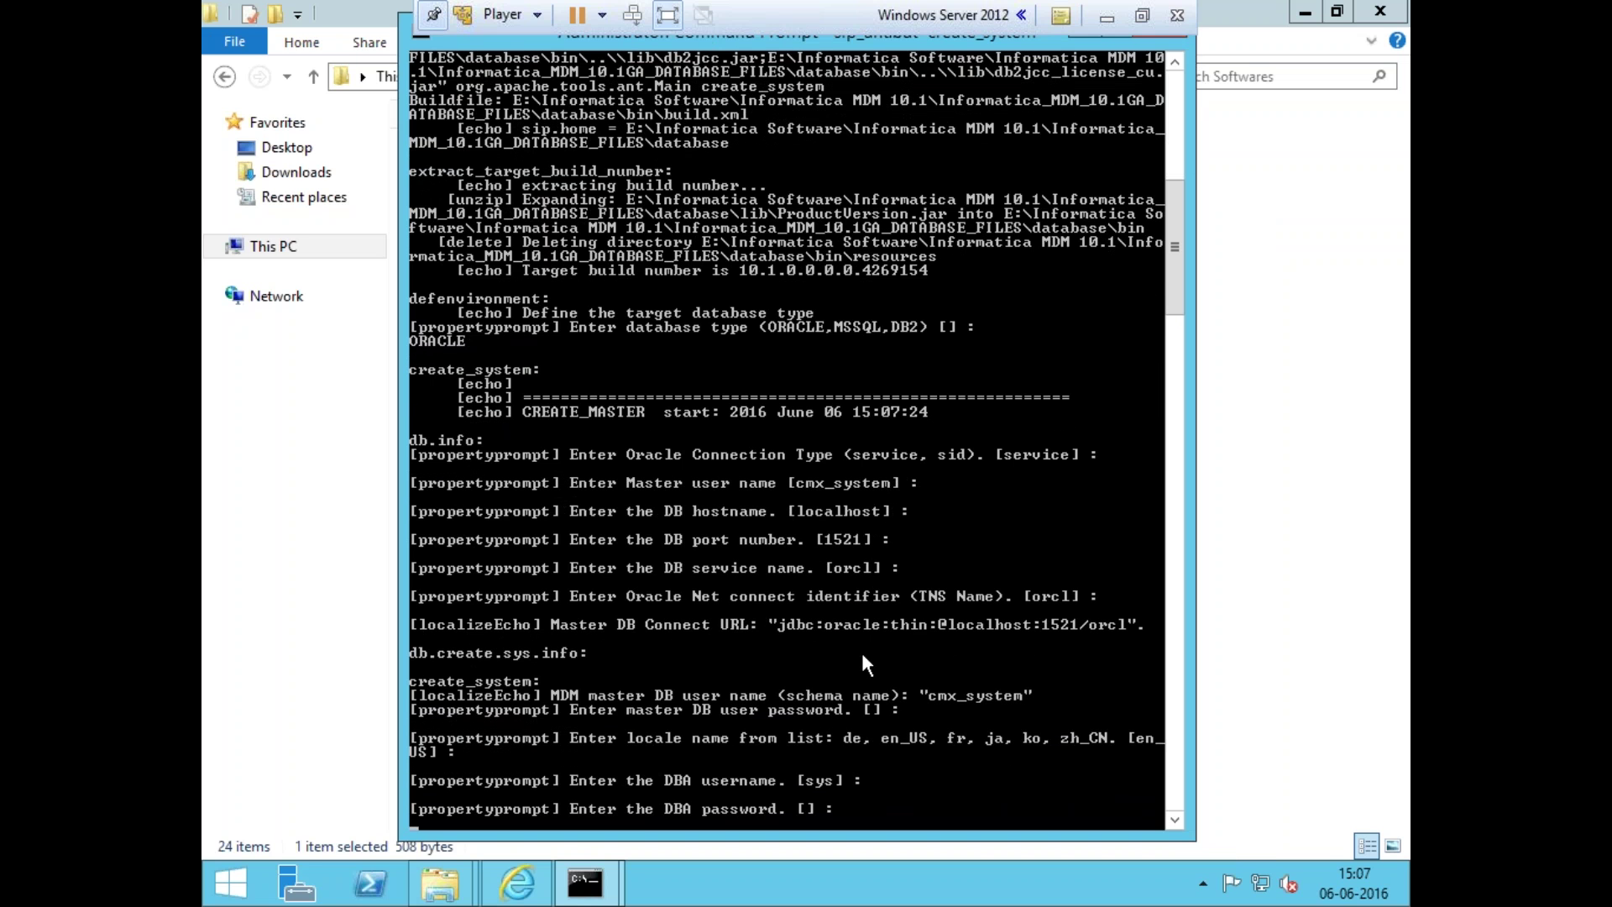
{"action": "key", "text": "Return"}
{"action": "key", "text": "Return"}
{"action": "key", "text": "Return"}
{"action": "key", "text": "Return"}
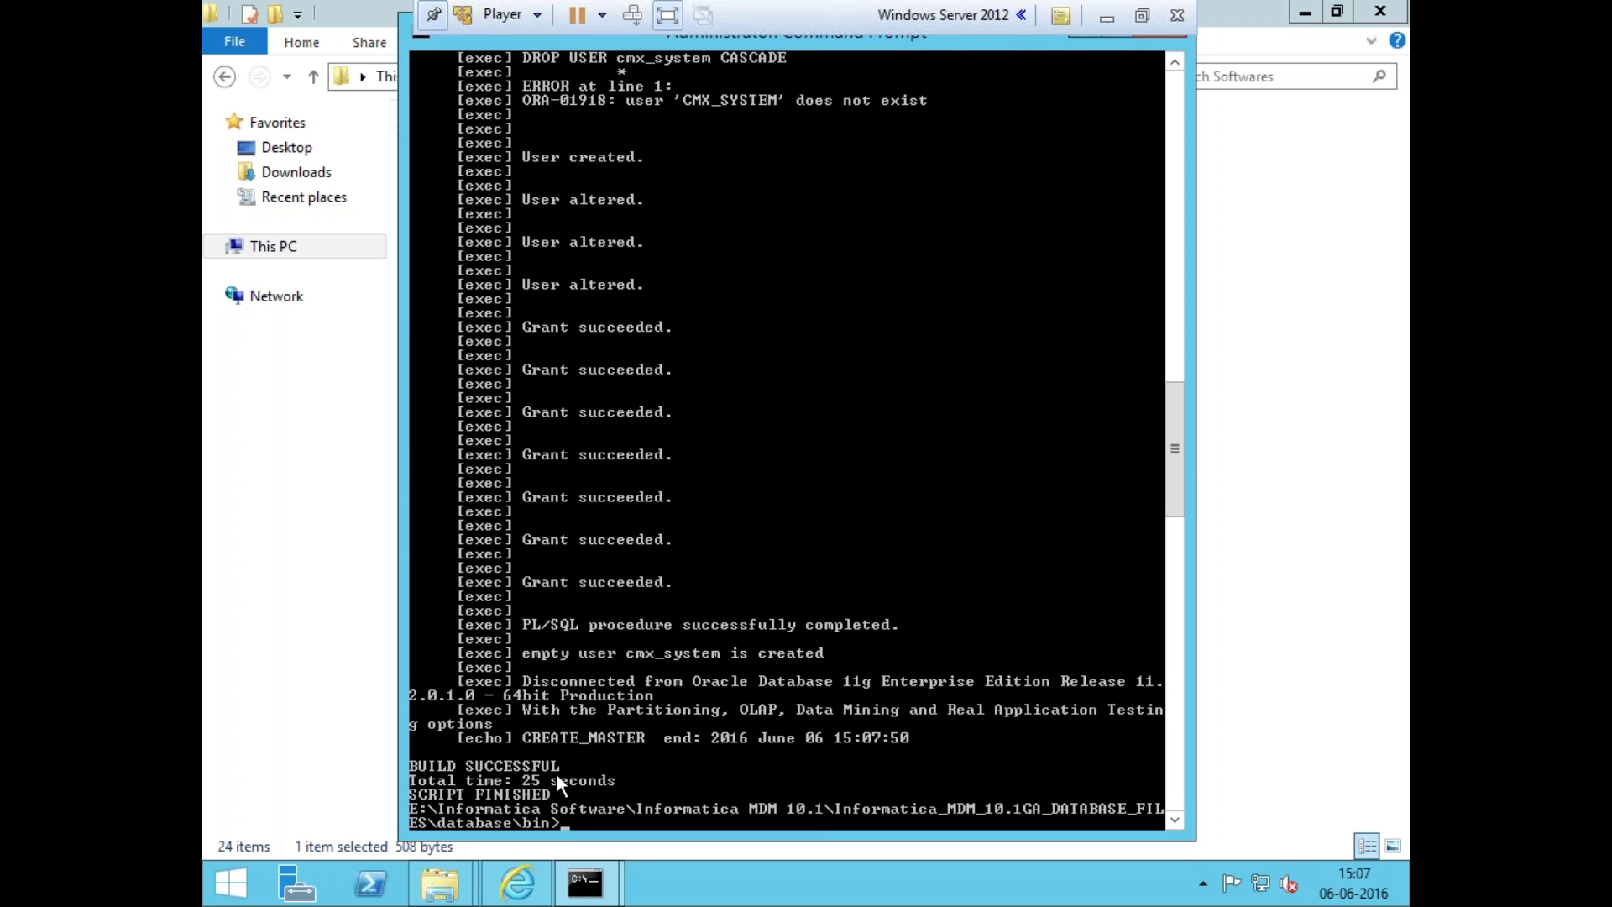
{"action": "right_click", "coordinate": [742, 662]}
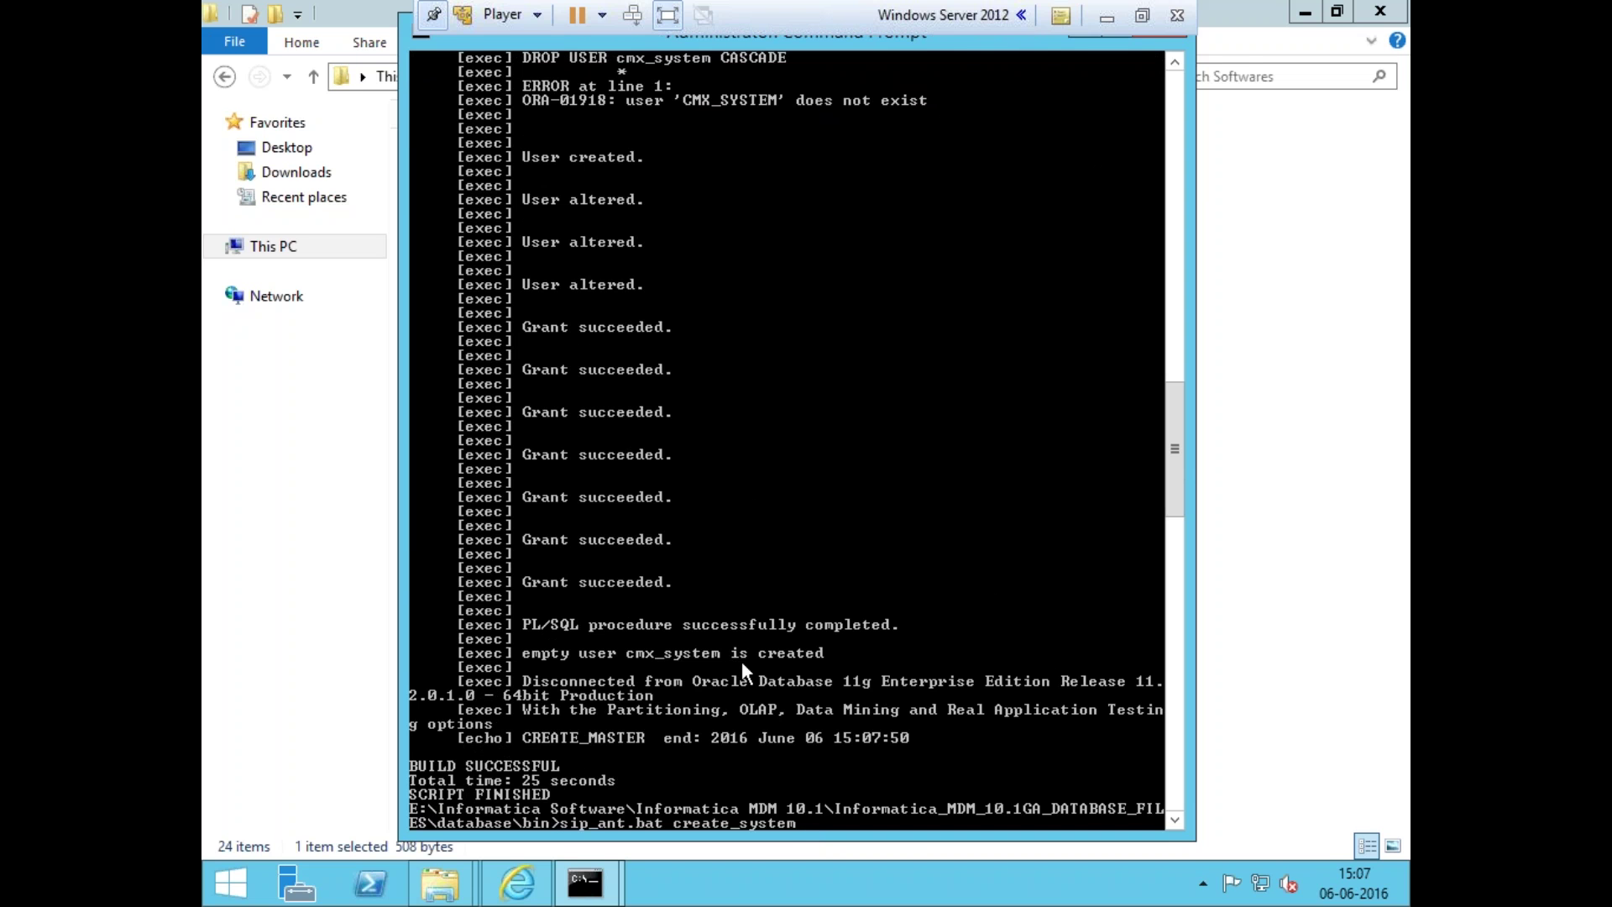
- Run sip_ant.bat import_system with ORACLE, default connection, master password and en_US locale
{"action": "key", "text": "Left"}
{"action": "key", "text": "Left"}
{"action": "key", "text": "Left"}
{"action": "key", "text": "Left"}
{"action": "key", "text": "Left"}
{"action": "key", "text": "Left"}
{"action": "key", "text": "Left"}
{"action": "key", "text": "BackSpace"}
{"action": "key", "text": "BackSpace"}
{"action": "key", "text": "BackSpace"}
{"action": "key", "text": "BackSpace"}
{"action": "key", "text": "BackSpace"}
{"action": "key", "text": "BackSpace"}
{"action": "type", "text": "import"}
{"action": "key", "text": "Return"}
{"action": "type", "text": "ORACLE"}
{"action": "key", "text": "Return"}
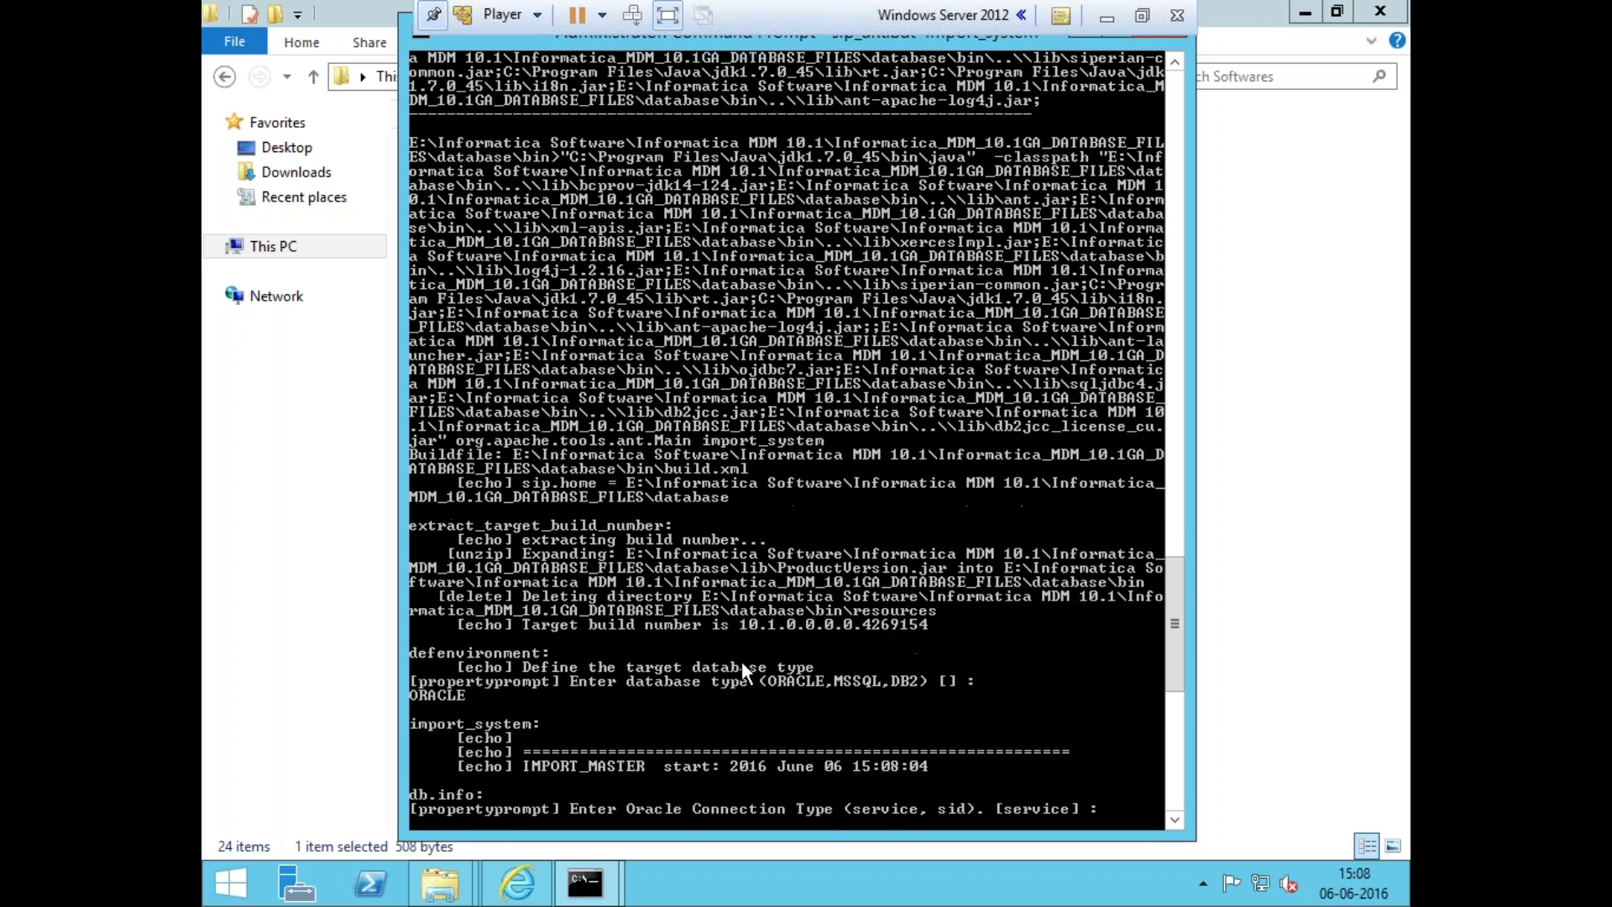
{"action": "key", "text": "Return"}
{"action": "key", "text": "Return"}
{"action": "key", "text": "Return"}
{"action": "key", "text": "Return"}
{"action": "key", "text": "Return"}
{"action": "key", "text": "Return"}
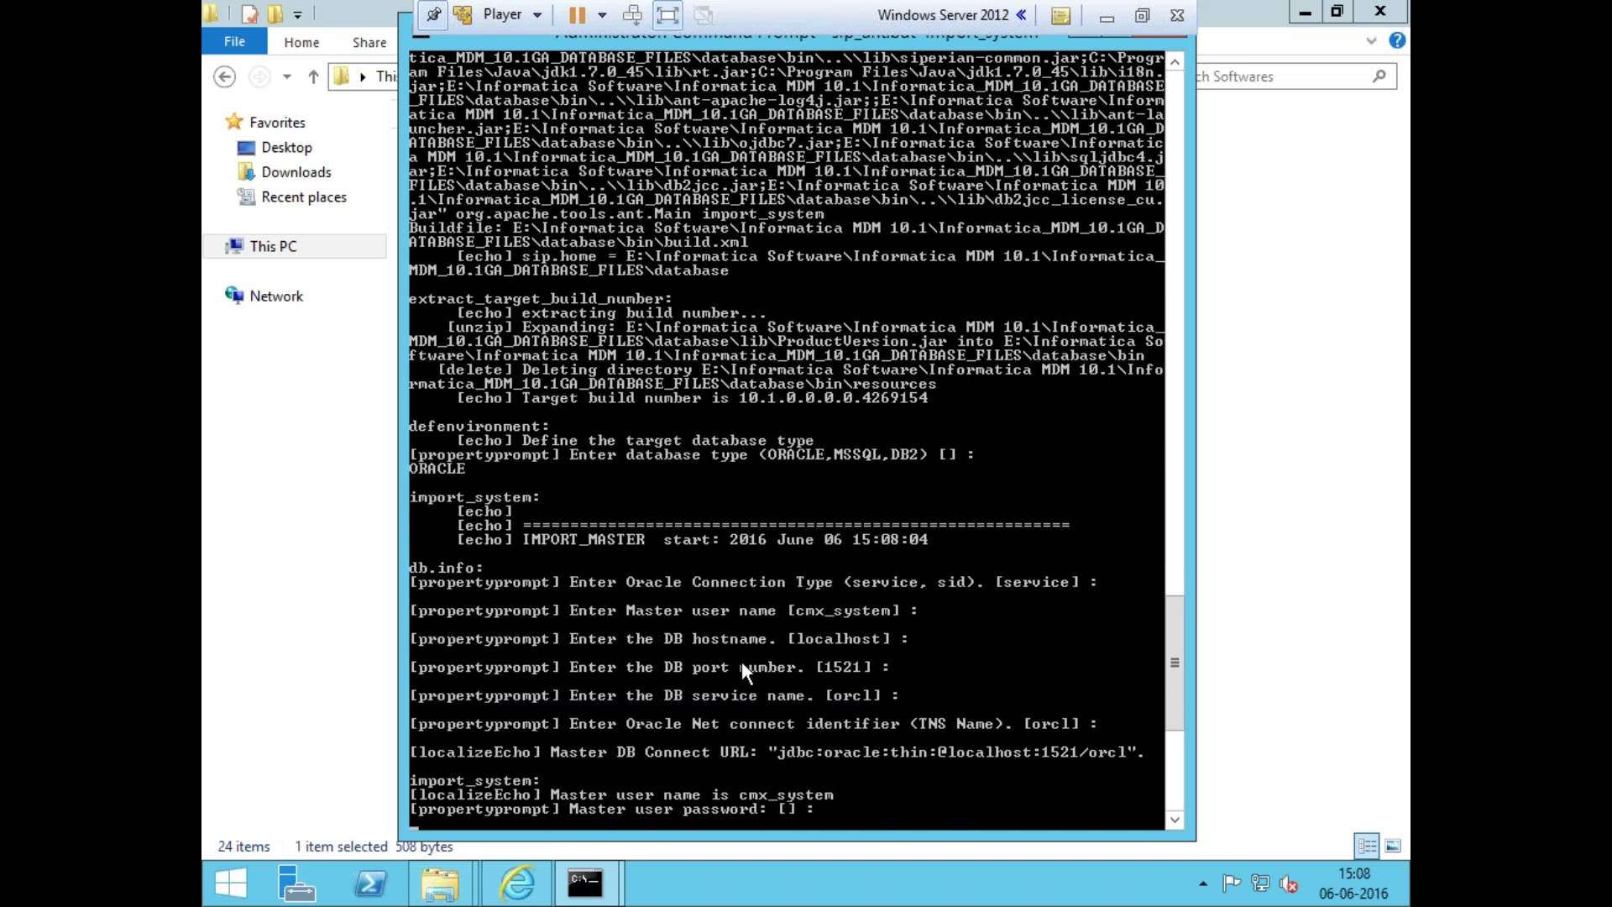
{"action": "key", "text": "Return"}
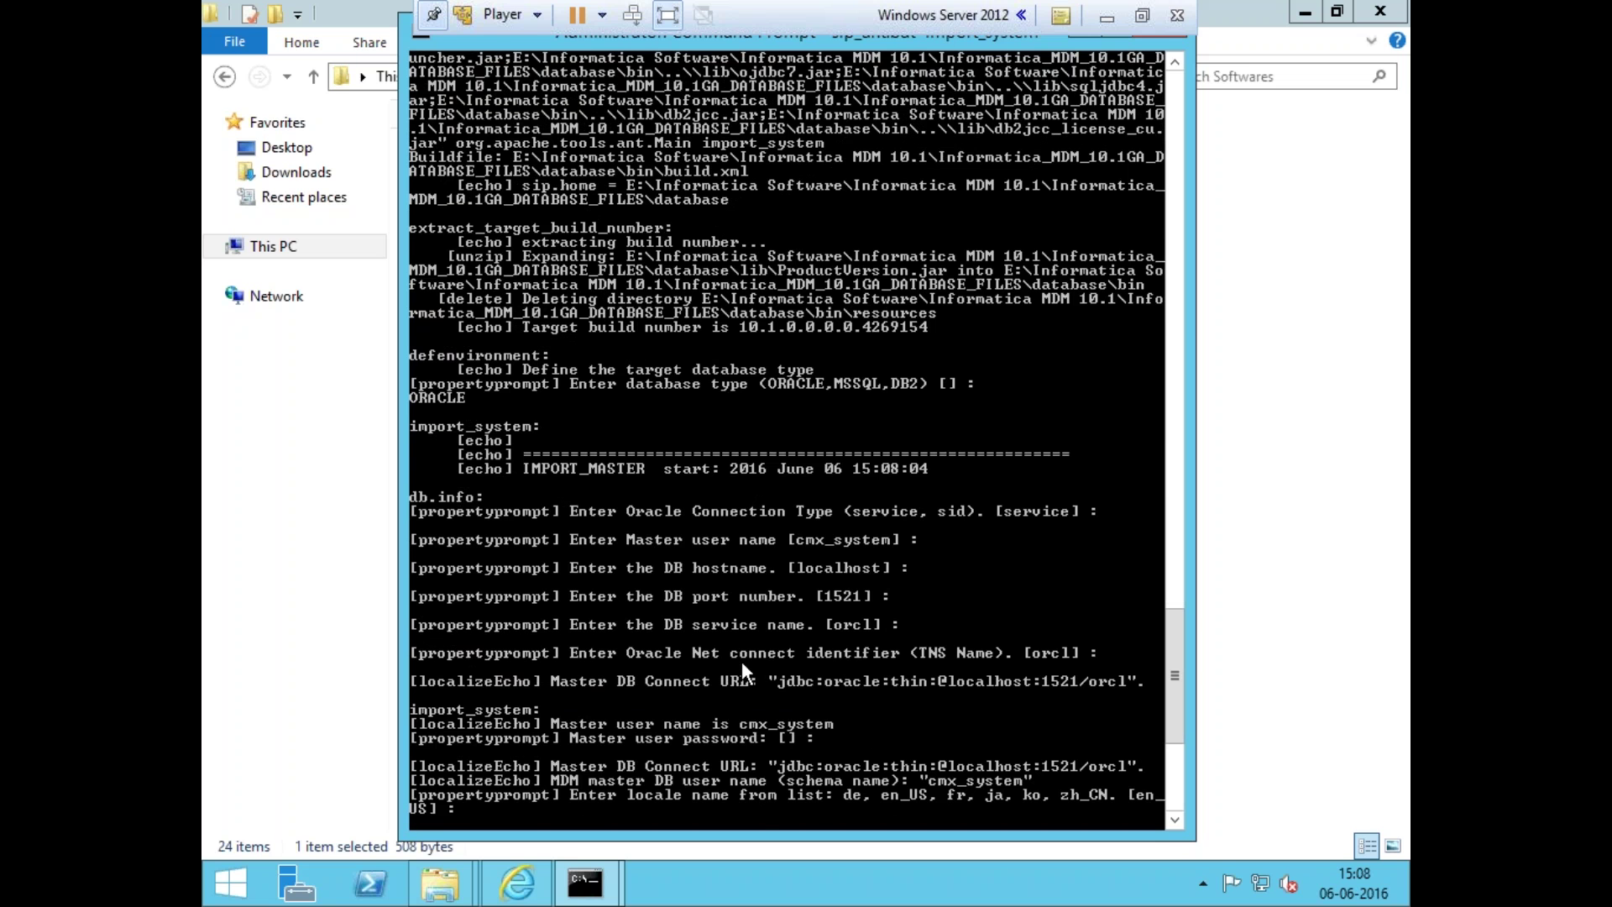
{"action": "key", "text": "Return"}
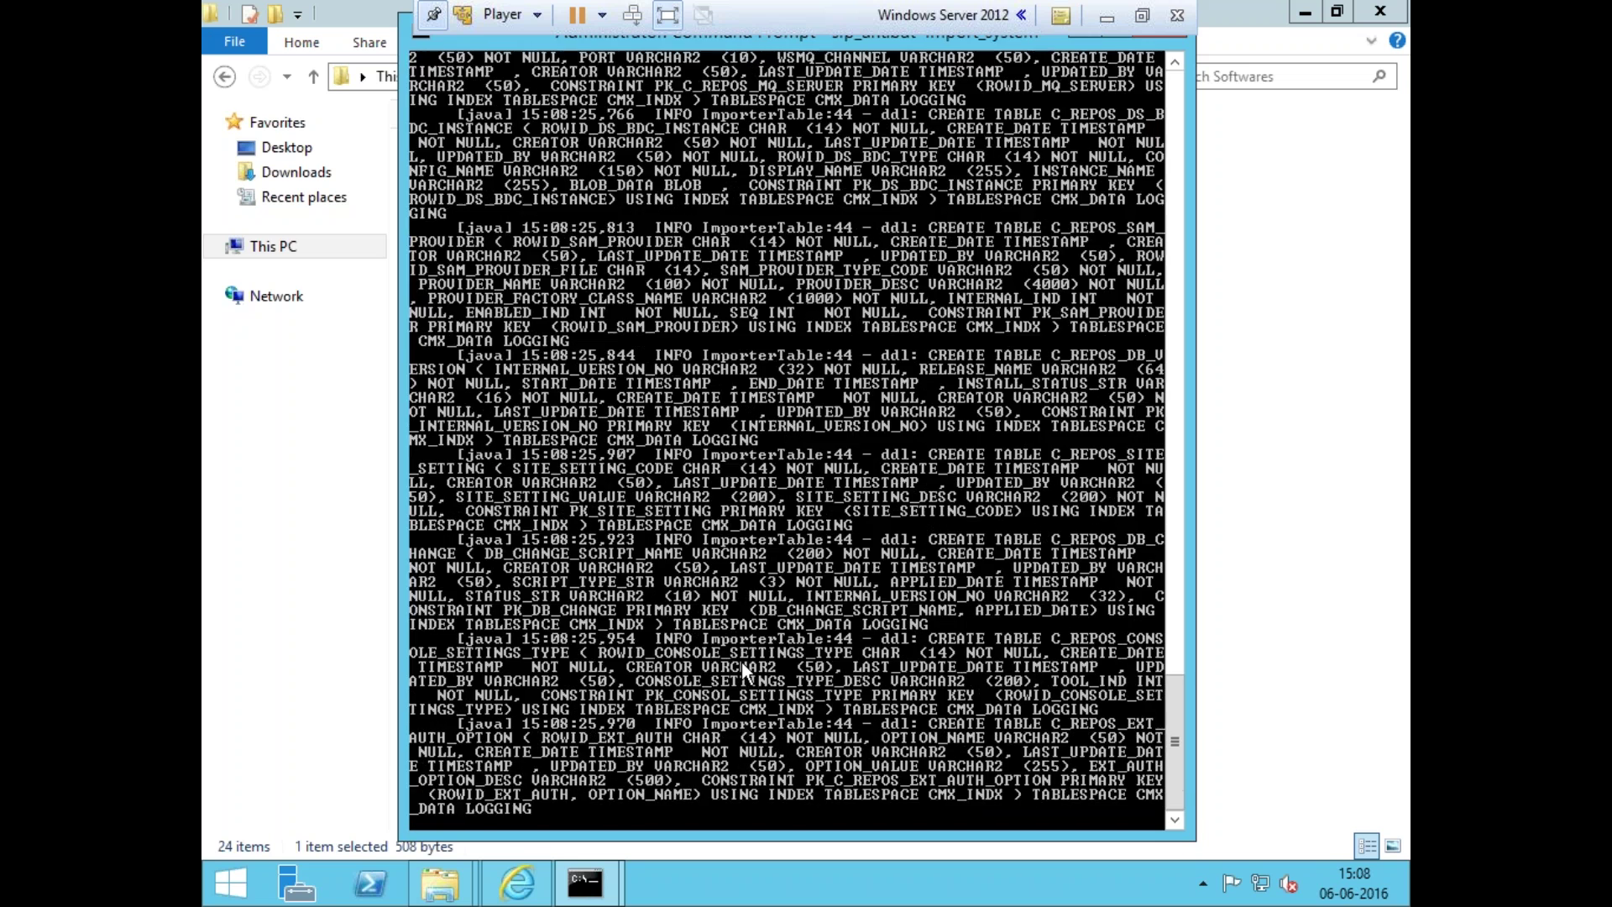
- After BUILD SUCCESSFUL in 32 seconds, retype sip_ant.bat import_system at the prompt
{"action": "left_click", "coordinate": [396, 37]}
{"action": "mouse_move", "coordinate": [588, 881]}
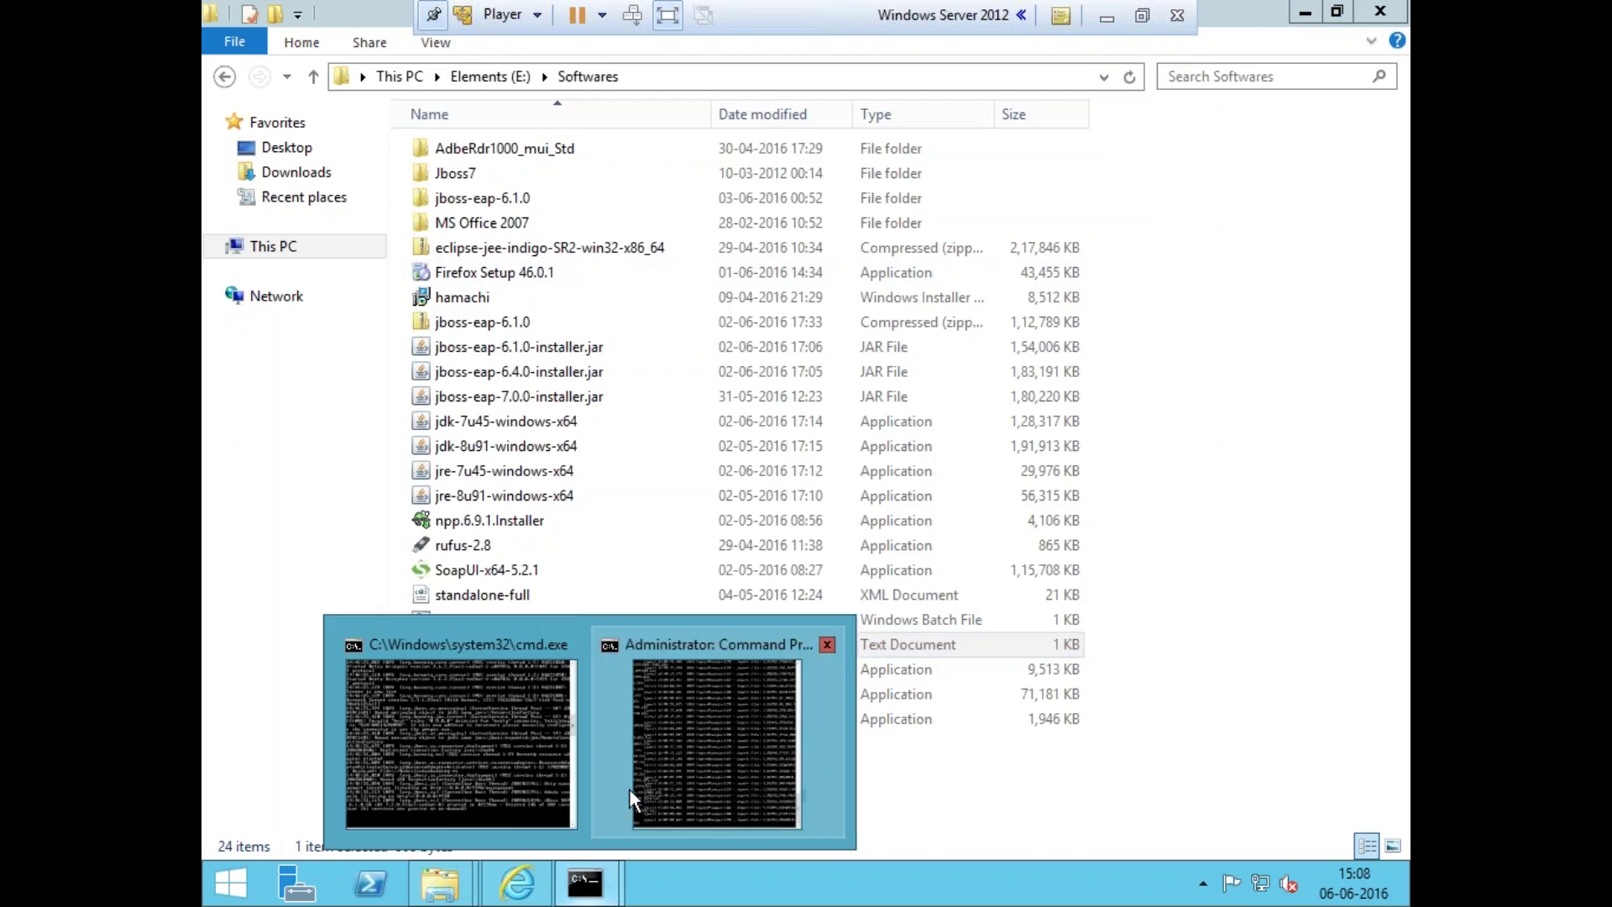
{"action": "left_click", "coordinate": [634, 797]}
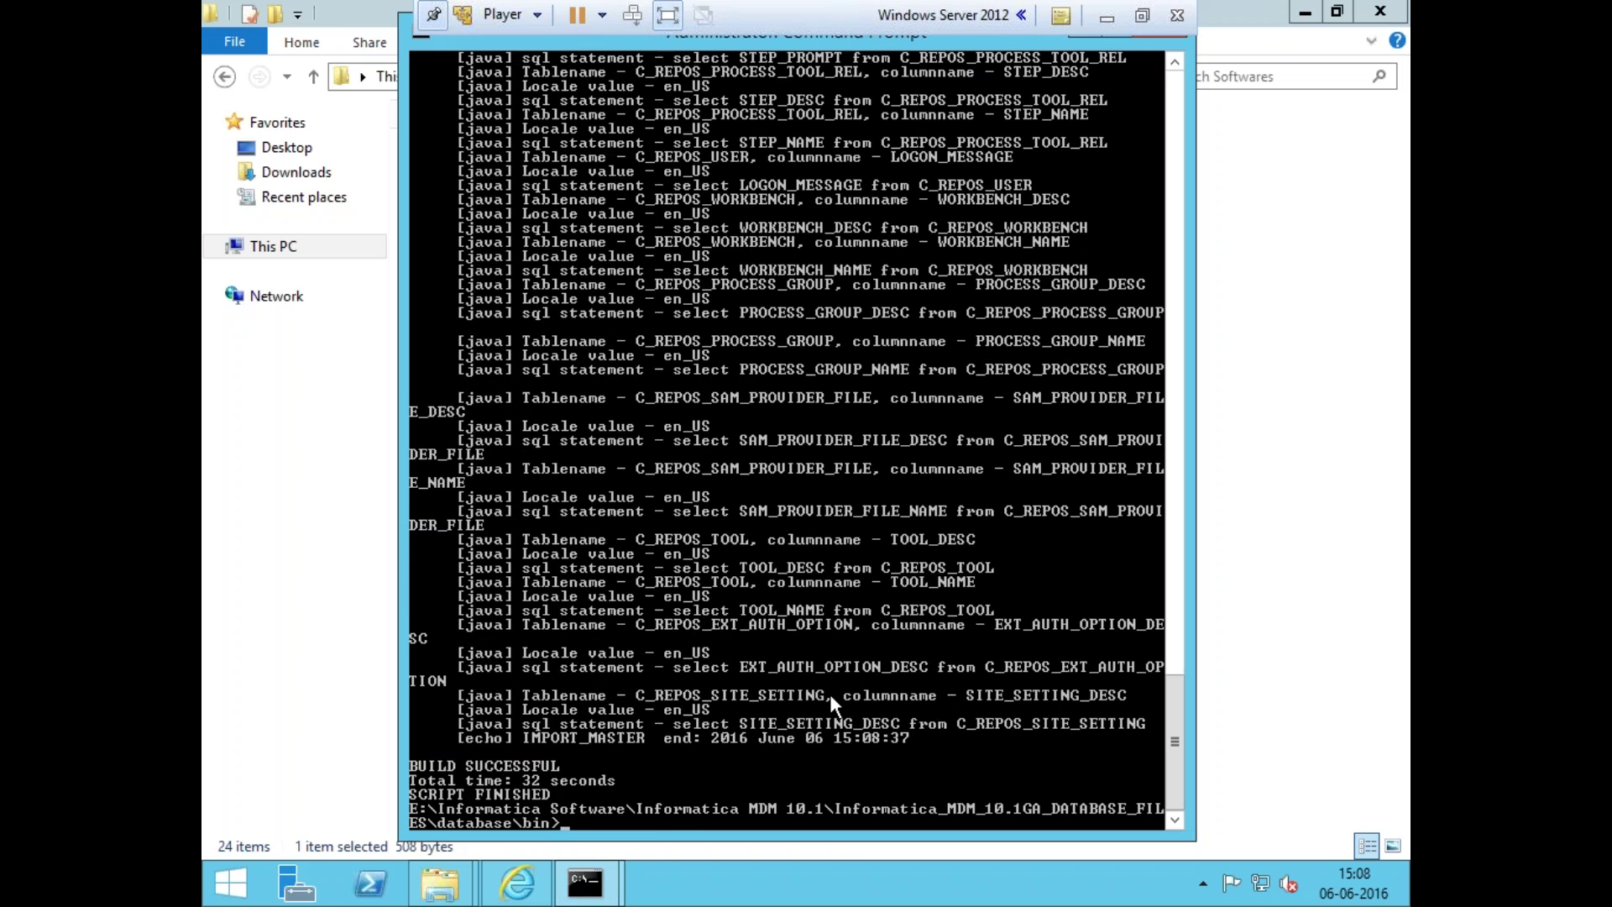
{"action": "type", "text": "sip_ant.bat import_system"}
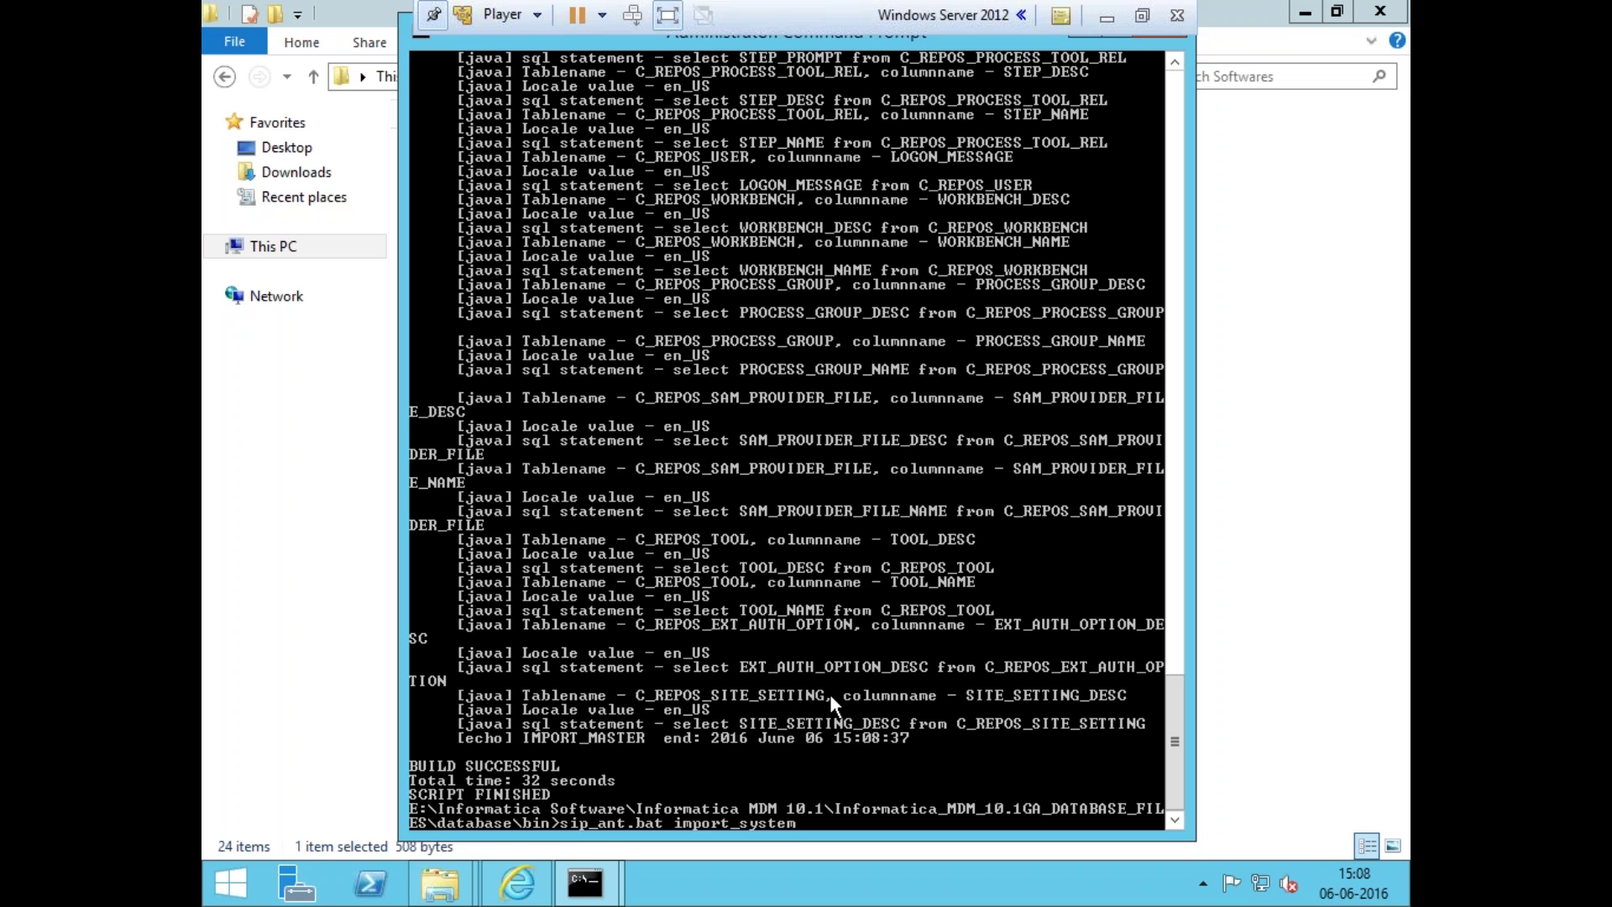
- Run sip_ant.bat create_ors with ORACLE and default connection, service name and TNS name
{"action": "key", "text": "BackSpace"}
{"action": "key", "text": "BackSpace"}
{"action": "key", "text": "BackSpace"}
{"action": "key", "text": "BackSpace"}
{"action": "key", "text": "BackSpace"}
{"action": "key", "text": "BackSpace"}
{"action": "key", "text": "BackSpace"}
{"action": "key", "text": "BackSpace"}
{"action": "key", "text": "BackSpace"}
{"action": "key", "text": "BackSpace"}
{"action": "key", "text": "BackSpace"}
{"action": "key", "text": "BackSpace"}
{"action": "type", "text": "create_ors"}
{"action": "key", "text": "Return"}
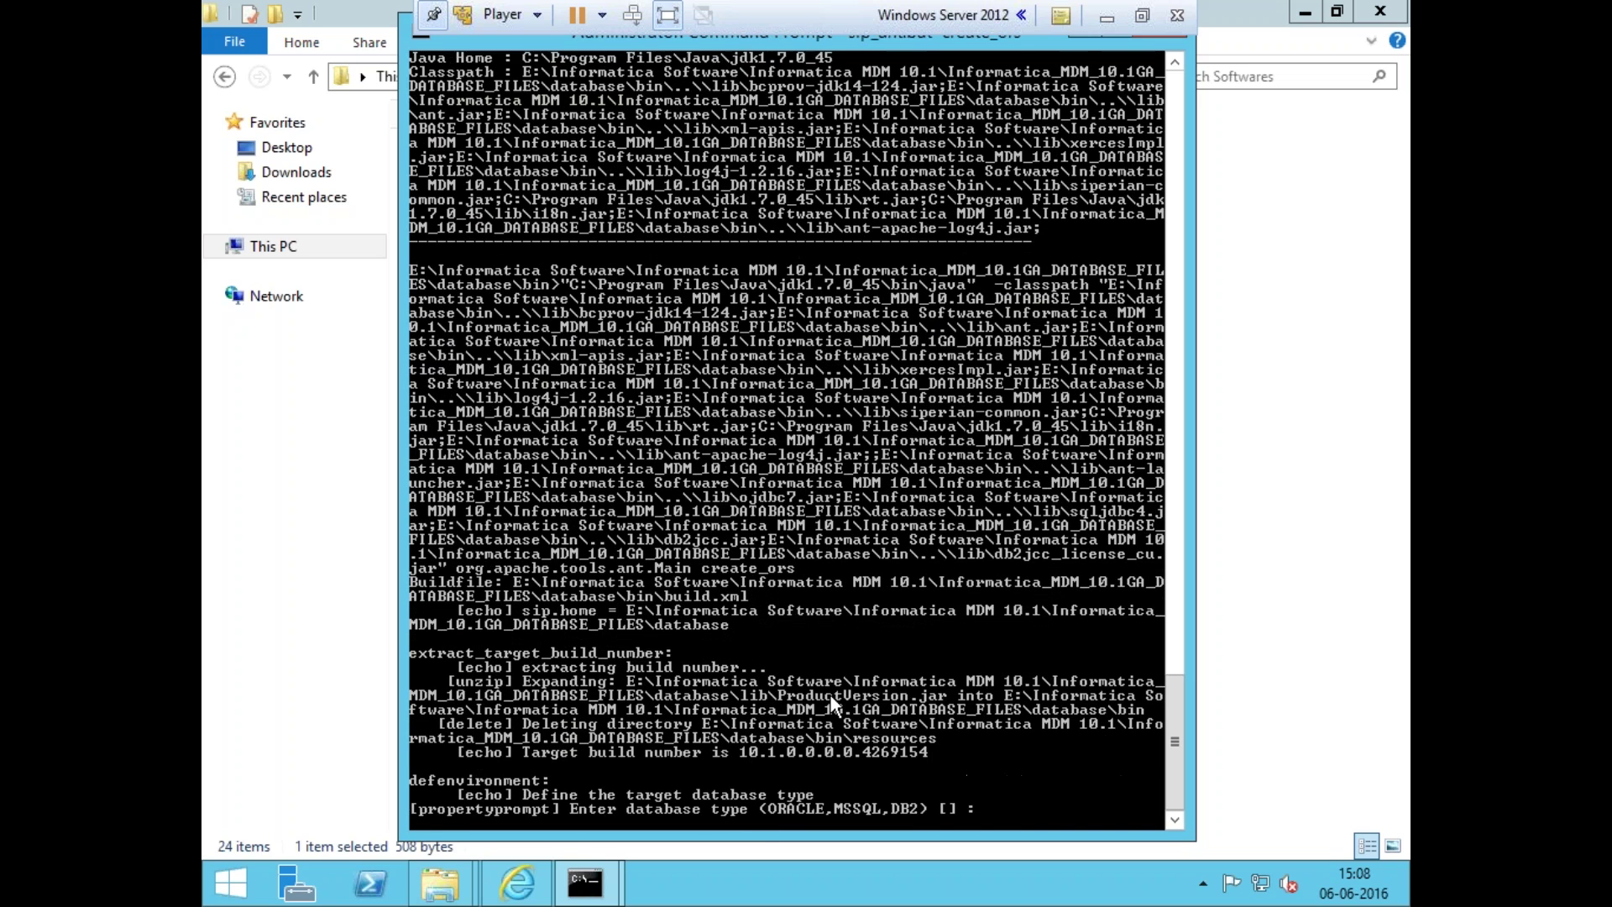
{"action": "type", "text": "ORACLE"}
{"action": "key", "text": "Return"}
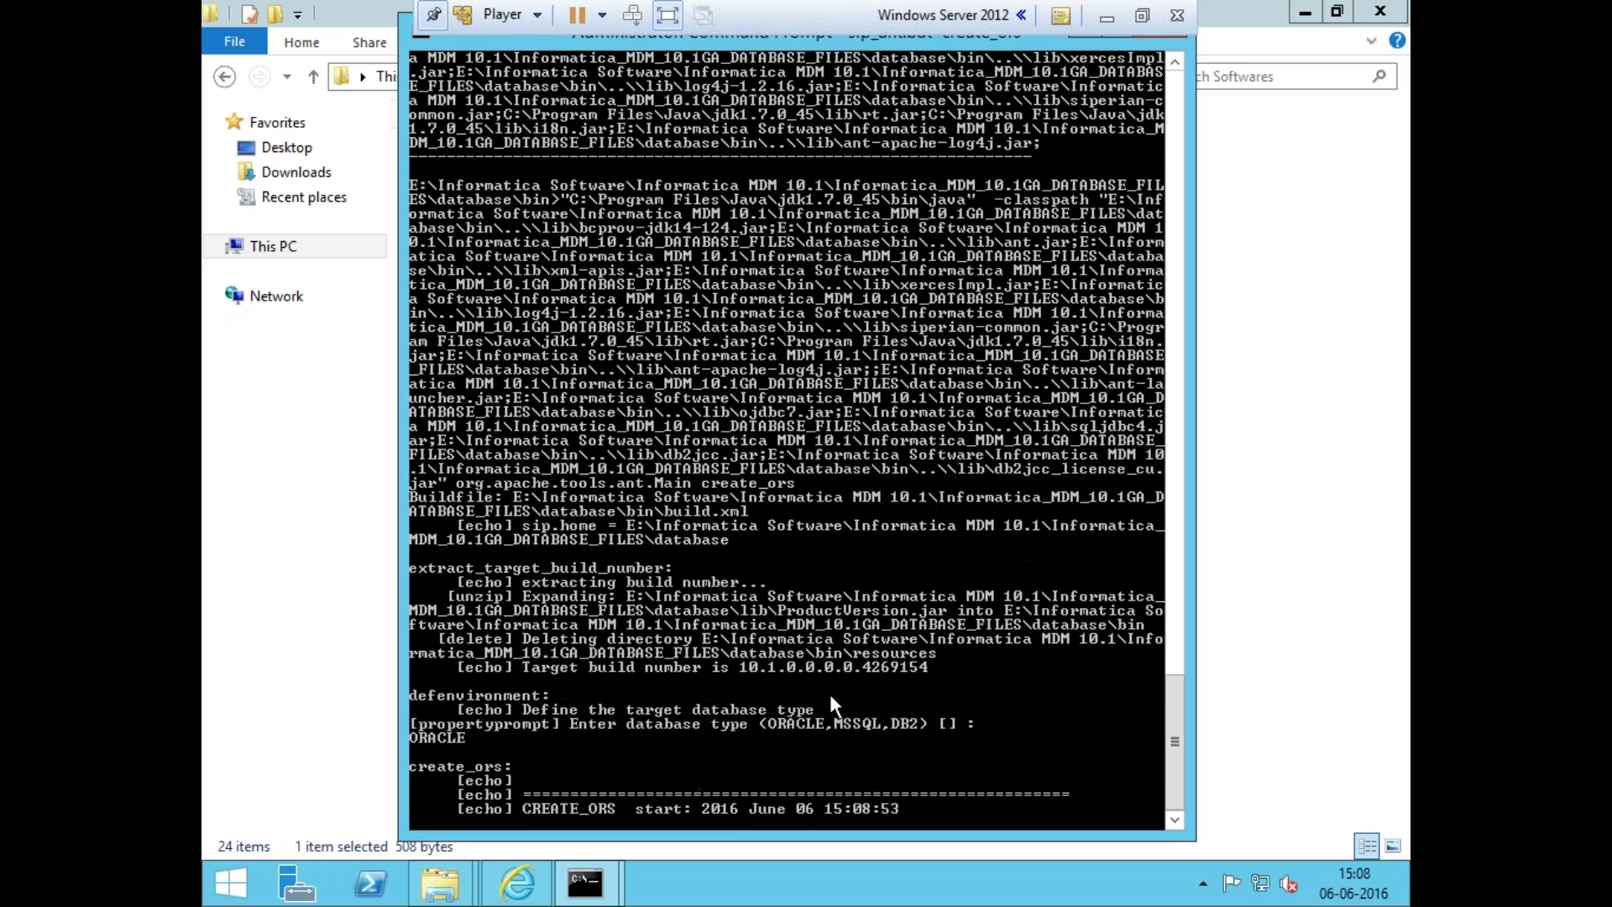
{"action": "key", "text": "Return"}
{"action": "key", "text": "Return"}
{"action": "key", "text": "Return"}
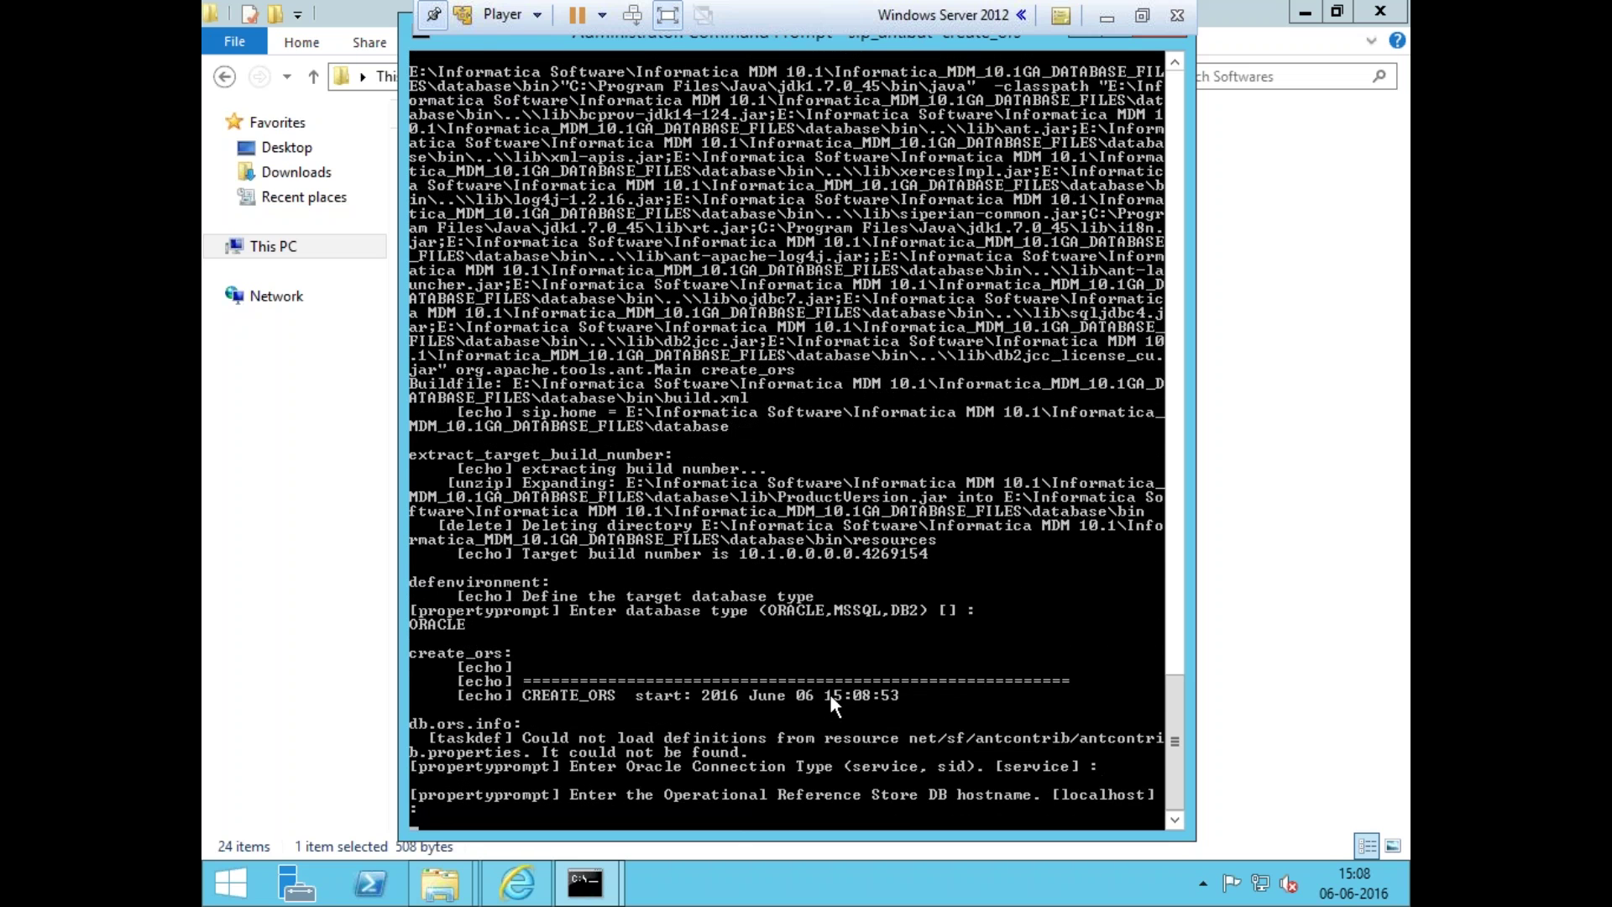
{"action": "key", "text": "Return"}
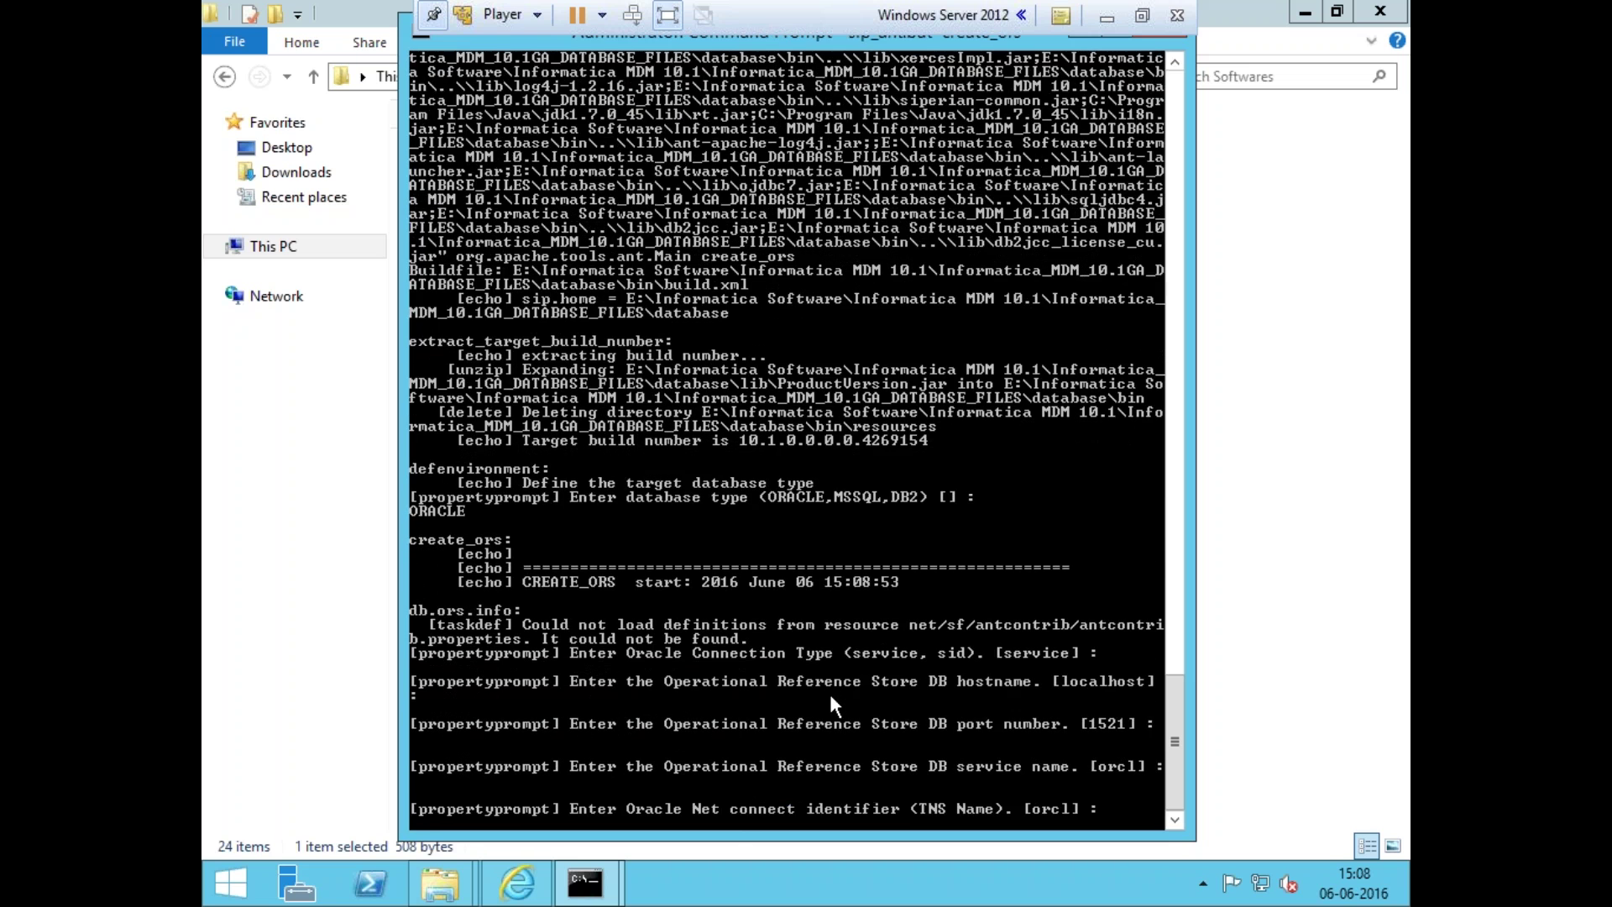
{"action": "key", "text": "Return"}
- Enter ORS_SAMPLE as schema user with its password, default DBA user, DBA password and index tablespace
{"action": "key", "text": "Return"}
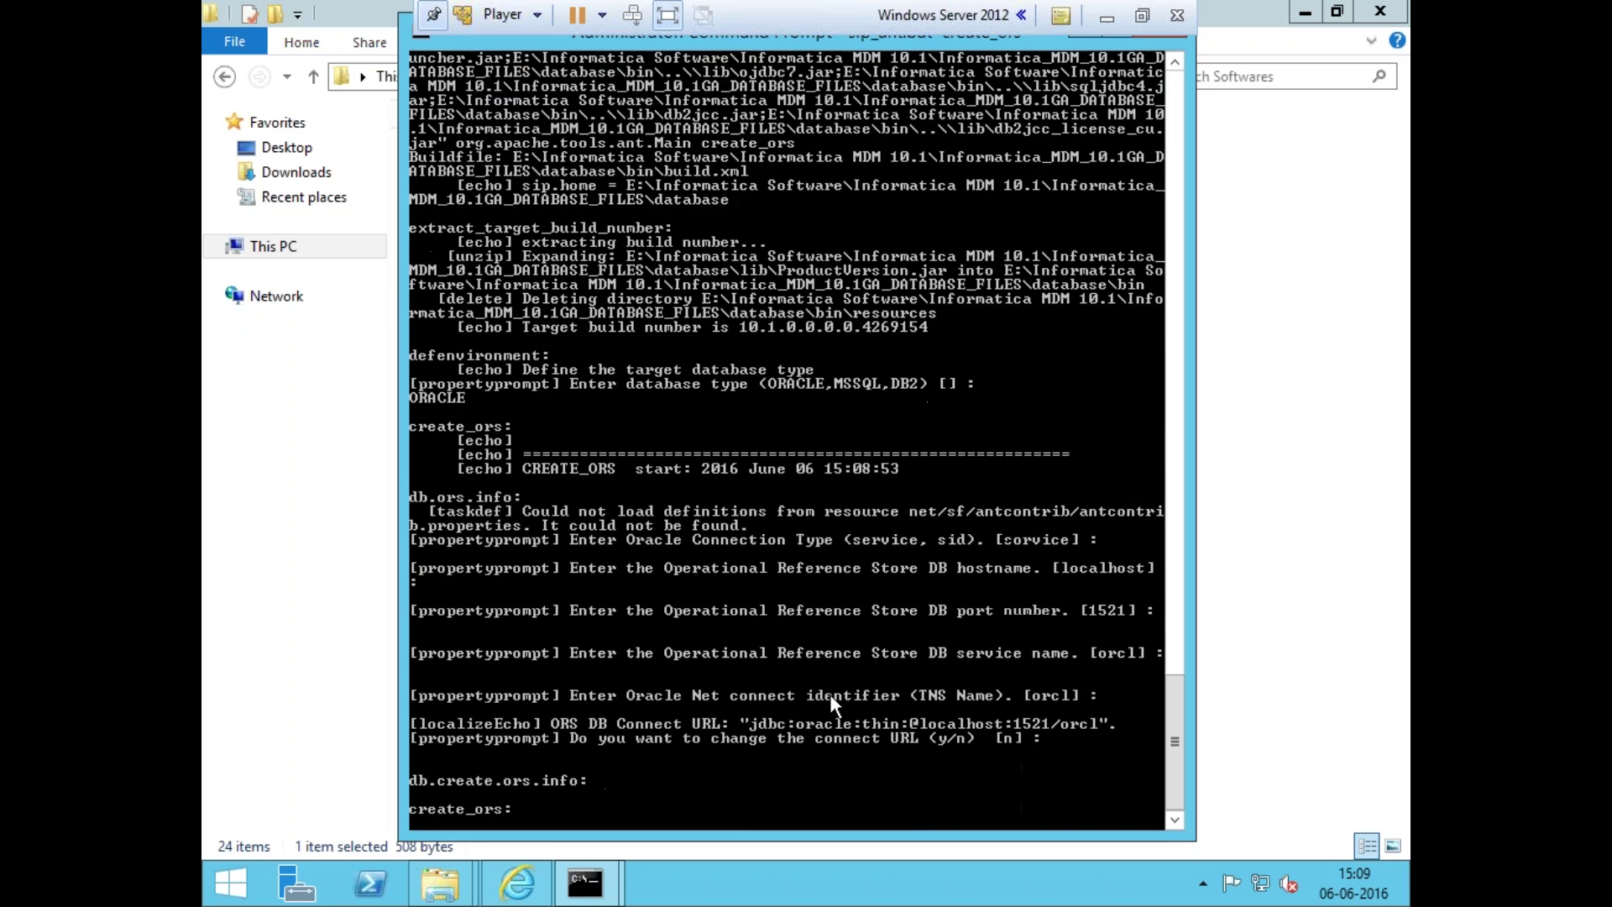
{"action": "type", "text": "ORS_SAMPLE"}
{"action": "key", "text": "Return"}
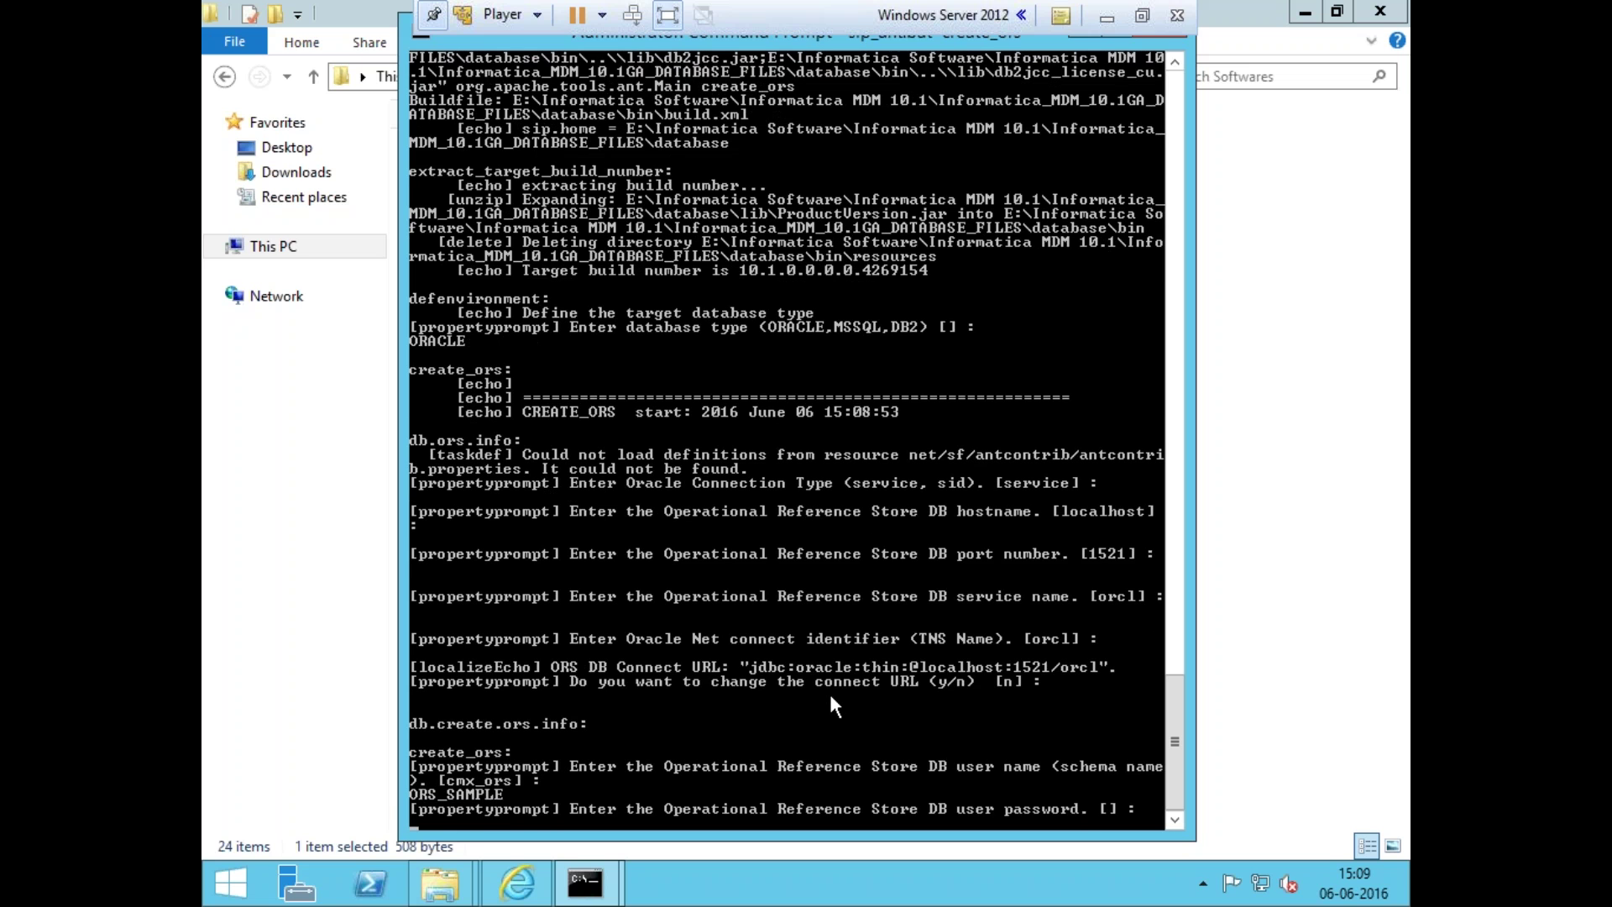
{"action": "key", "text": "Return"}
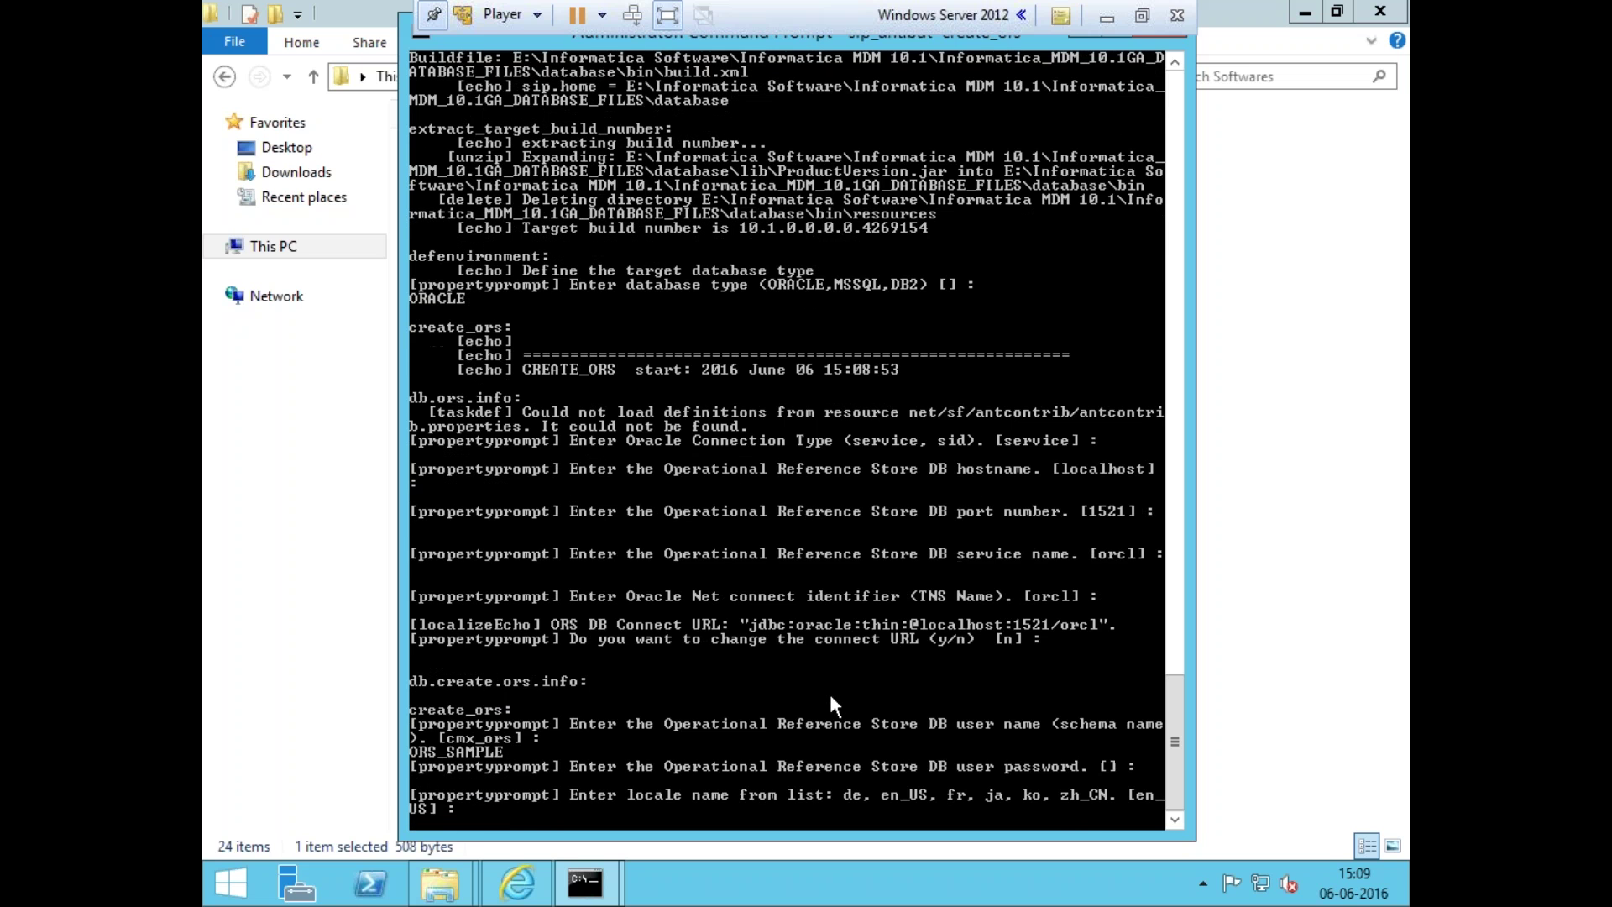
{"action": "key", "text": "Return"}
{"action": "key", "text": "Return"}
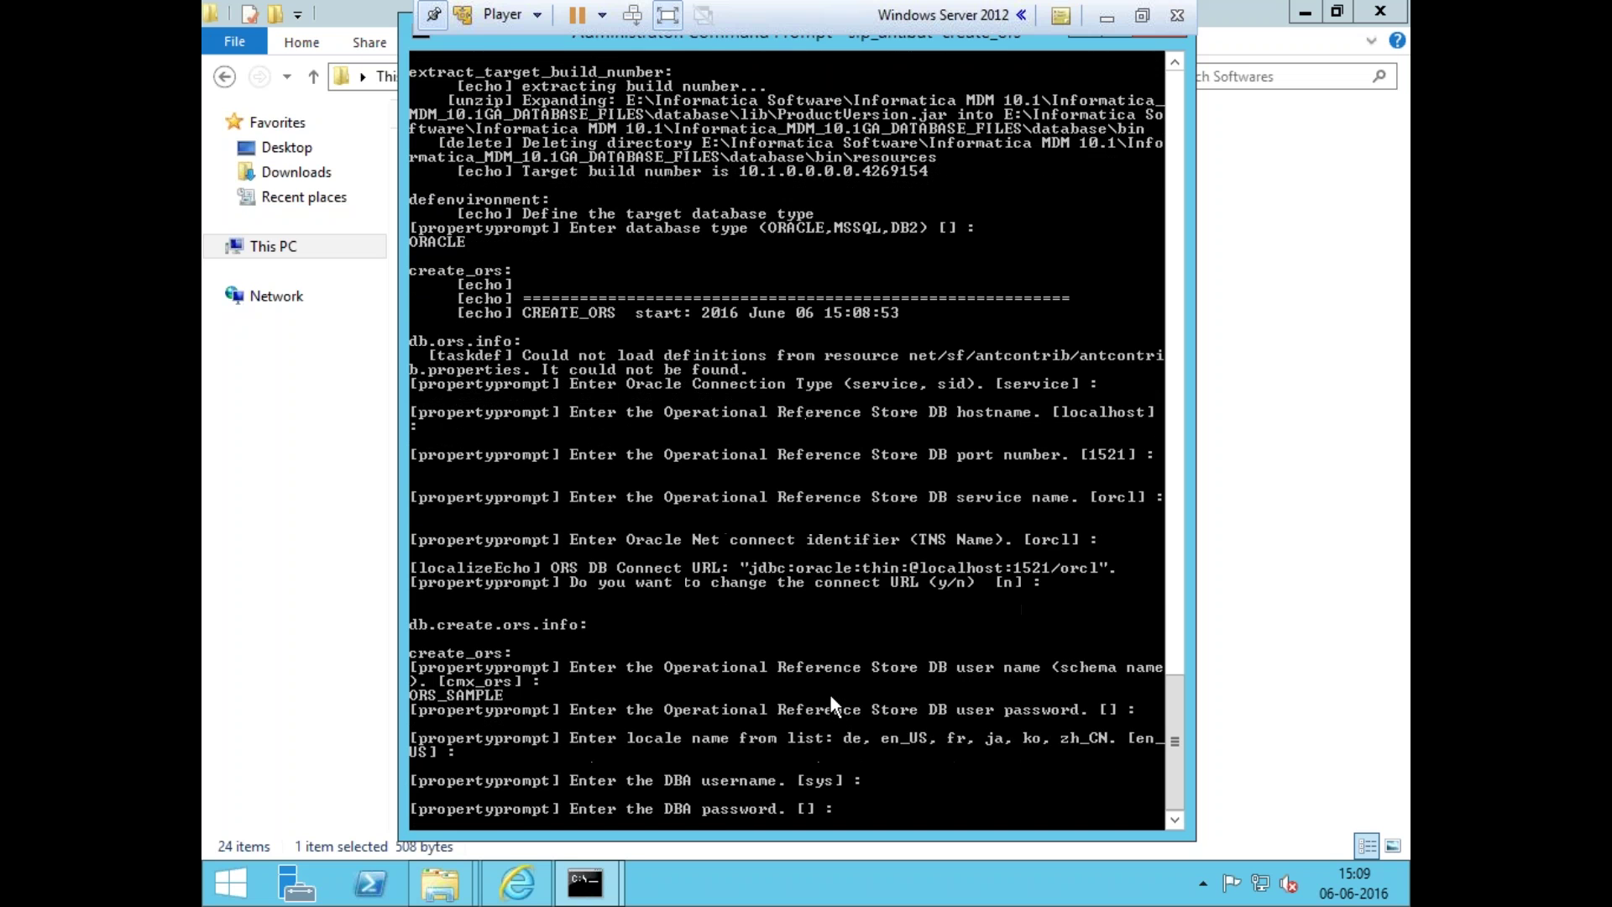
{"action": "key", "text": "Return"}
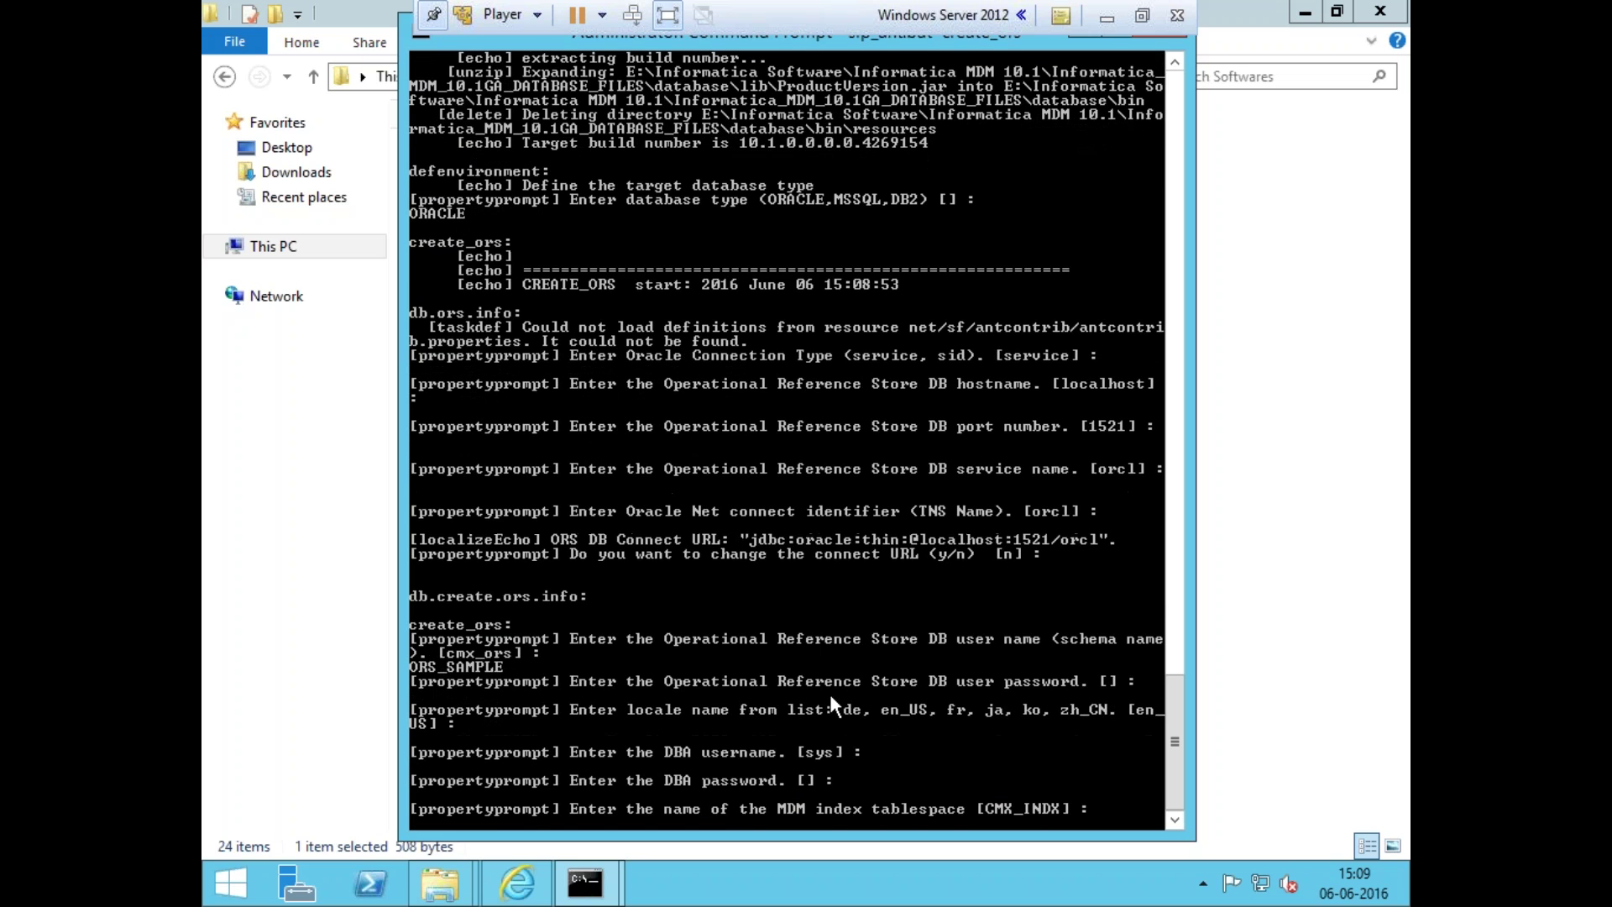
{"action": "key", "text": "Return"}
{"action": "key", "text": "Return"}
{"action": "key", "text": "Return"}
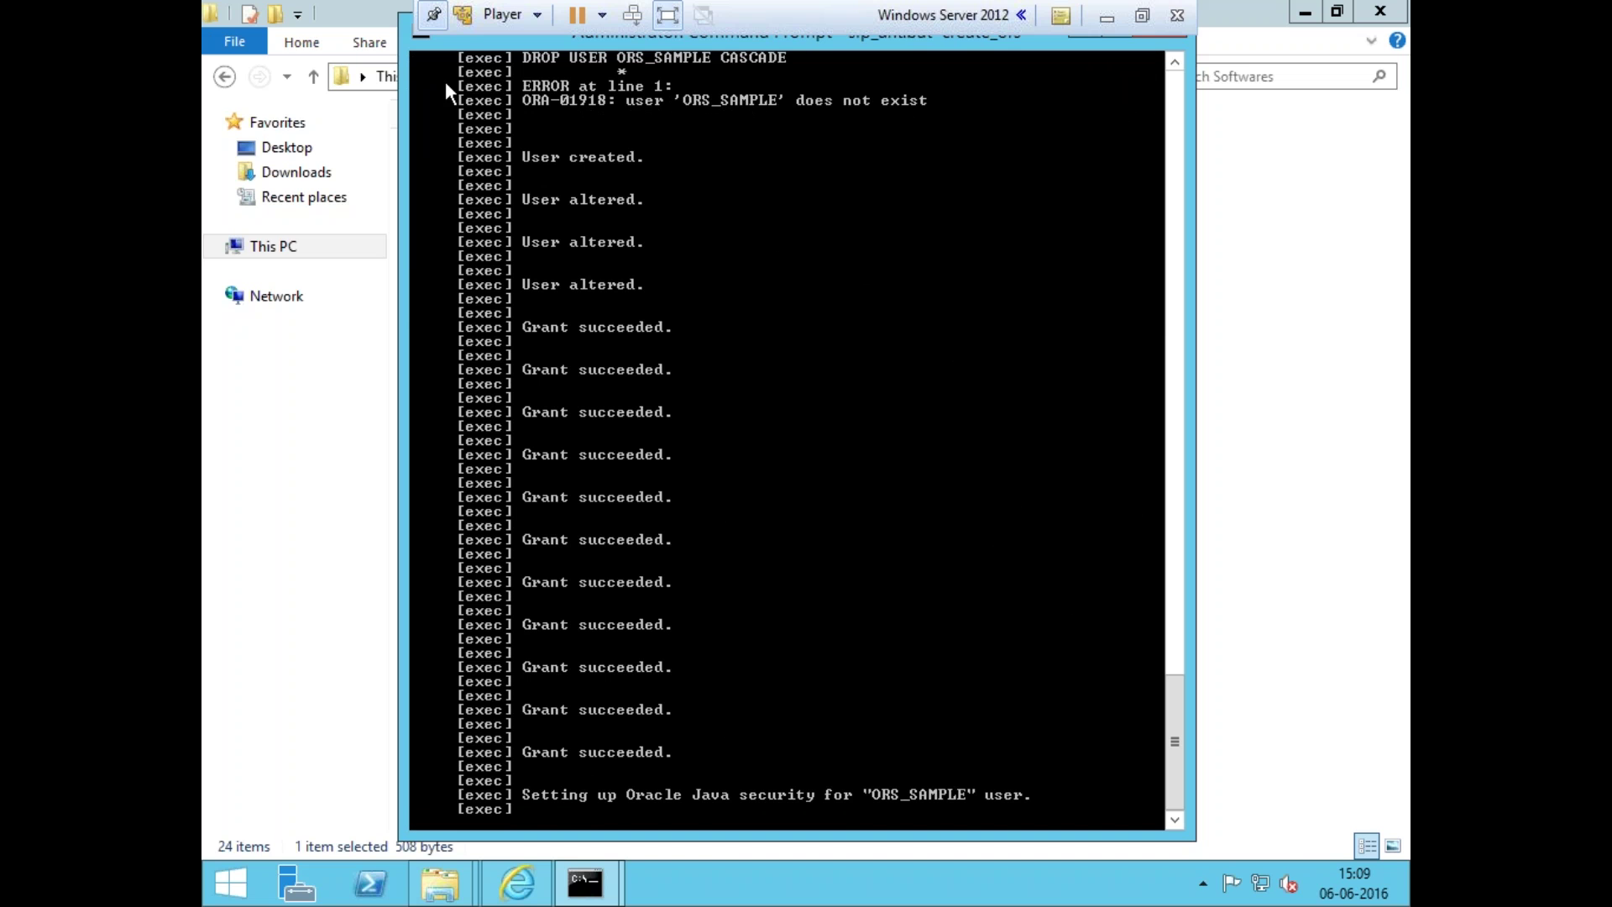
{"action": "left_click_drag", "start_coordinate": [457, 37], "coordinate": [484, 86]}
- In Notepad, highlight the ORS part of step 4 and step 5, Install Hub Server
{"action": "left_click", "coordinate": [1110, 76]}
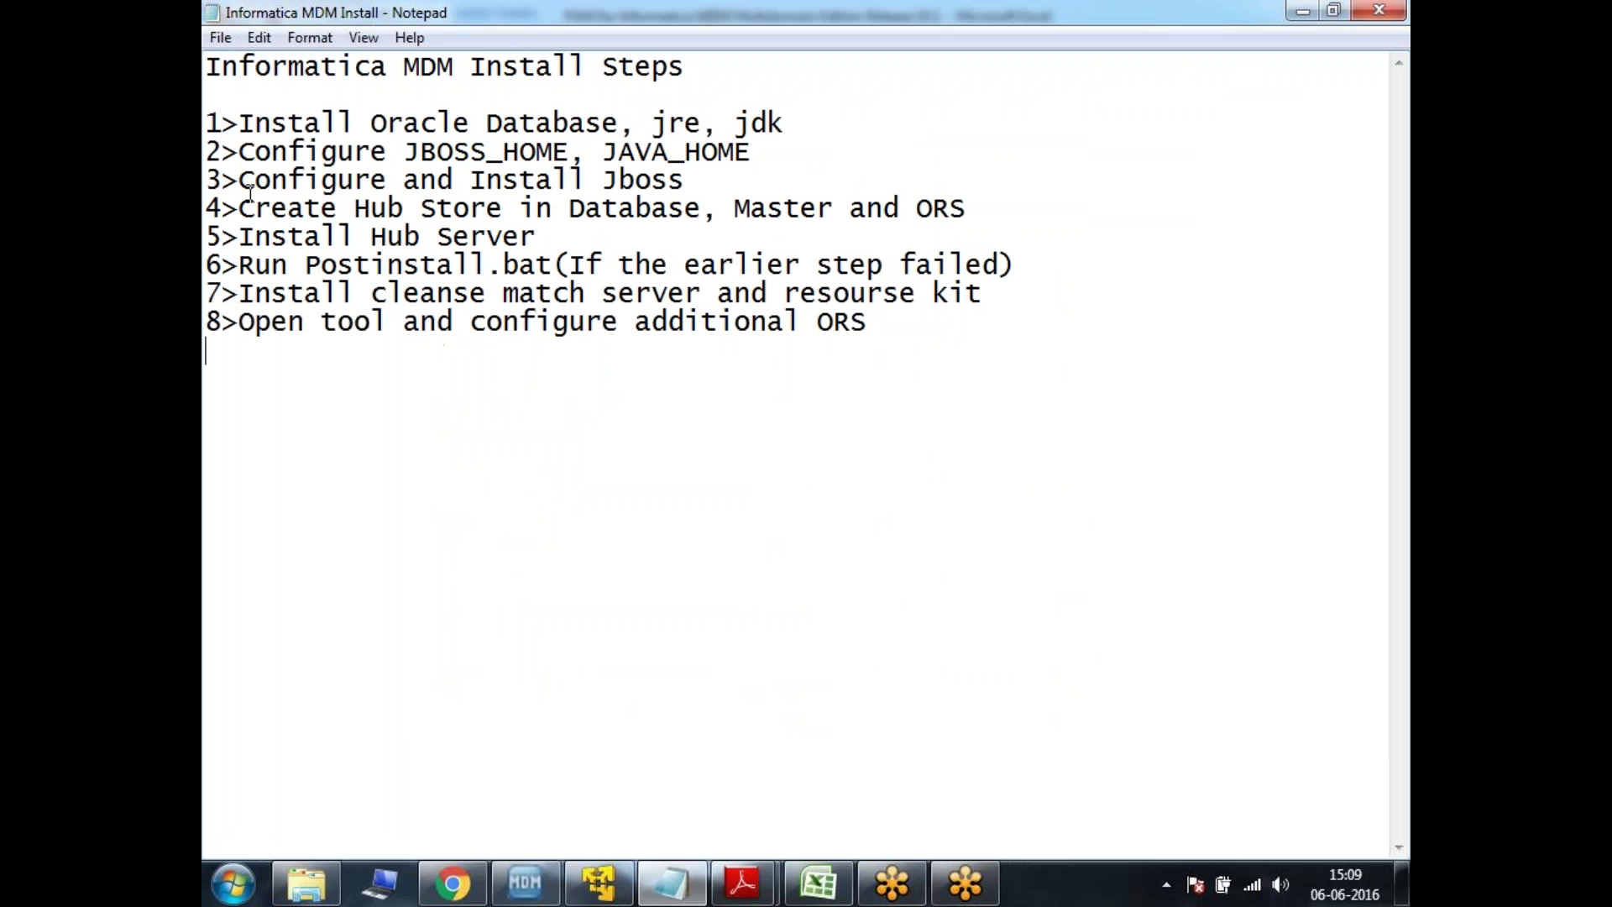
{"action": "left_click_drag", "start_coordinate": [240, 207], "coordinate": [982, 208]}
{"action": "left_click_drag", "start_coordinate": [983, 208], "coordinate": [848, 209]}
{"action": "left_click", "coordinate": [917, 209]}
{"action": "left_click_drag", "start_coordinate": [965, 209], "coordinate": [890, 210]}
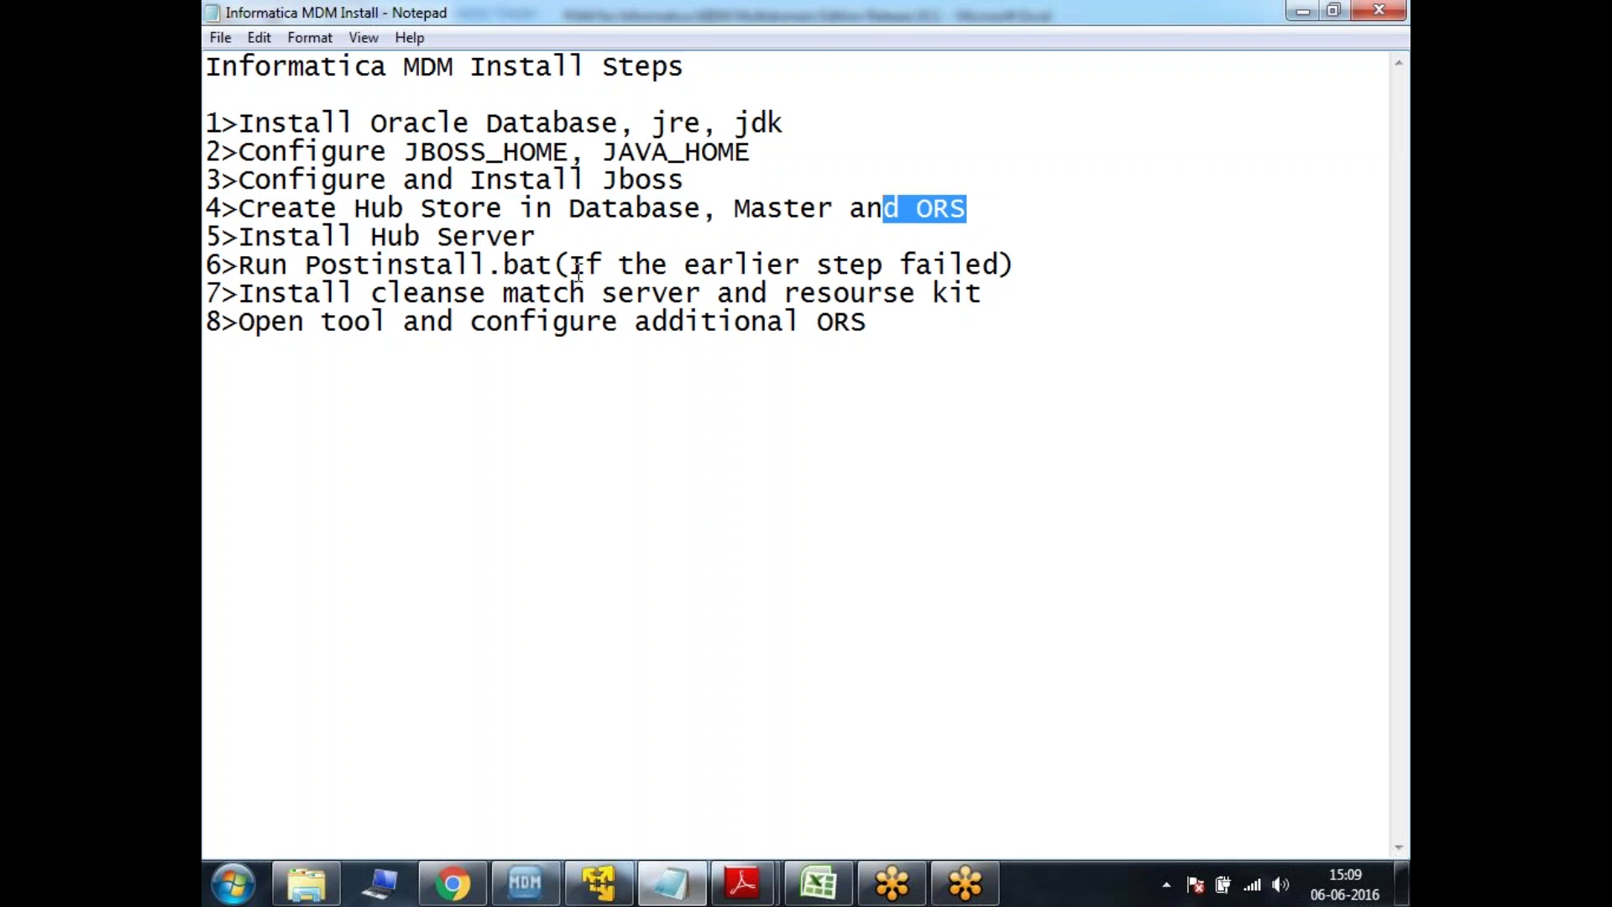
{"action": "left_click_drag", "start_coordinate": [553, 237], "coordinate": [237, 238]}
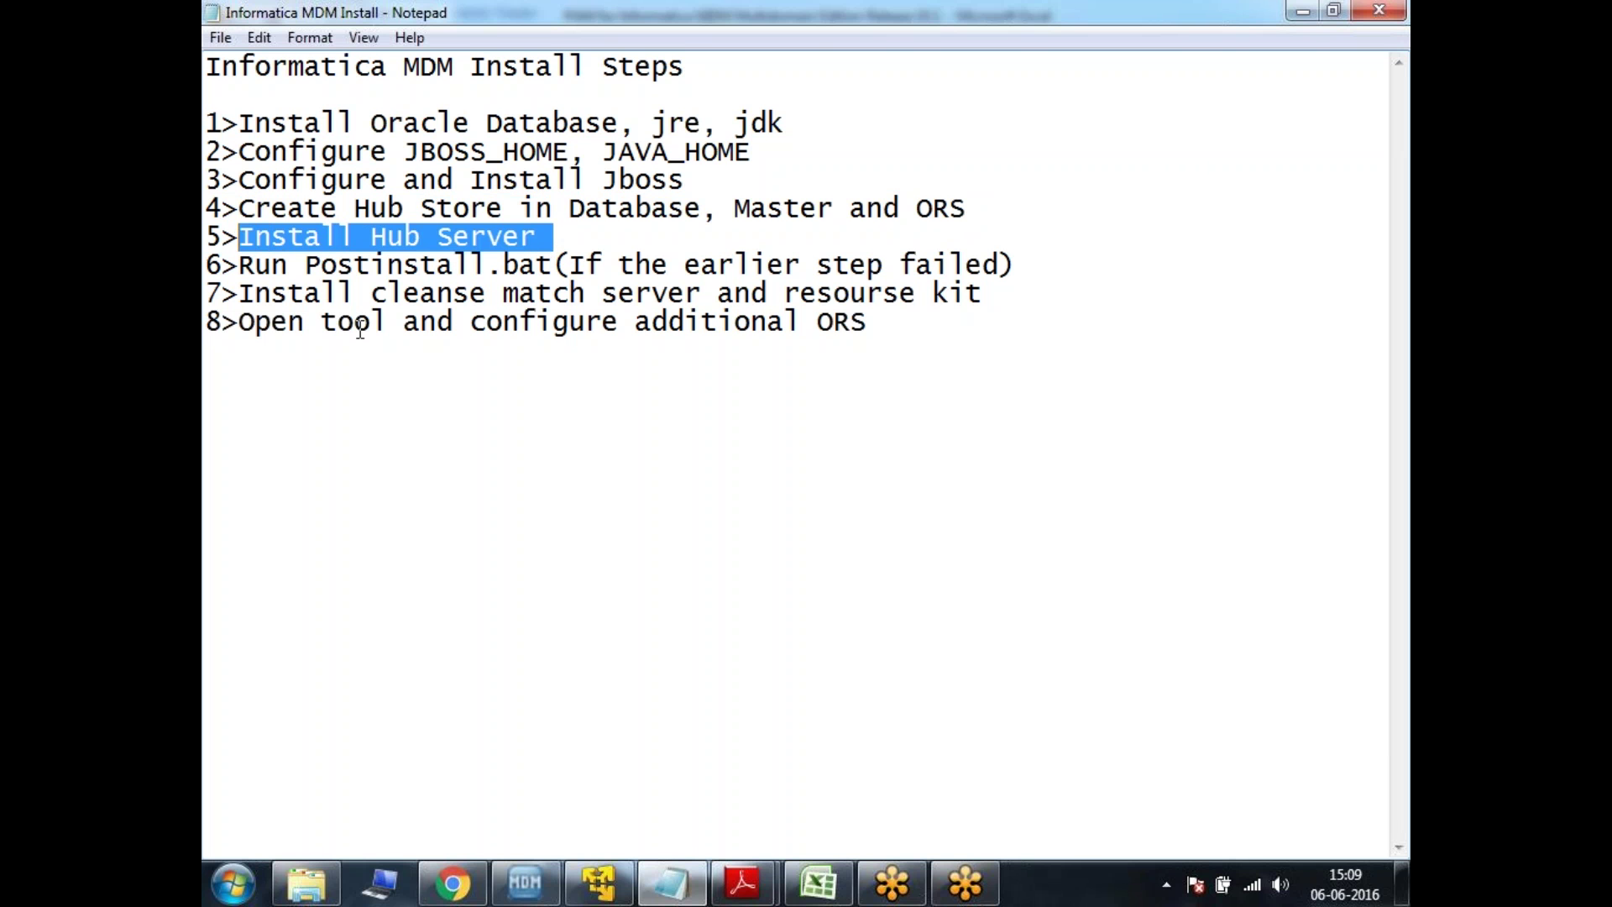
{"action": "left_click", "coordinate": [598, 882]}
- Browse to E:\Informatica Software\Informatica MDM 10.1\Informatica_MDM_10.1GA_FOR_WINDOWS\windows\mrmserver in File Explorer
{"action": "mouse_move", "coordinate": [586, 881]}
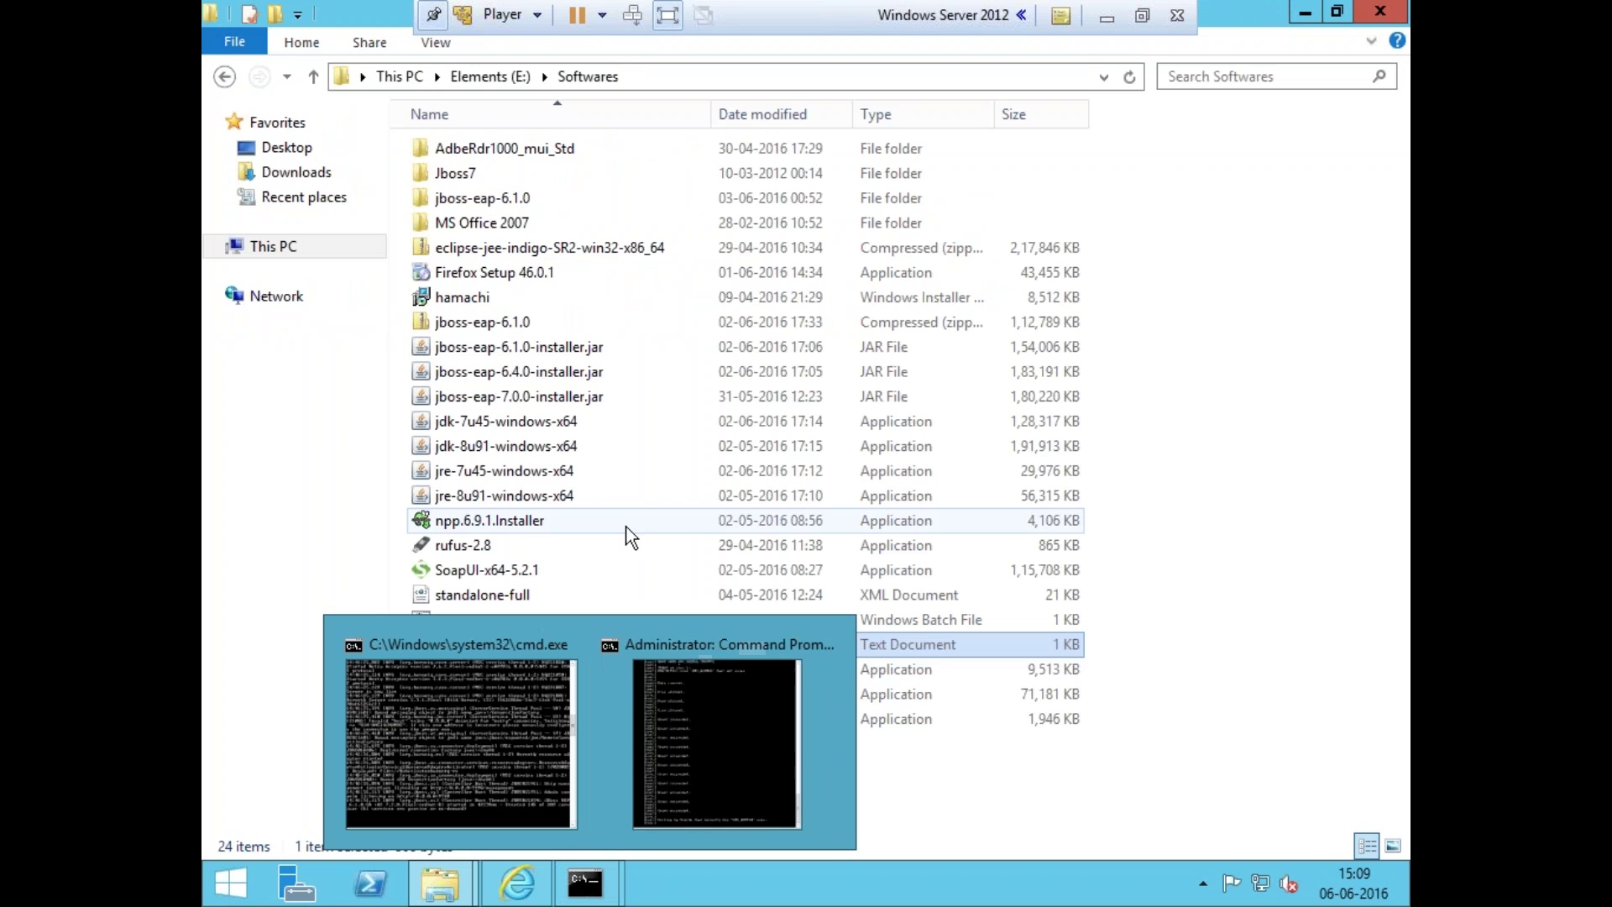
{"action": "left_click", "coordinate": [627, 526]}
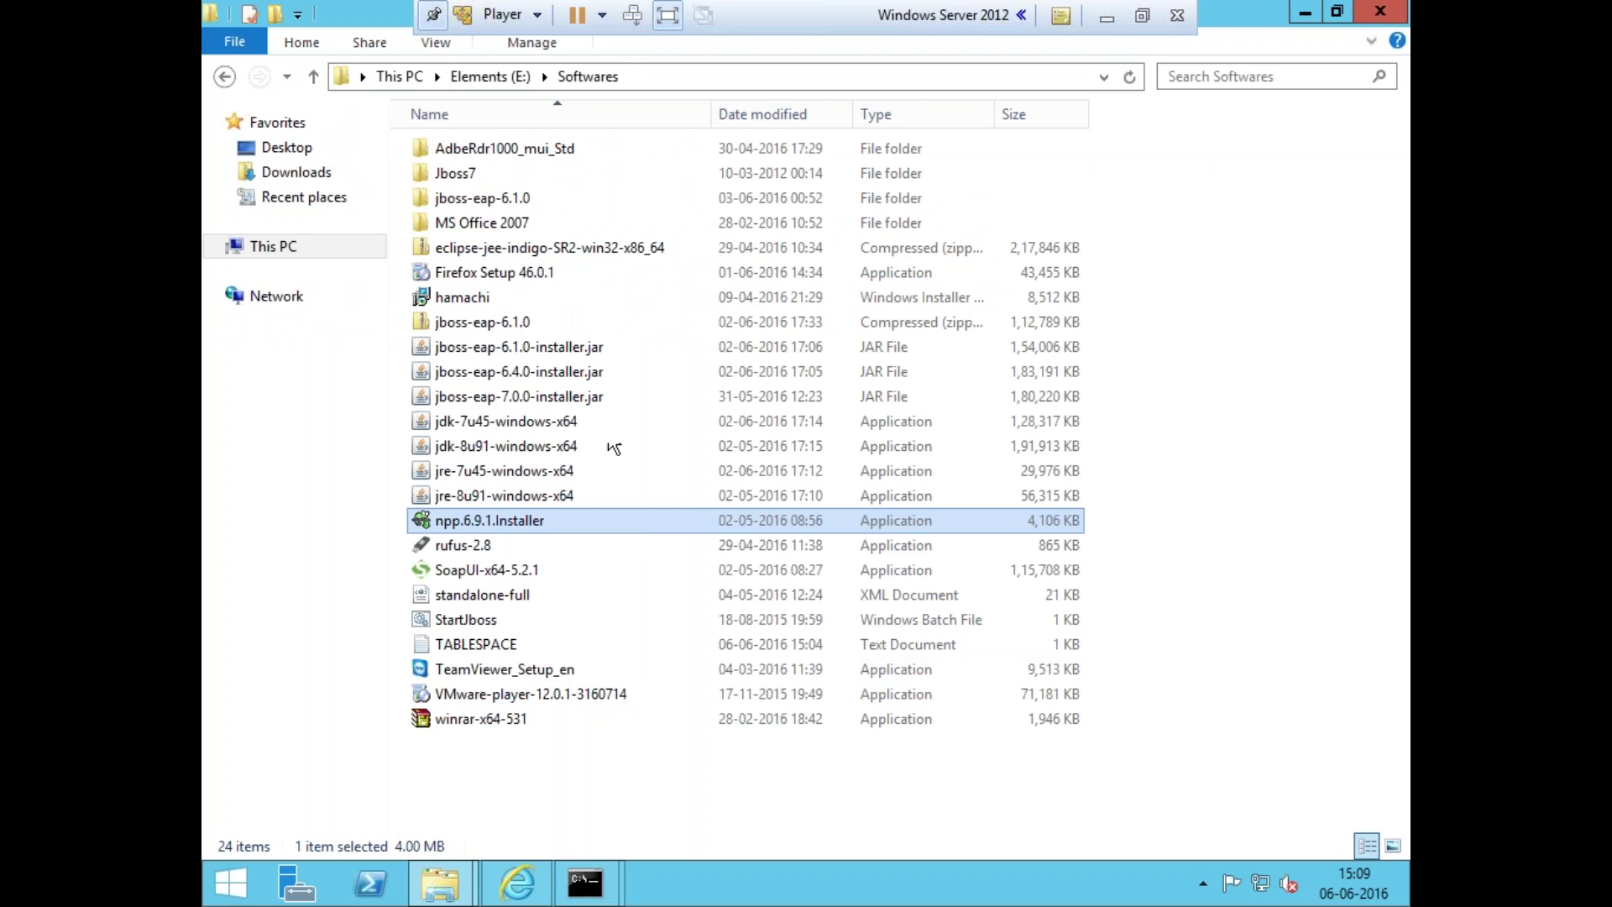
{"action": "left_click", "coordinate": [487, 76]}
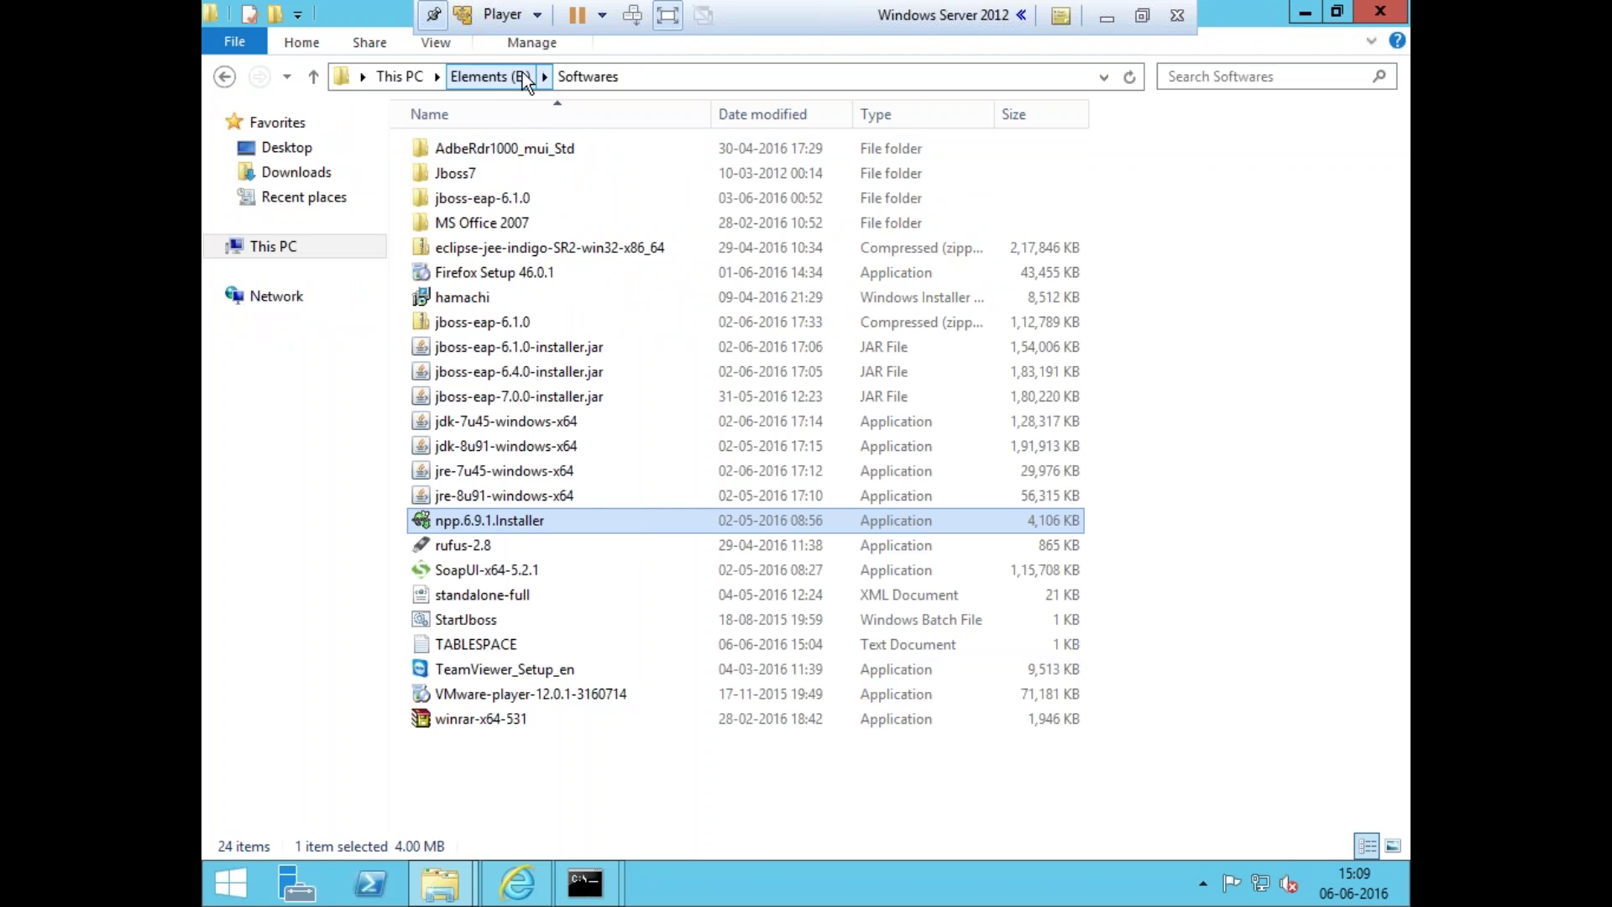
{"action": "double_click", "coordinate": [533, 298]}
{"action": "left_click", "coordinate": [518, 176]}
{"action": "double_click", "coordinate": [517, 178]}
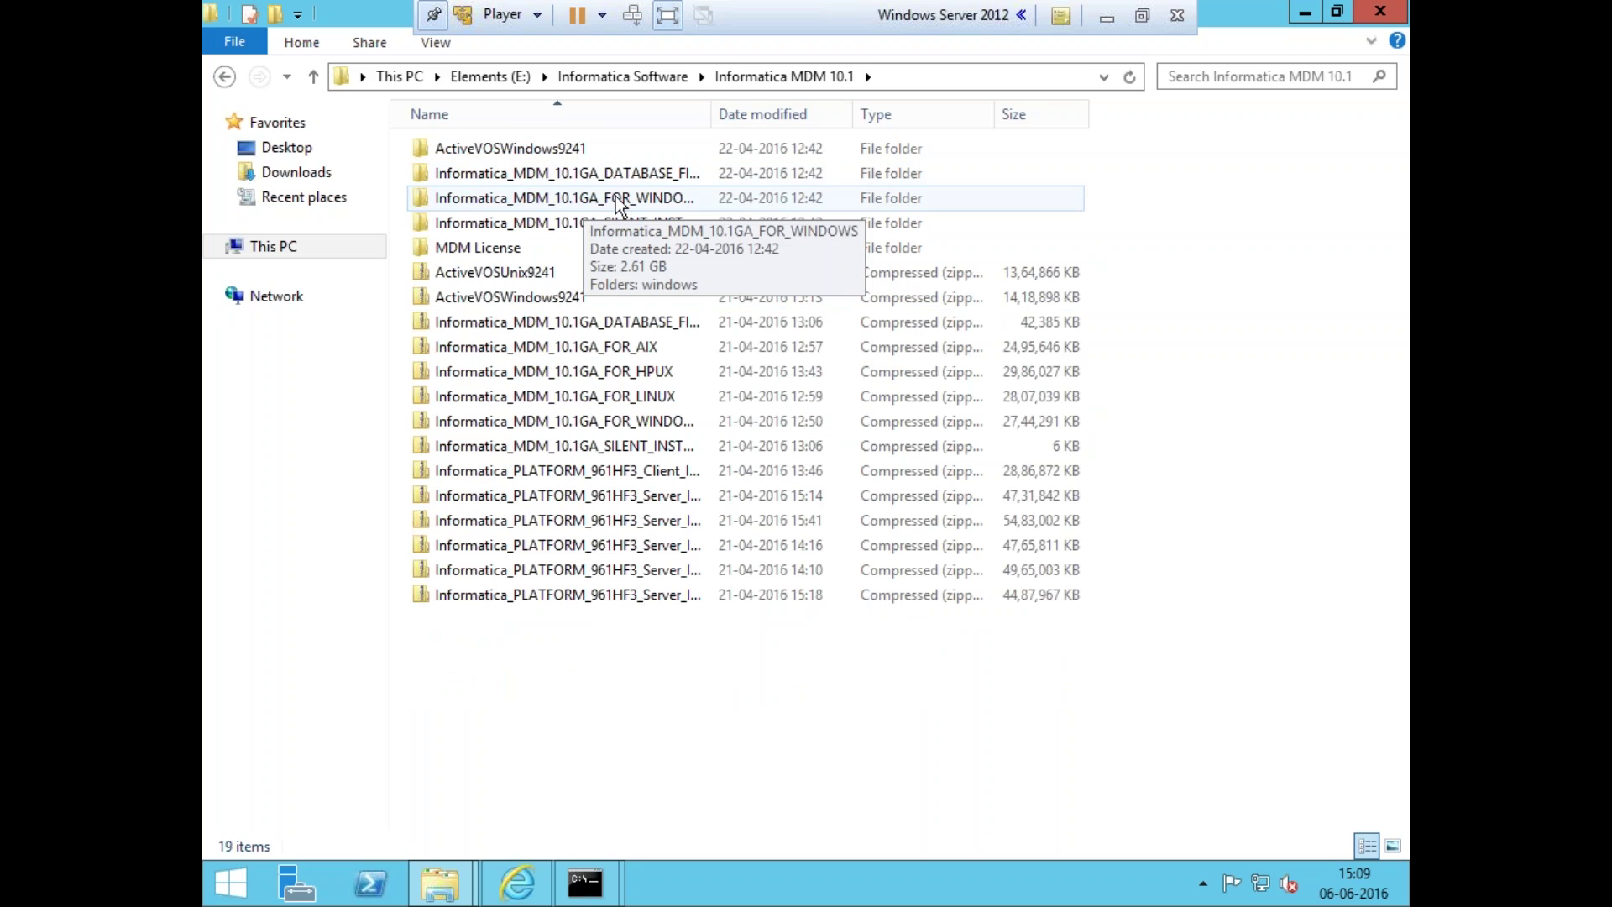
{"action": "double_click", "coordinate": [584, 205]}
{"action": "left_click", "coordinate": [497, 153]}
{"action": "double_click", "coordinate": [497, 153]}
{"action": "left_click", "coordinate": [480, 199]}
{"action": "left_click", "coordinate": [509, 148]}
{"action": "left_click", "coordinate": [509, 173]}
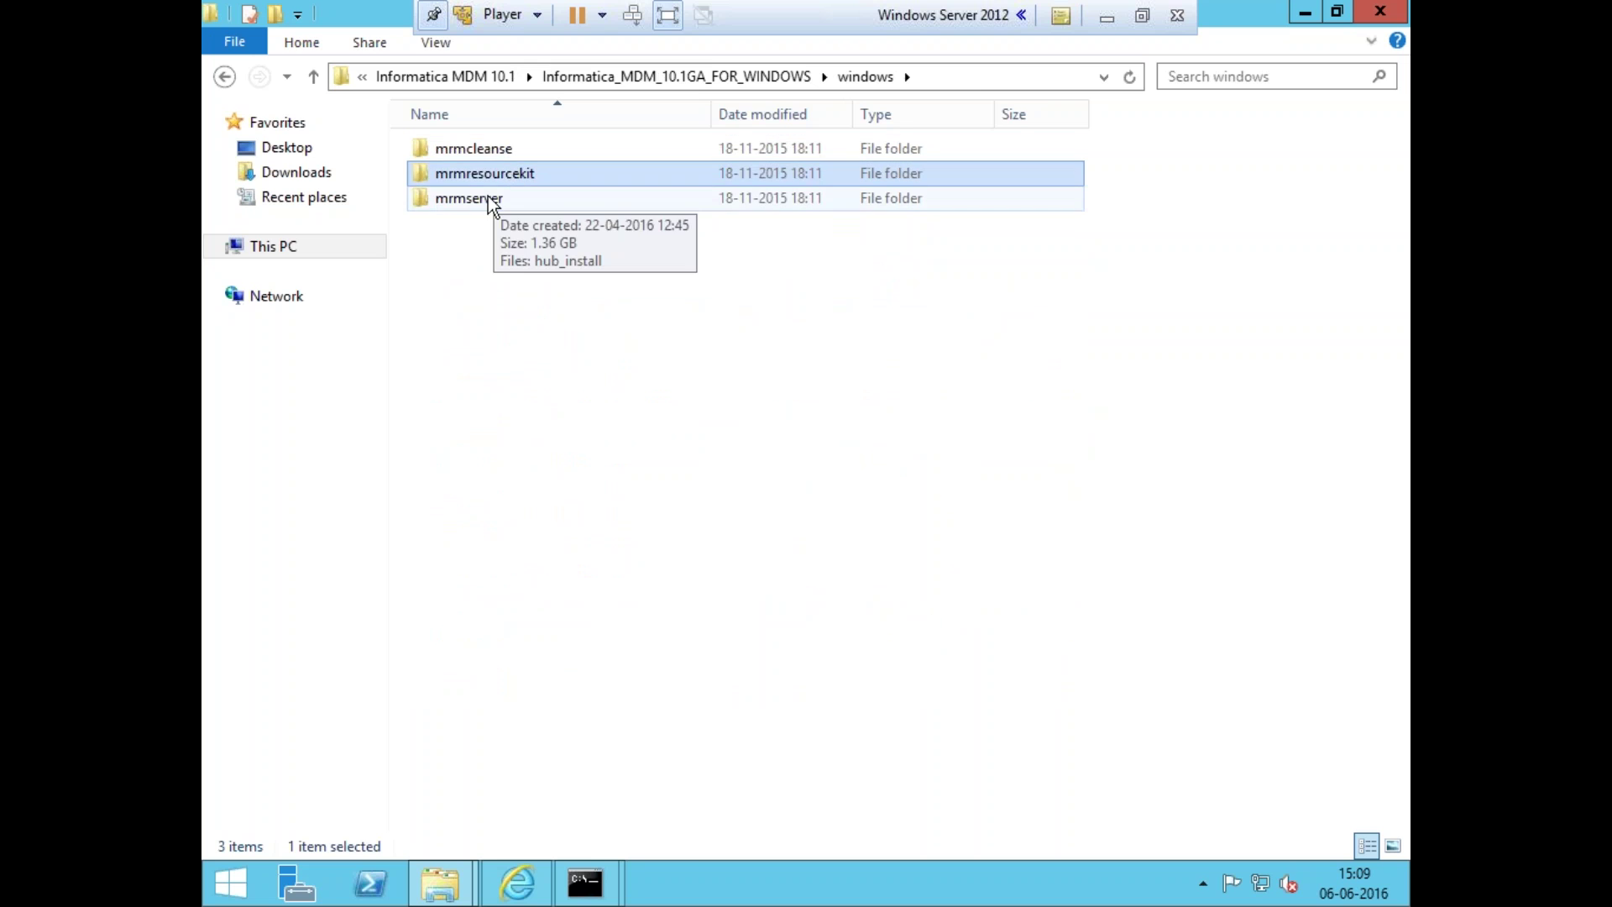
{"action": "double_click", "coordinate": [487, 195]}
- Launch hub_install and allow it past the security warning
{"action": "double_click", "coordinate": [473, 153]}
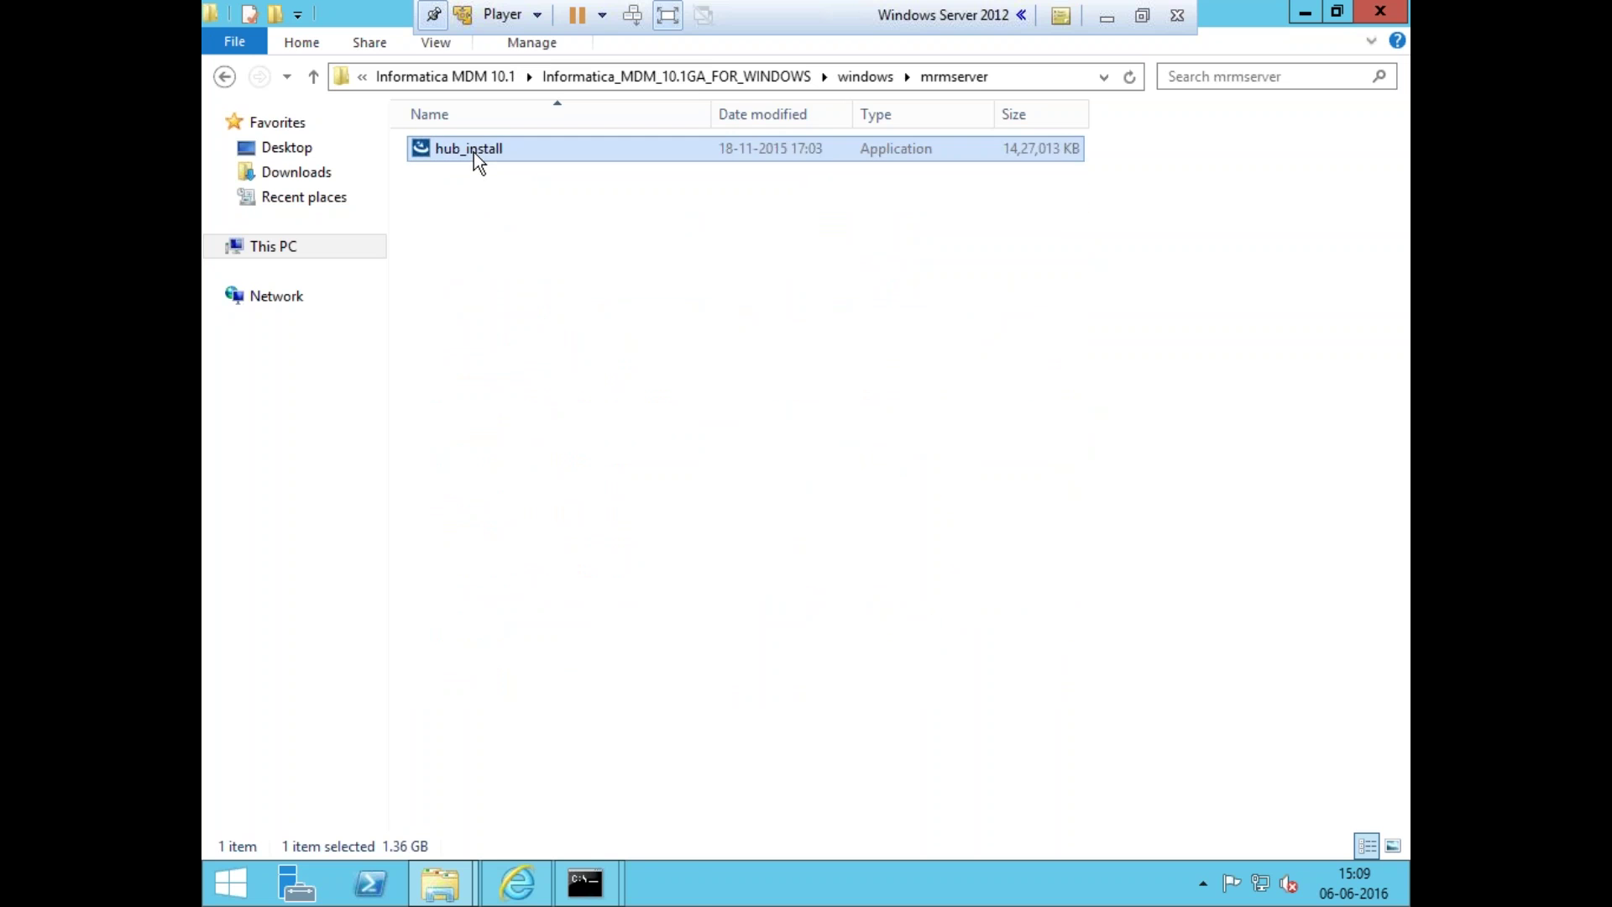
{"action": "left_click", "coordinate": [899, 463]}
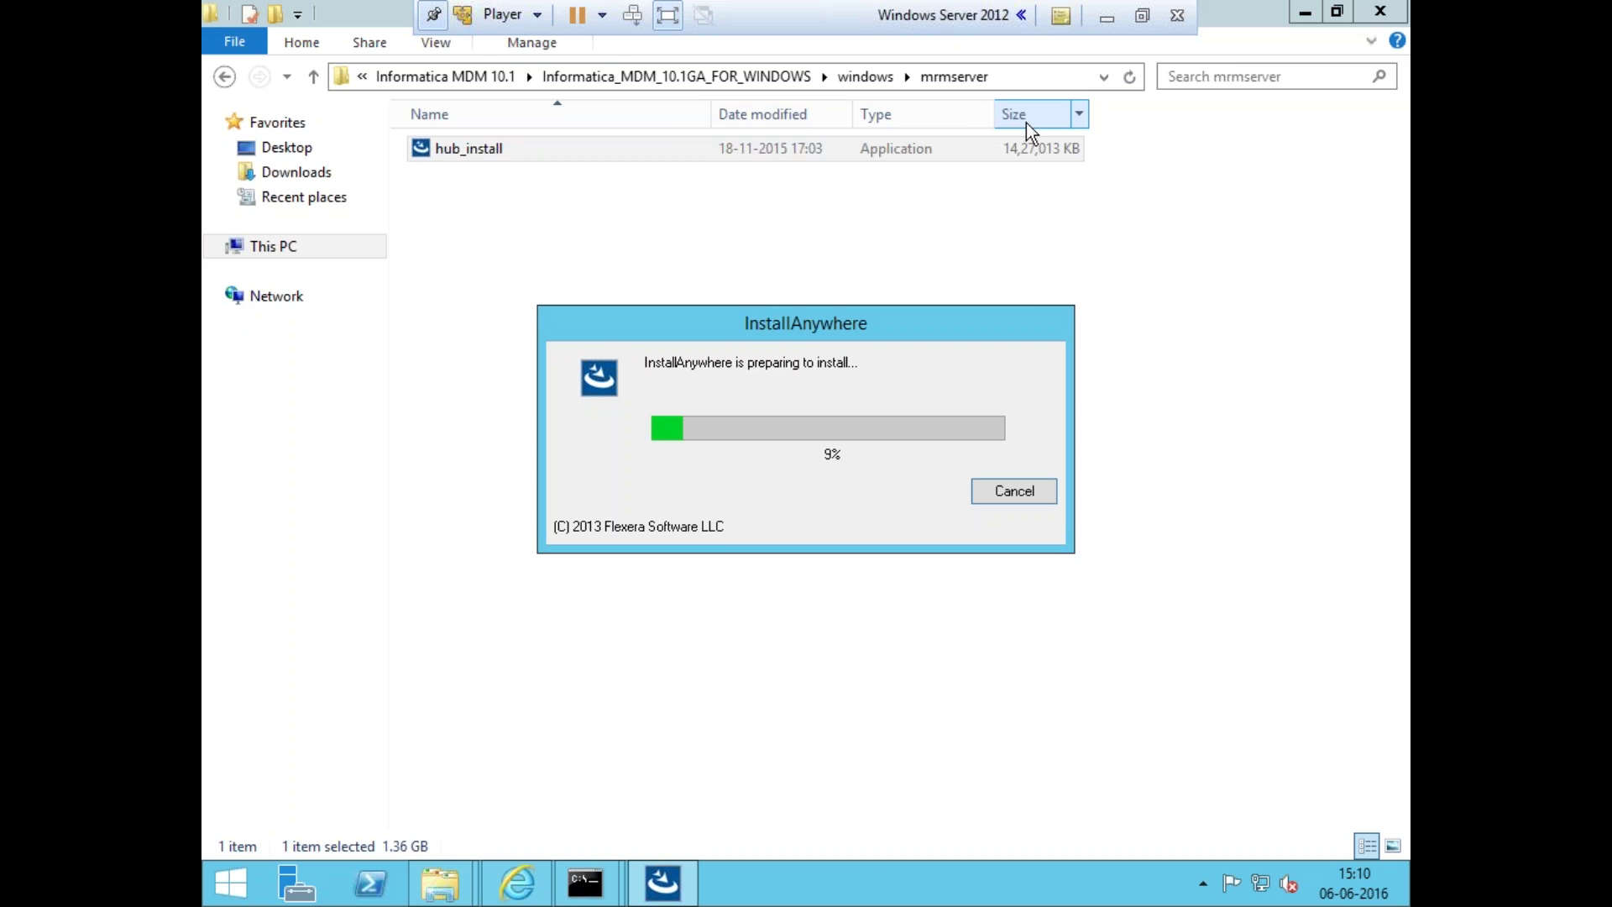
{"action": "left_click", "coordinate": [1108, 17]}
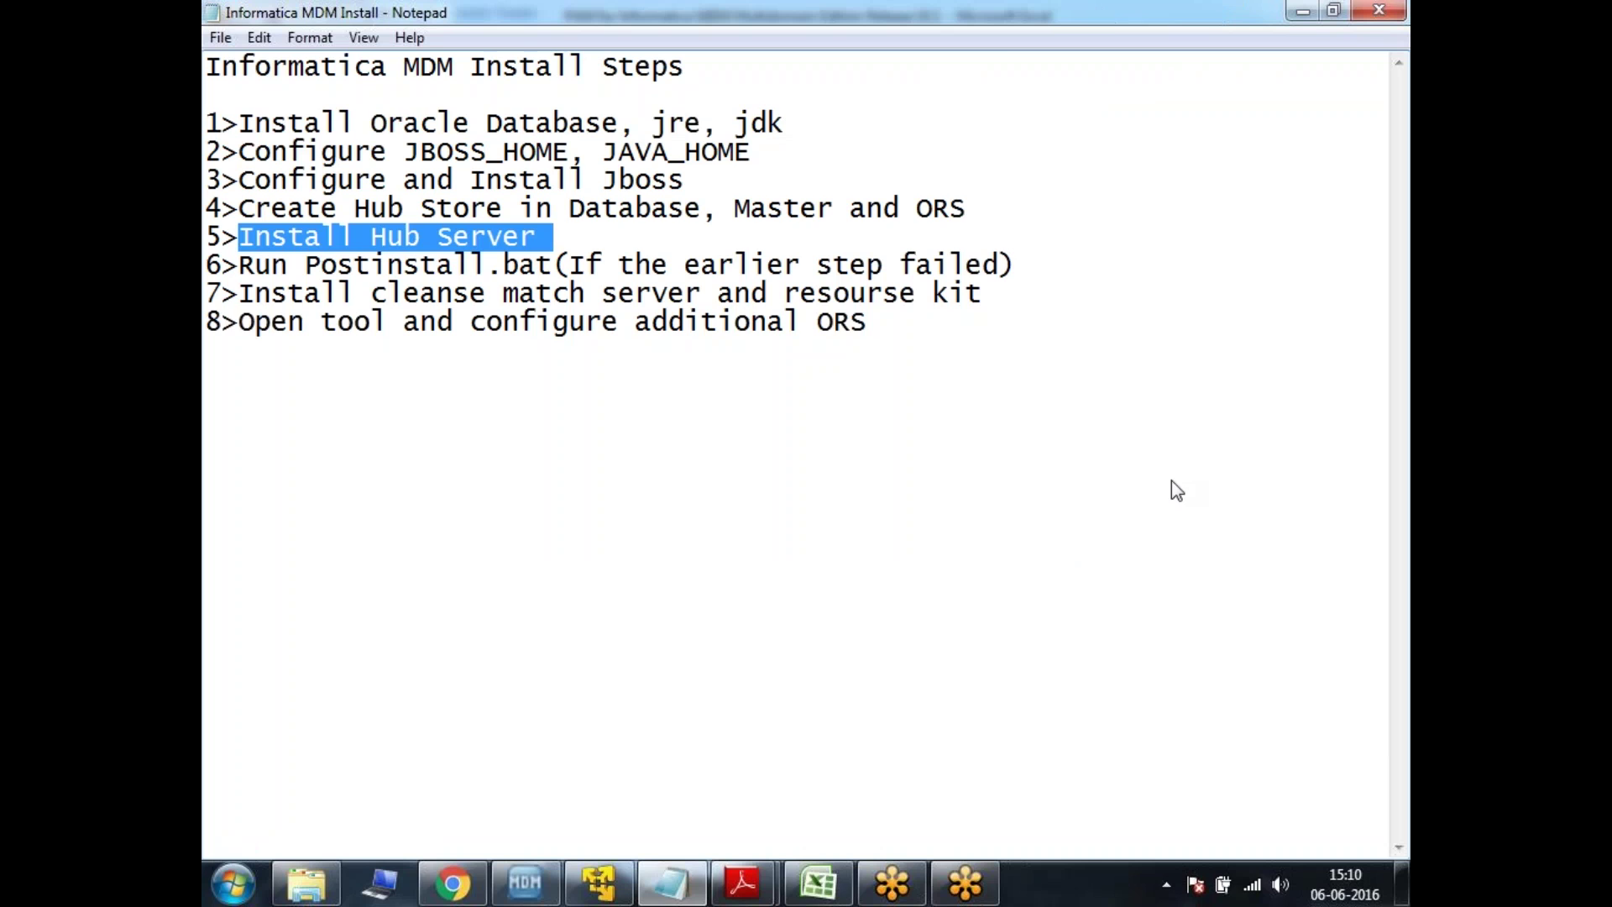
{"action": "left_click", "coordinate": [607, 886]}
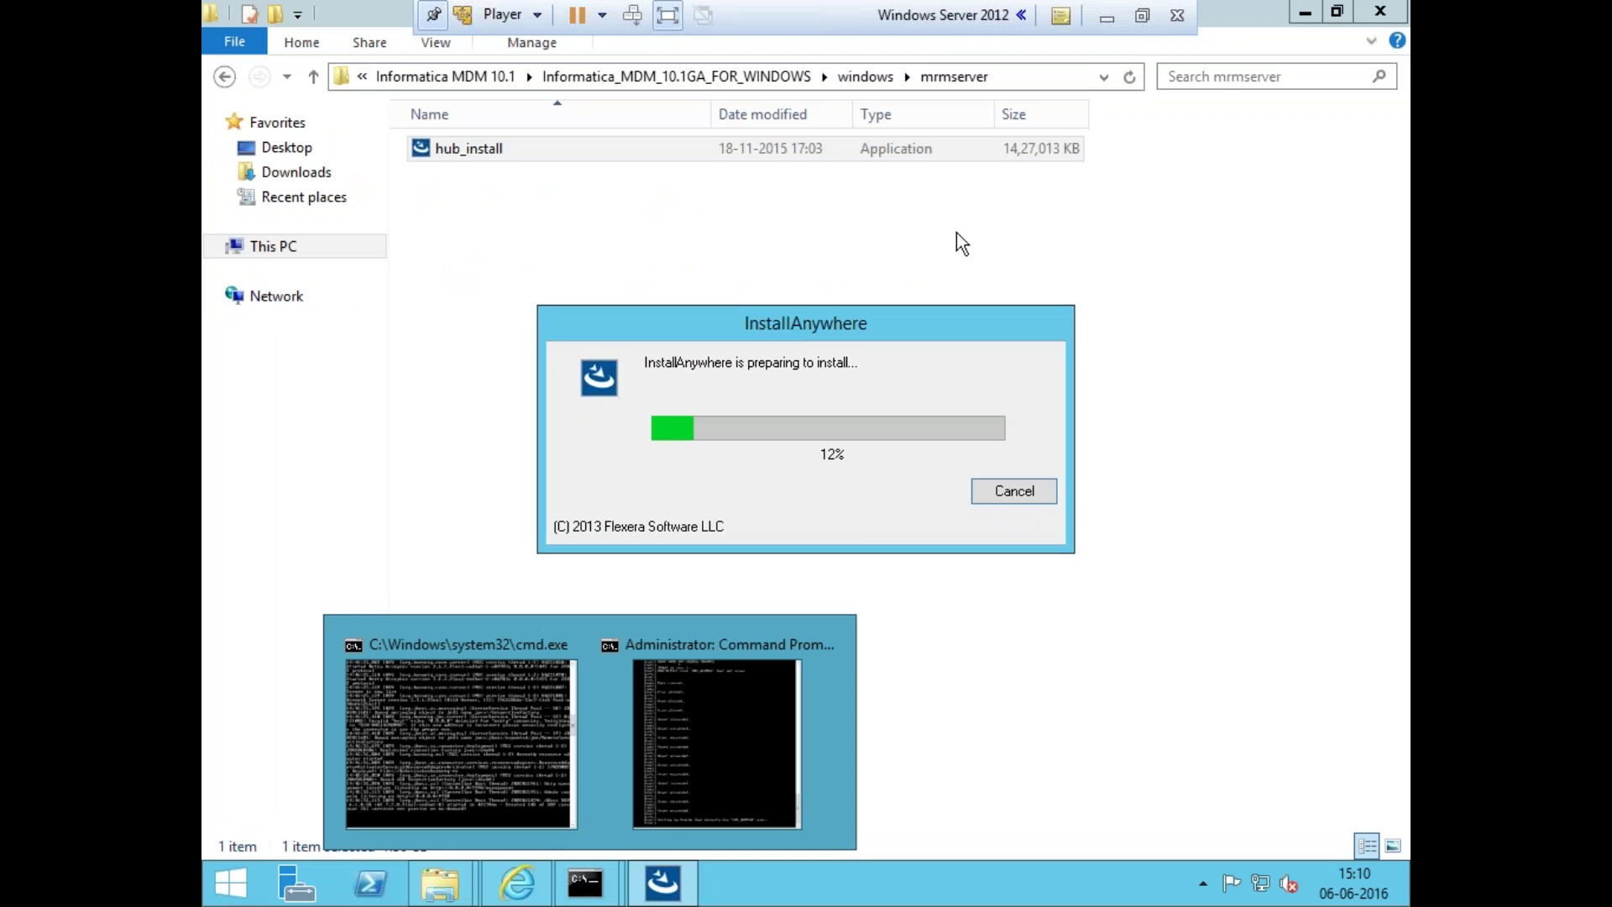
- Move the administrator console to the top-left and run the import_schema script
{"action": "mouse_move", "coordinate": [585, 884]}
{"action": "left_click", "coordinate": [697, 768]}
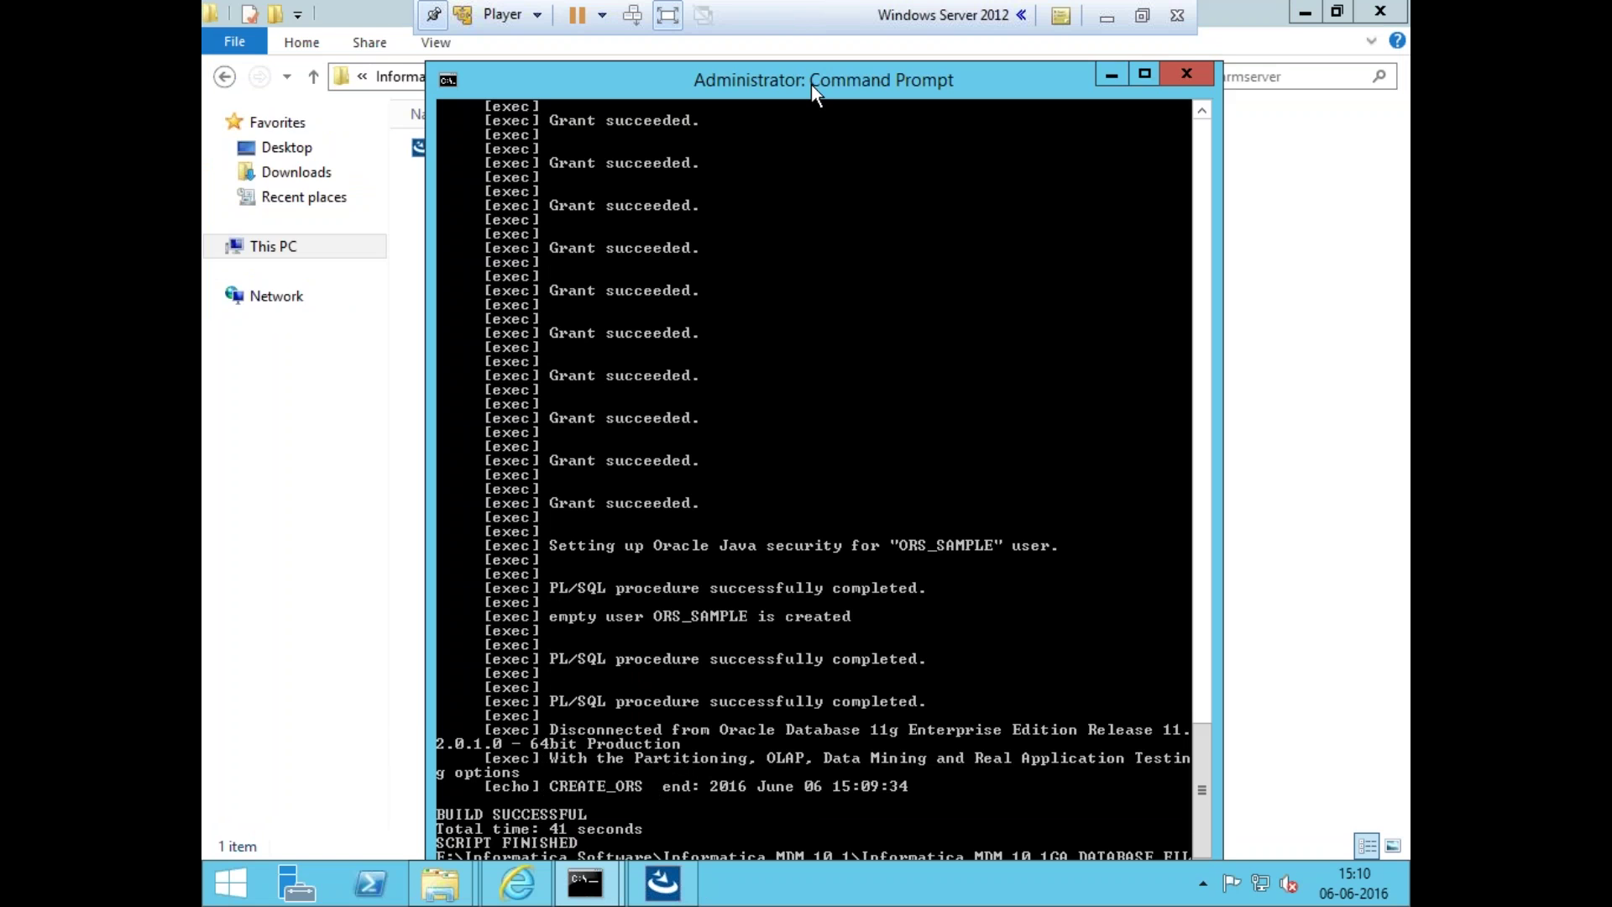
{"action": "left_click_drag", "start_coordinate": [811, 84], "coordinate": [587, 21]}
{"action": "key", "text": "Up"}
{"action": "key", "text": "BackSpace"}
{"action": "key", "text": "BackSpace"}
{"action": "key", "text": "BackSpace"}
{"action": "key", "text": "BackSpace"}
{"action": "key", "text": "BackSpace"}
{"action": "key", "text": "BackSpace"}
{"action": "key", "text": "BackSpace"}
{"action": "key", "text": "BackSpace"}
{"action": "key", "text": "BackSpace"}
{"action": "key", "text": "BackSpace"}
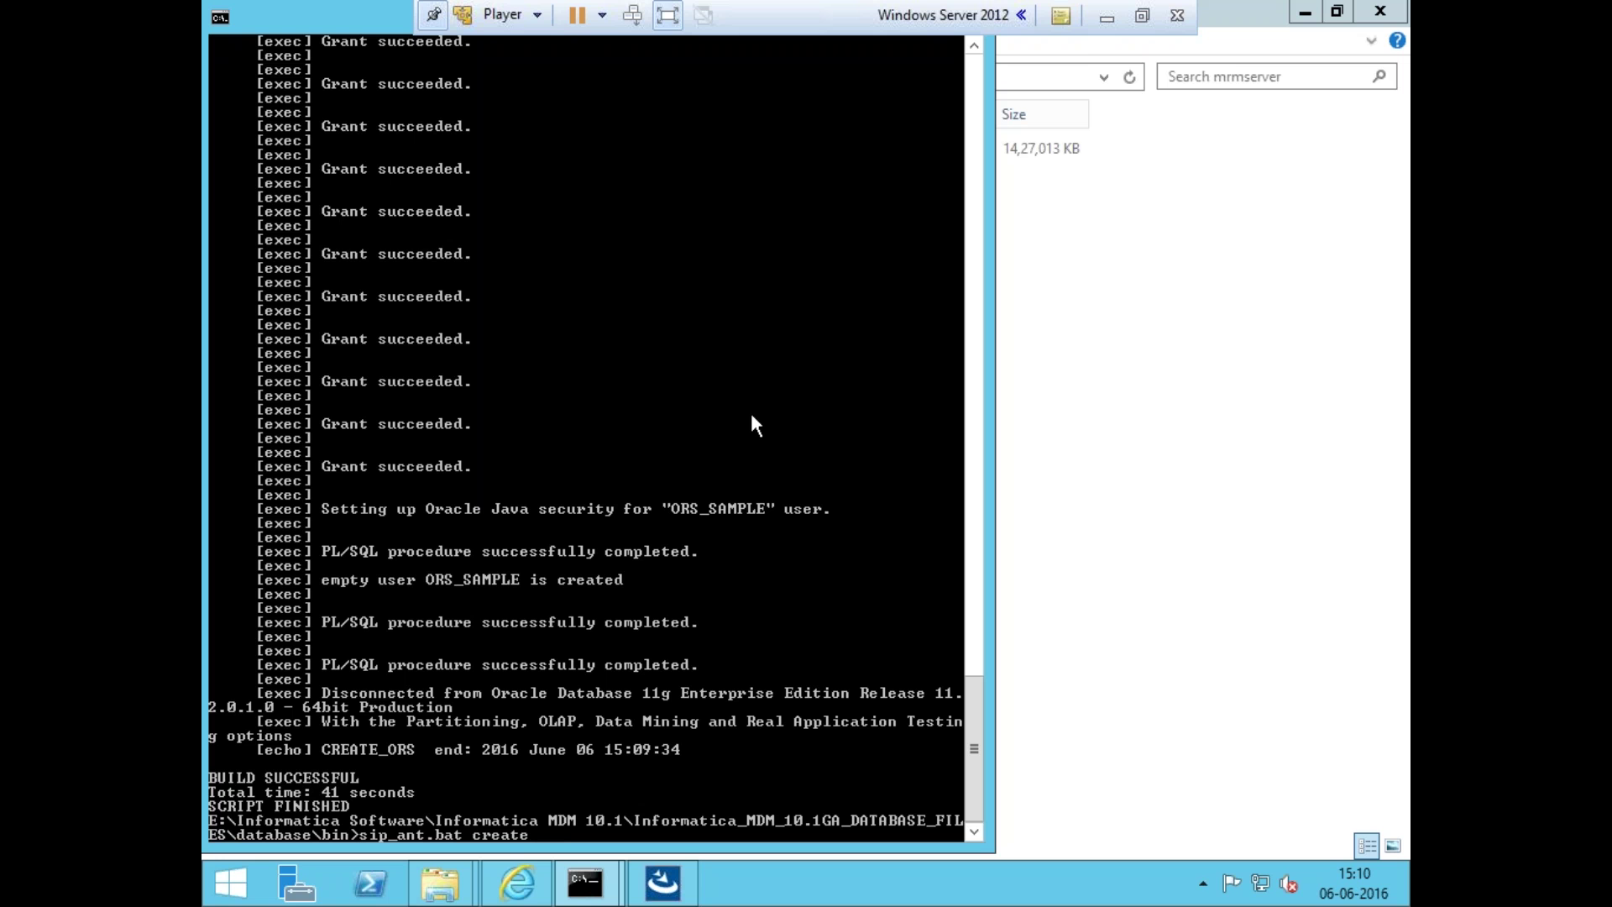
{"action": "type", "text": "import_schema"}
{"action": "key", "text": "Return"}
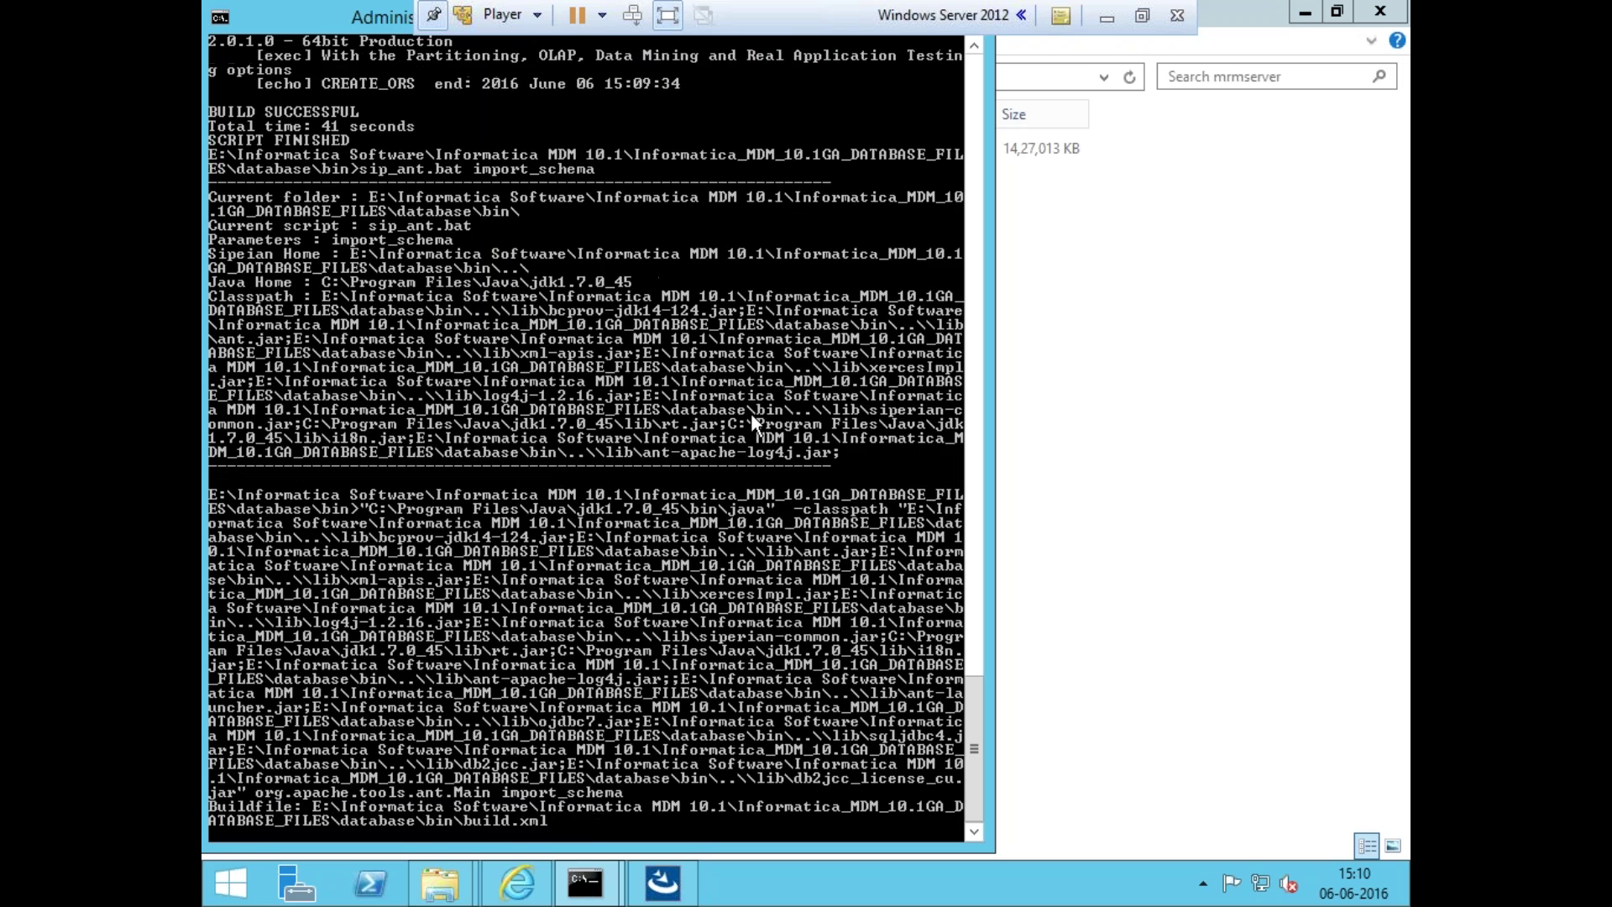
- Answer the import prompts with ORACLE, default connection settings, ORS_SAMPLE user, and the default dump path
{"action": "type", "text": "ORACLE"}
{"action": "key", "text": "Return"}
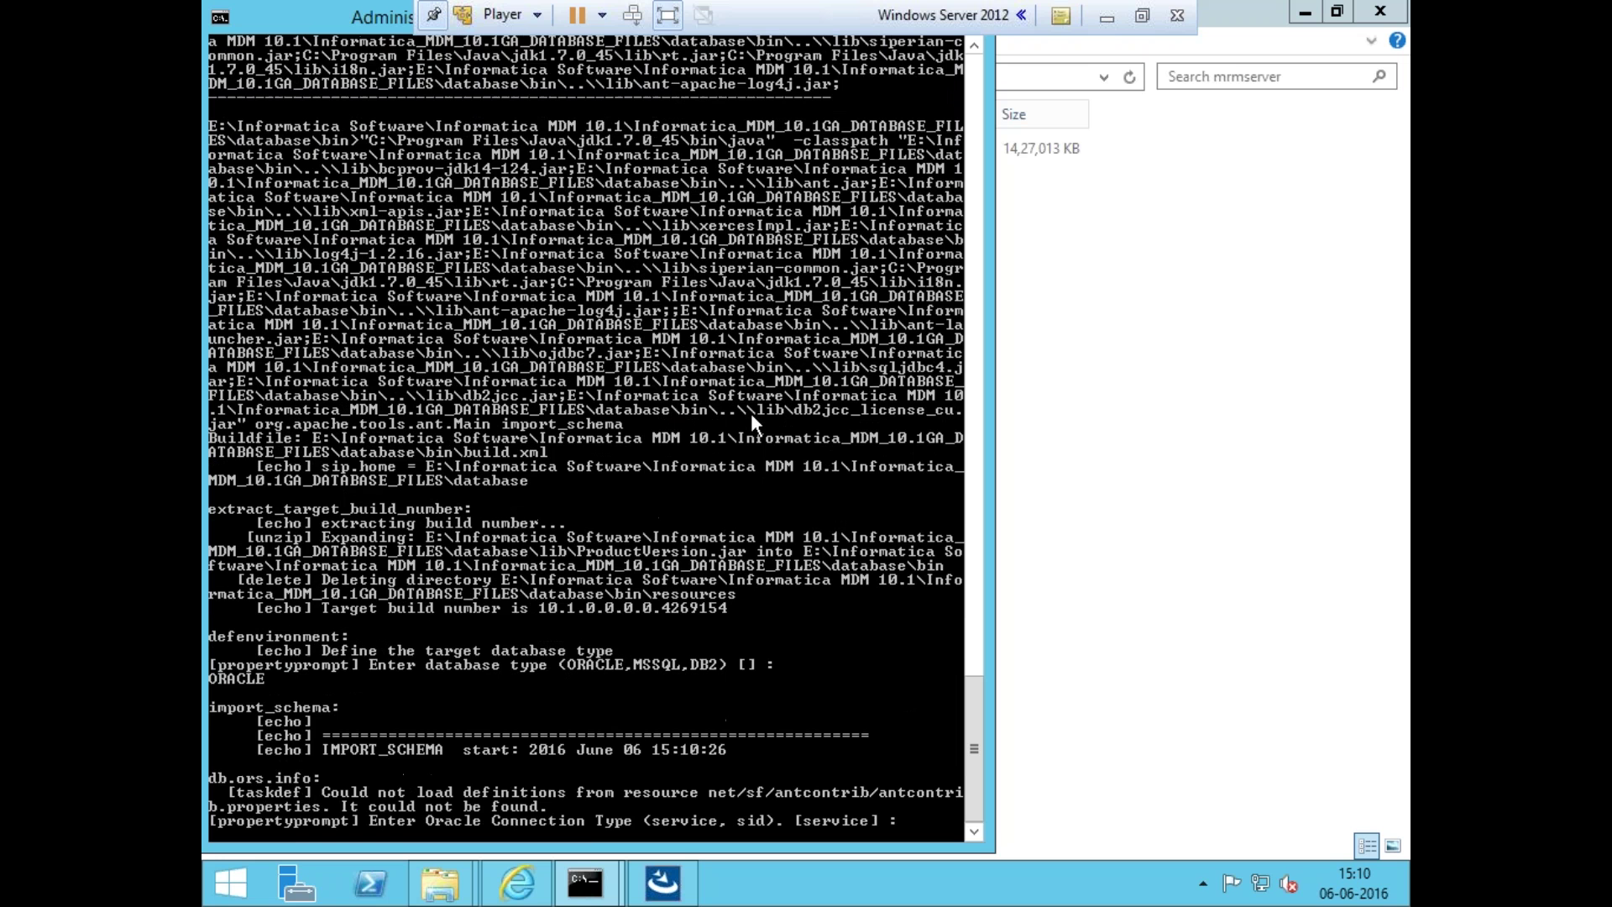
{"action": "key", "text": "Return"}
{"action": "key", "text": "Return"}
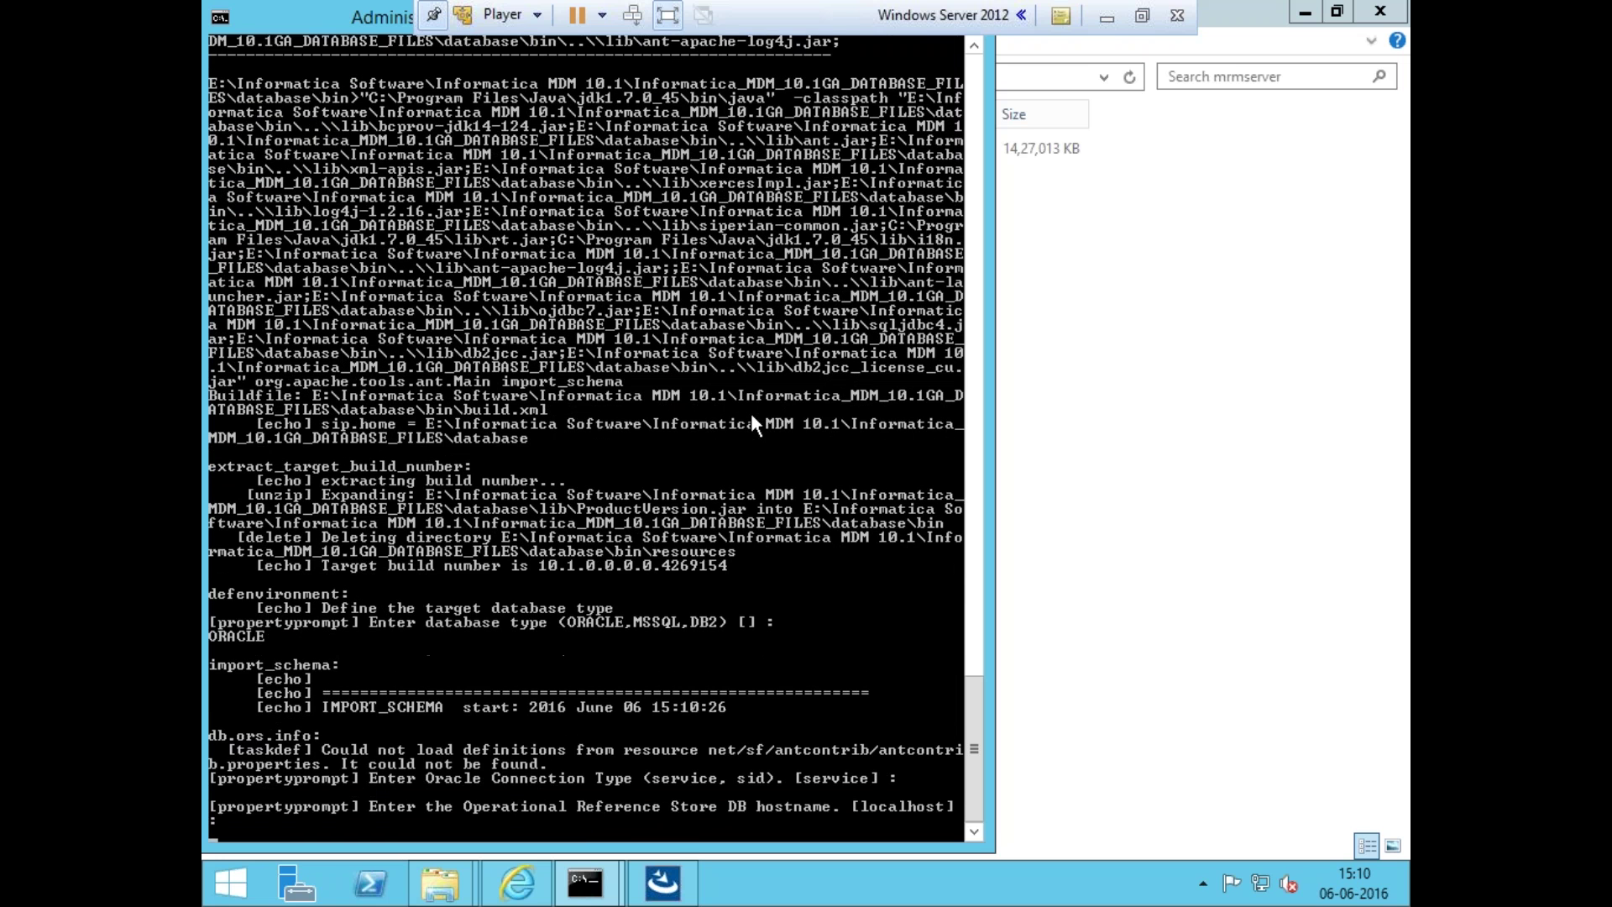
{"action": "key", "text": "Return"}
{"action": "key", "text": "Return"}
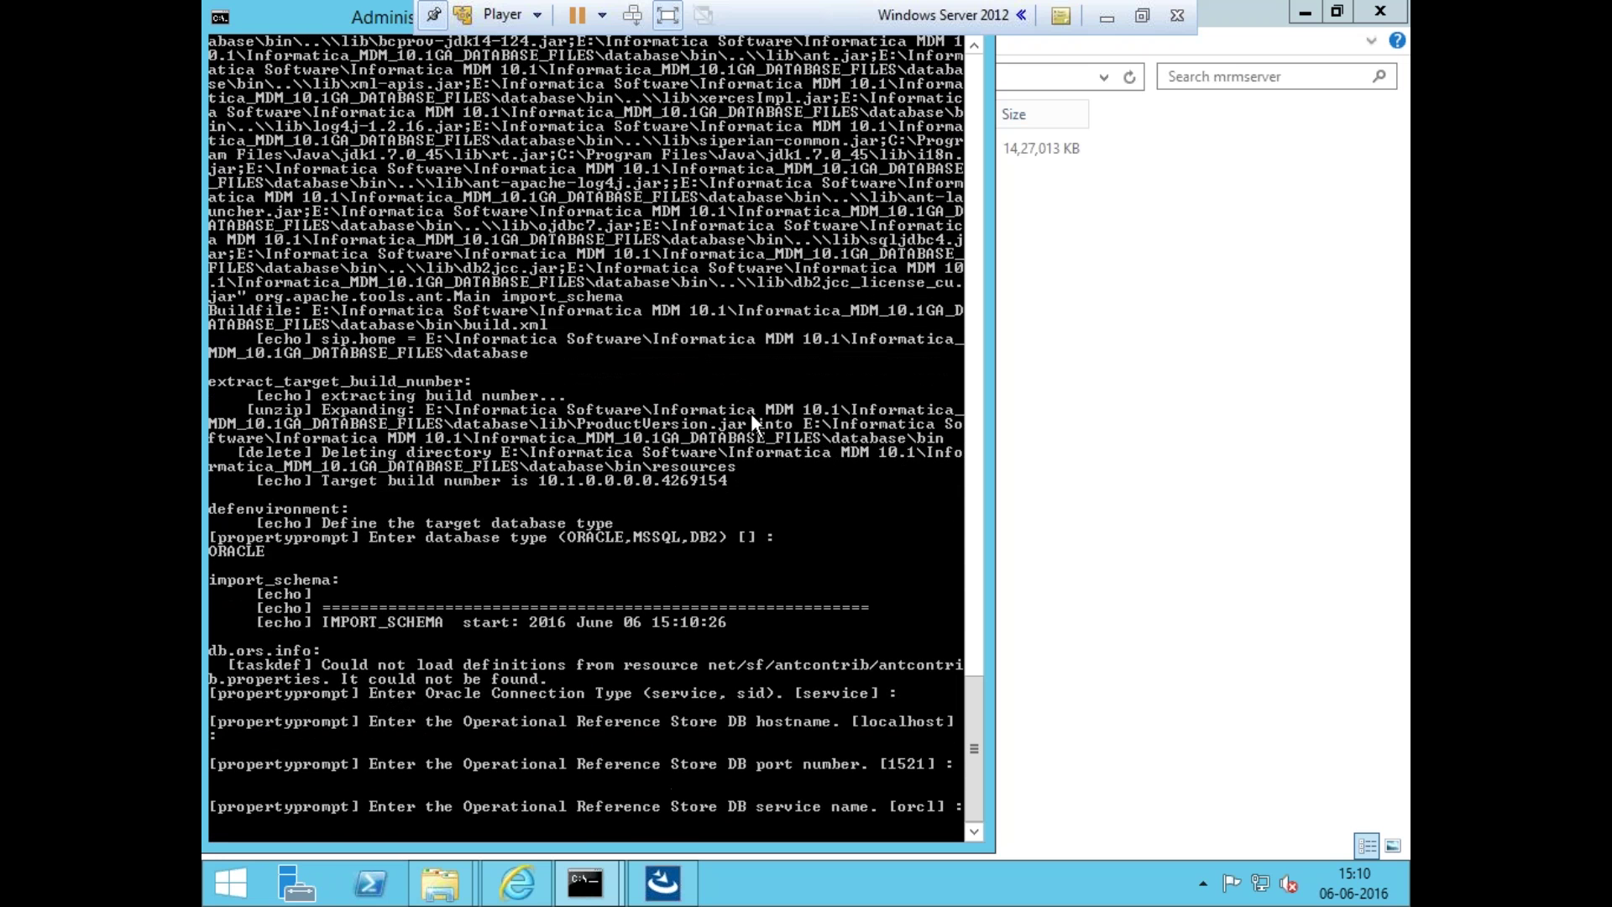
{"action": "key", "text": "Return"}
{"action": "key", "text": "Return"}
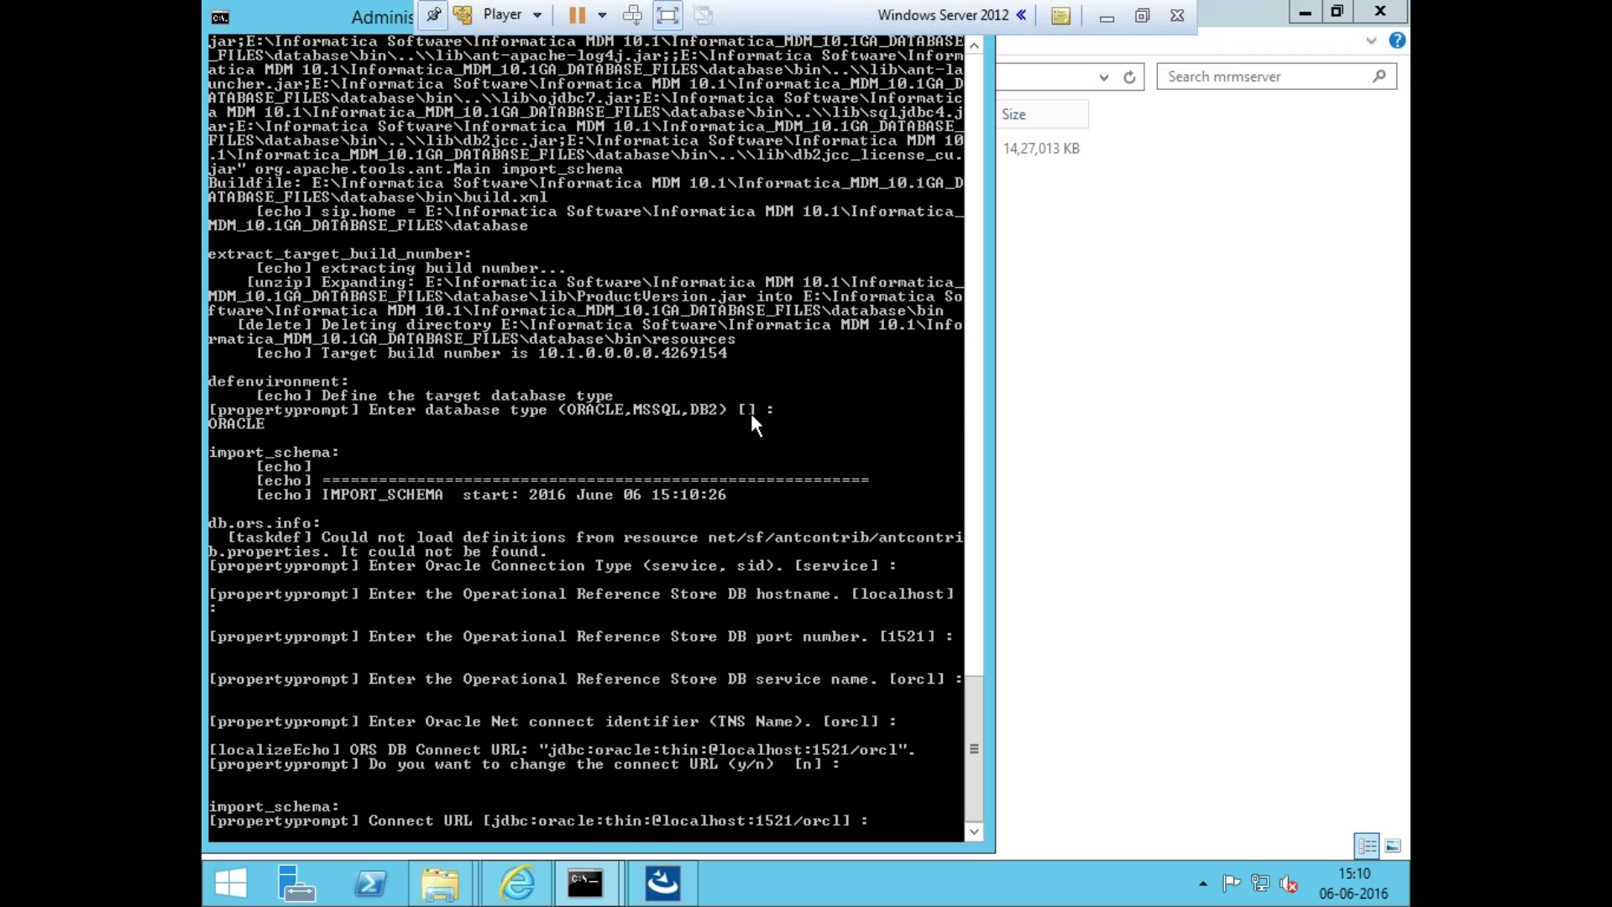
{"action": "key", "text": "Return"}
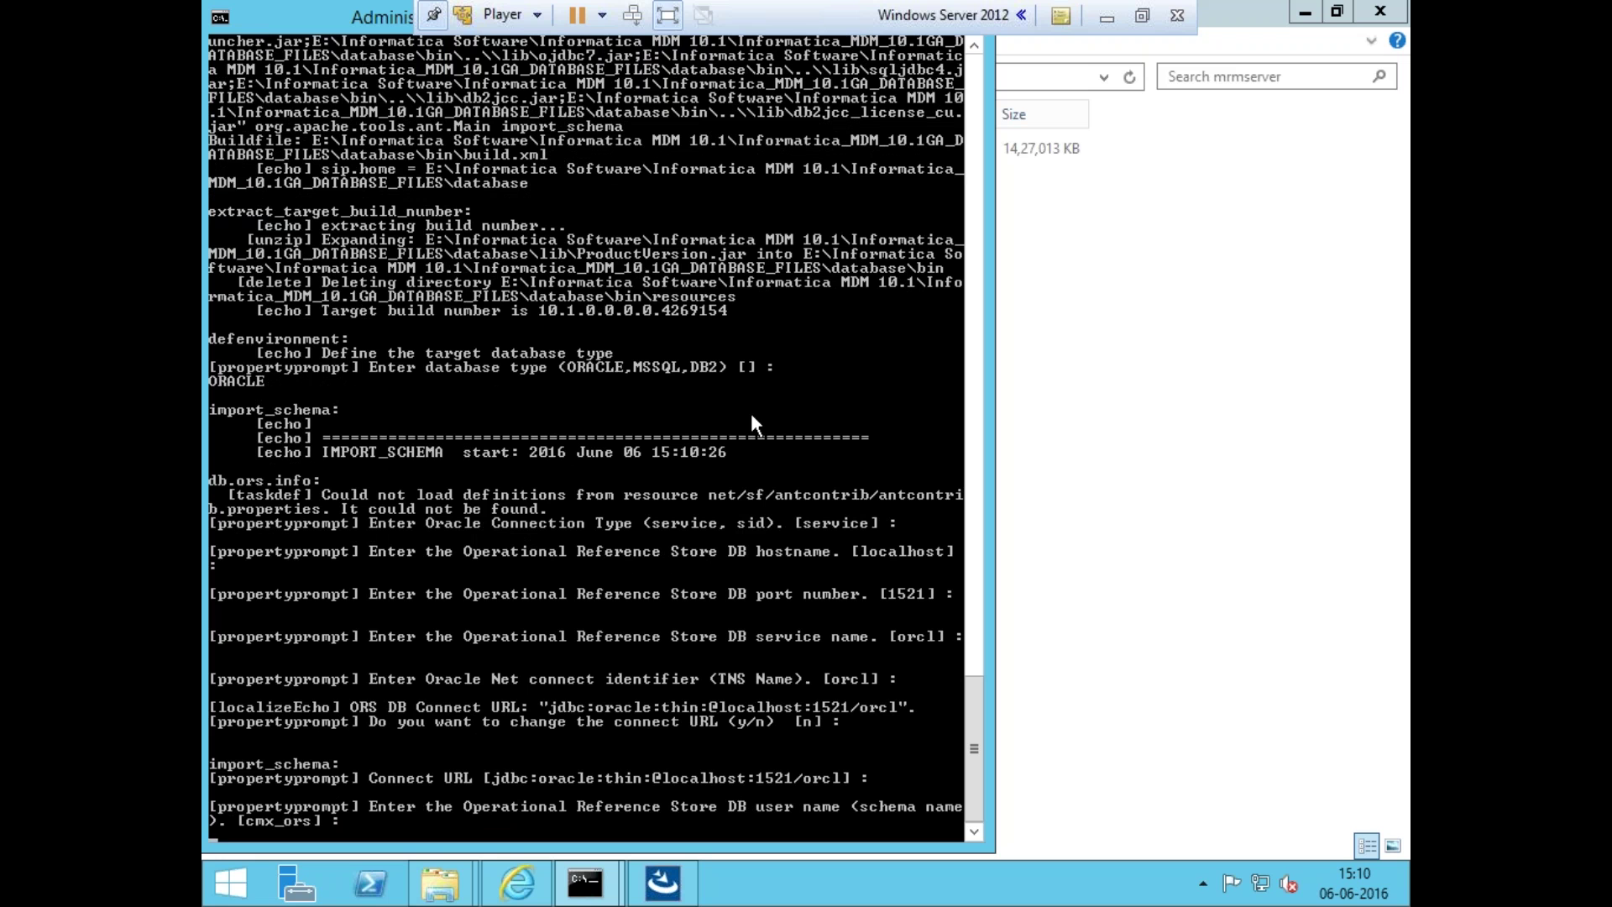
{"action": "type", "text": "ORS_SAMPLE"}
{"action": "key", "text": "Return"}
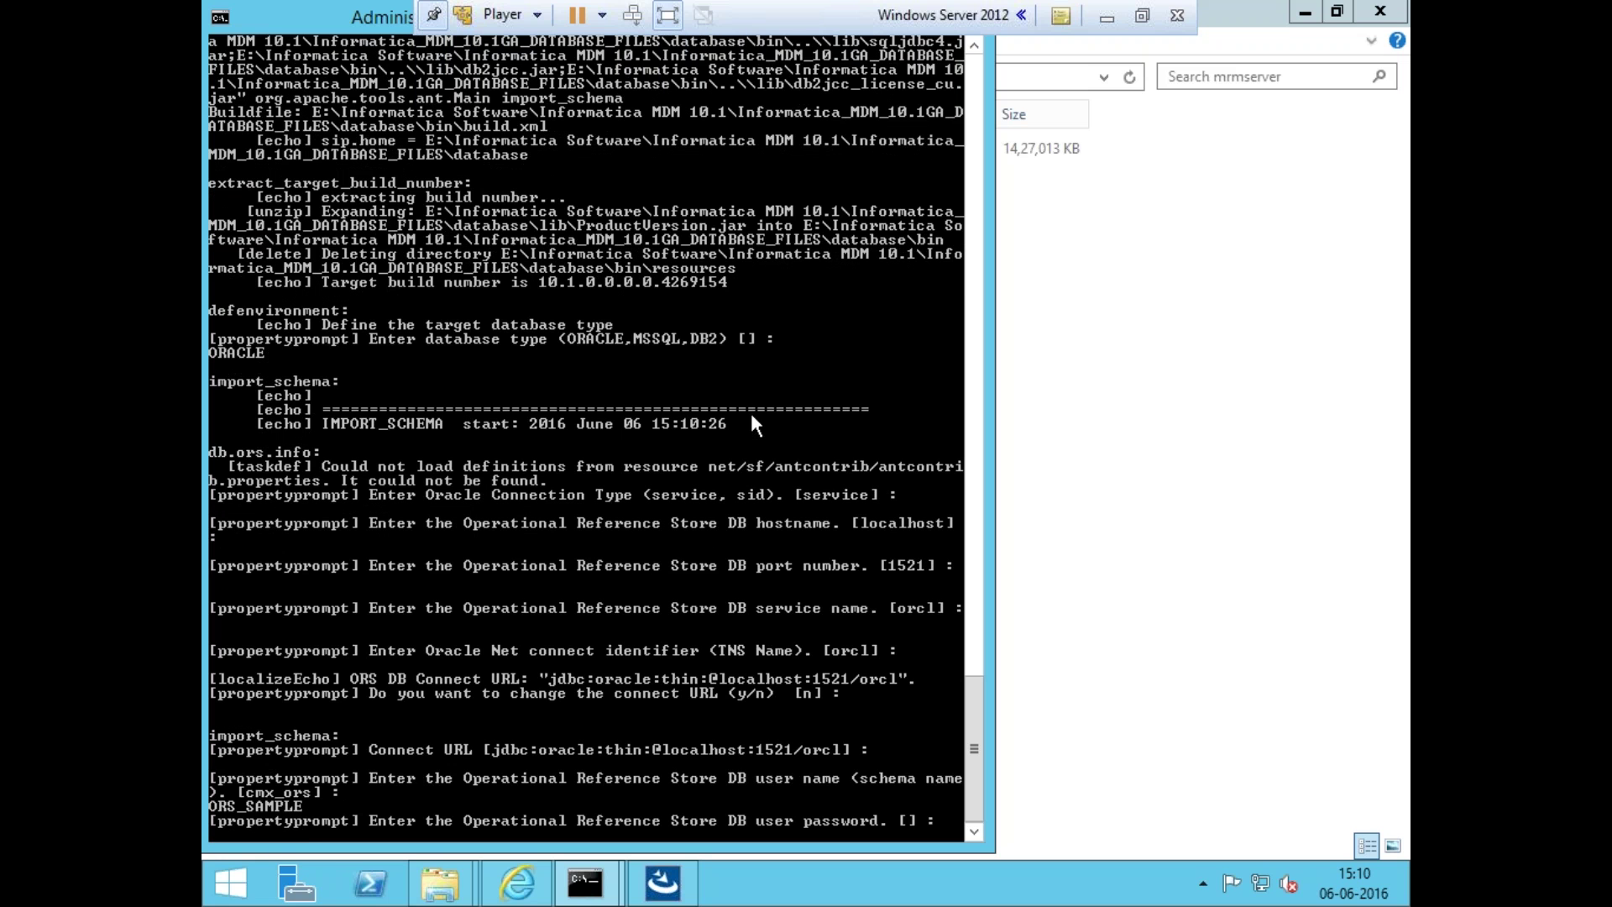
{"action": "key", "text": "Return"}
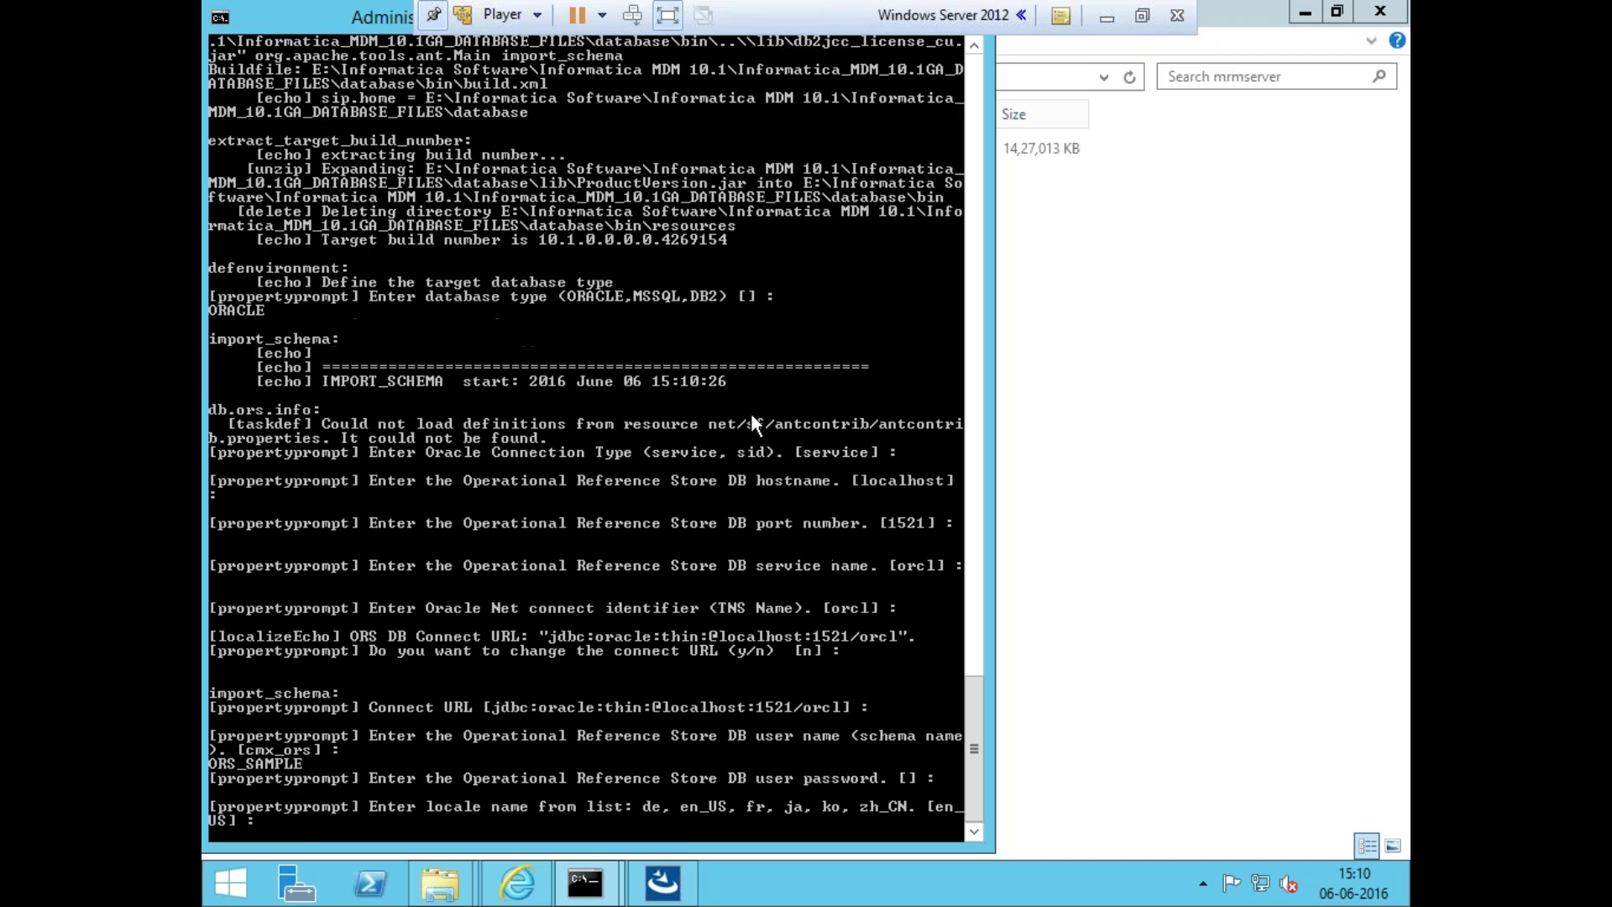
{"action": "key", "text": "Return"}
{"action": "key", "text": "Return"}
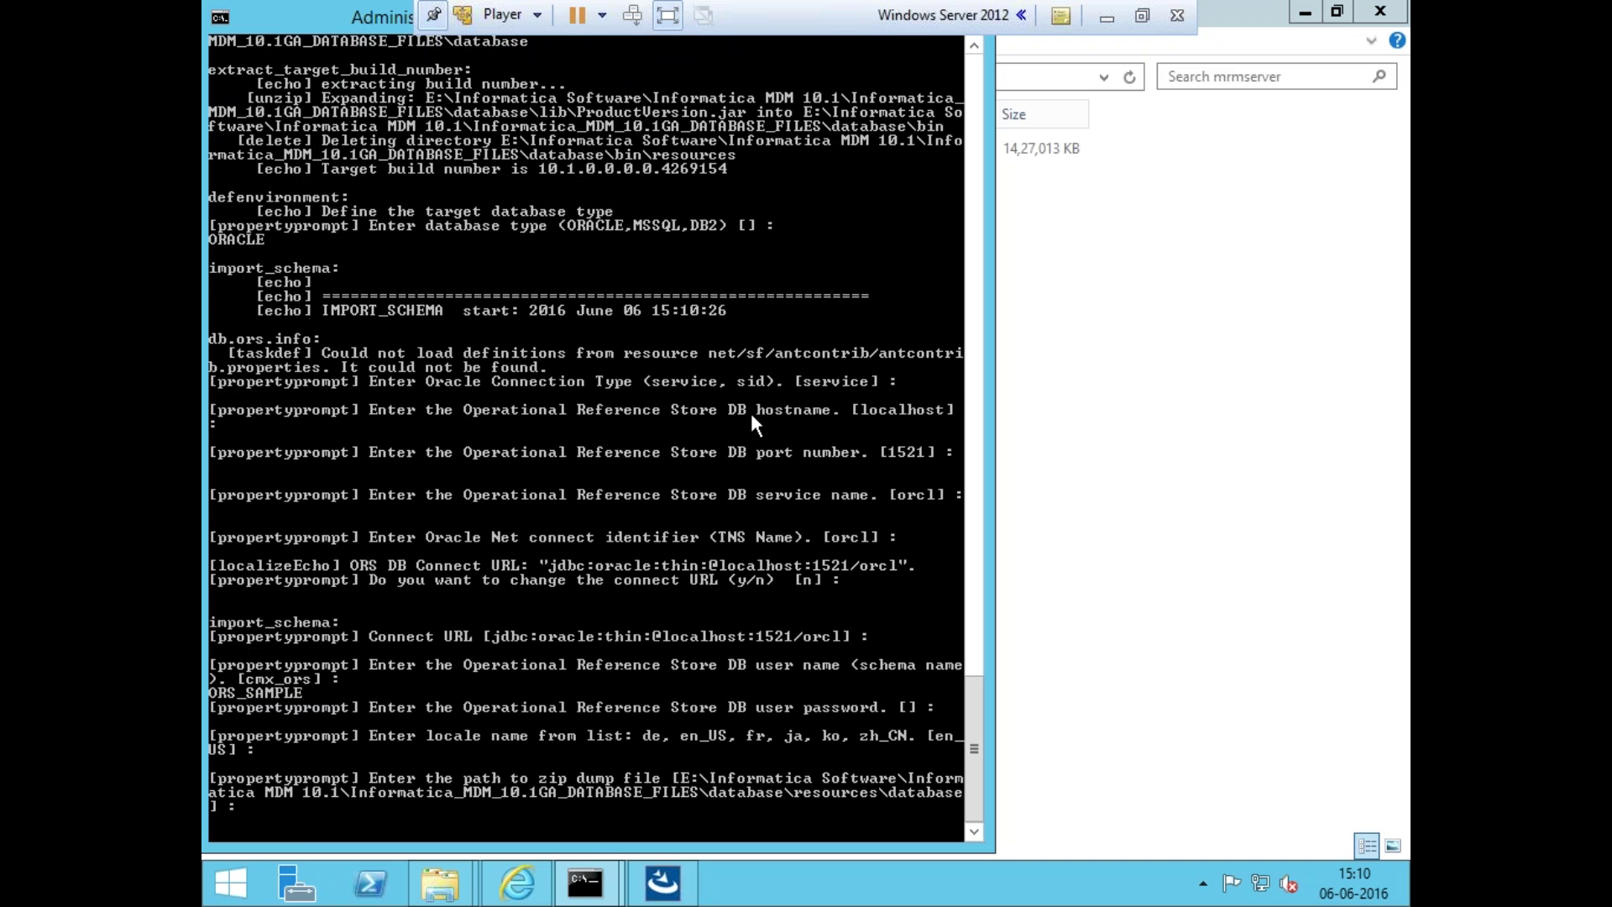
{"action": "key", "text": "Return"}
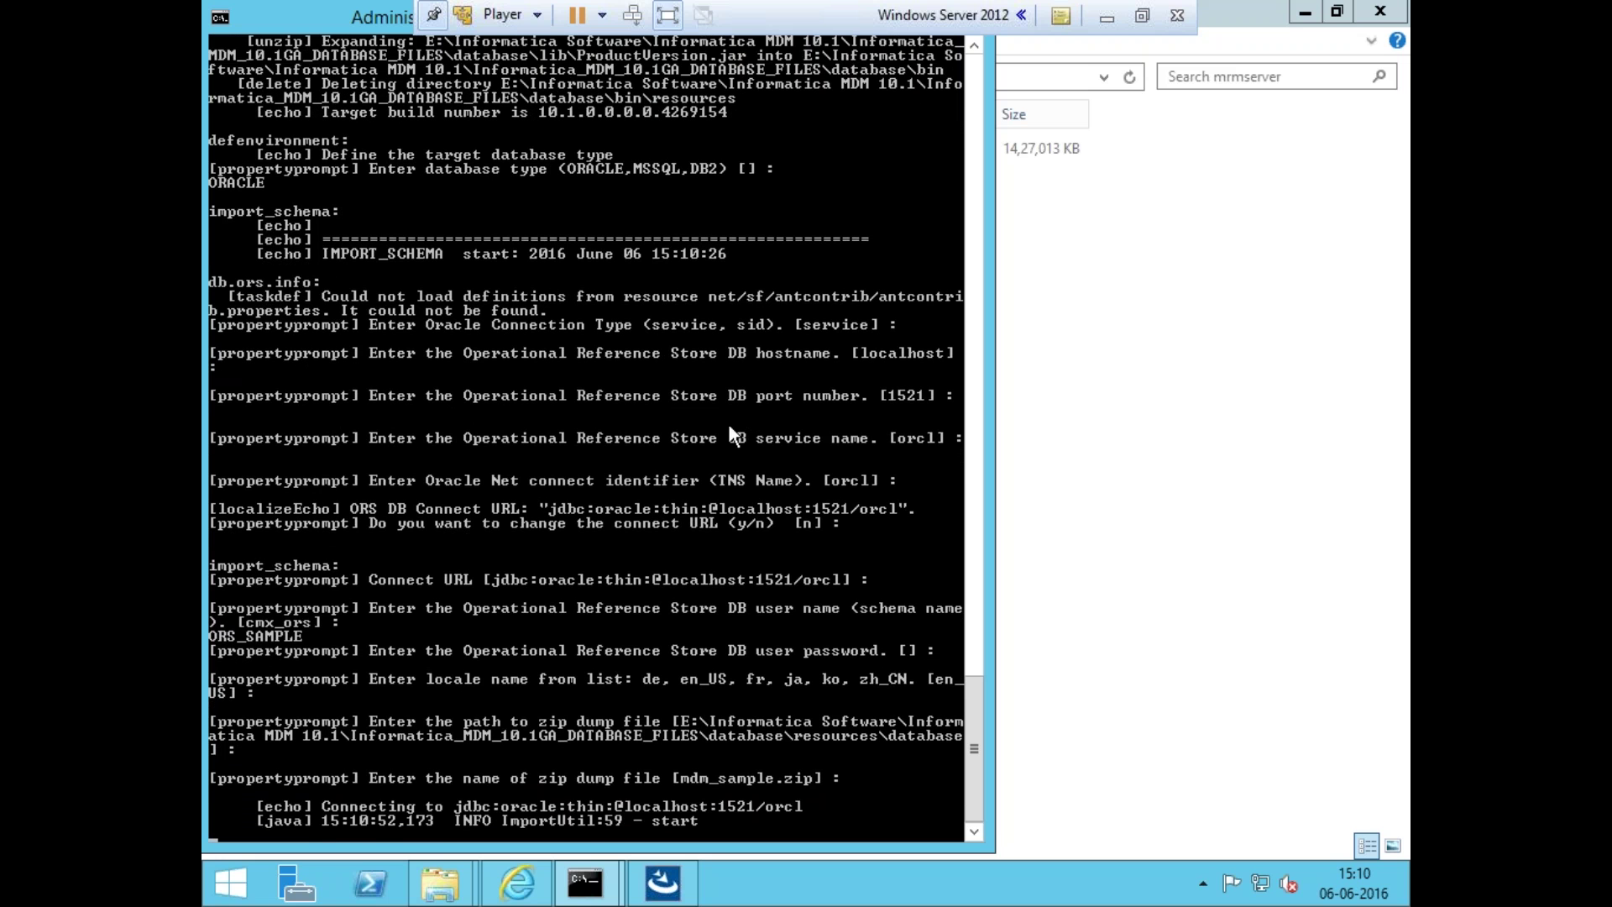
{"action": "left_click", "coordinate": [663, 882]}
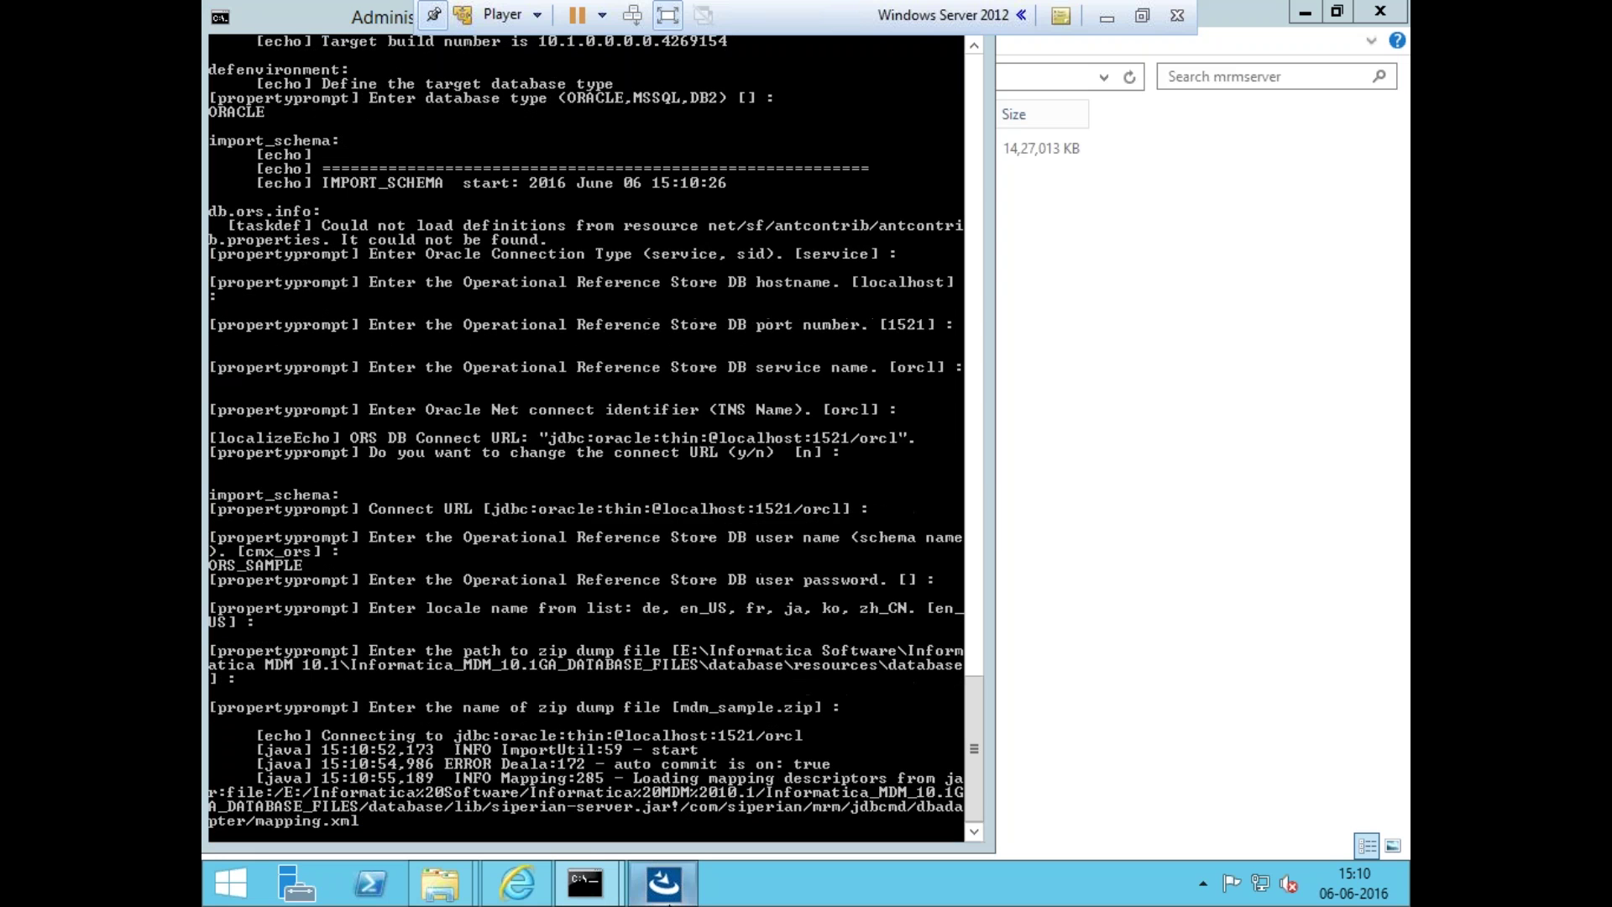
{"action": "left_click", "coordinate": [627, 729]}
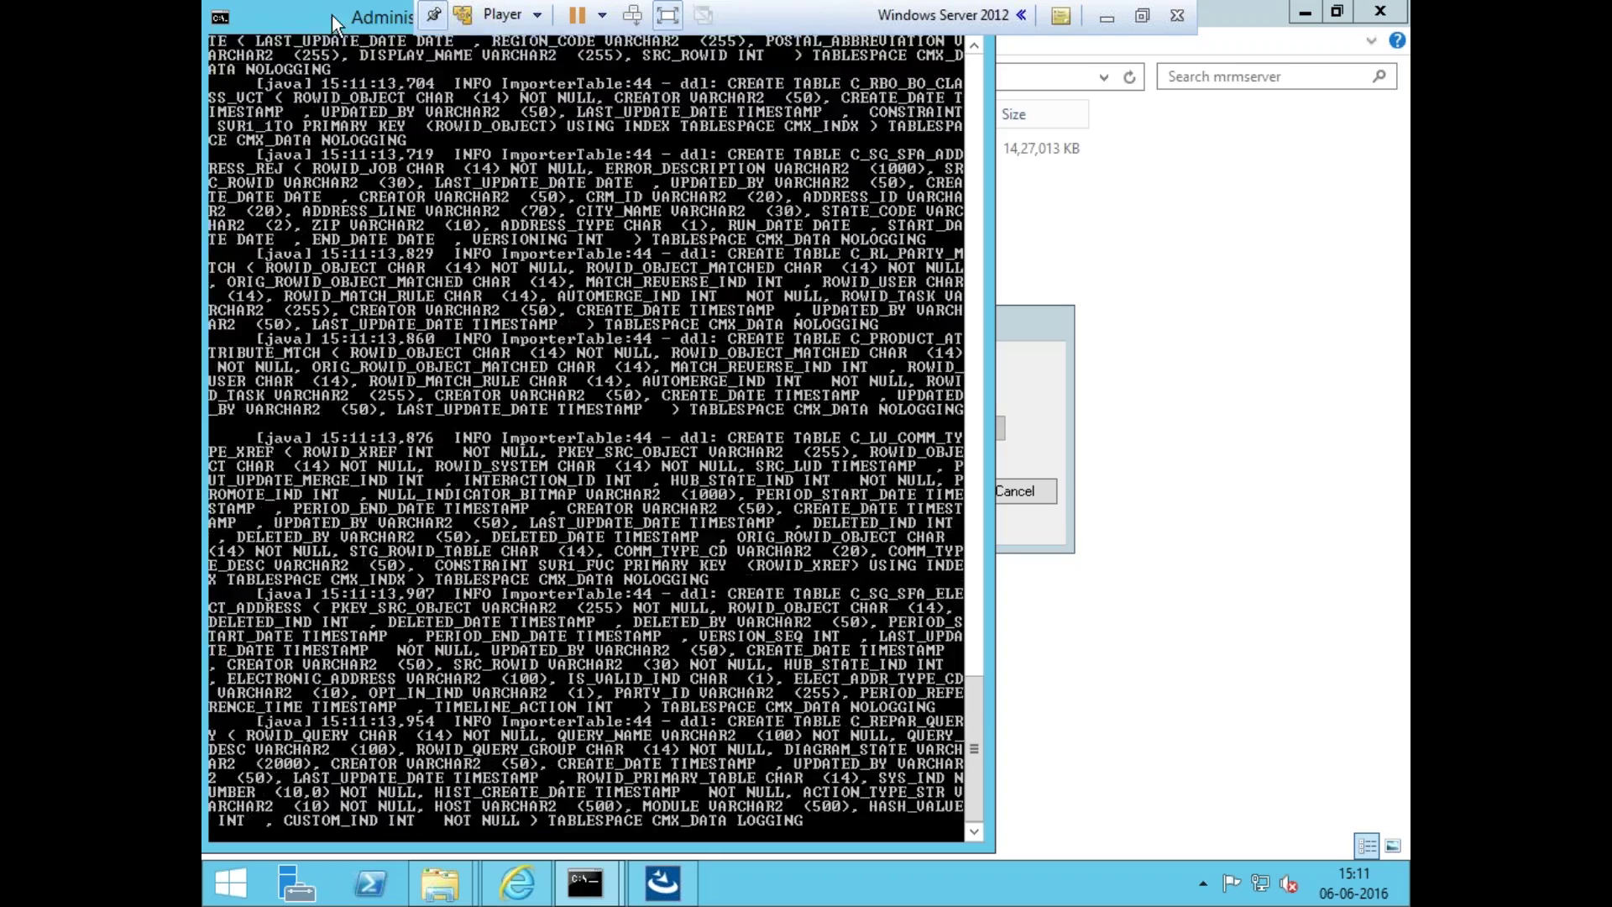
- Minimize the console, nudge the installer progress dialog, and check the install notes
{"action": "left_click_drag", "start_coordinate": [331, 15], "coordinate": [500, 173]}
{"action": "left_click", "coordinate": [1046, 166]}
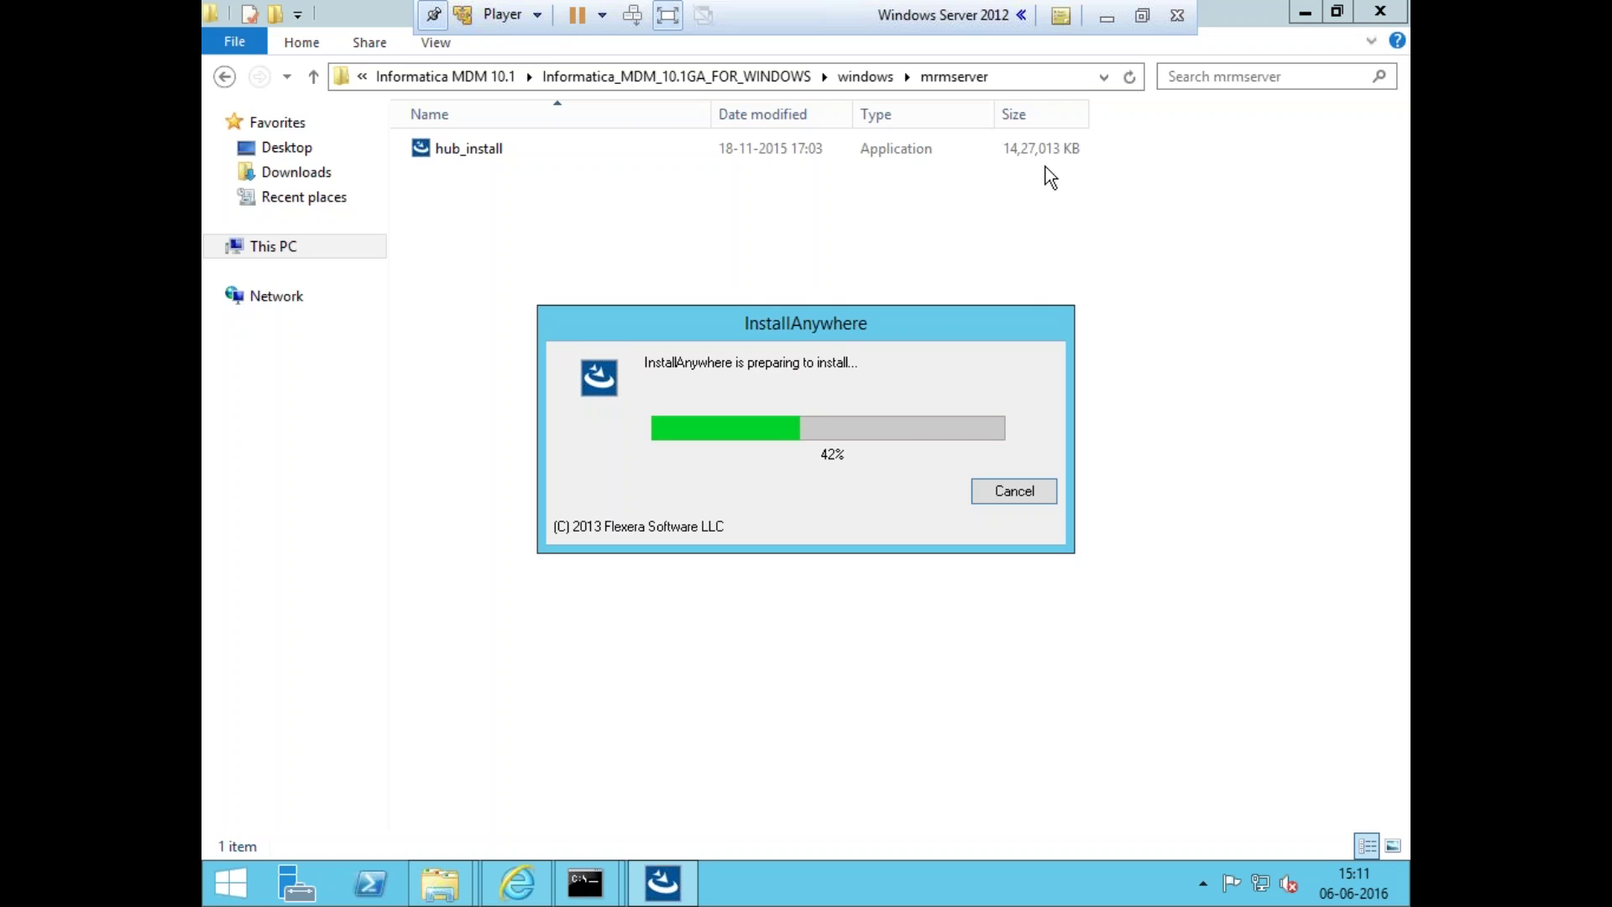
{"action": "left_click_drag", "start_coordinate": [828, 340], "coordinate": [787, 325]}
{"action": "left_click", "coordinate": [1107, 16]}
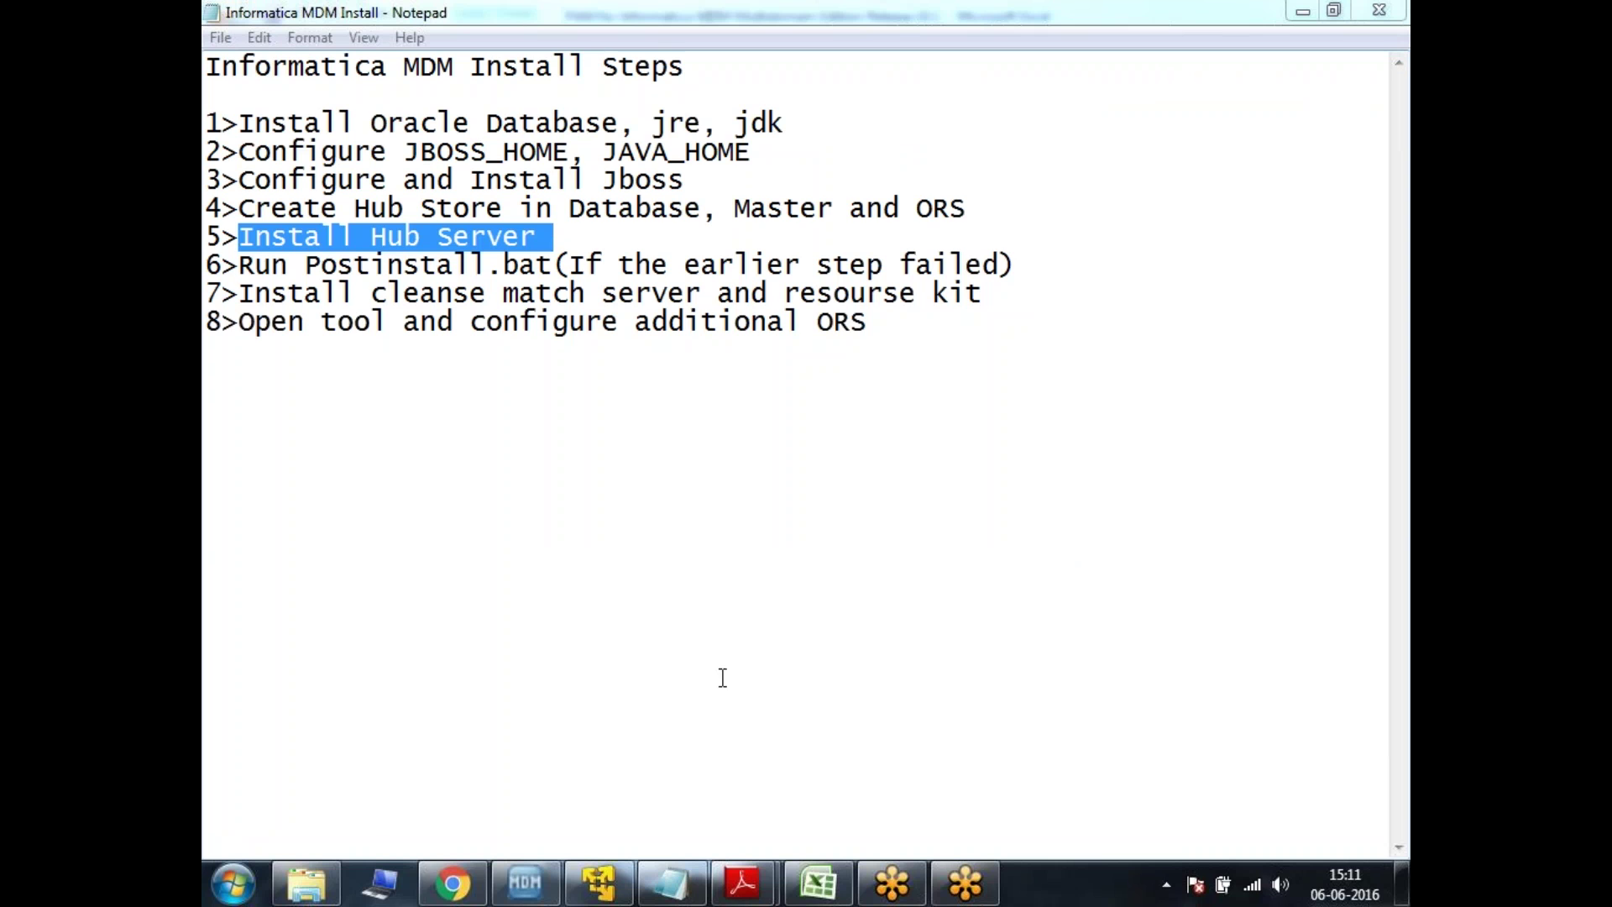
{"action": "left_click", "coordinate": [609, 892]}
- Open Control Panel from the Start screen and refocus the installer dialog
{"action": "mouse_move", "coordinate": [613, 899]}
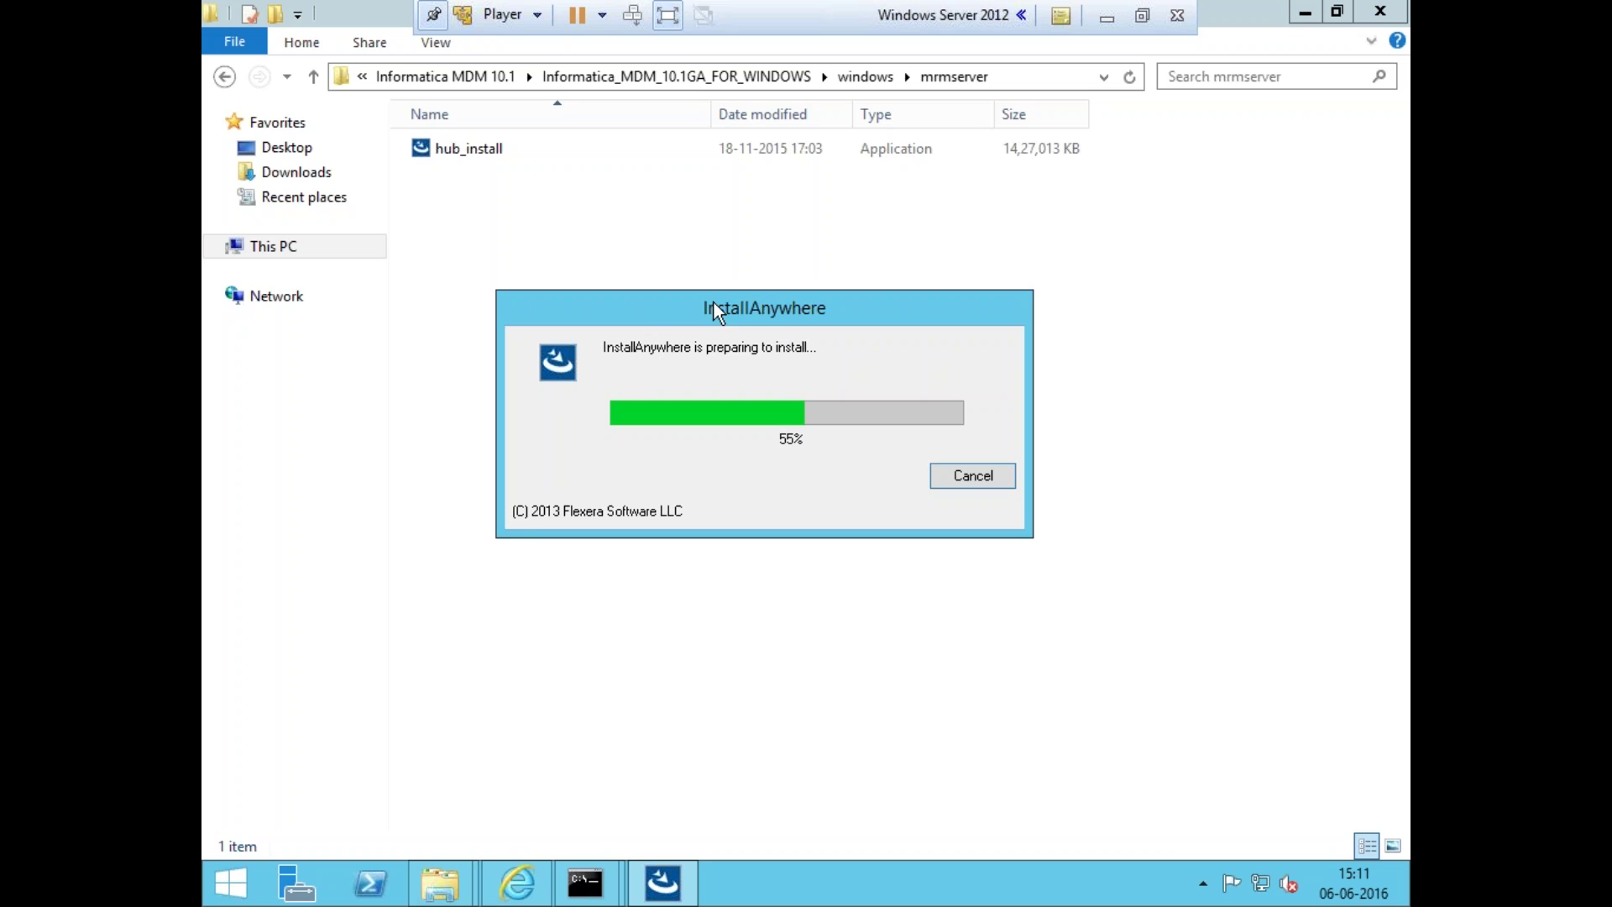
{"action": "left_click", "coordinate": [219, 899]}
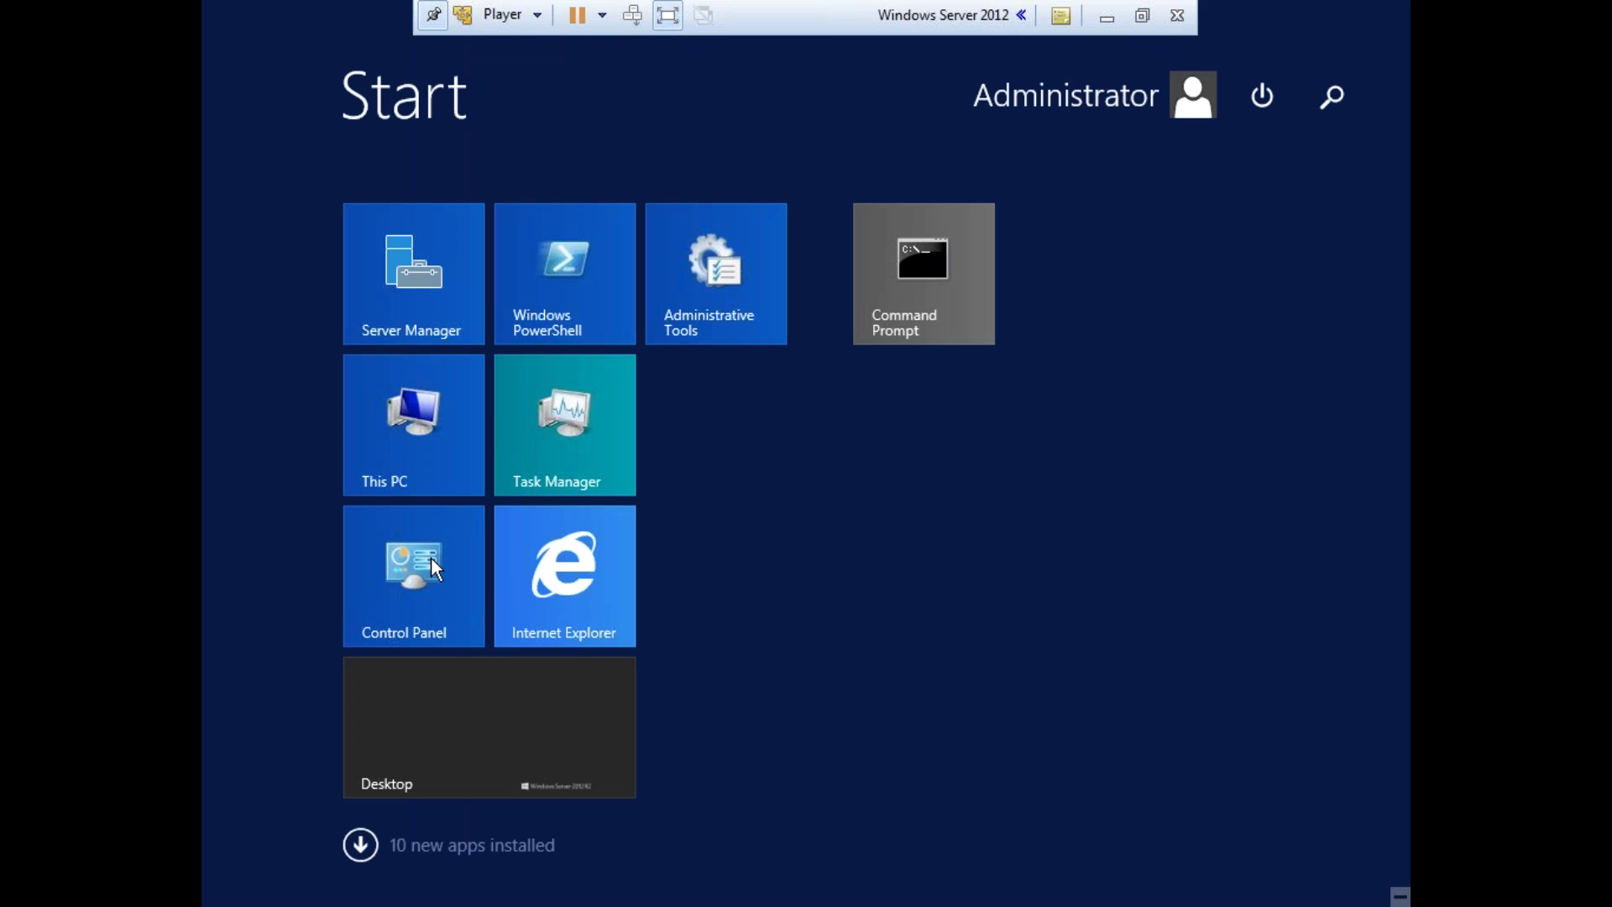
{"action": "key", "text": "super"}
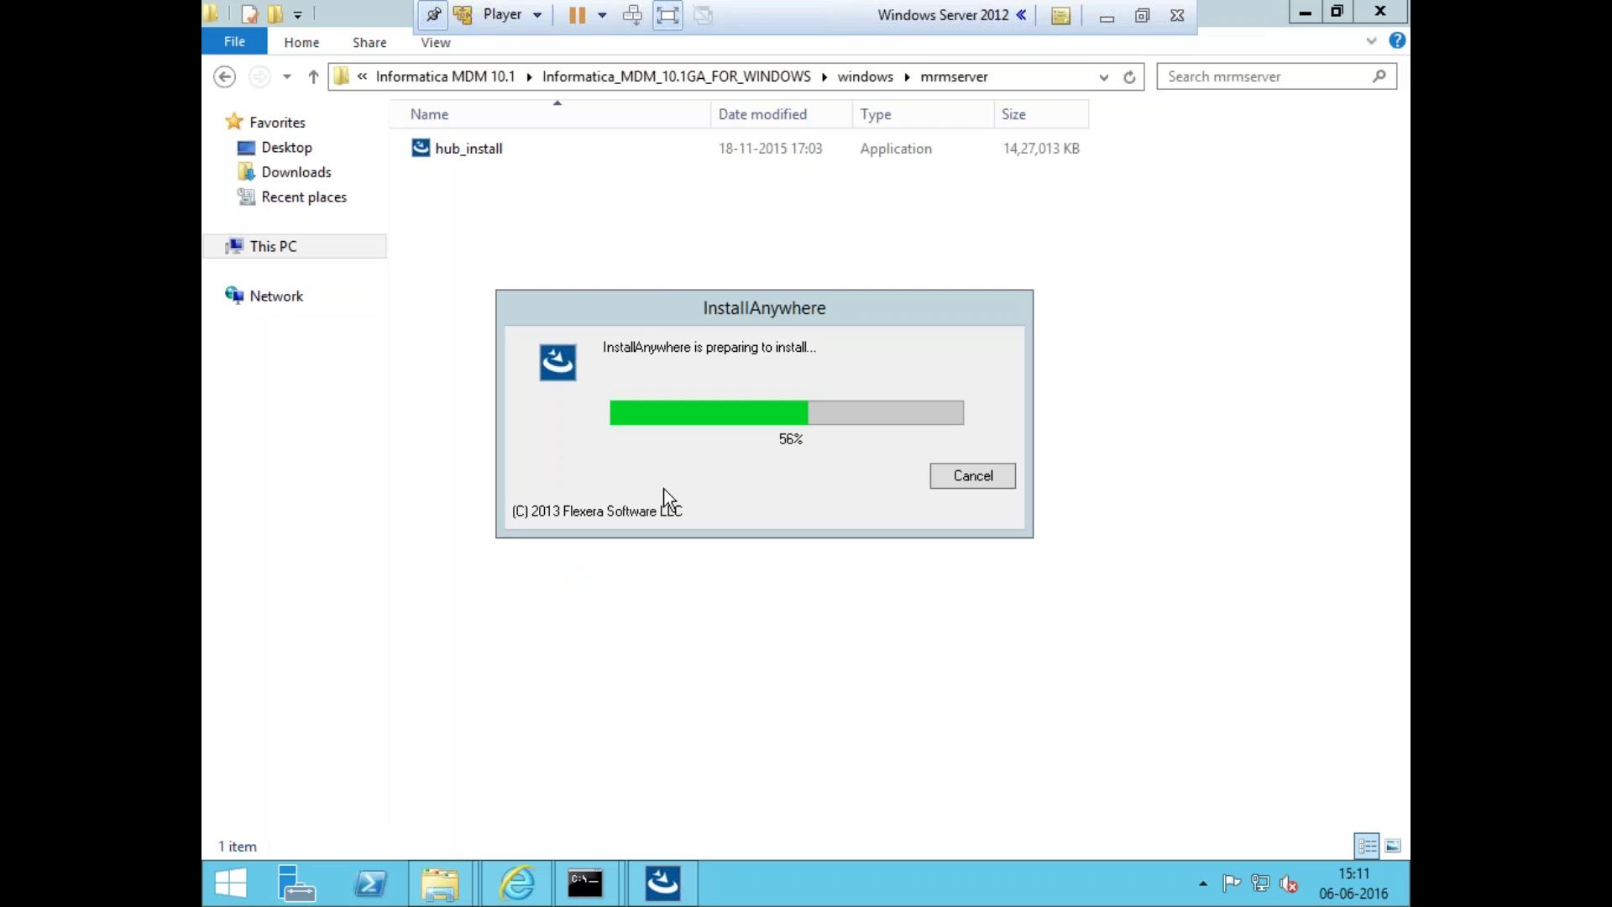
{"action": "left_click", "coordinate": [663, 316]}
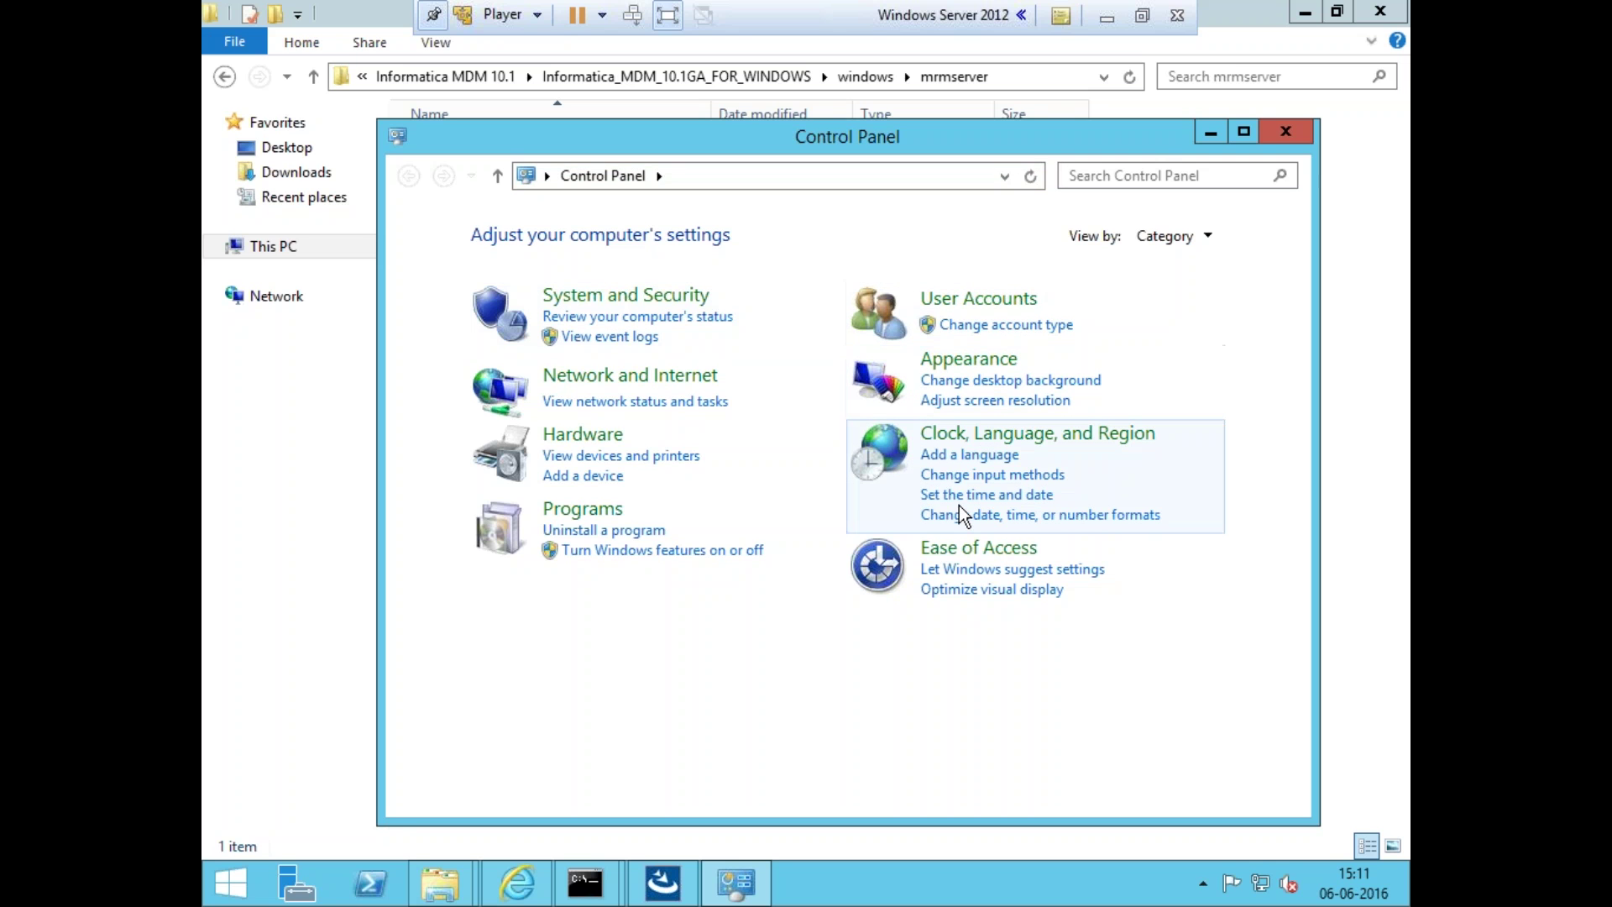
- List Control Panel as small icons and turn Windows Firewall off for private and public networks
{"action": "left_click", "coordinate": [1169, 244]}
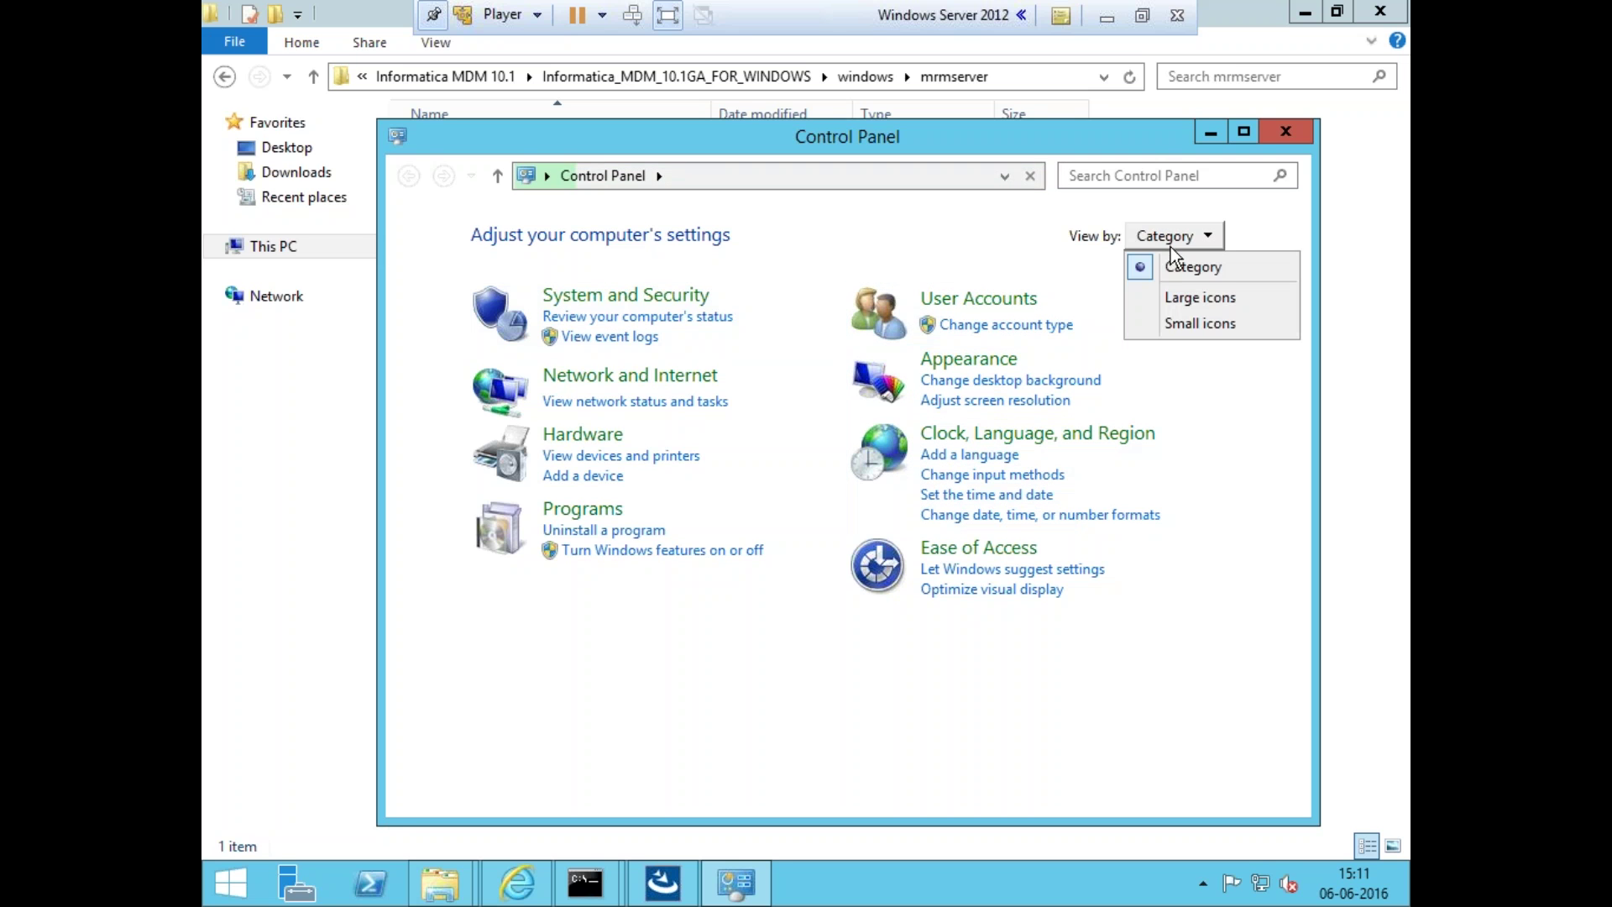
{"action": "left_click", "coordinate": [1185, 319]}
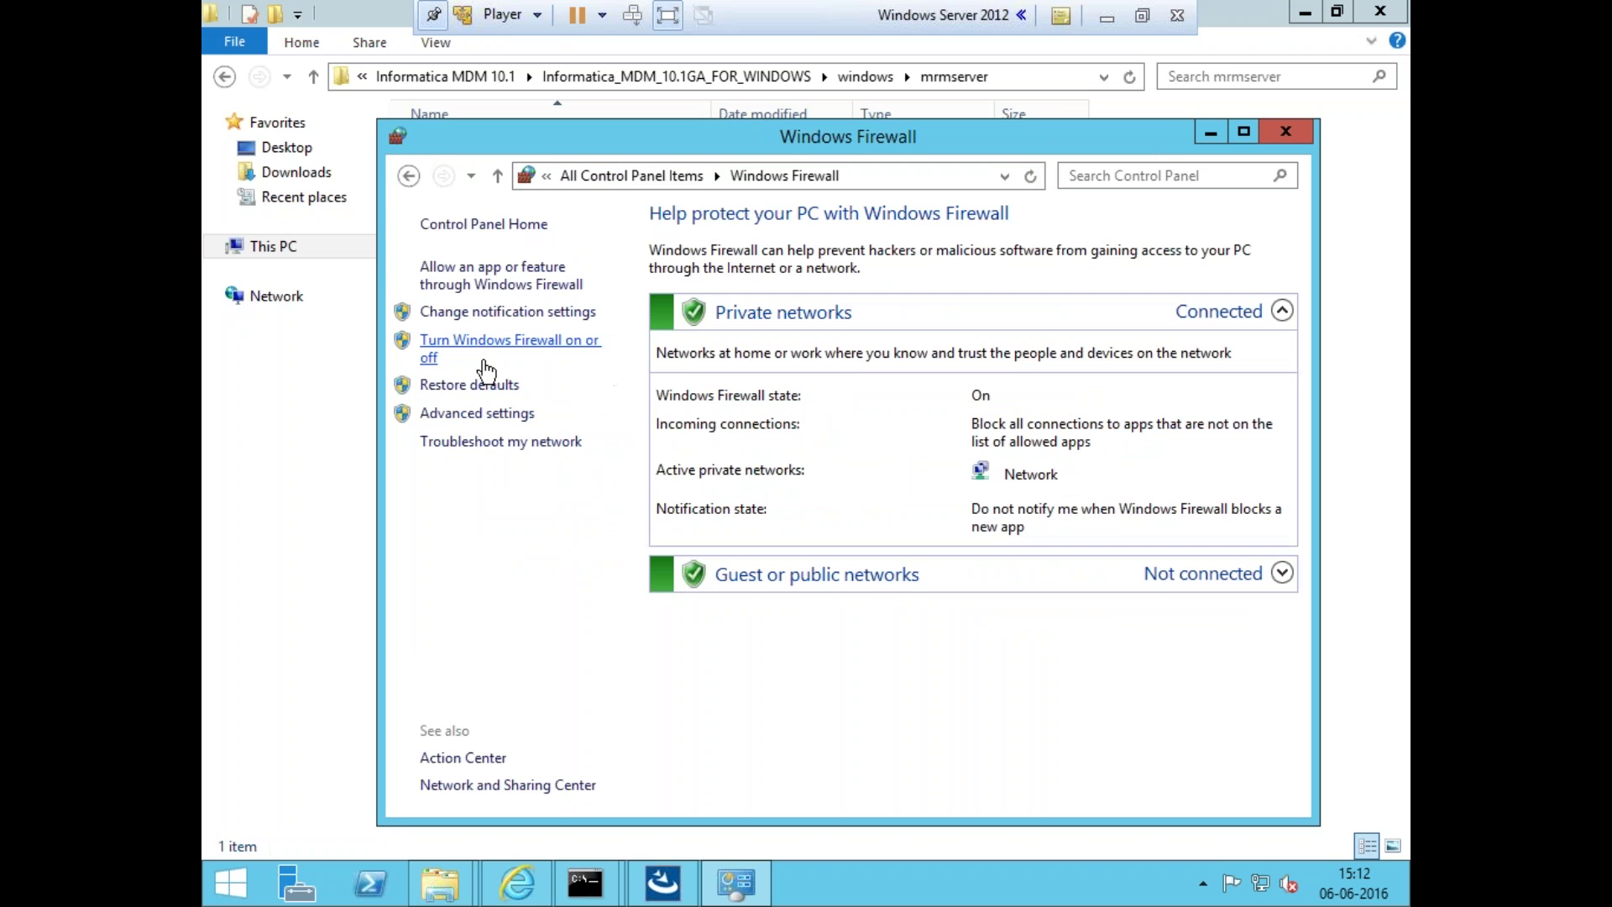
{"action": "left_click", "coordinate": [470, 361]}
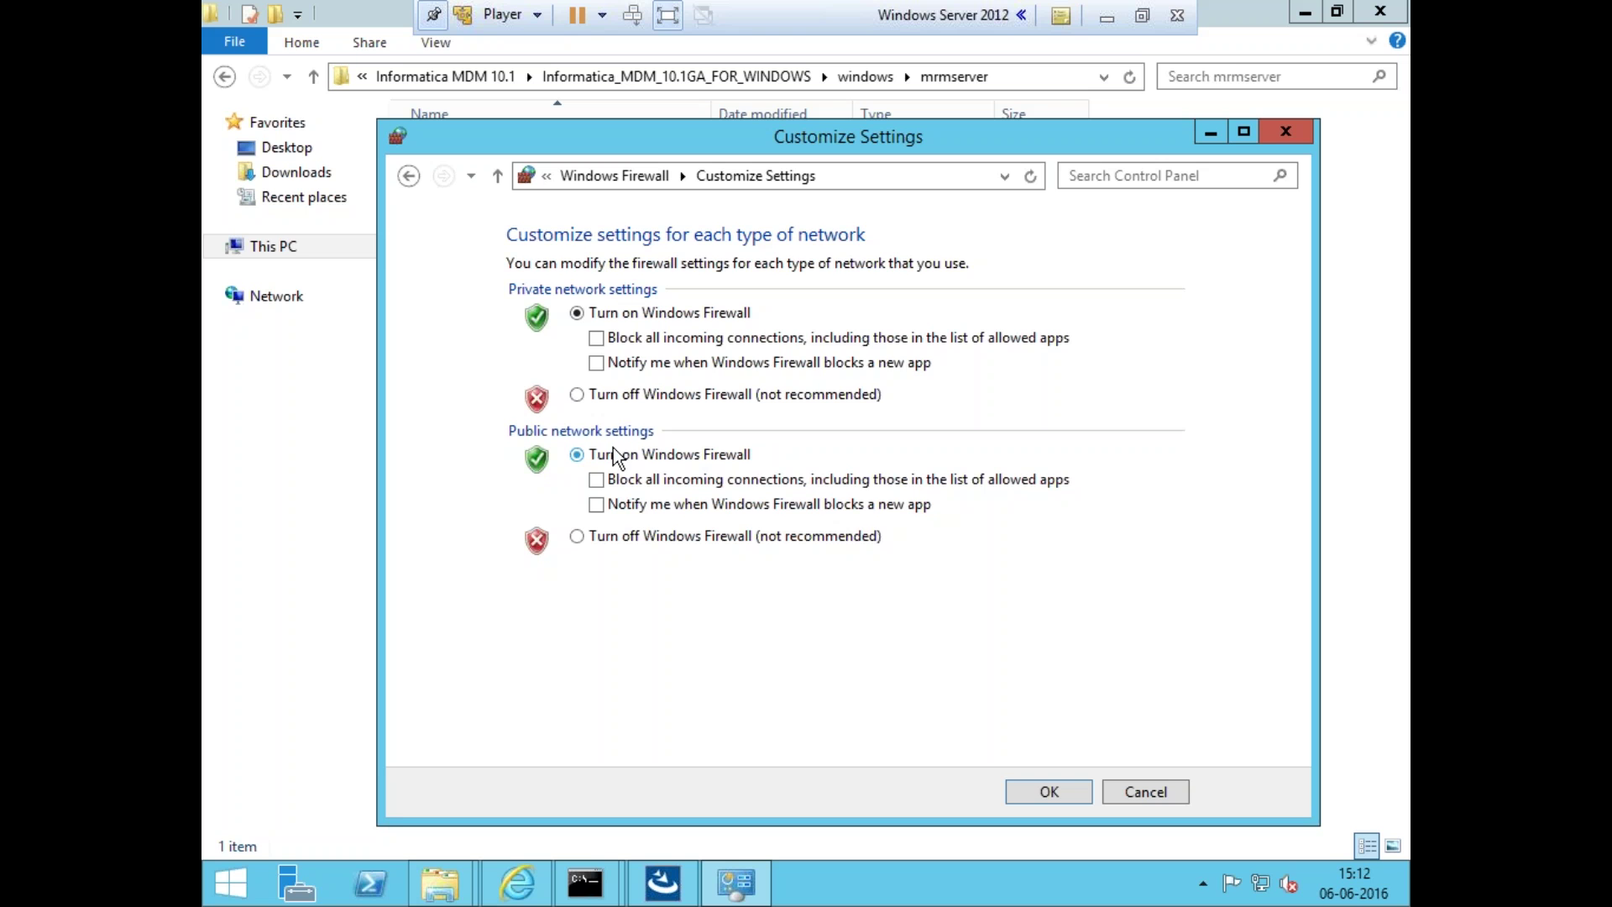
{"action": "left_click", "coordinate": [577, 393]}
{"action": "left_click", "coordinate": [577, 536]}
{"action": "left_click", "coordinate": [1025, 789]}
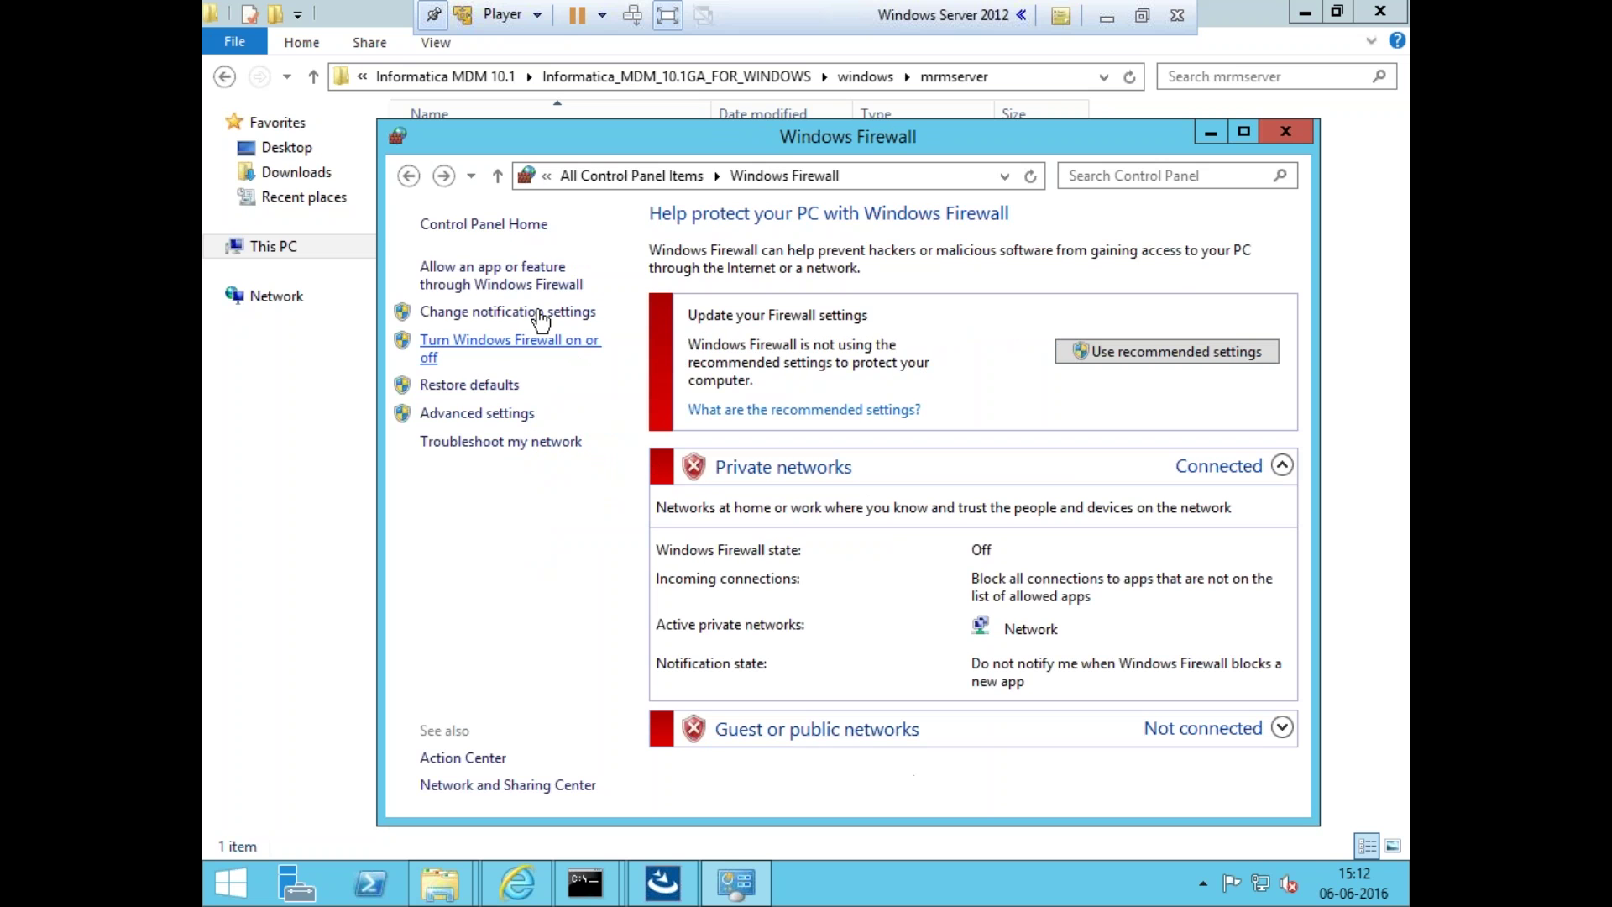
{"action": "left_click", "coordinate": [1285, 132]}
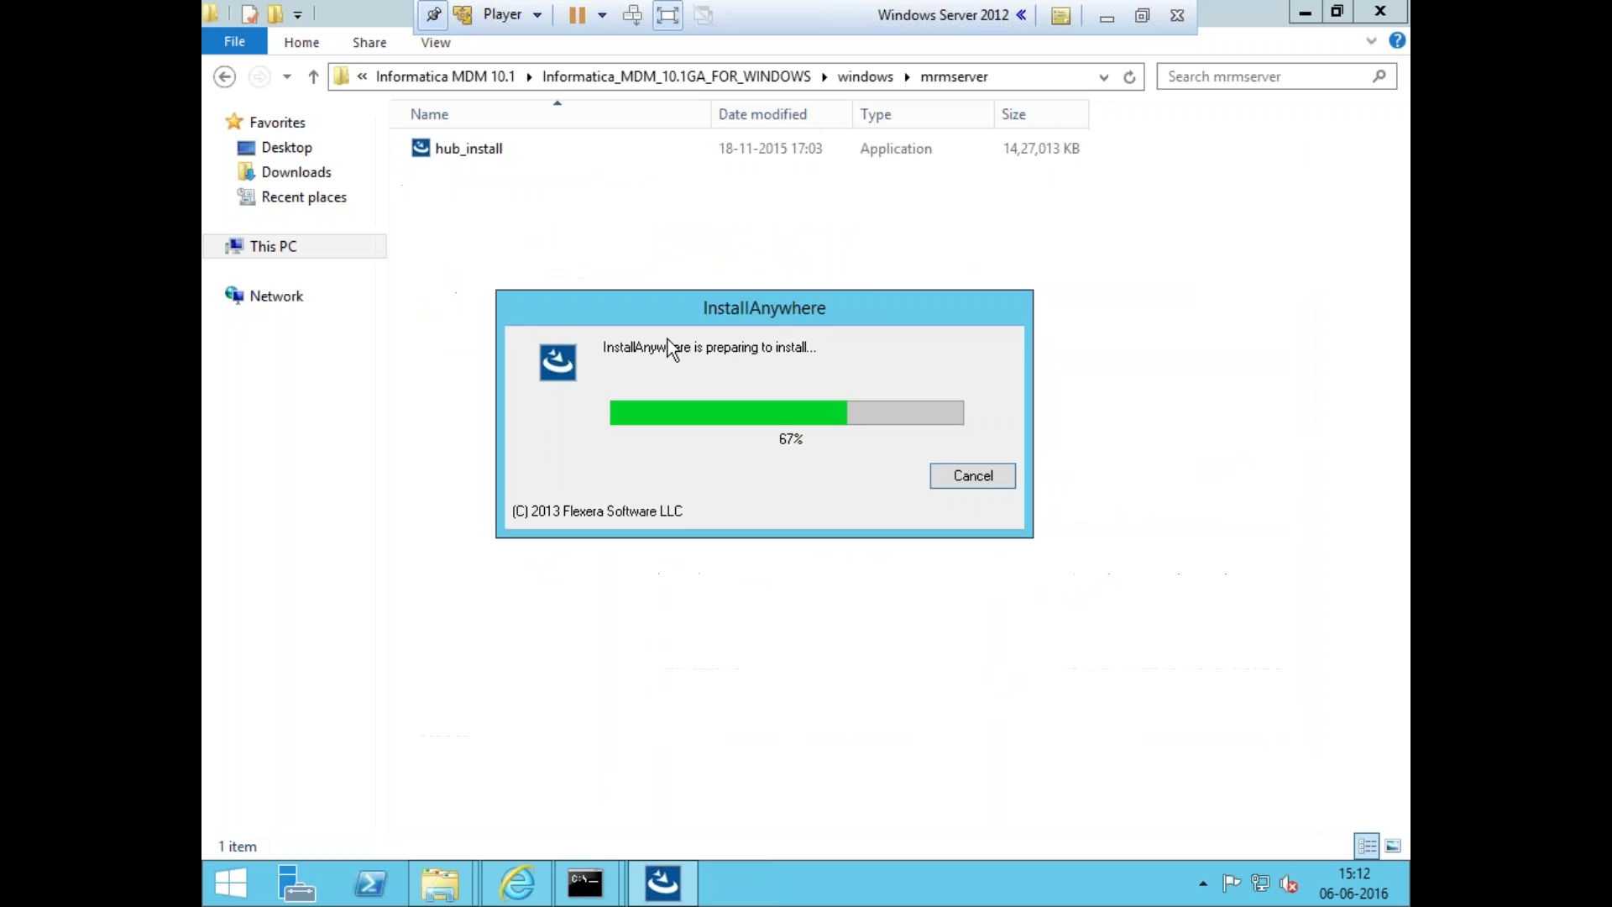
- Open Action Center from All Control Panel Items and move the installer dialog lower
{"action": "left_click", "coordinate": [209, 897]}
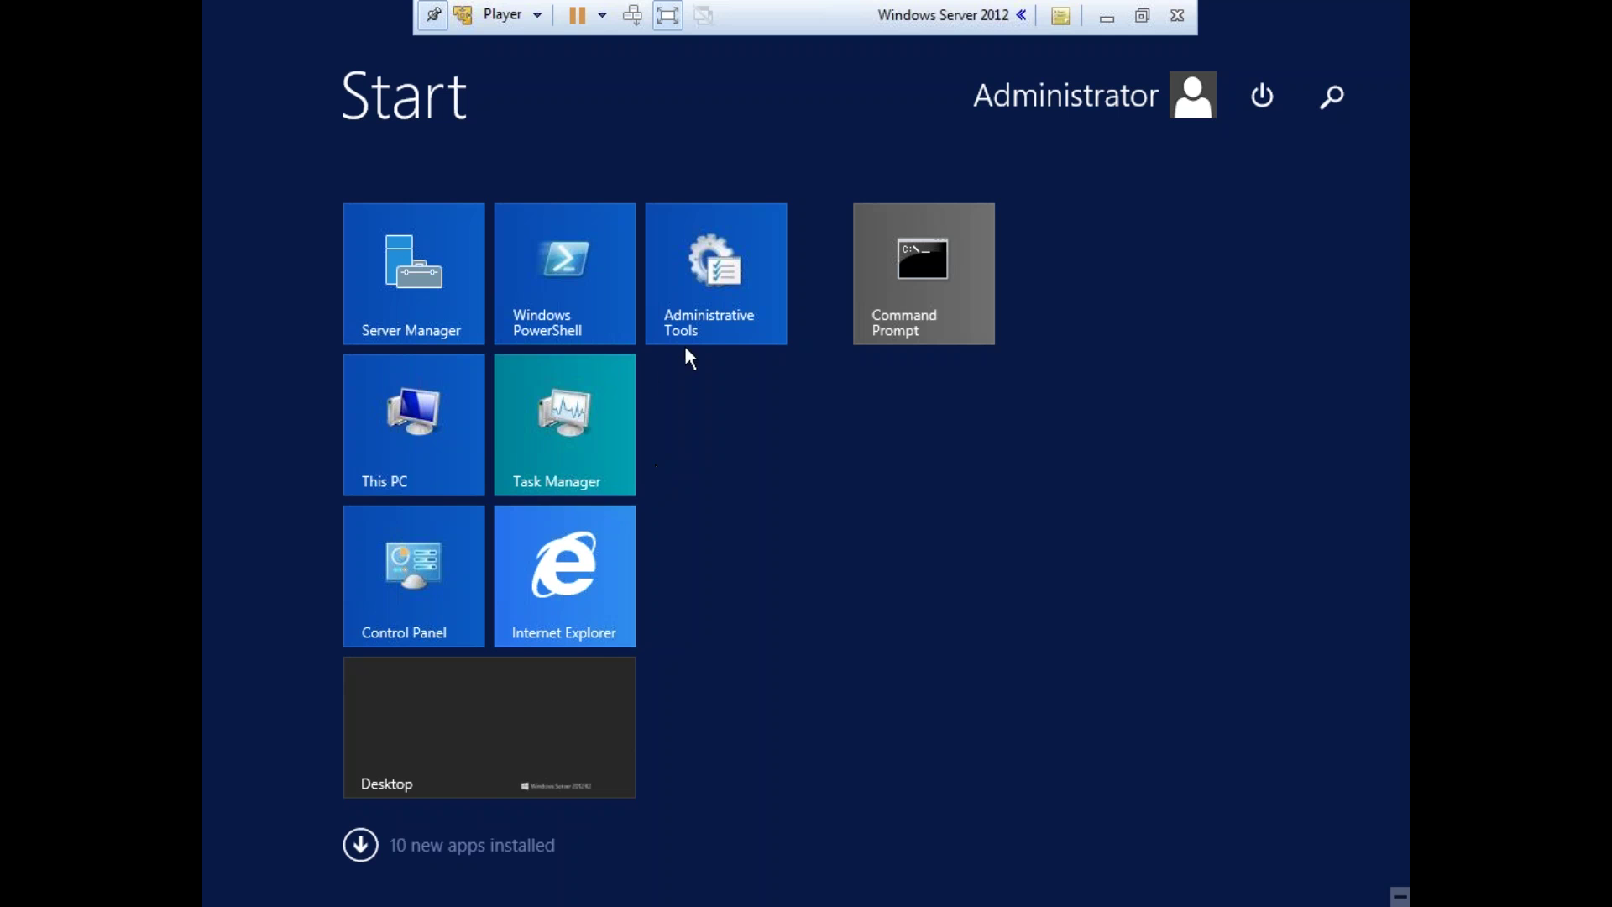
{"action": "key", "text": "super"}
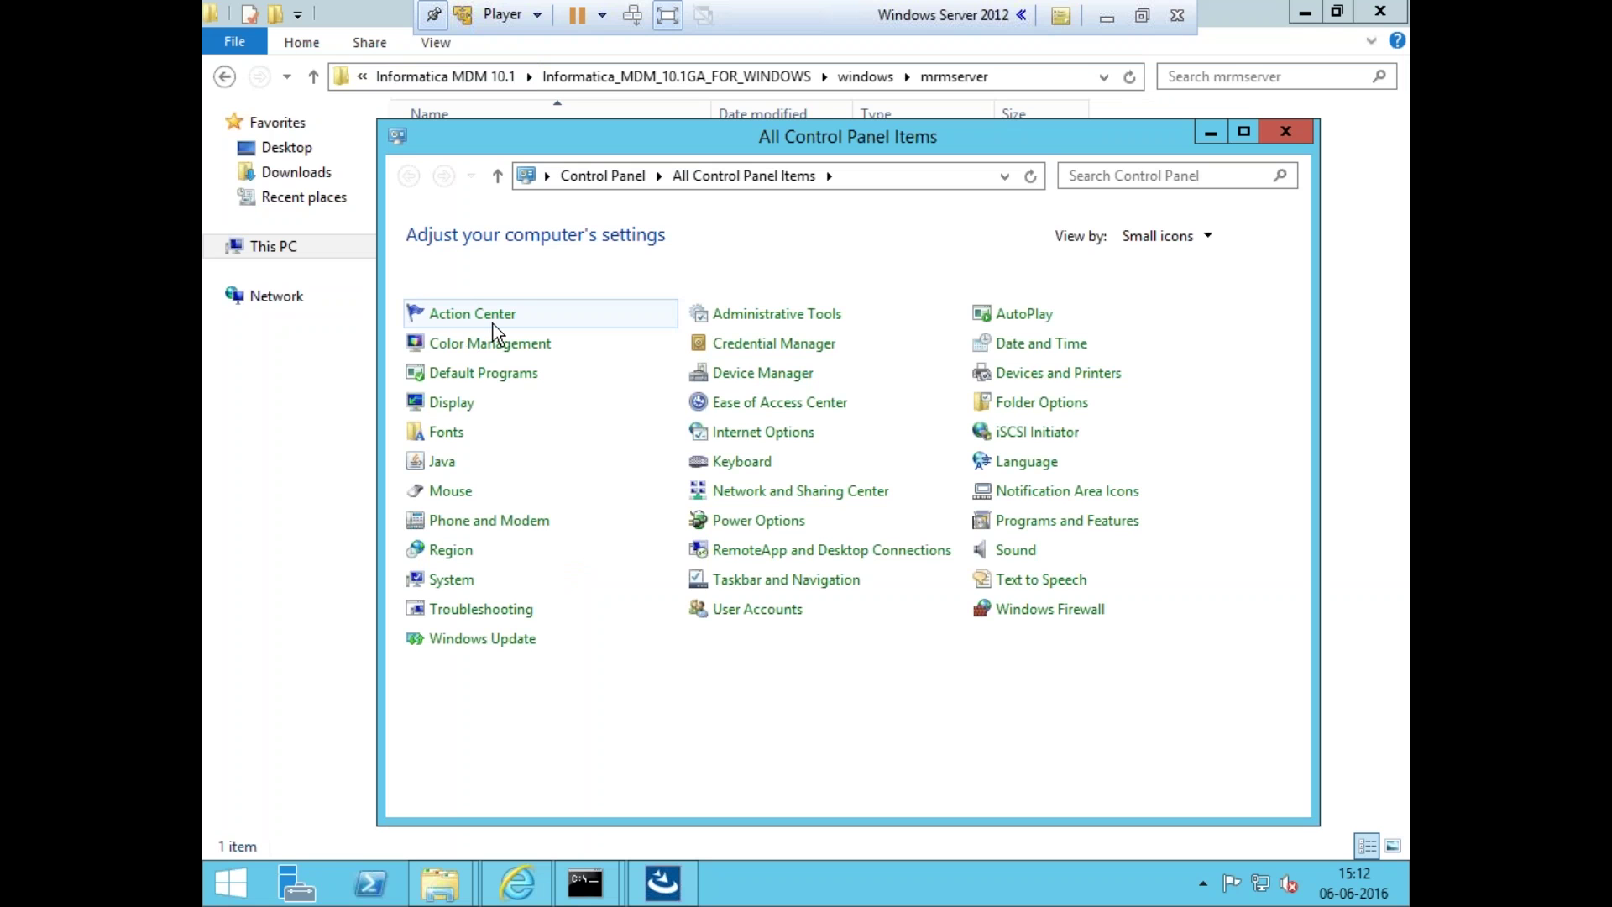
{"action": "left_click", "coordinate": [468, 314]}
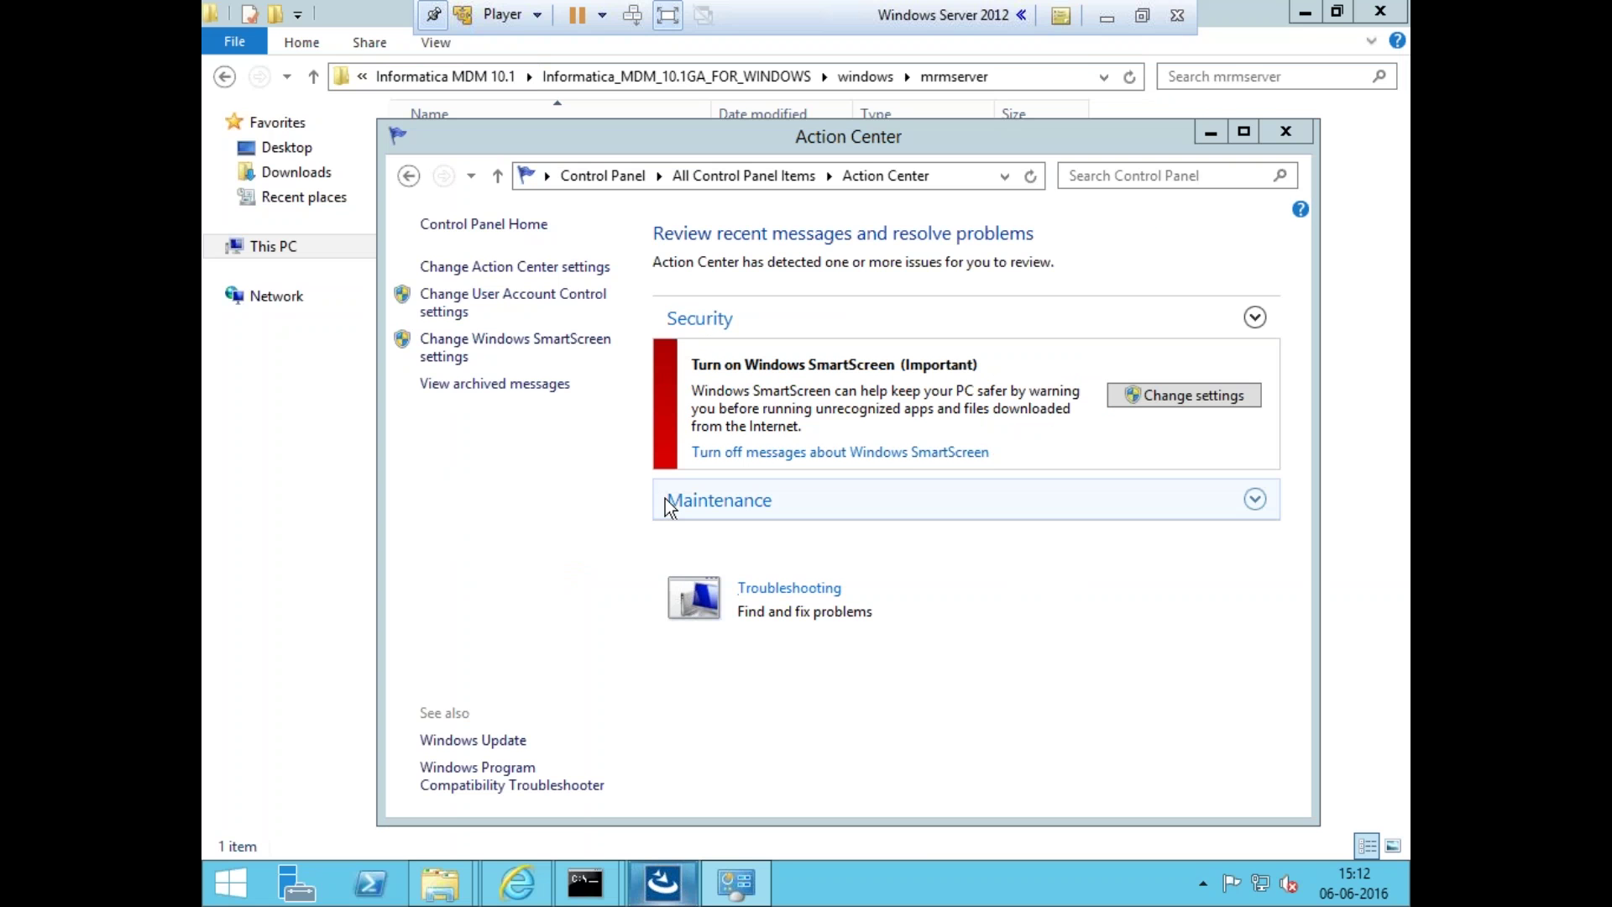
{"action": "left_click", "coordinate": [589, 542]}
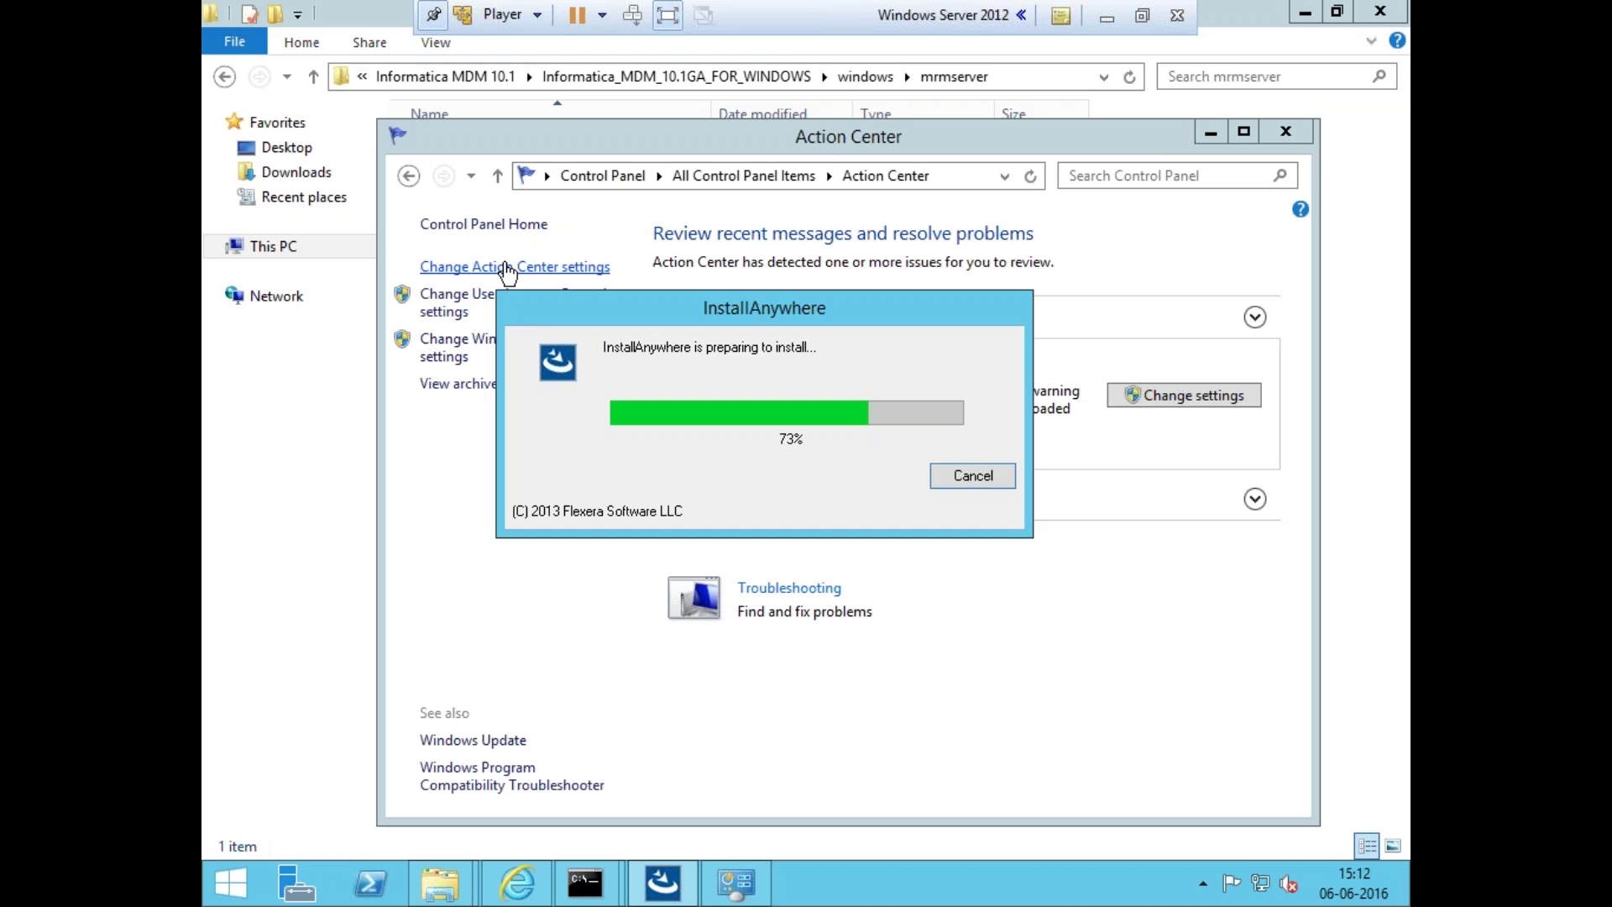
{"action": "left_click_drag", "start_coordinate": [534, 305], "coordinate": [558, 406]}
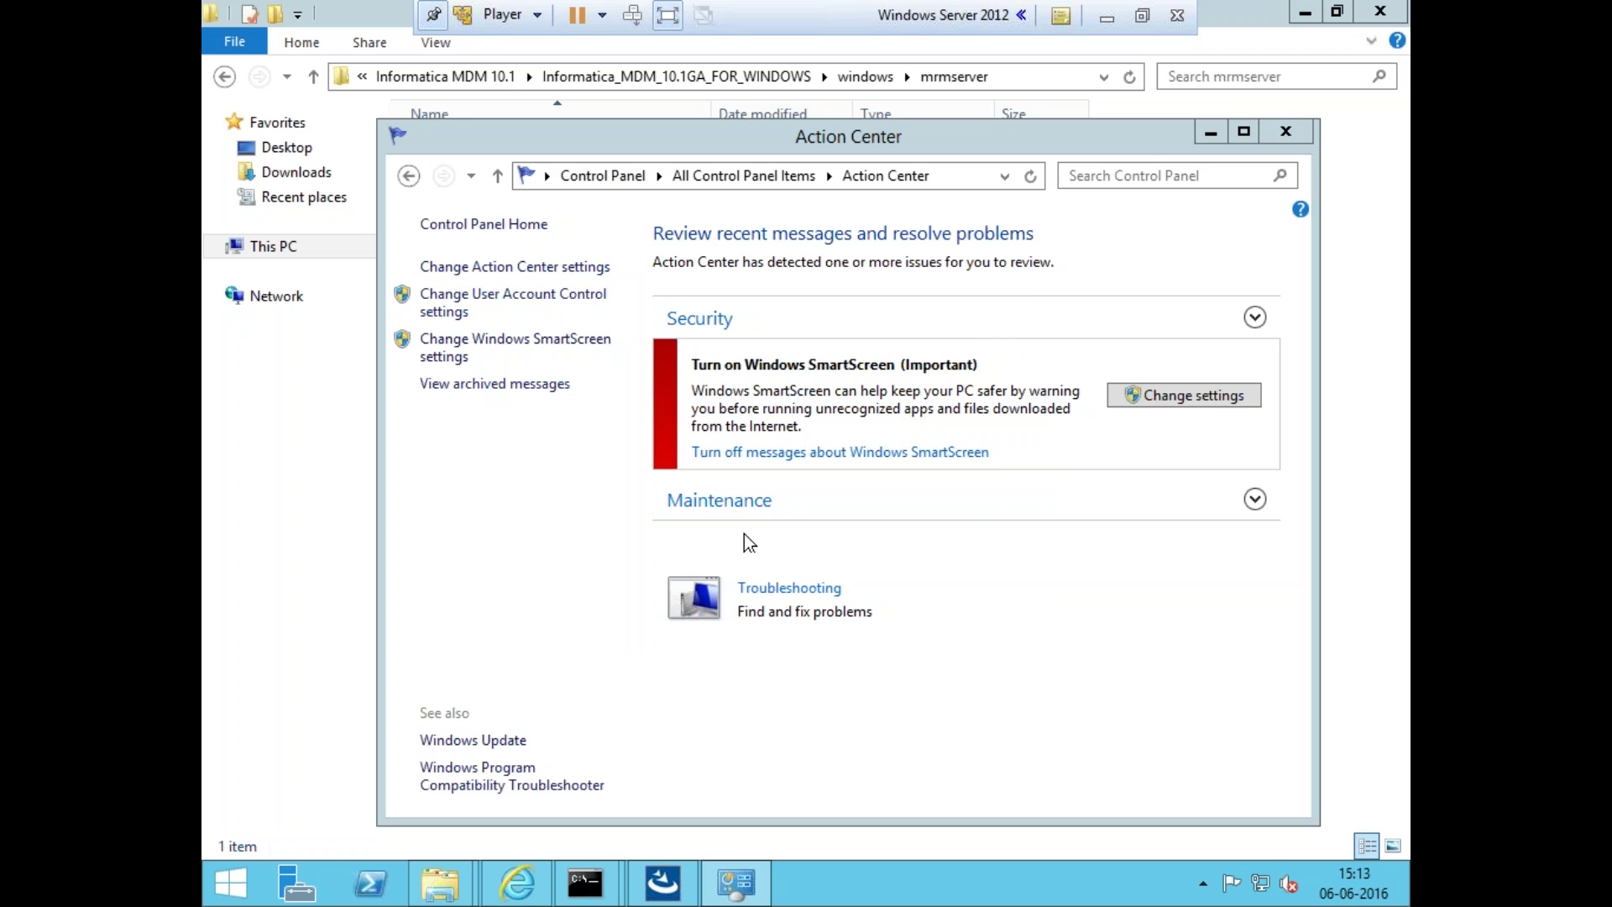
{"action": "left_click", "coordinate": [672, 897]}
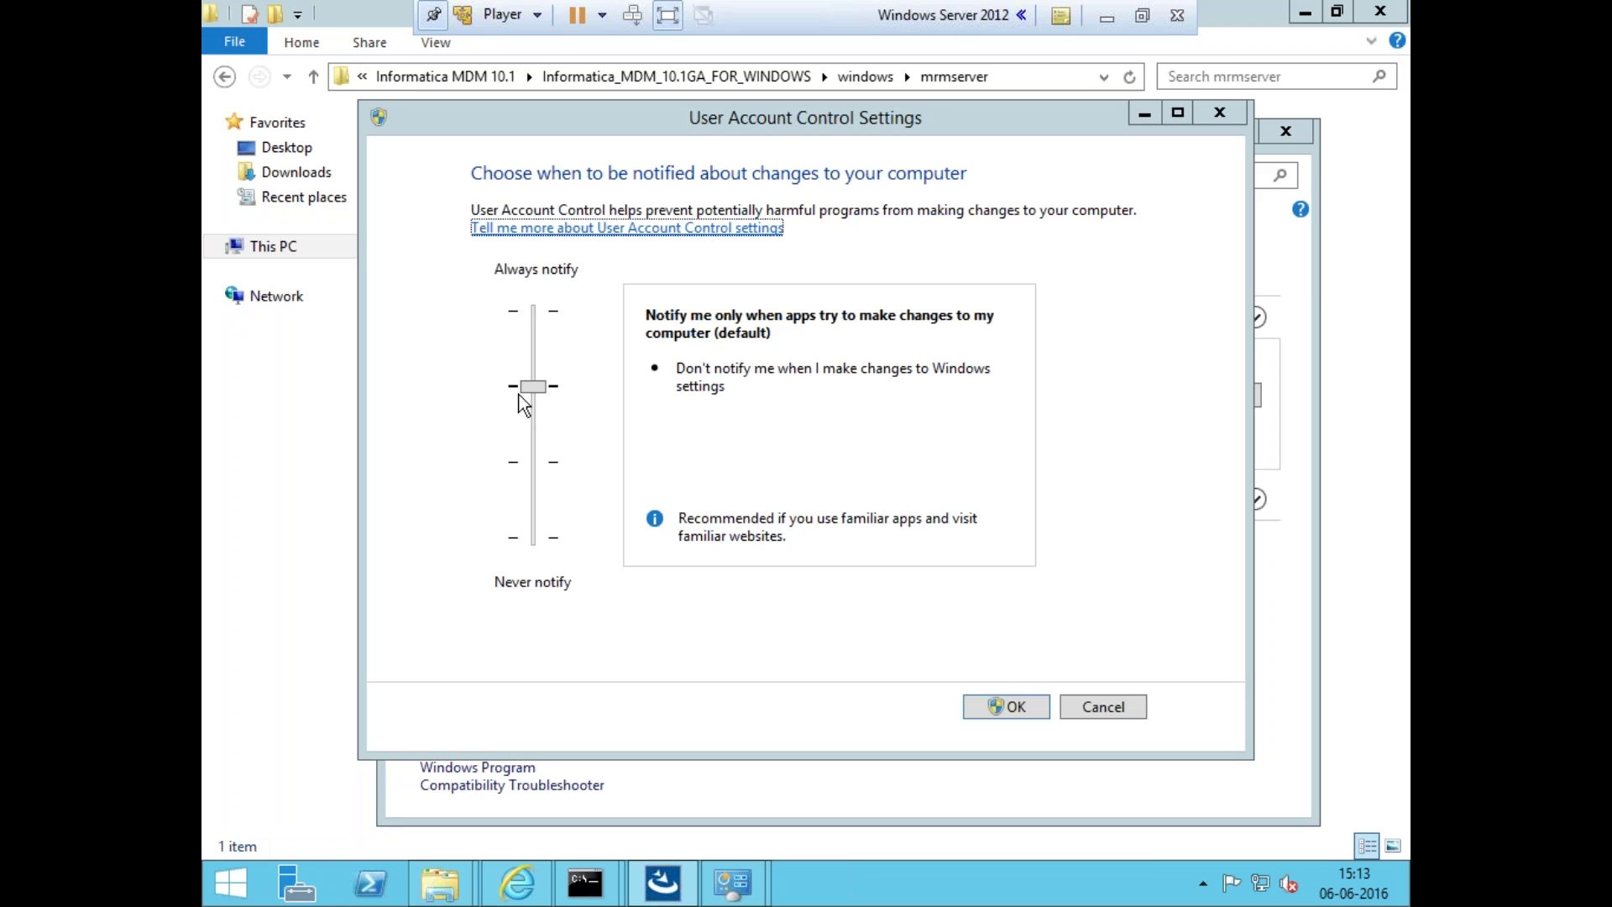
- Set User Account Control to Never notify, review Action Center message settings, then close it
{"action": "left_click", "coordinate": [532, 544]}
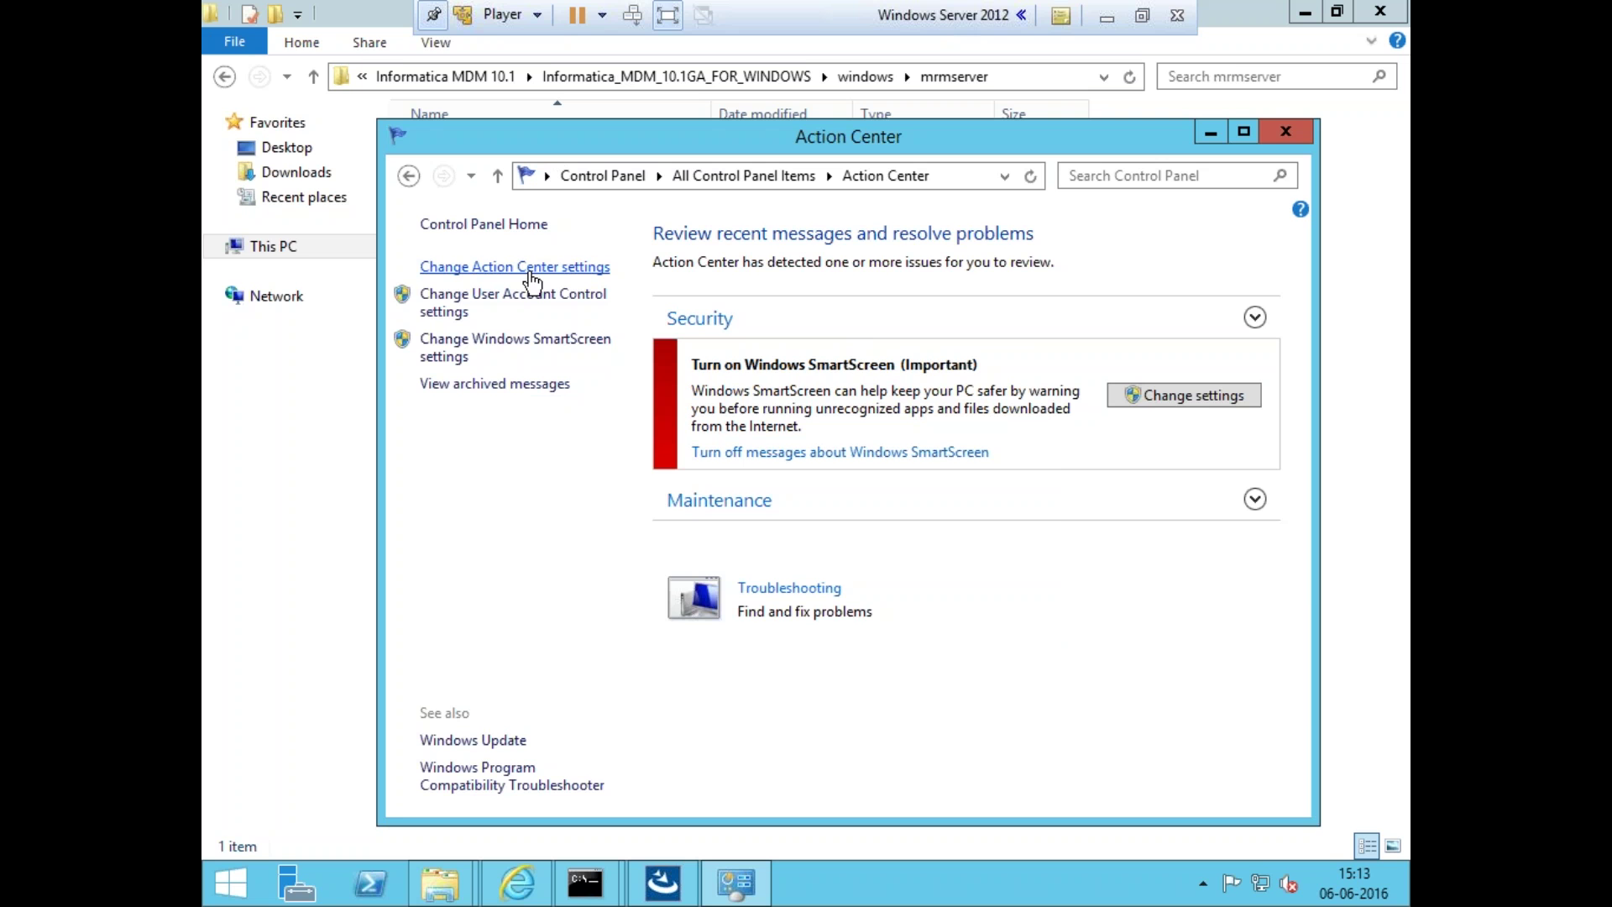
{"action": "left_click", "coordinate": [538, 278]}
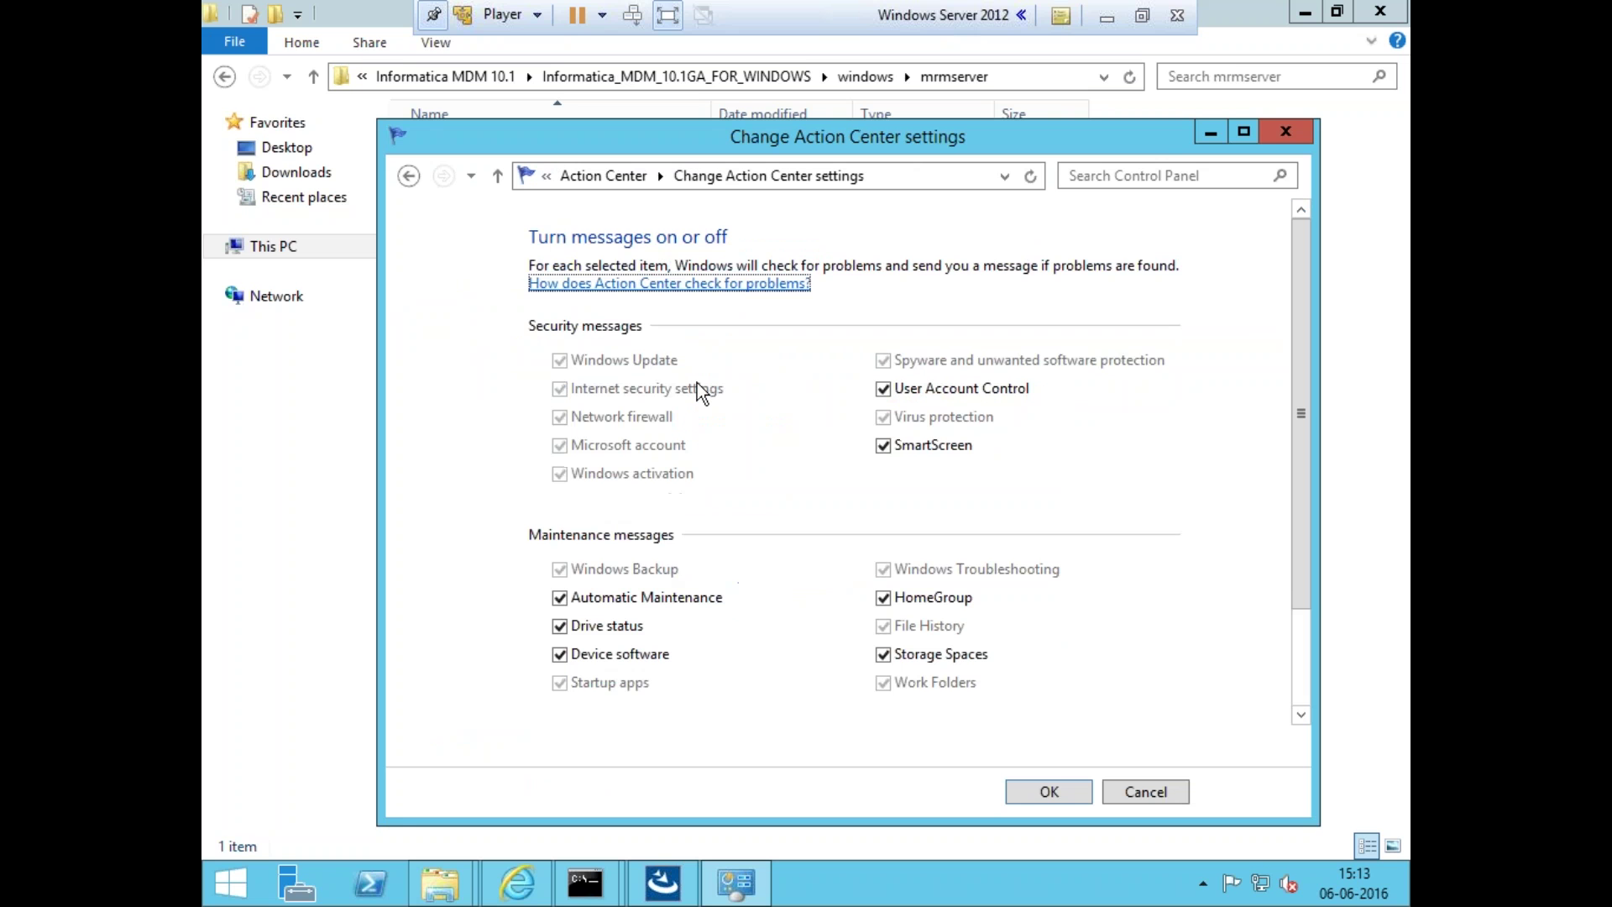
{"action": "left_click", "coordinate": [408, 176]}
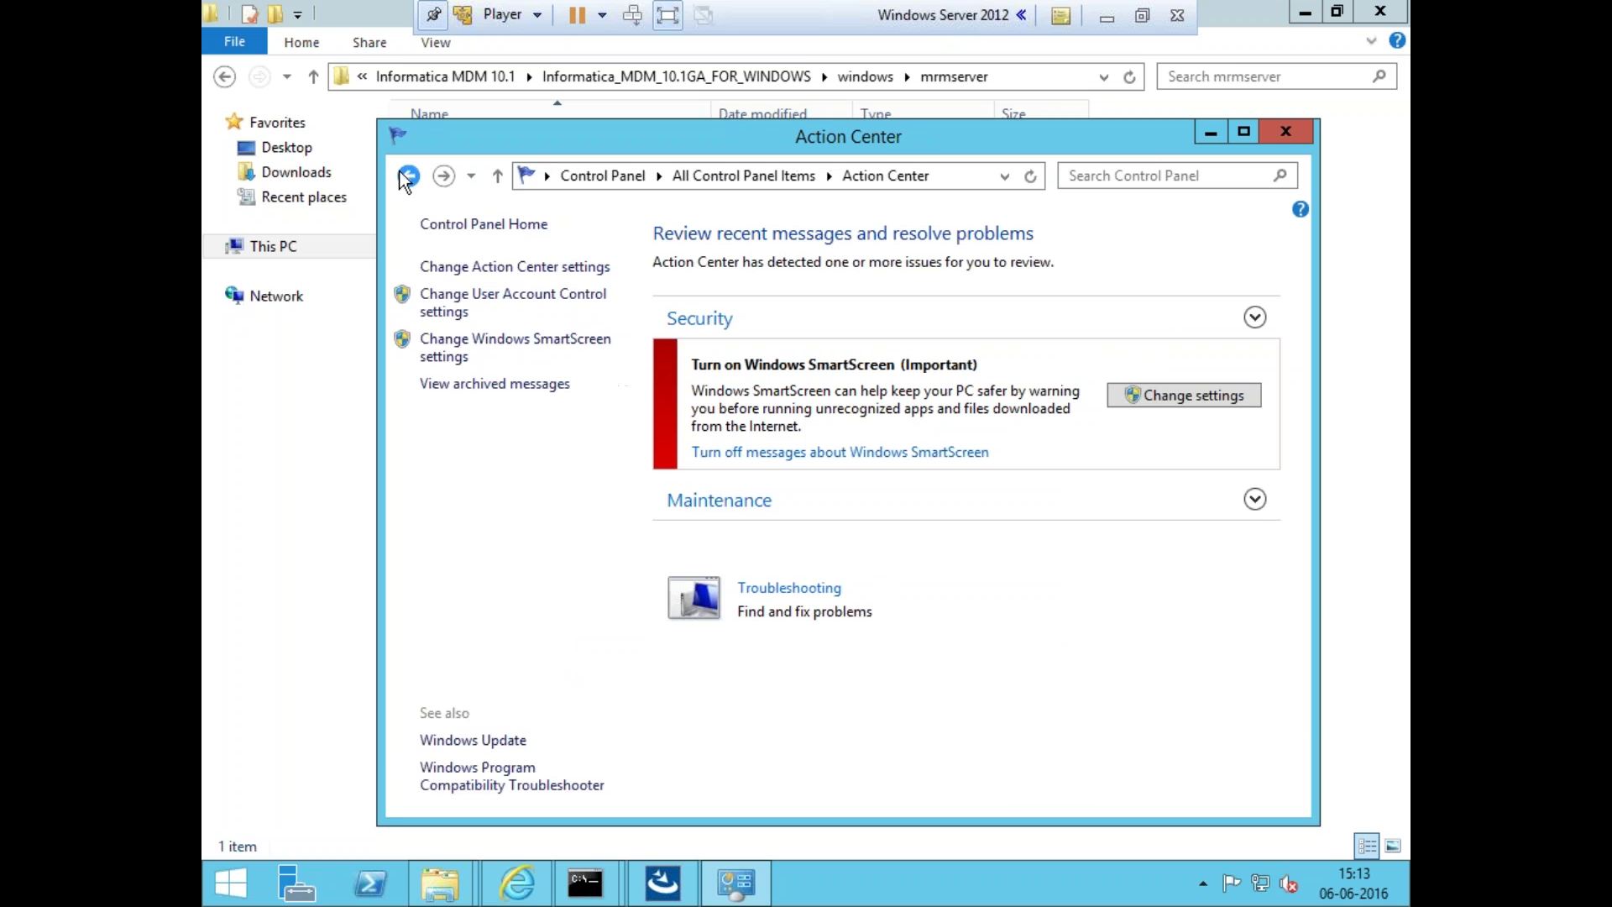
{"action": "left_click", "coordinate": [1309, 127]}
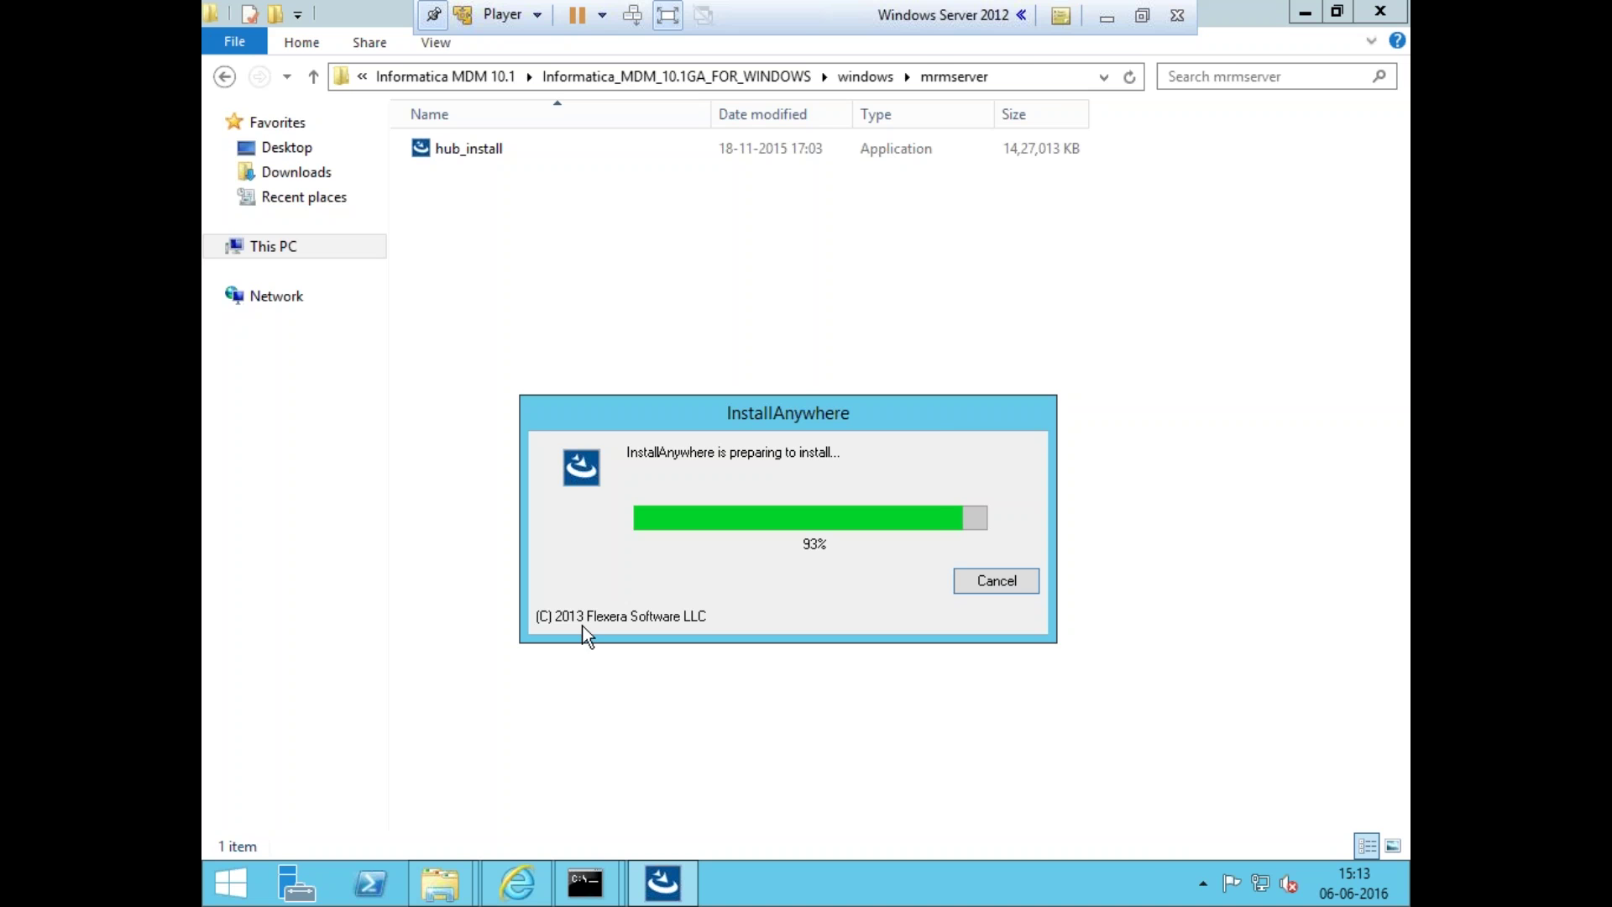
- In the JBoss console, view the deployments, JVM status and environment pages
{"action": "left_click", "coordinate": [504, 895]}
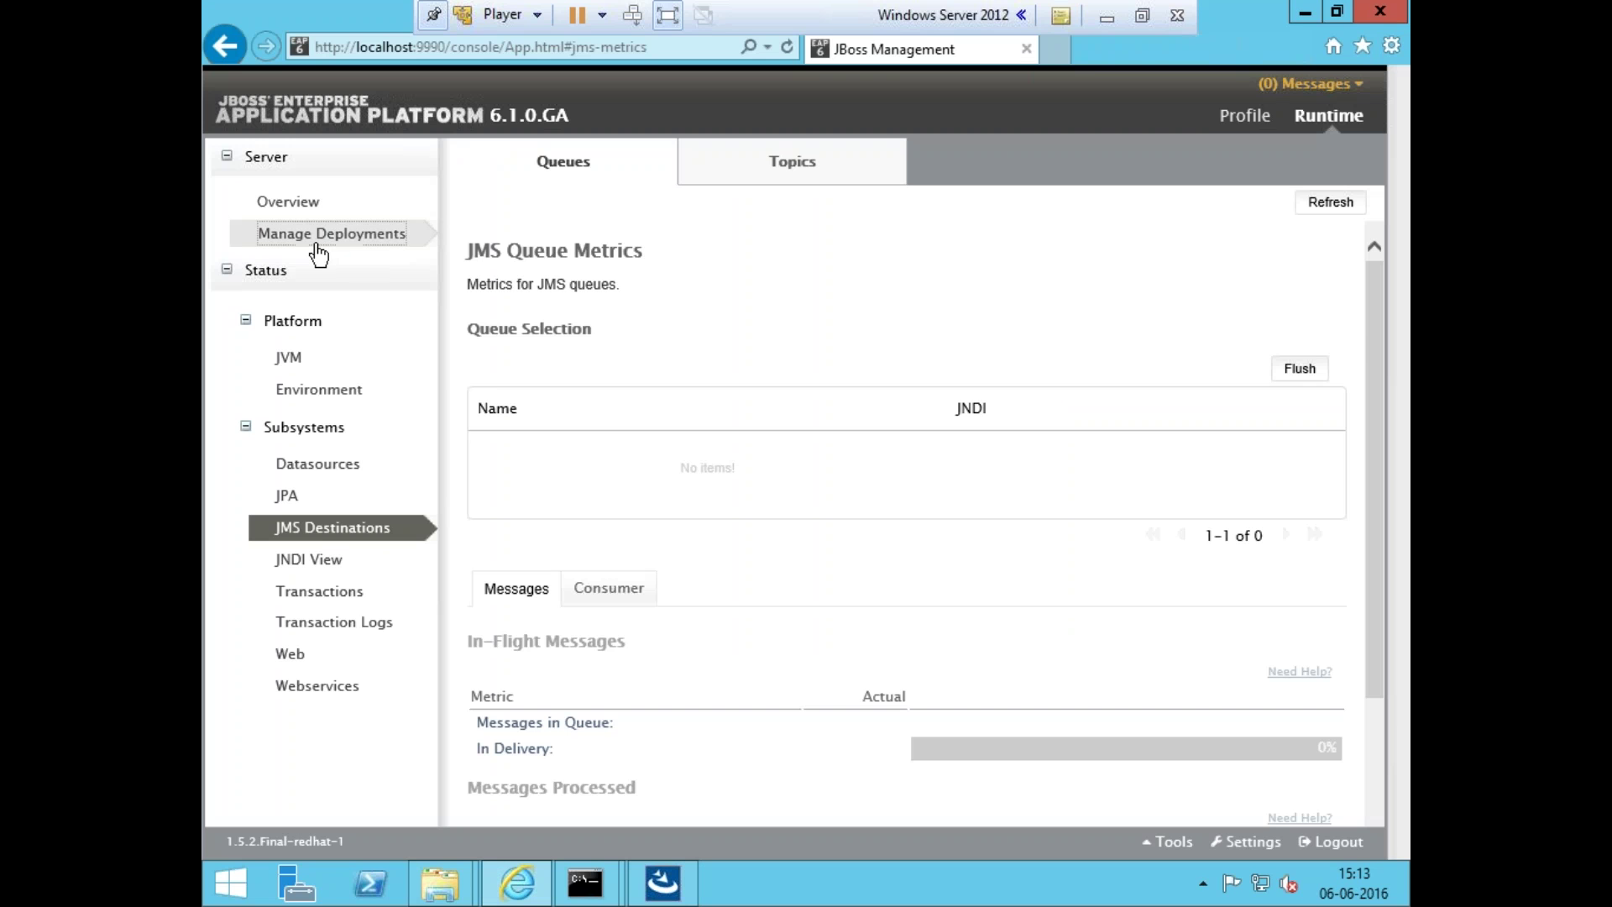
{"action": "left_click", "coordinate": [318, 246]}
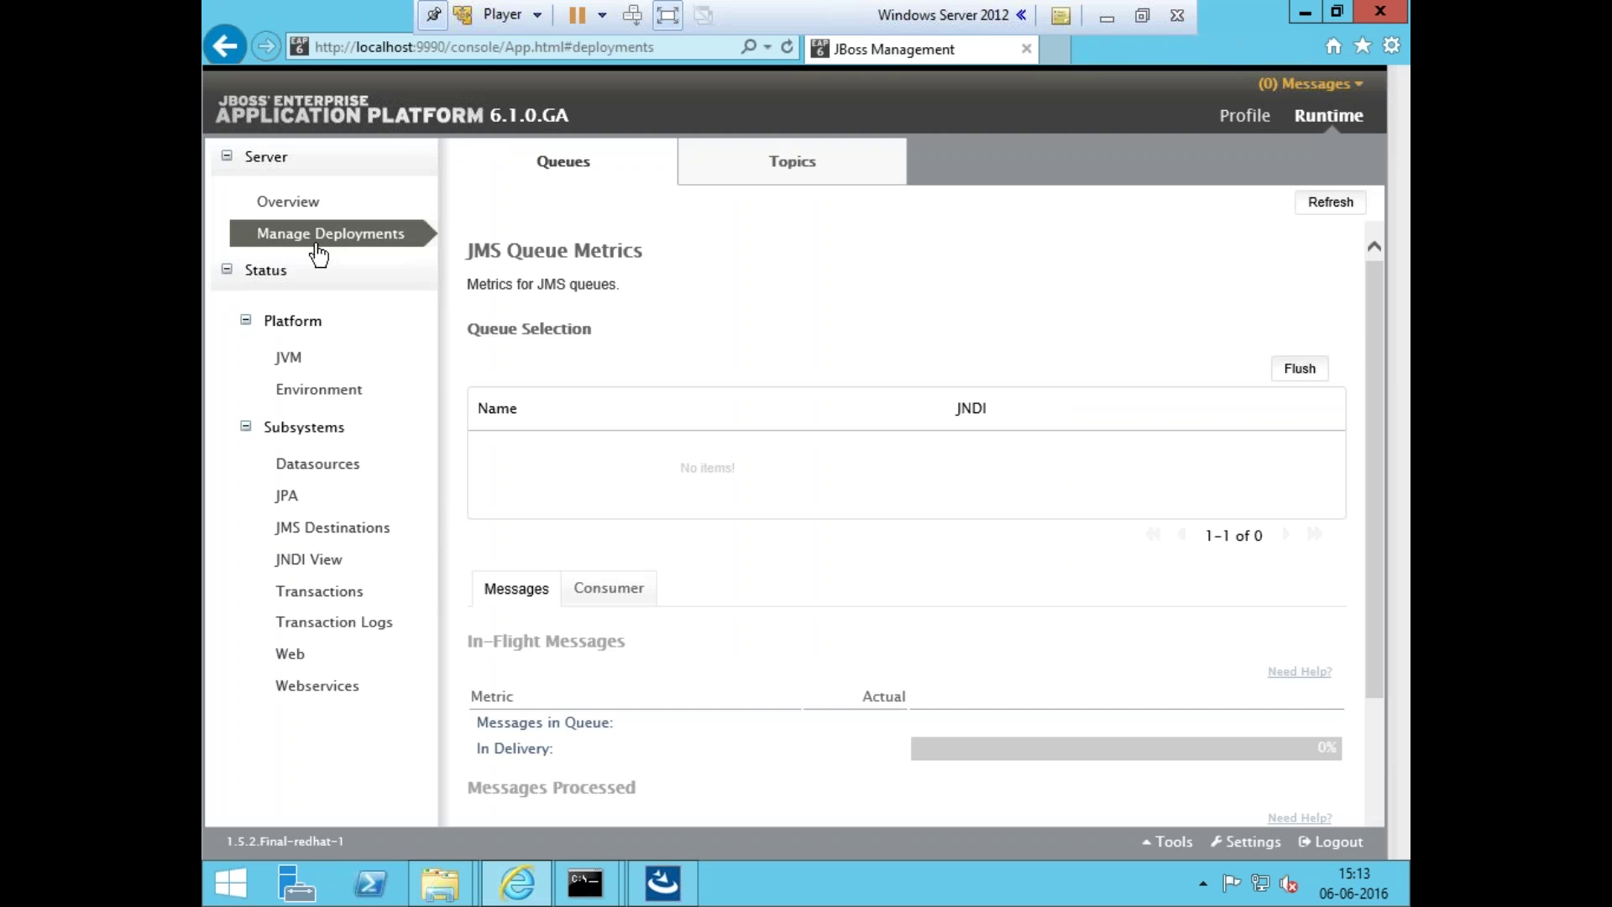
{"action": "left_click", "coordinate": [356, 361]}
{"action": "left_click", "coordinate": [346, 391]}
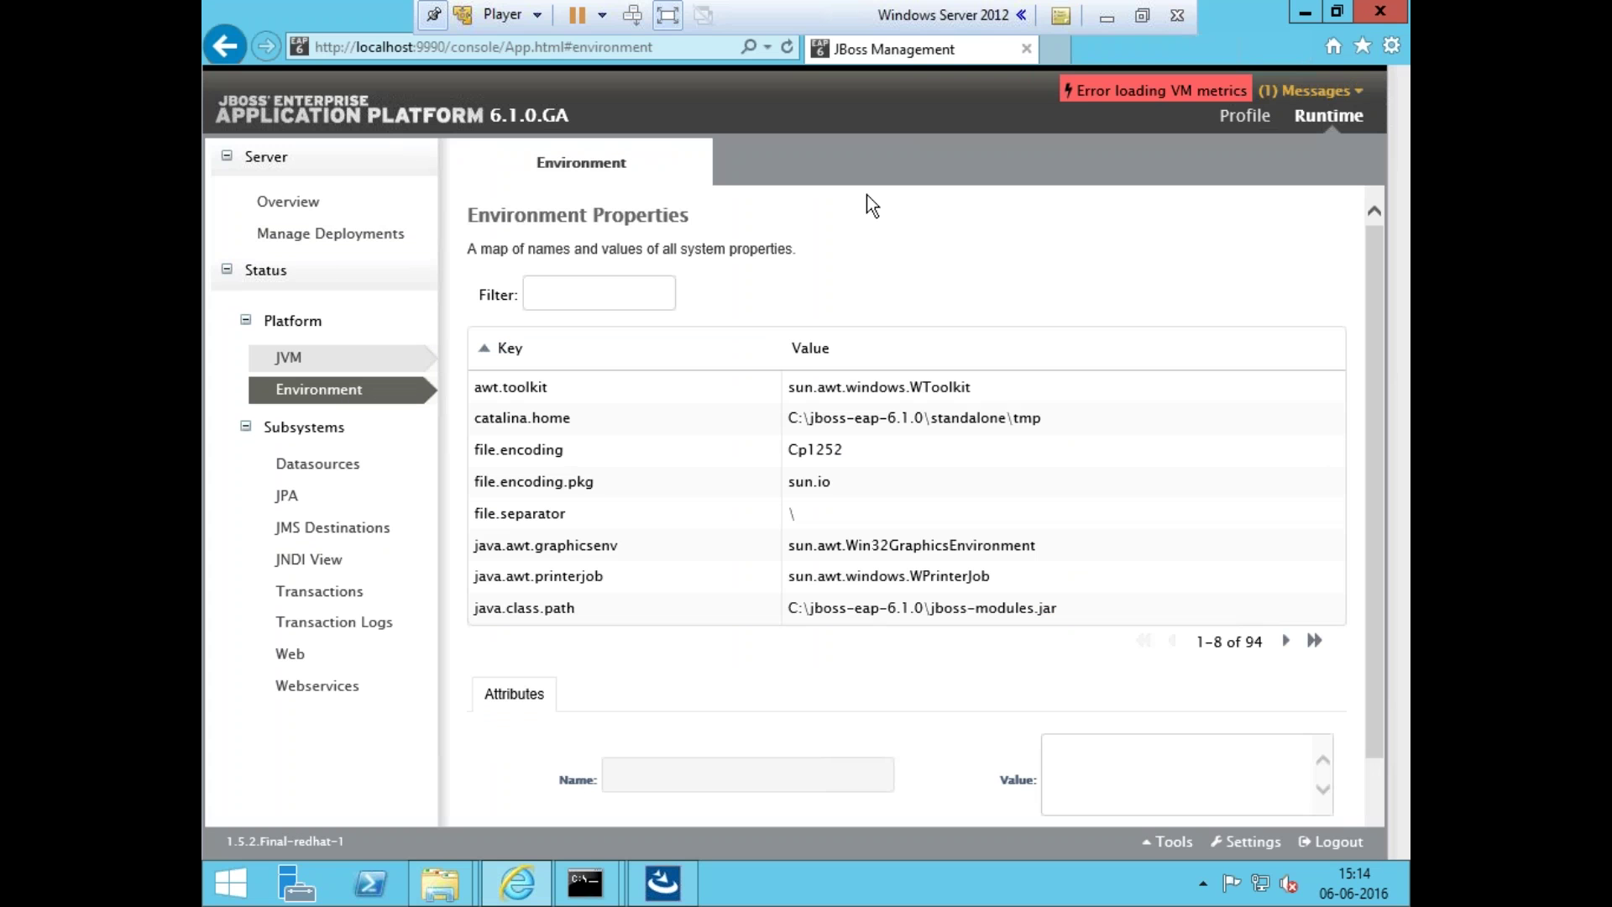
- Open the server overview, check environment, JPA and JMS pages, then return to deployments
{"action": "left_click", "coordinate": [516, 52]}
{"action": "left_click", "coordinate": [546, 47]}
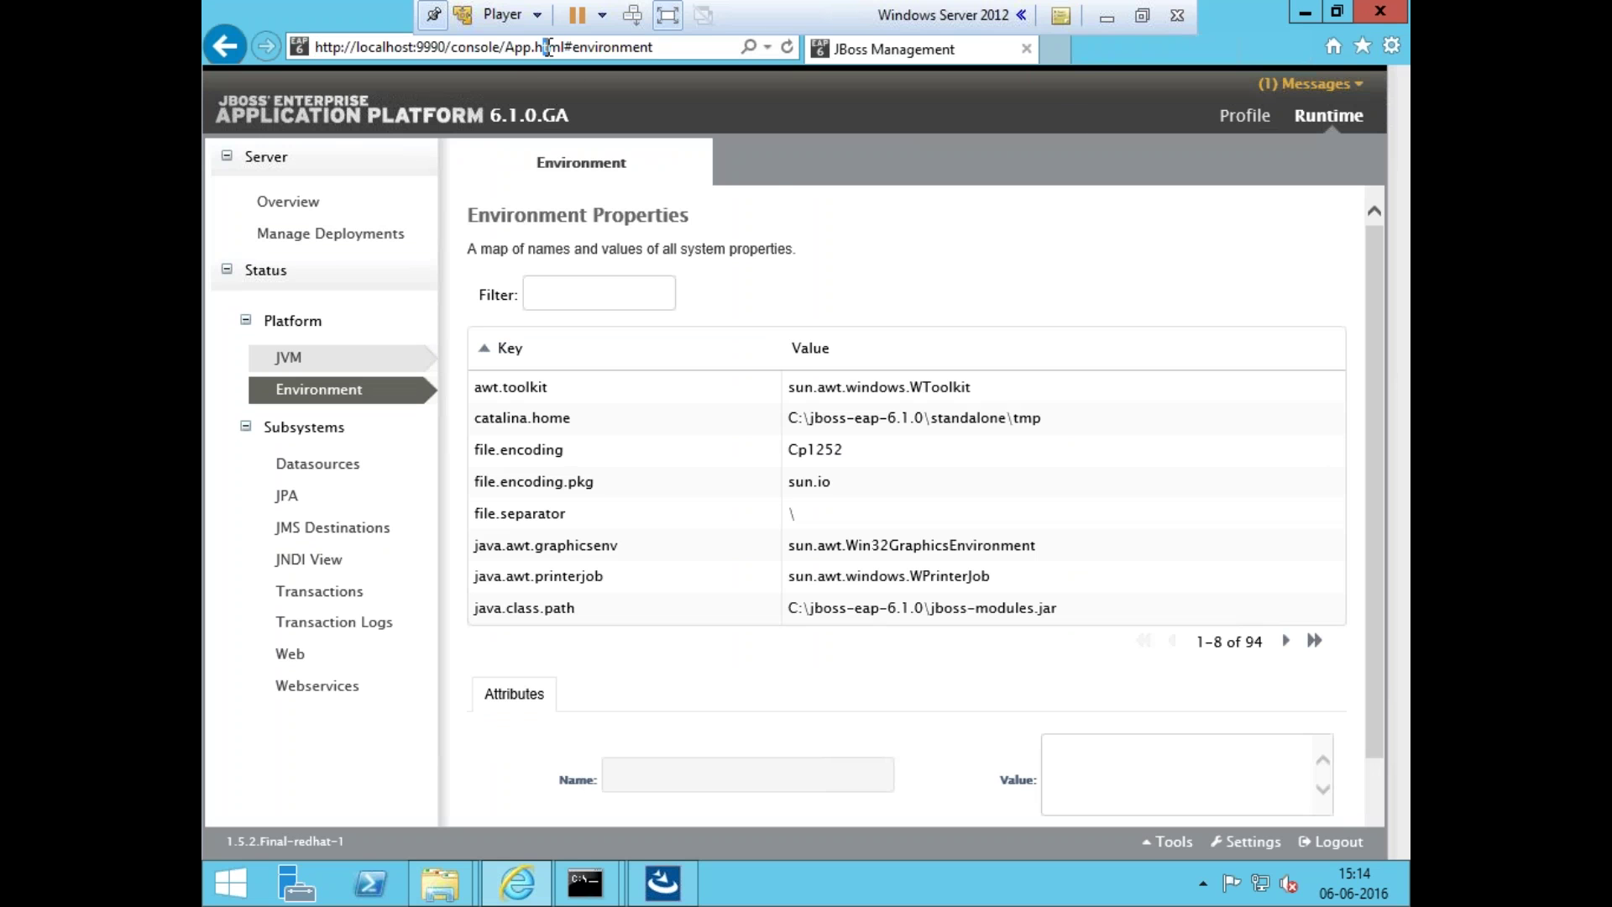
{"action": "key", "text": "shift+End"}
{"action": "type", "text": "tm"}
{"action": "left_click", "coordinate": [718, 74]}
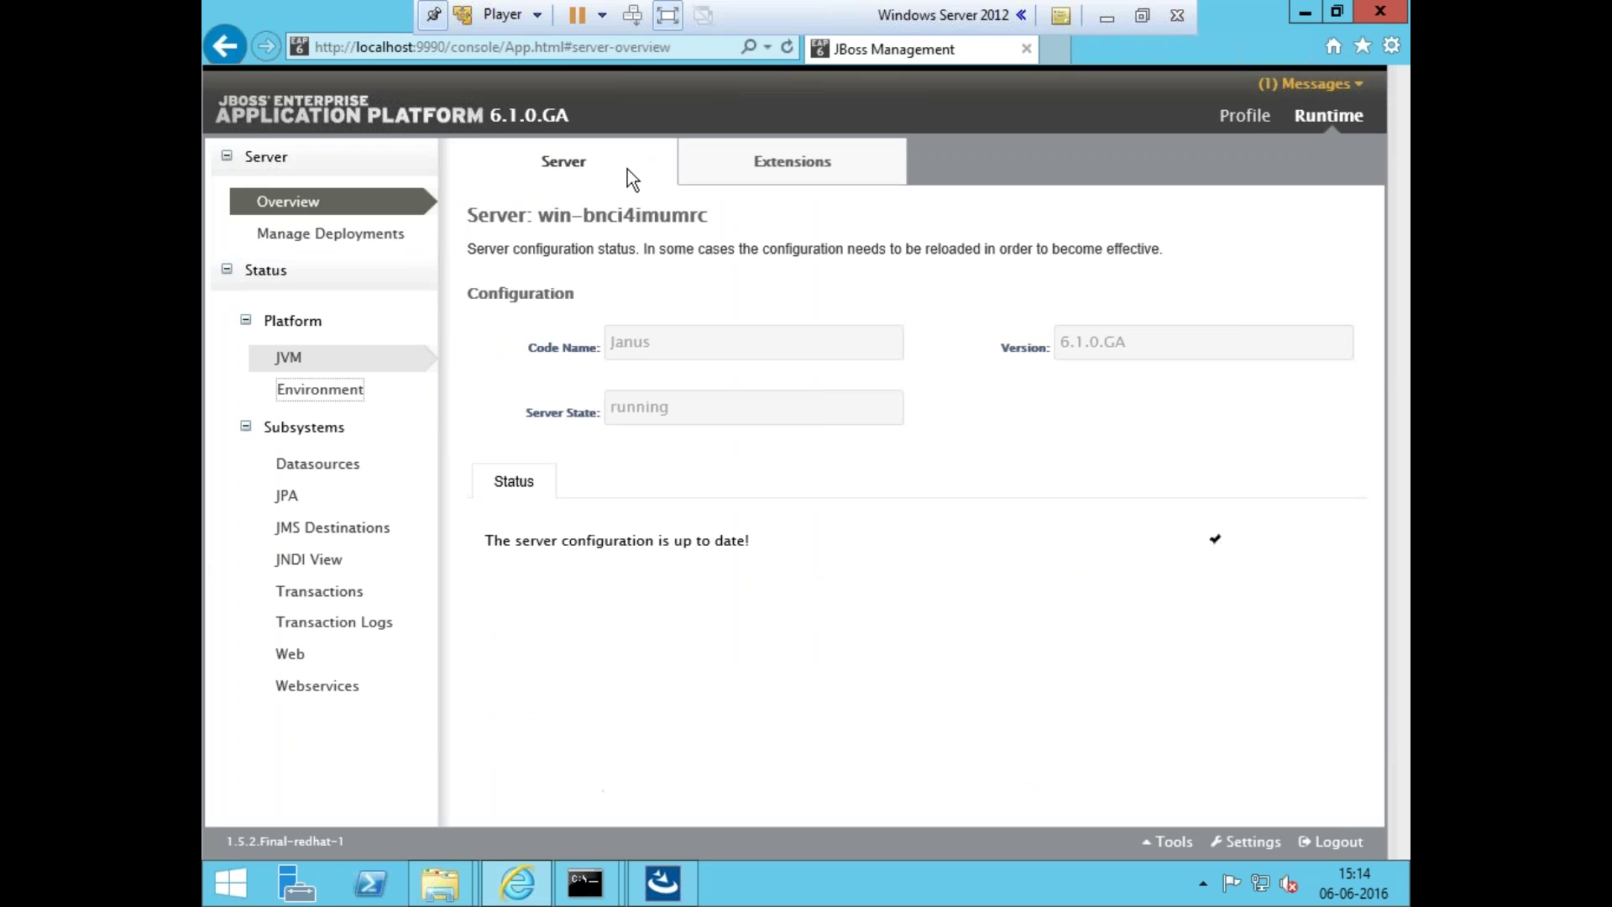
{"action": "left_click", "coordinate": [284, 379]}
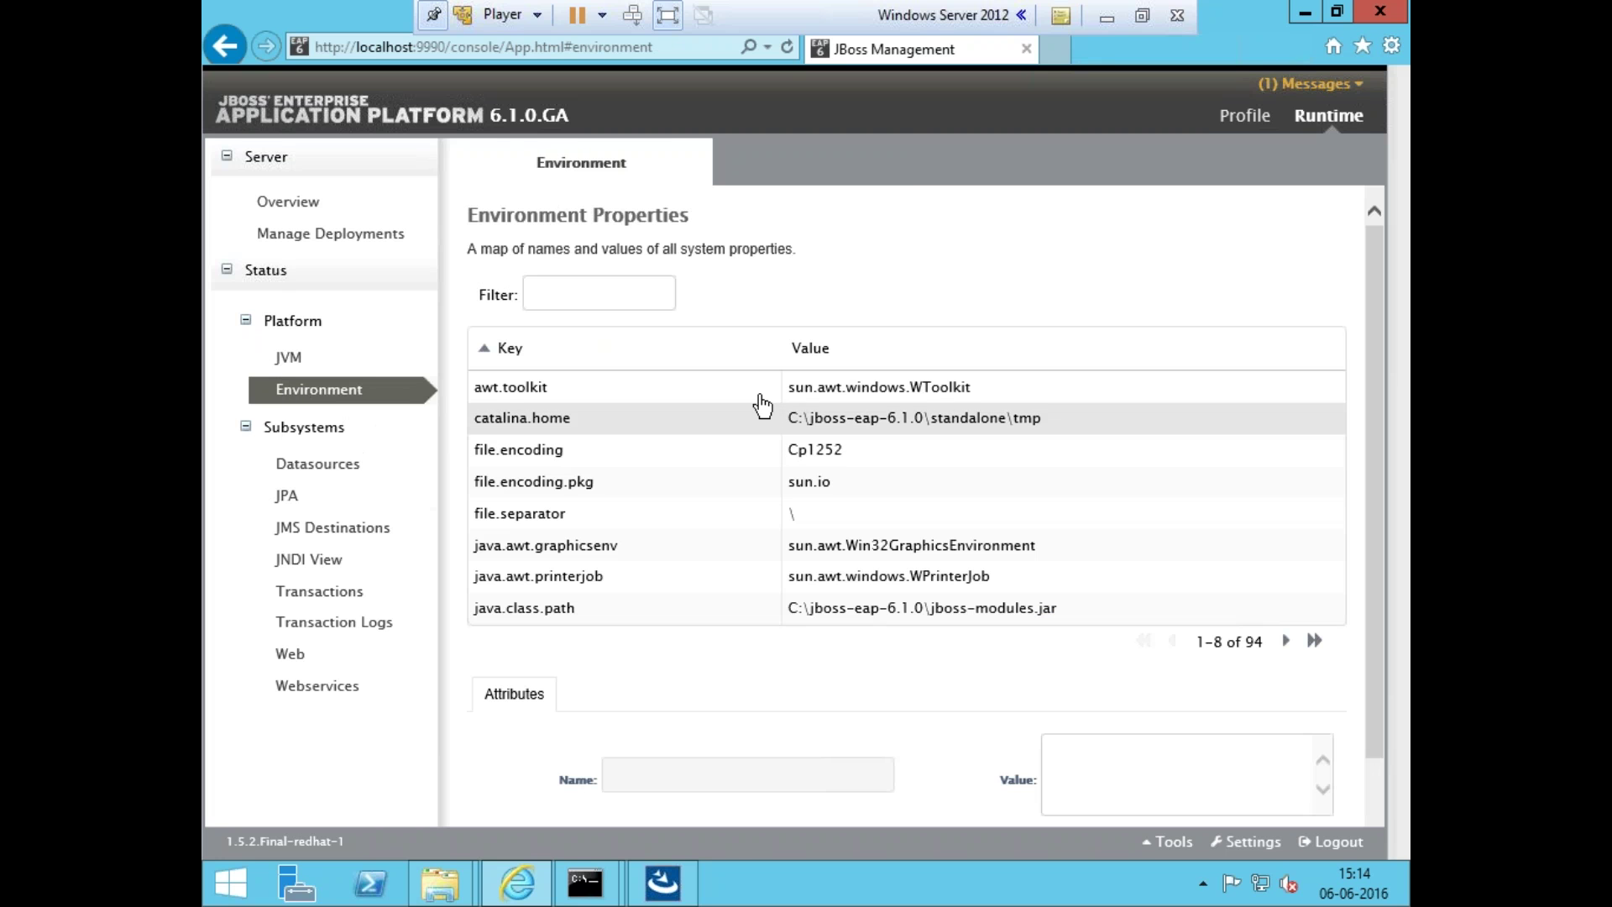
{"action": "left_click", "coordinate": [335, 497]}
{"action": "left_click", "coordinate": [308, 537]}
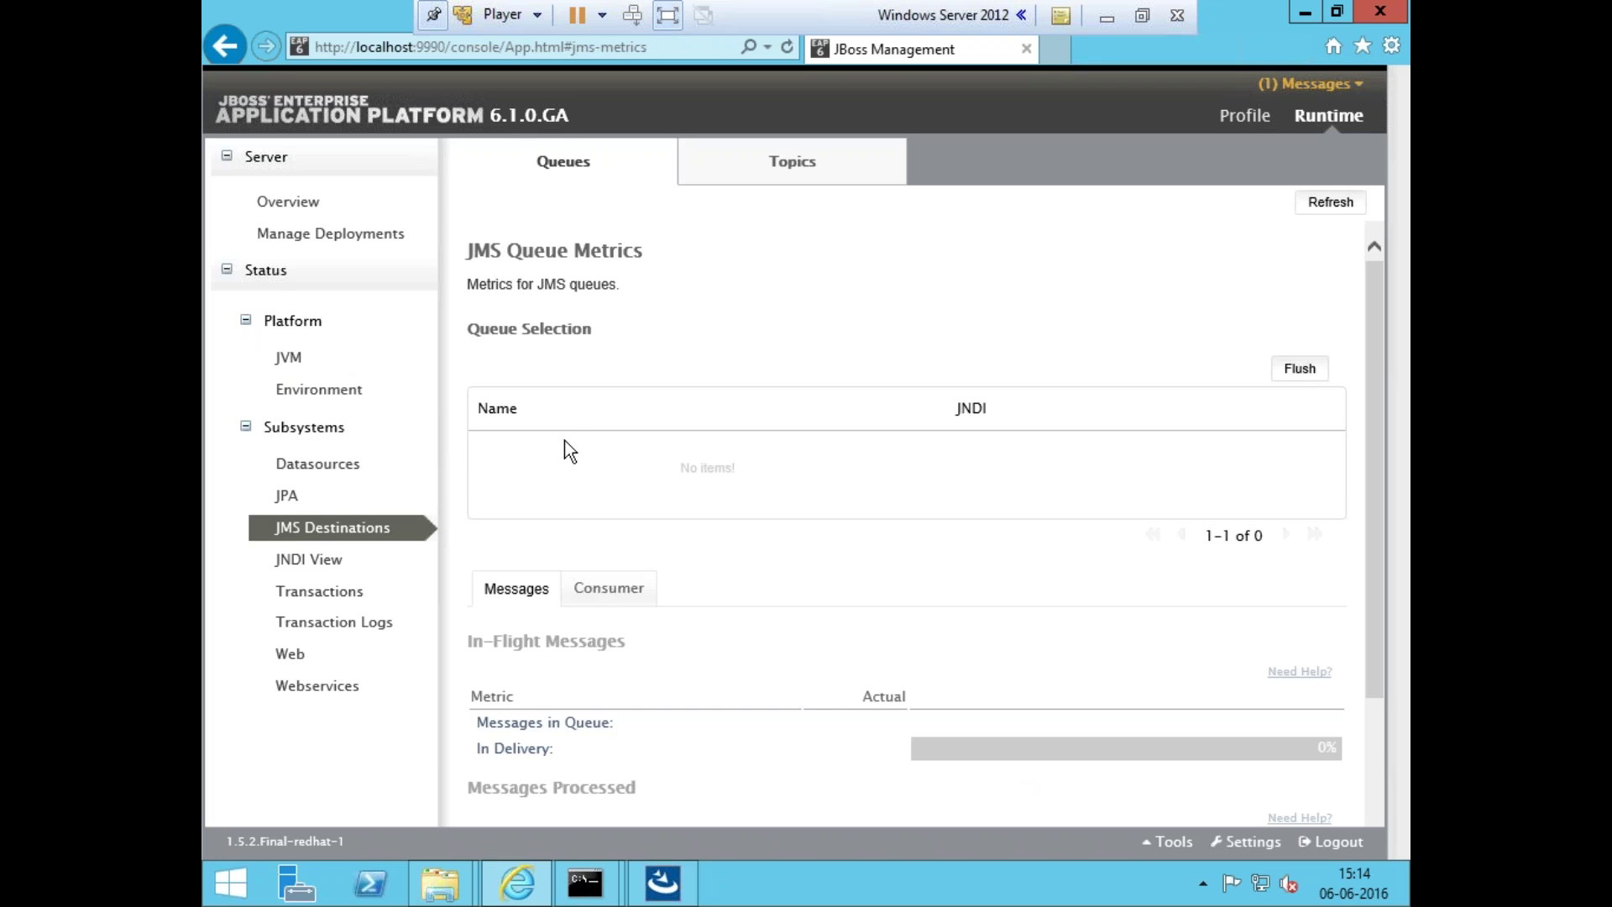
{"action": "left_click", "coordinate": [381, 235]}
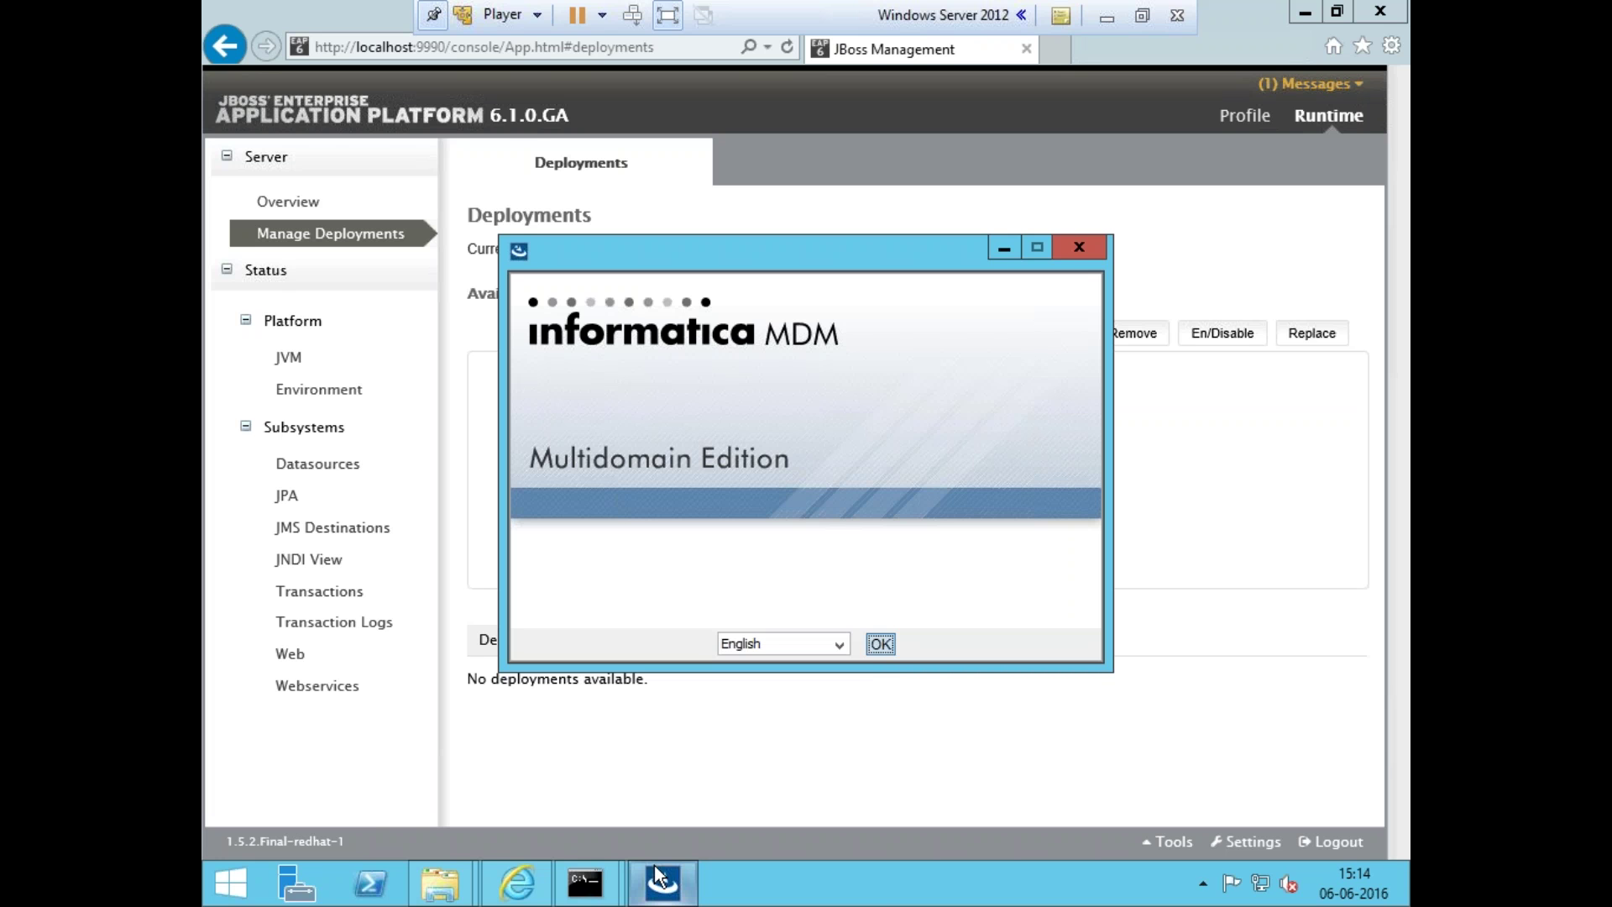
- Confirm English as the installer language, then glance at the install steps and return
{"action": "left_click", "coordinate": [882, 645]}
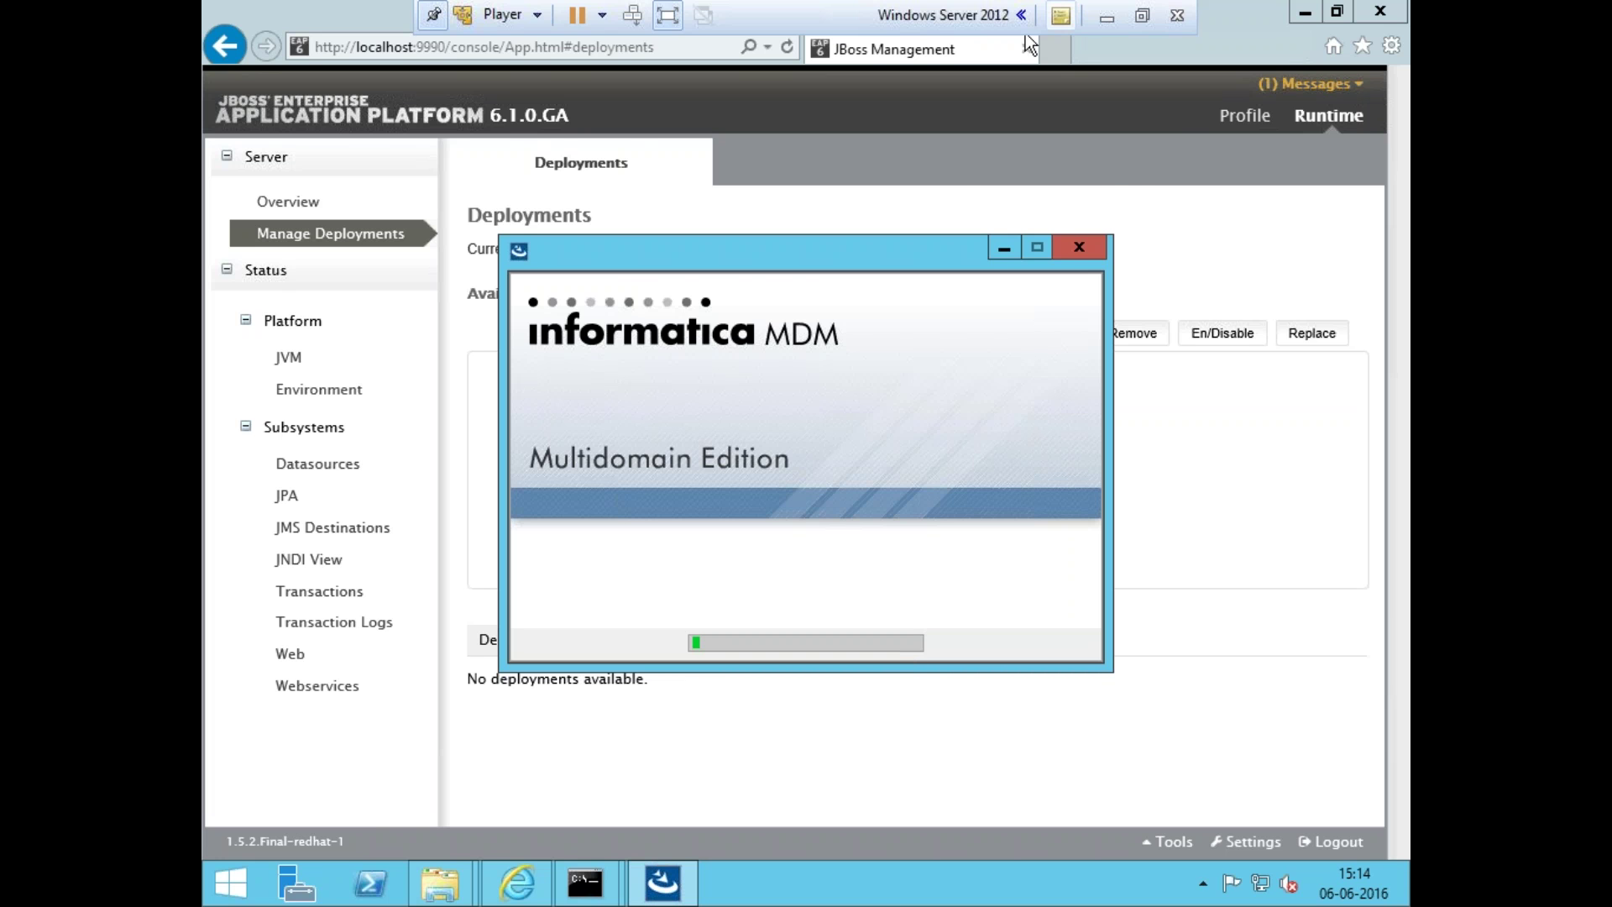
{"action": "left_click", "coordinate": [1106, 15]}
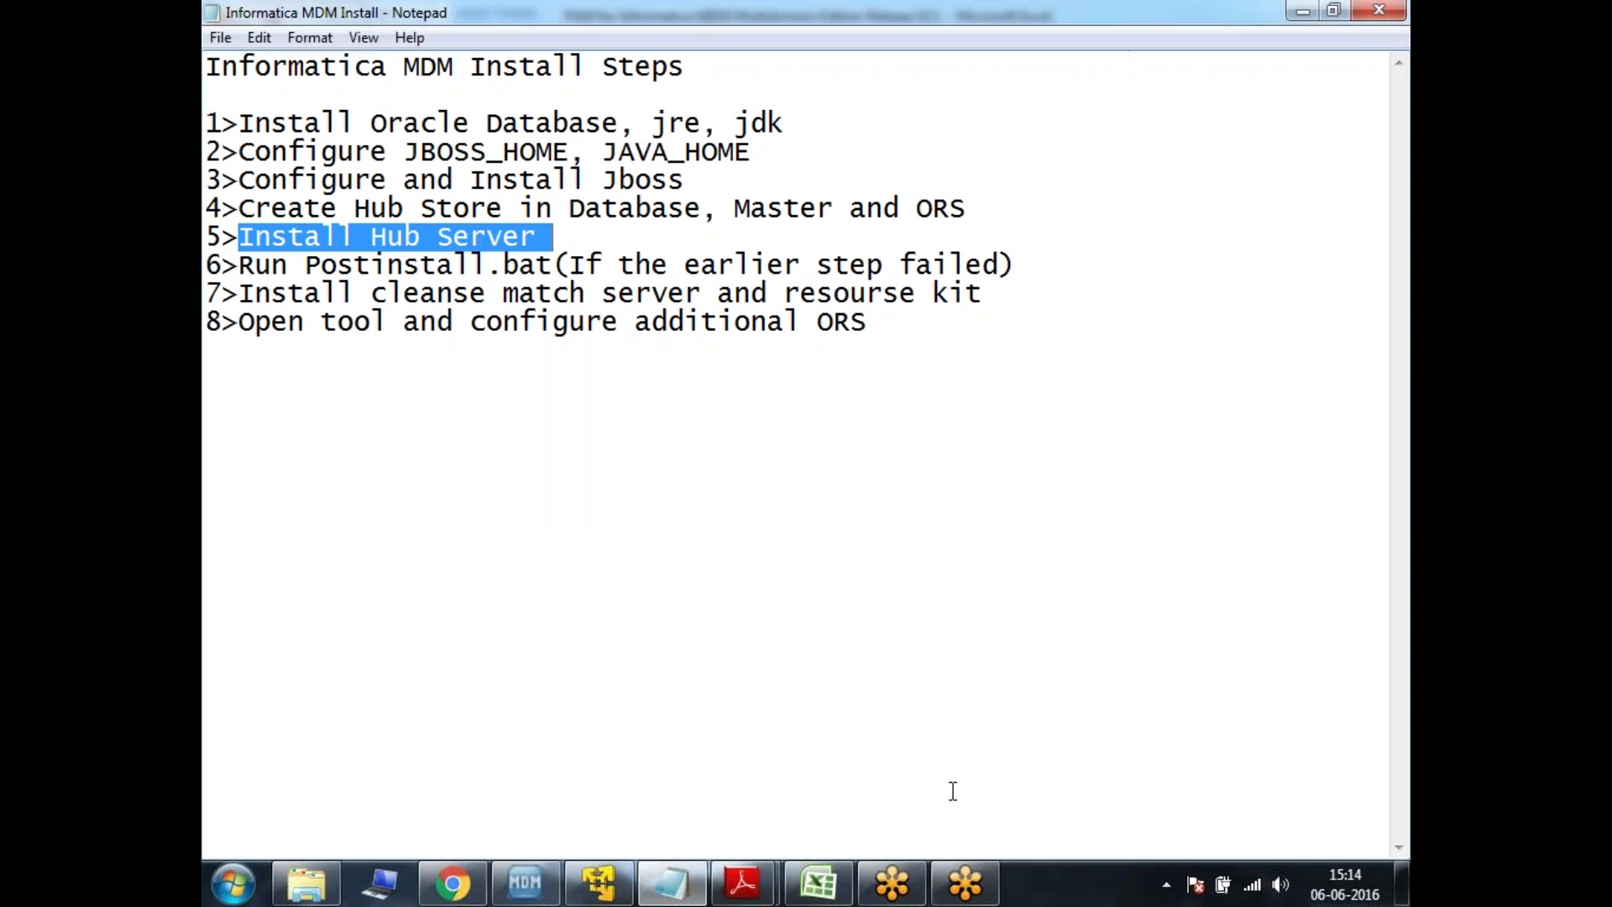
{"action": "left_click", "coordinate": [624, 898]}
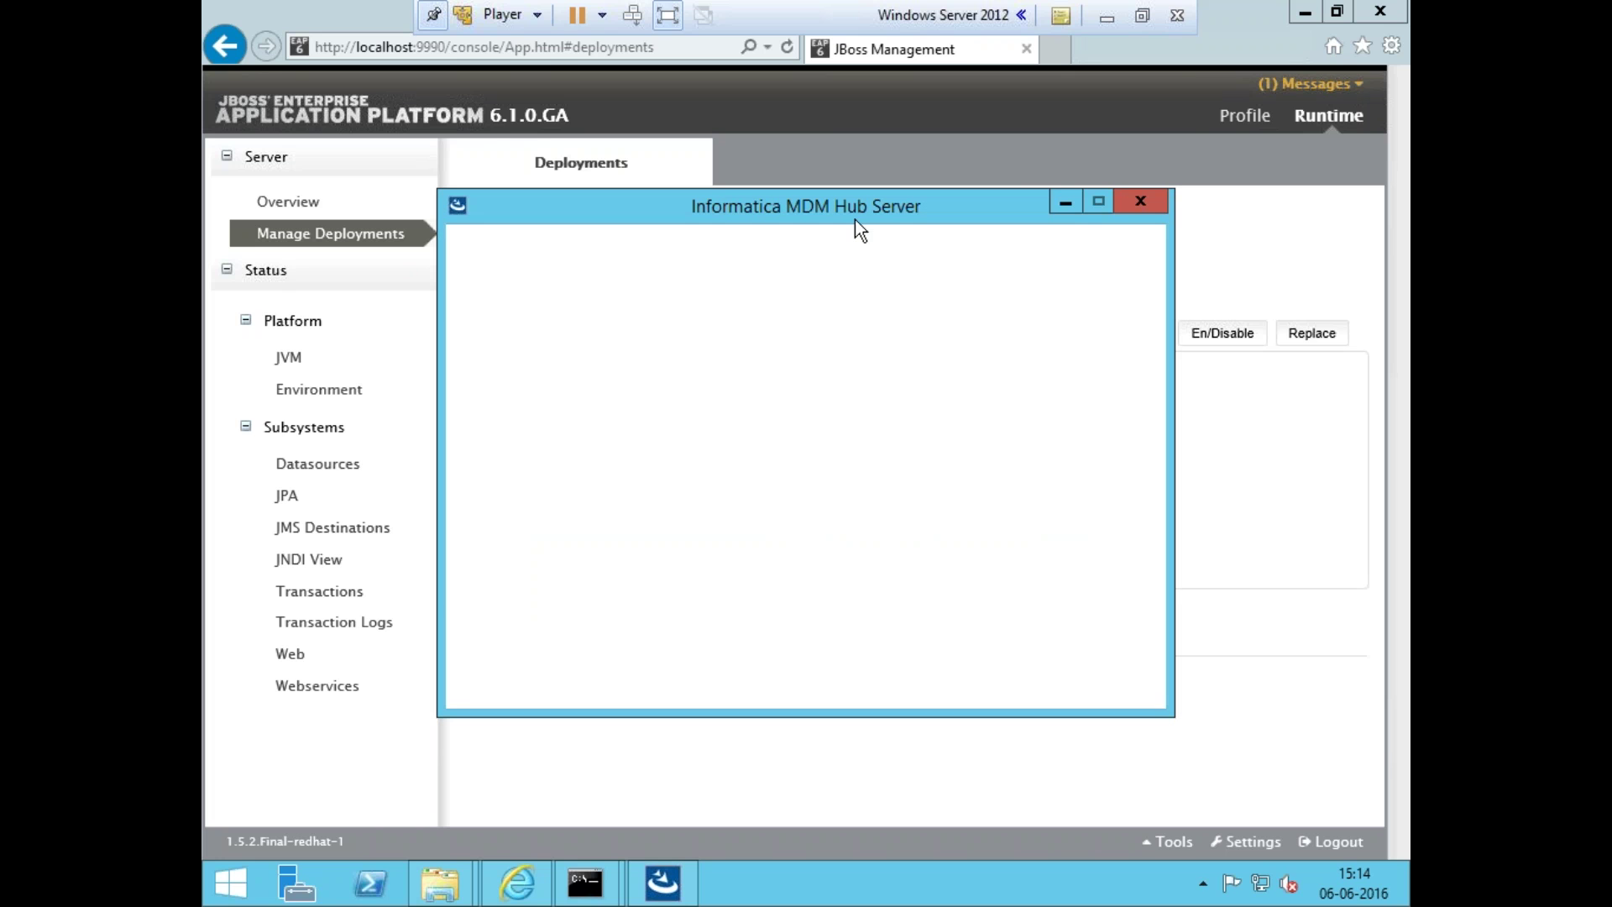
- Accept the license agreement and keep the default C:\infamdm\hub\server install folder
{"action": "left_click_drag", "start_coordinate": [852, 207], "coordinate": [820, 144]}
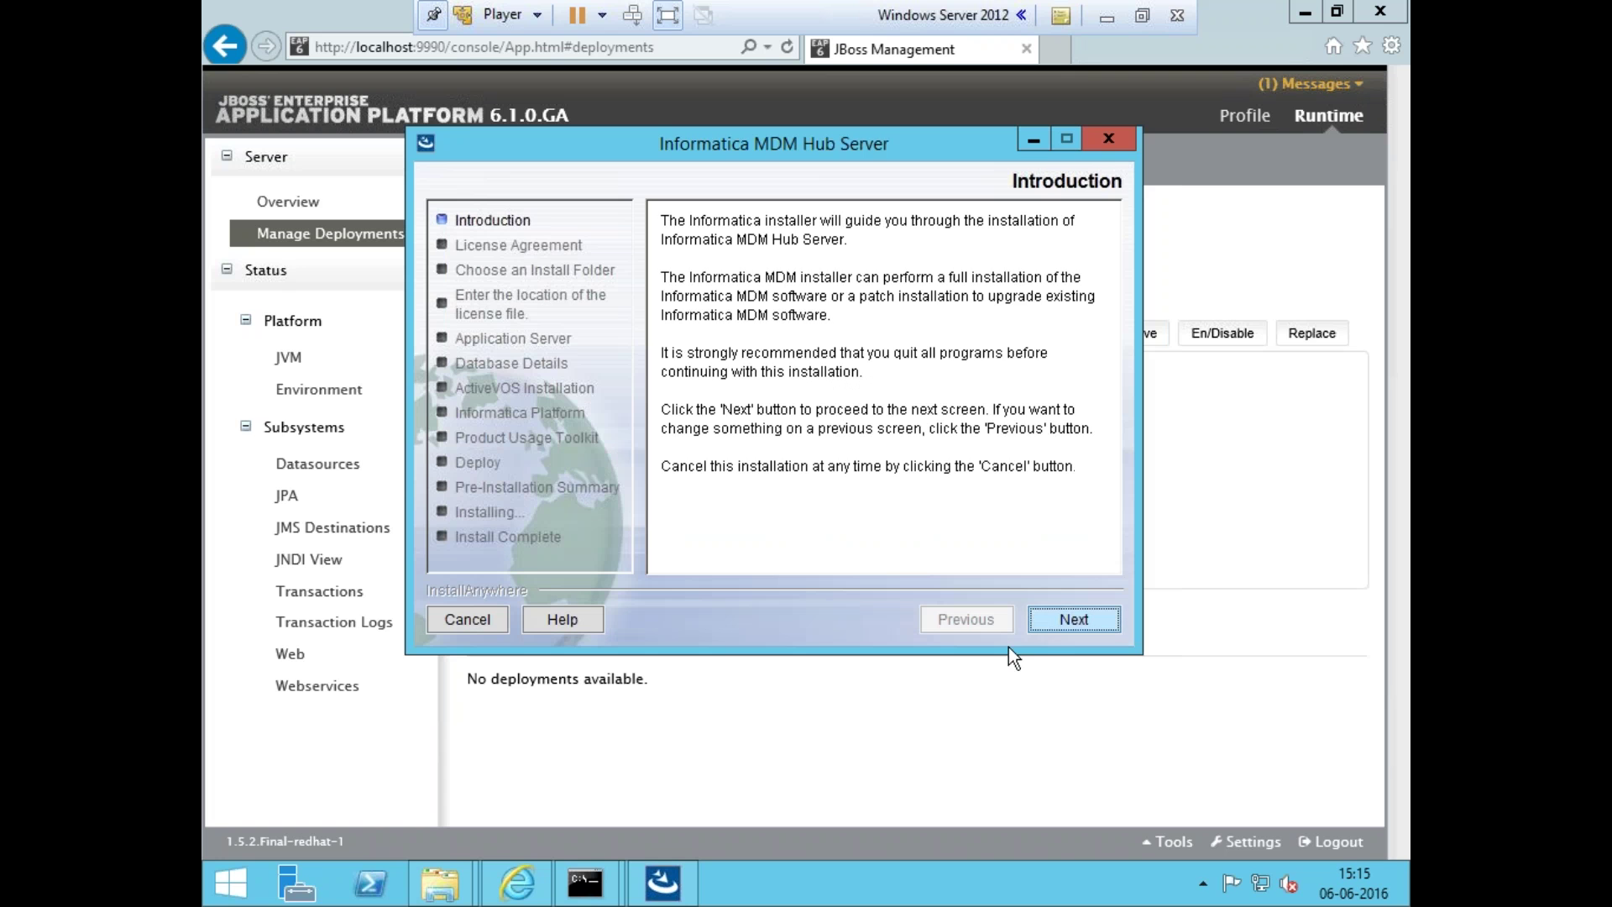
{"action": "left_click", "coordinate": [1072, 622]}
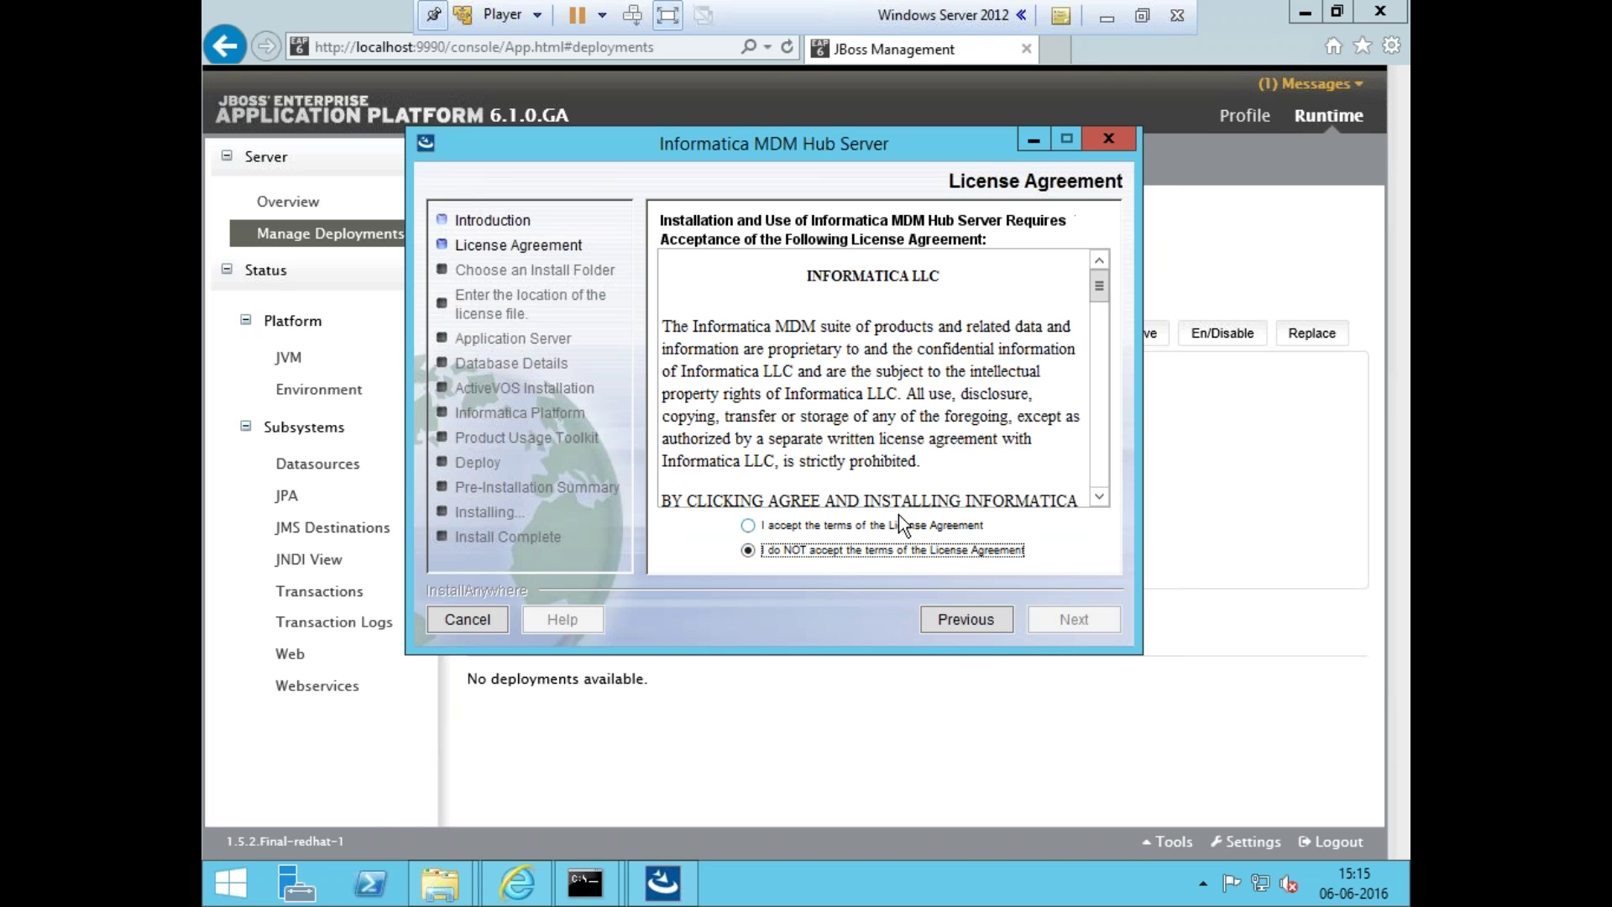
{"action": "left_click", "coordinate": [898, 525]}
{"action": "left_click", "coordinate": [1066, 620]}
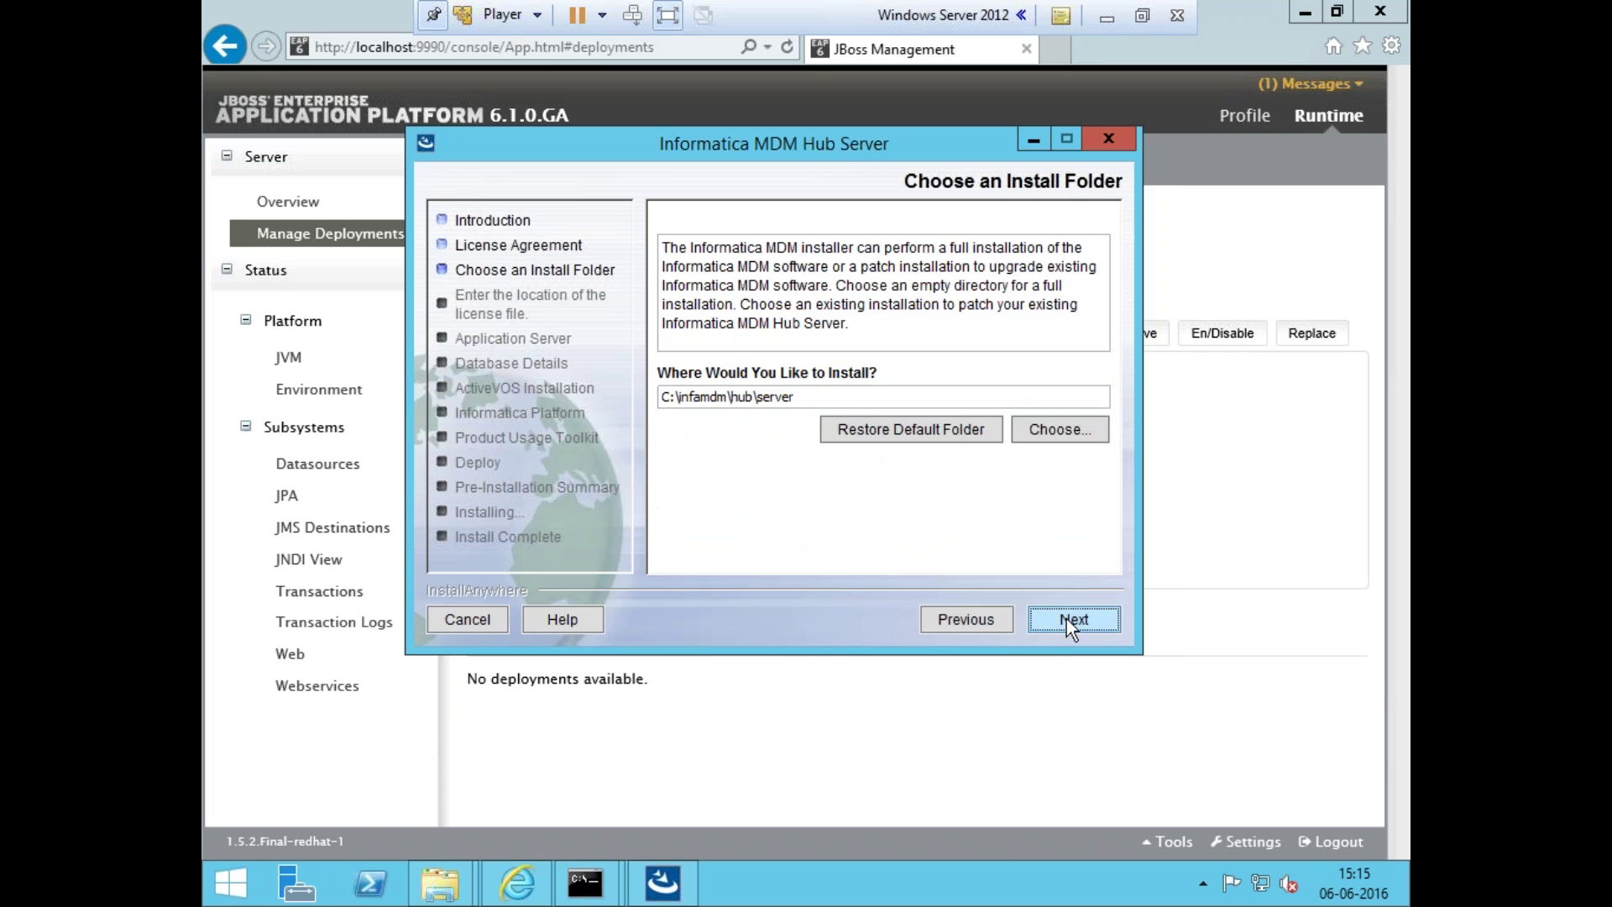
{"action": "left_click", "coordinate": [1067, 622]}
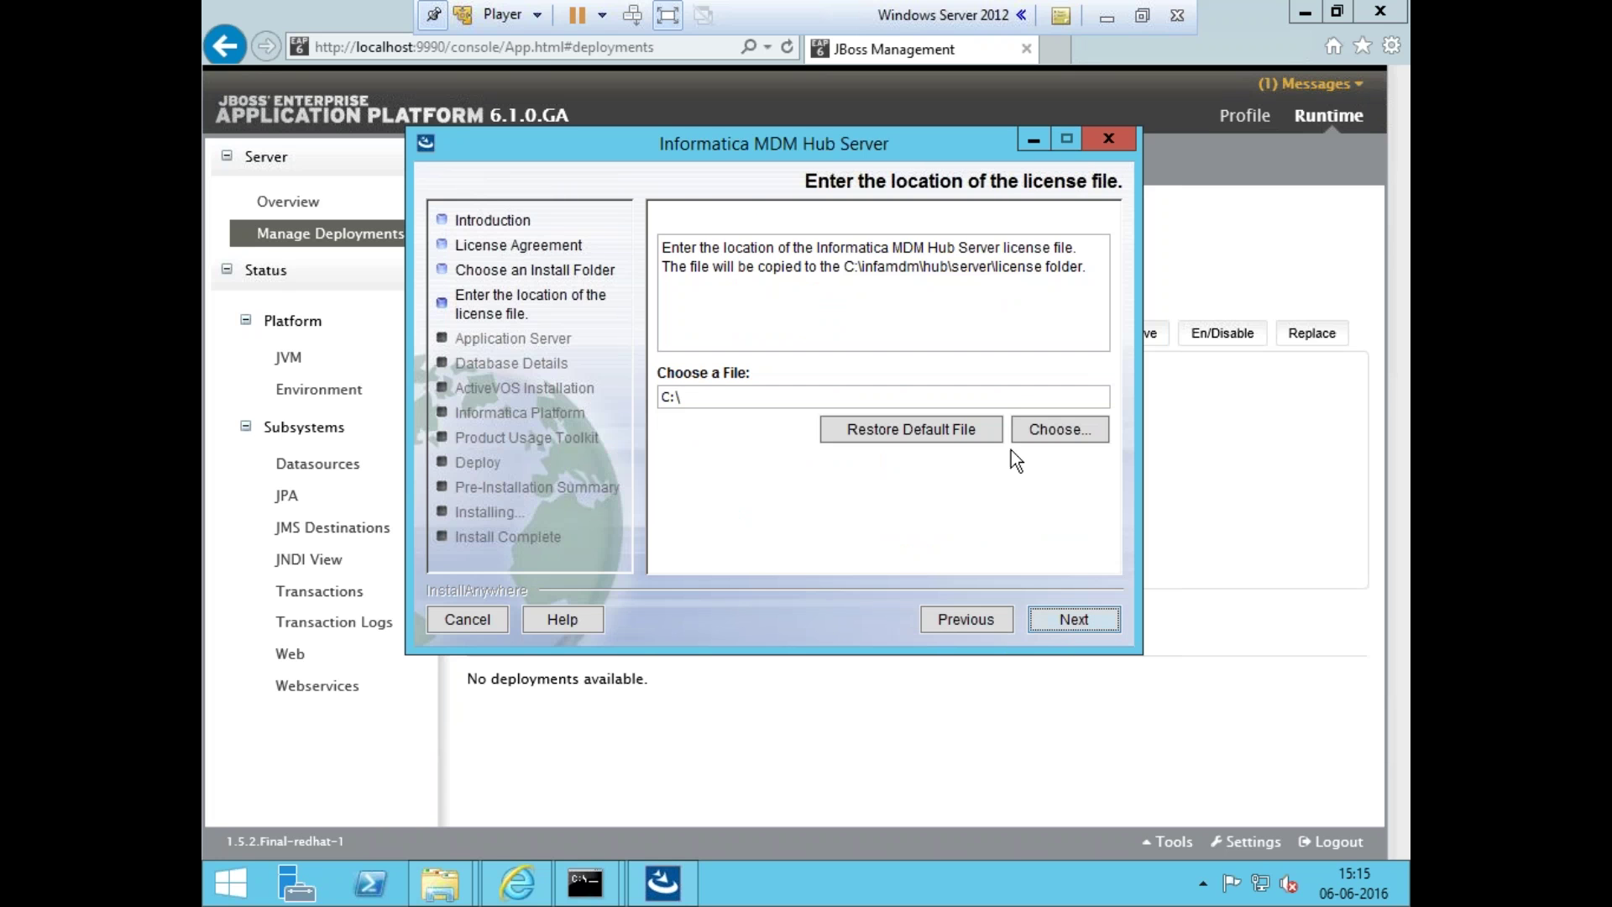
- Choose siperian.license from the Desktop as the license file
{"action": "left_click", "coordinate": [1044, 440]}
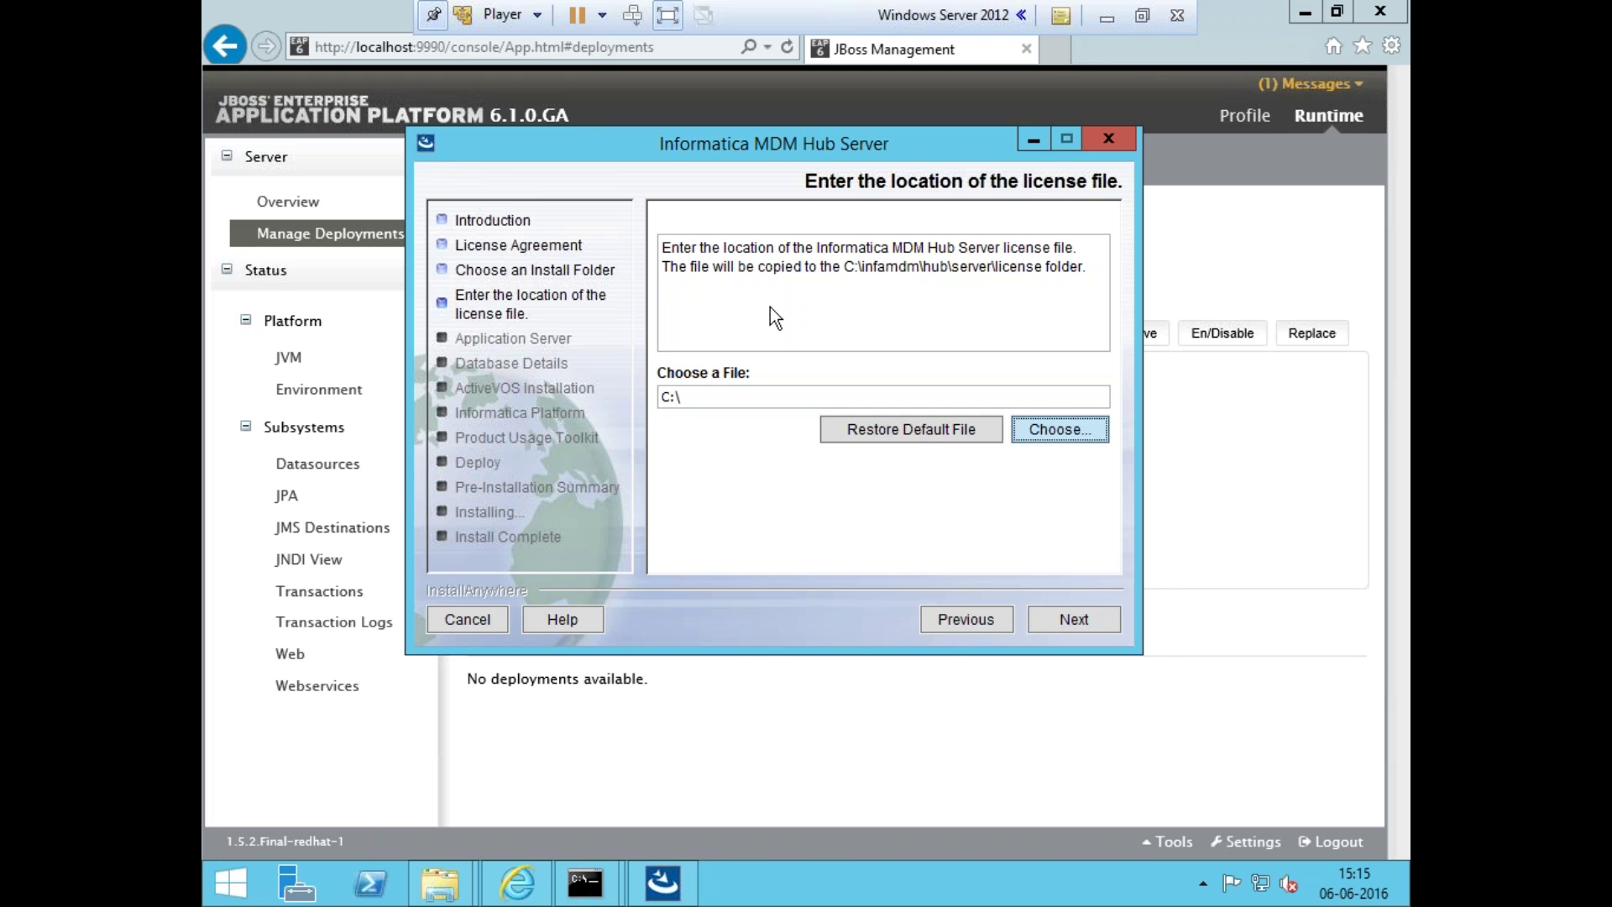
{"action": "left_click", "coordinate": [518, 380]}
{"action": "left_click", "coordinate": [645, 364]}
{"action": "left_click", "coordinate": [665, 345]}
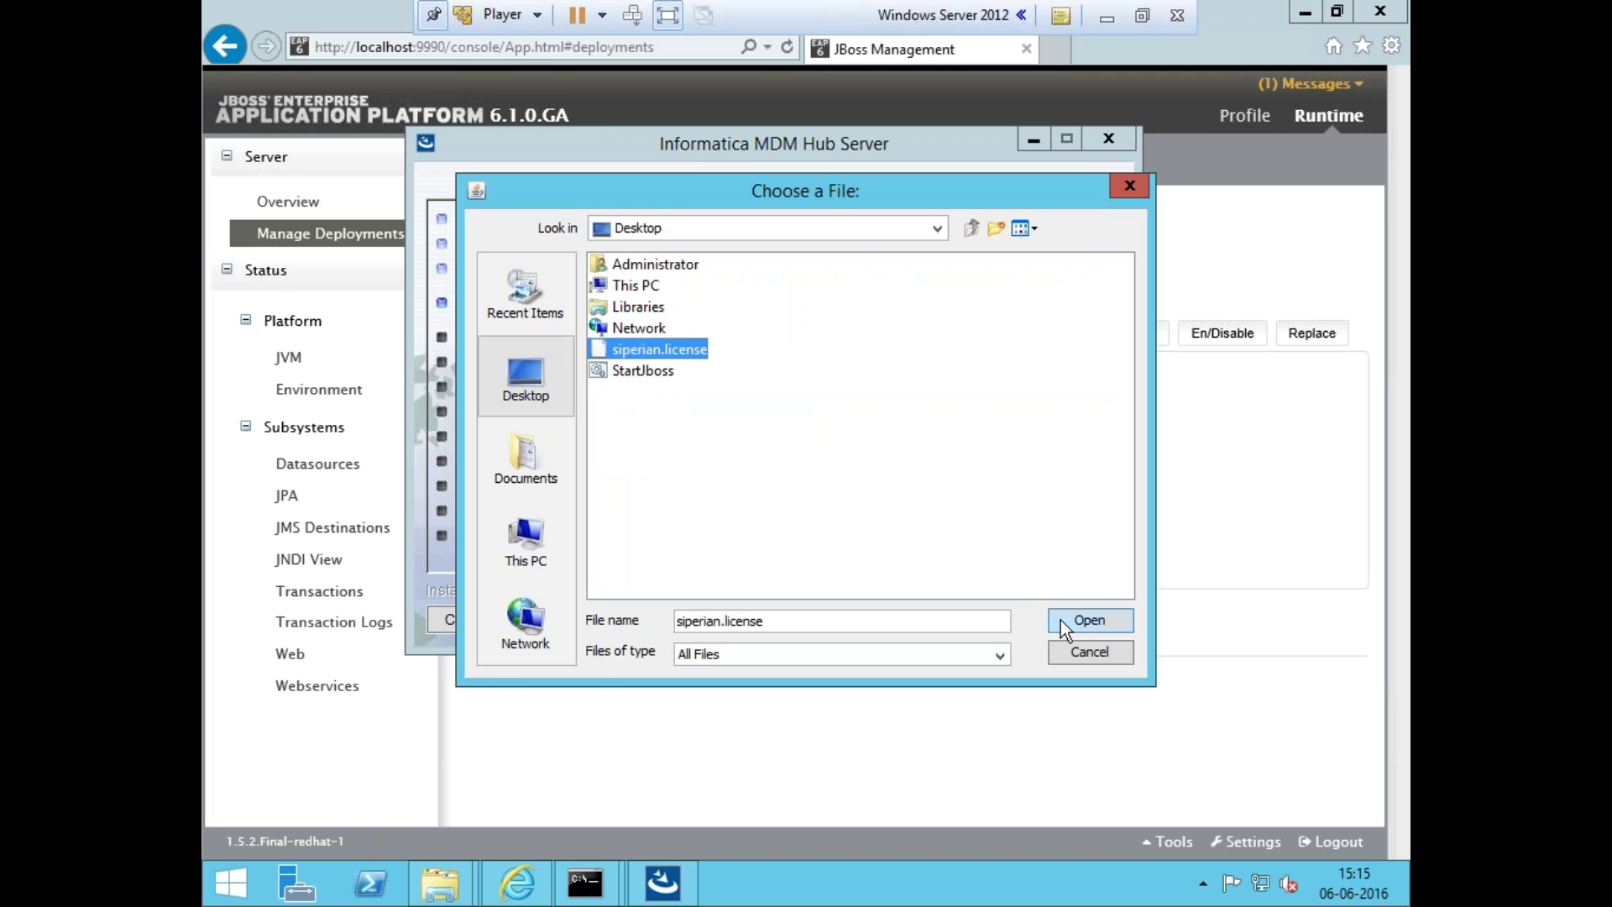
{"action": "left_click", "coordinate": [1060, 620]}
- Keep JBoss as the application server and continue to the JBoss home page
{"action": "left_click", "coordinate": [1053, 626]}
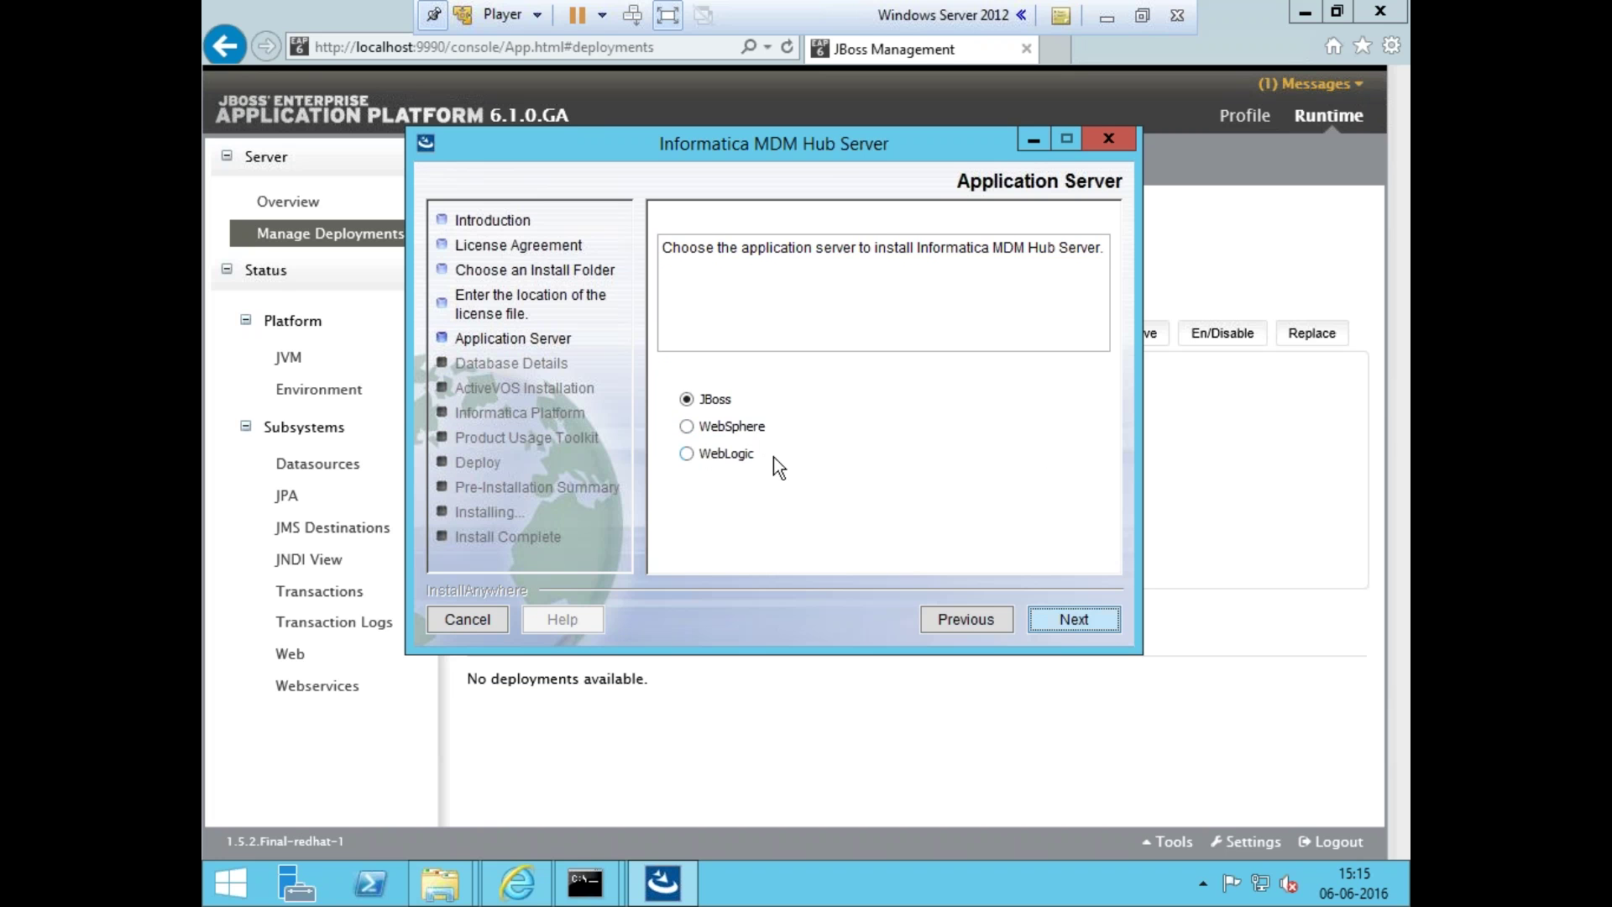
{"action": "left_click", "coordinate": [1059, 621]}
{"action": "left_click", "coordinate": [700, 395]}
- Copy C:\jboss-eap-6.1.0 from File Explorer and set it as the JBoss home path
{"action": "mouse_move", "coordinate": [457, 878]}
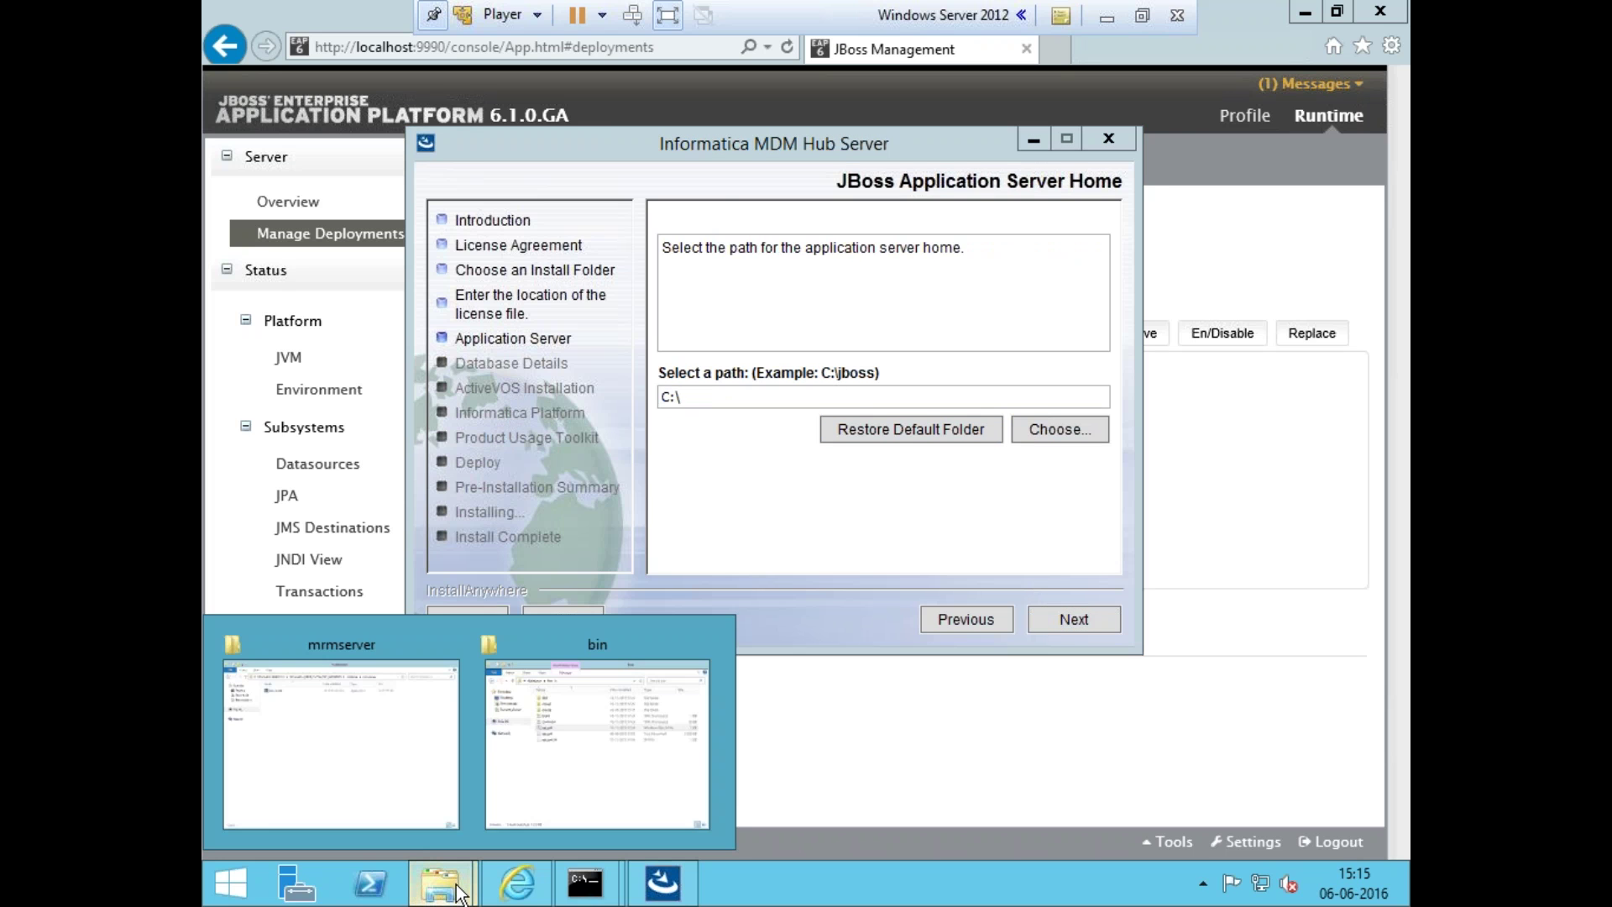
{"action": "left_click", "coordinate": [569, 719]}
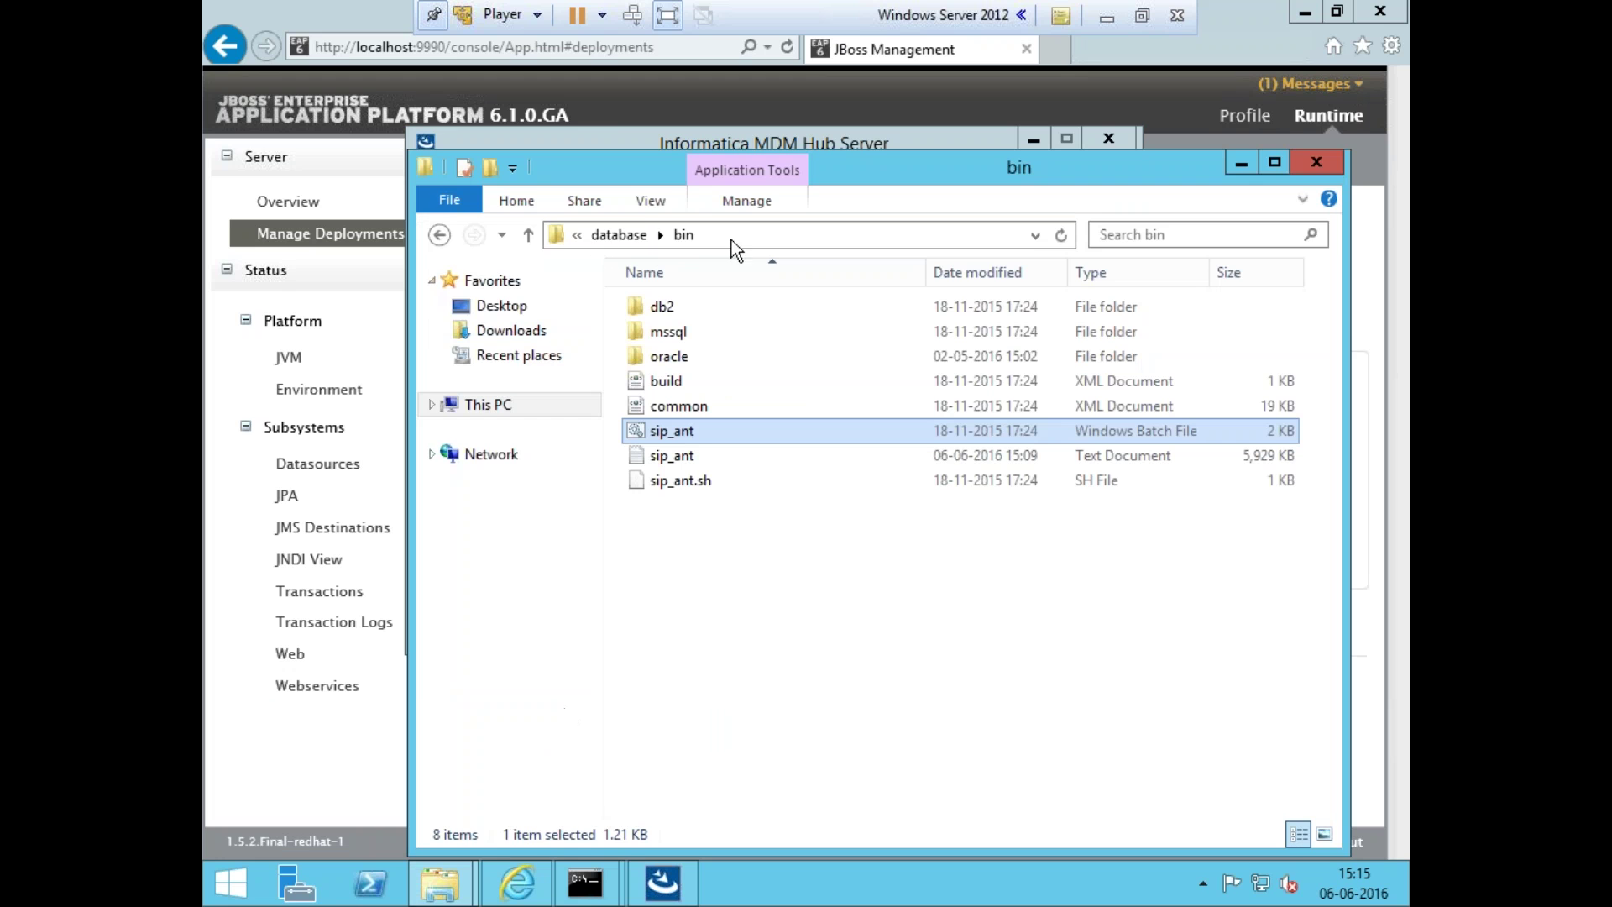
{"action": "key", "text": "alt+Tab"}
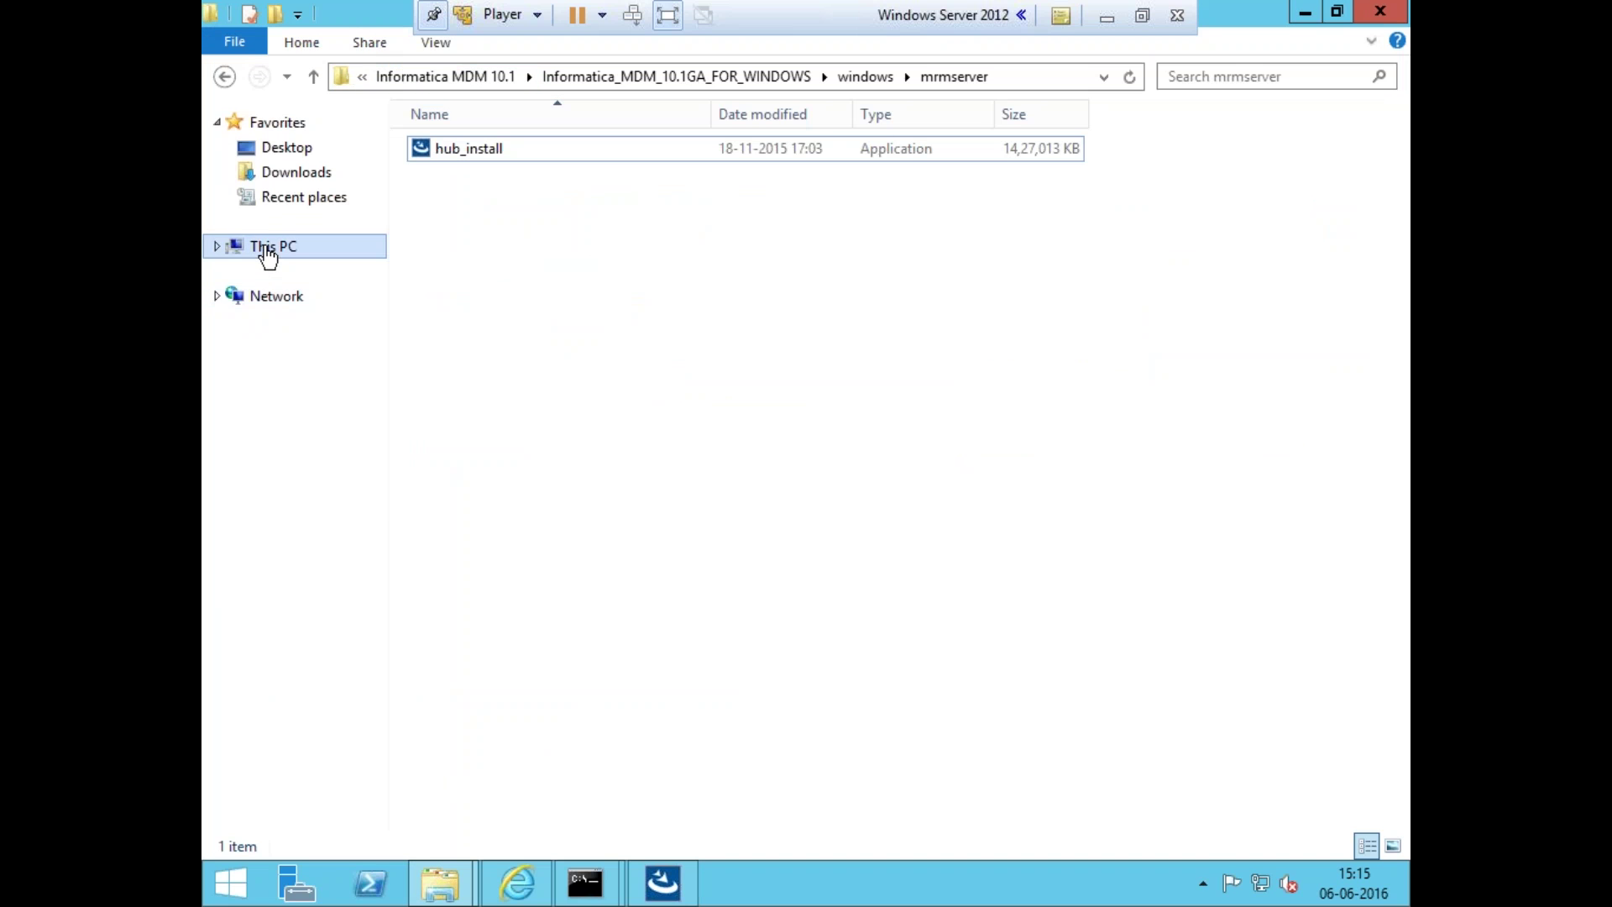
{"action": "left_click", "coordinate": [217, 247]}
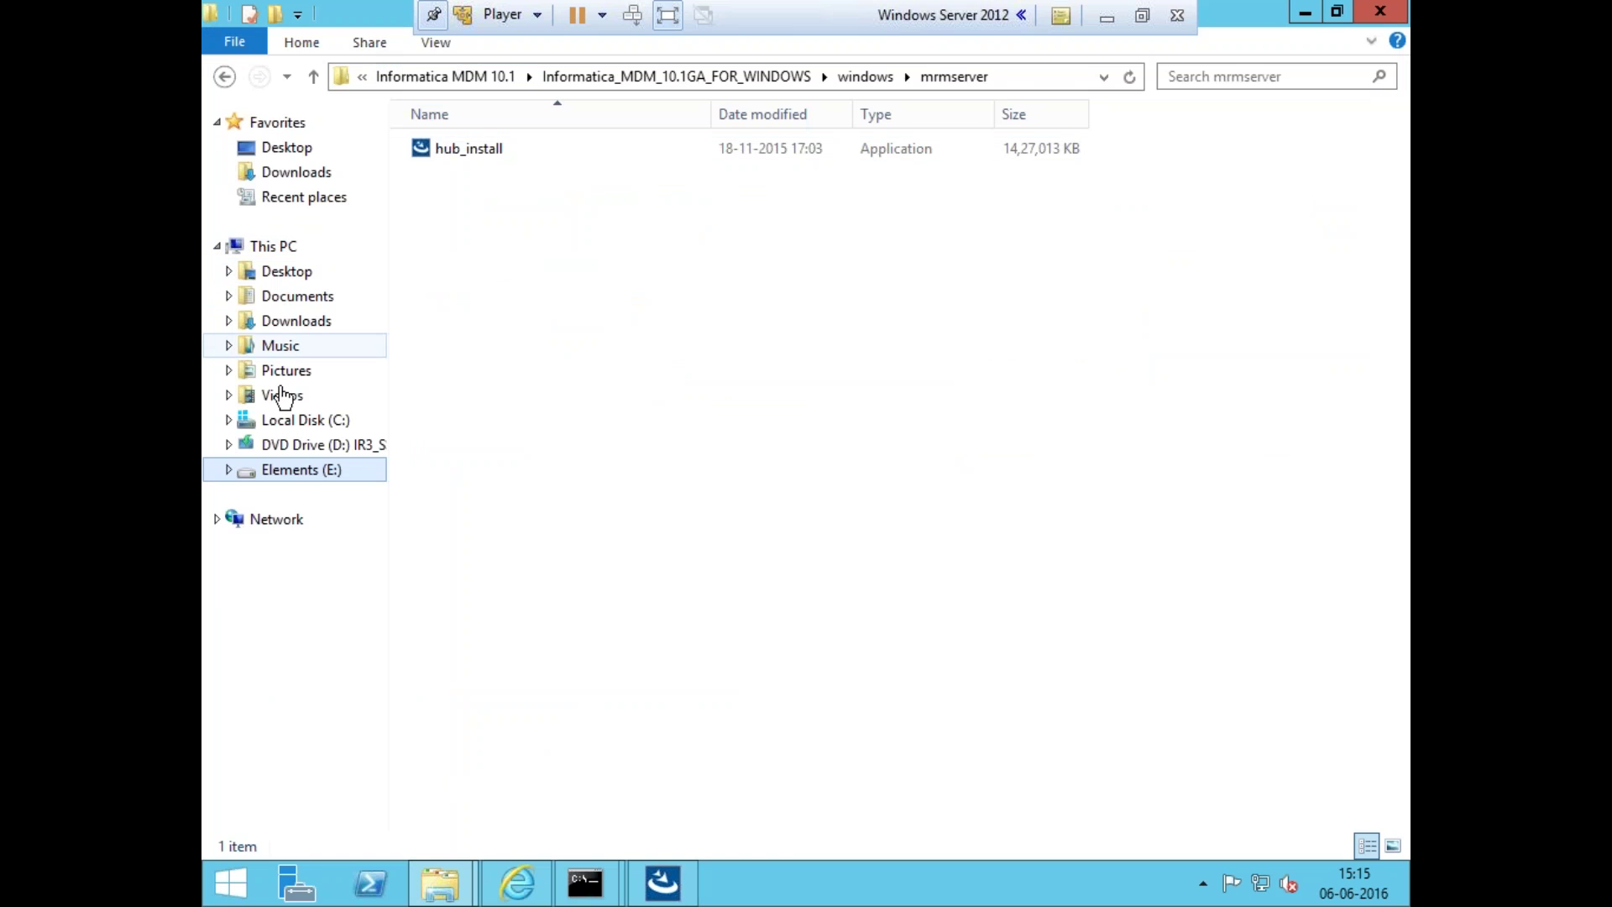
{"action": "left_click", "coordinate": [290, 426]}
{"action": "double_click", "coordinate": [478, 194]}
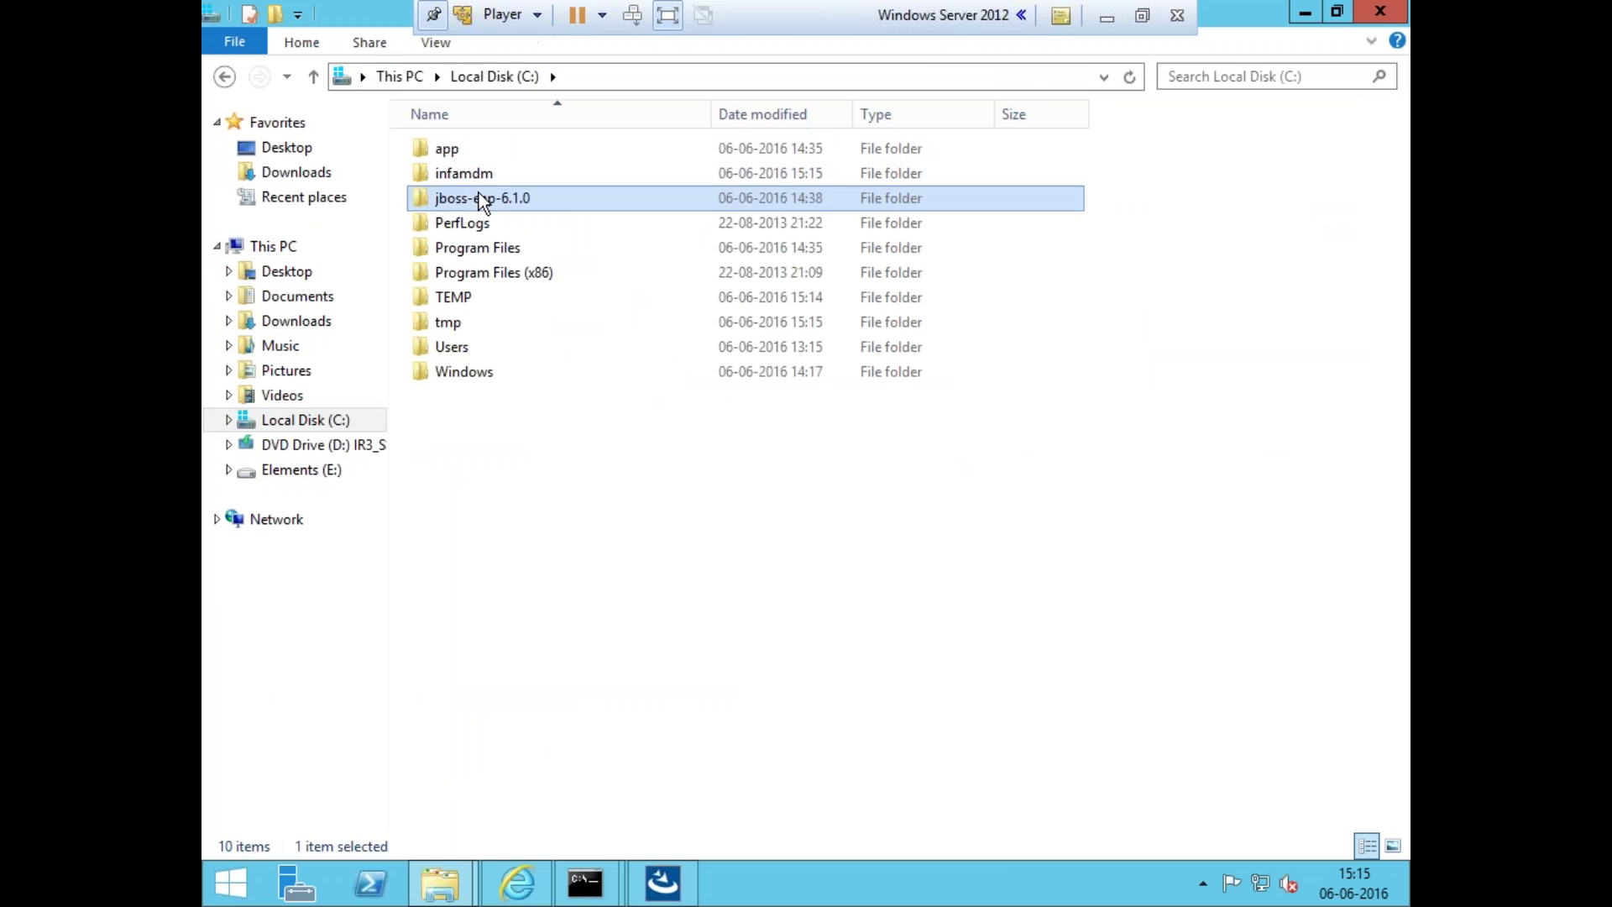
{"action": "left_click", "coordinate": [727, 65]}
{"action": "key", "text": "ctrl+c"}
{"action": "key", "text": "alt+Tab"}
{"action": "key", "text": "alt+Tab"}
{"action": "key", "text": "alt+Tab"}
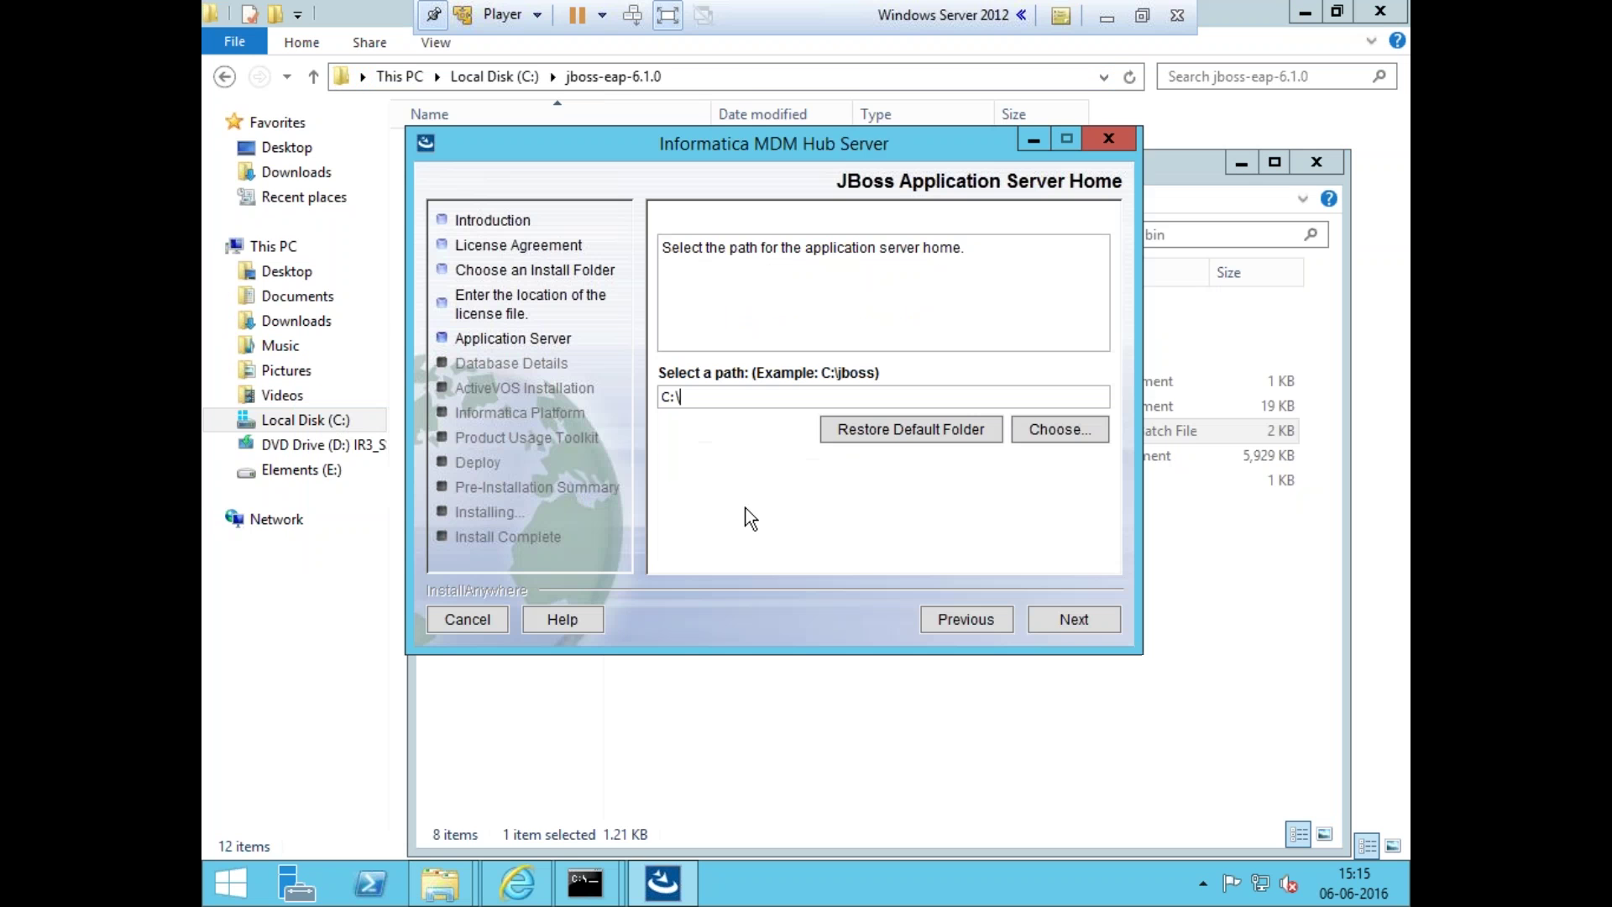
{"action": "key", "text": "BackSpace"}
{"action": "key", "text": "BackSpace"}
{"action": "key", "text": "BackSpace"}
{"action": "key", "text": "ctrl+v"}
{"action": "left_click", "coordinate": [1045, 619]}
- Accept the default JBoss ports, 4447 remote and 9999 management
{"action": "left_click", "coordinate": [1050, 619]}
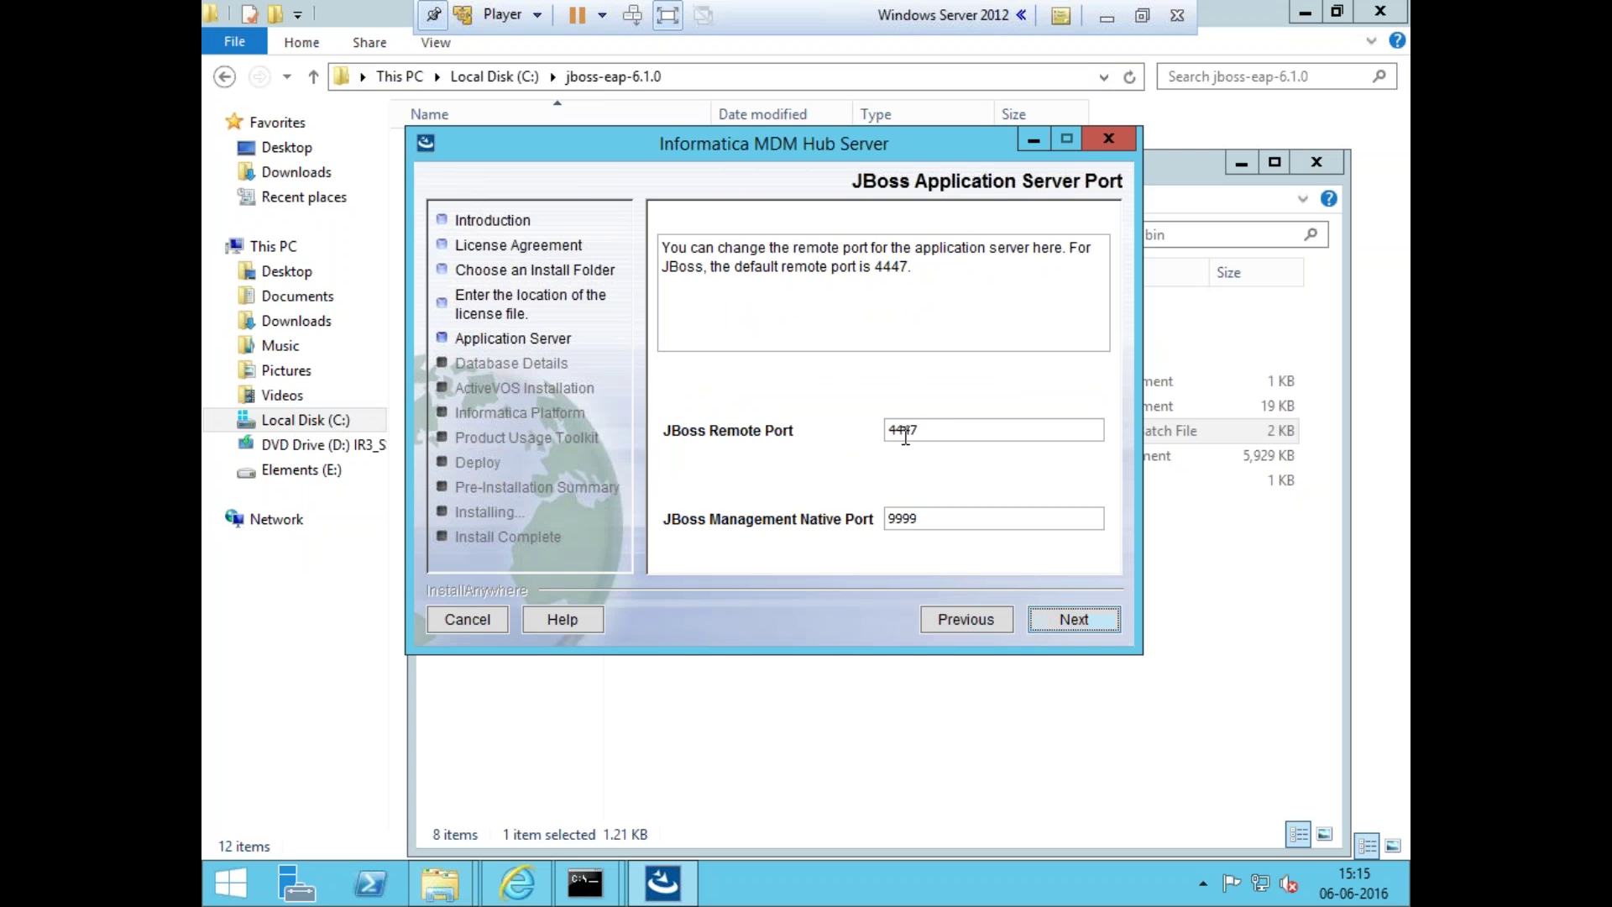
{"action": "left_click_drag", "start_coordinate": [928, 431], "coordinate": [828, 405]}
{"action": "left_click", "coordinate": [963, 525]}
{"action": "left_click", "coordinate": [1043, 613]}
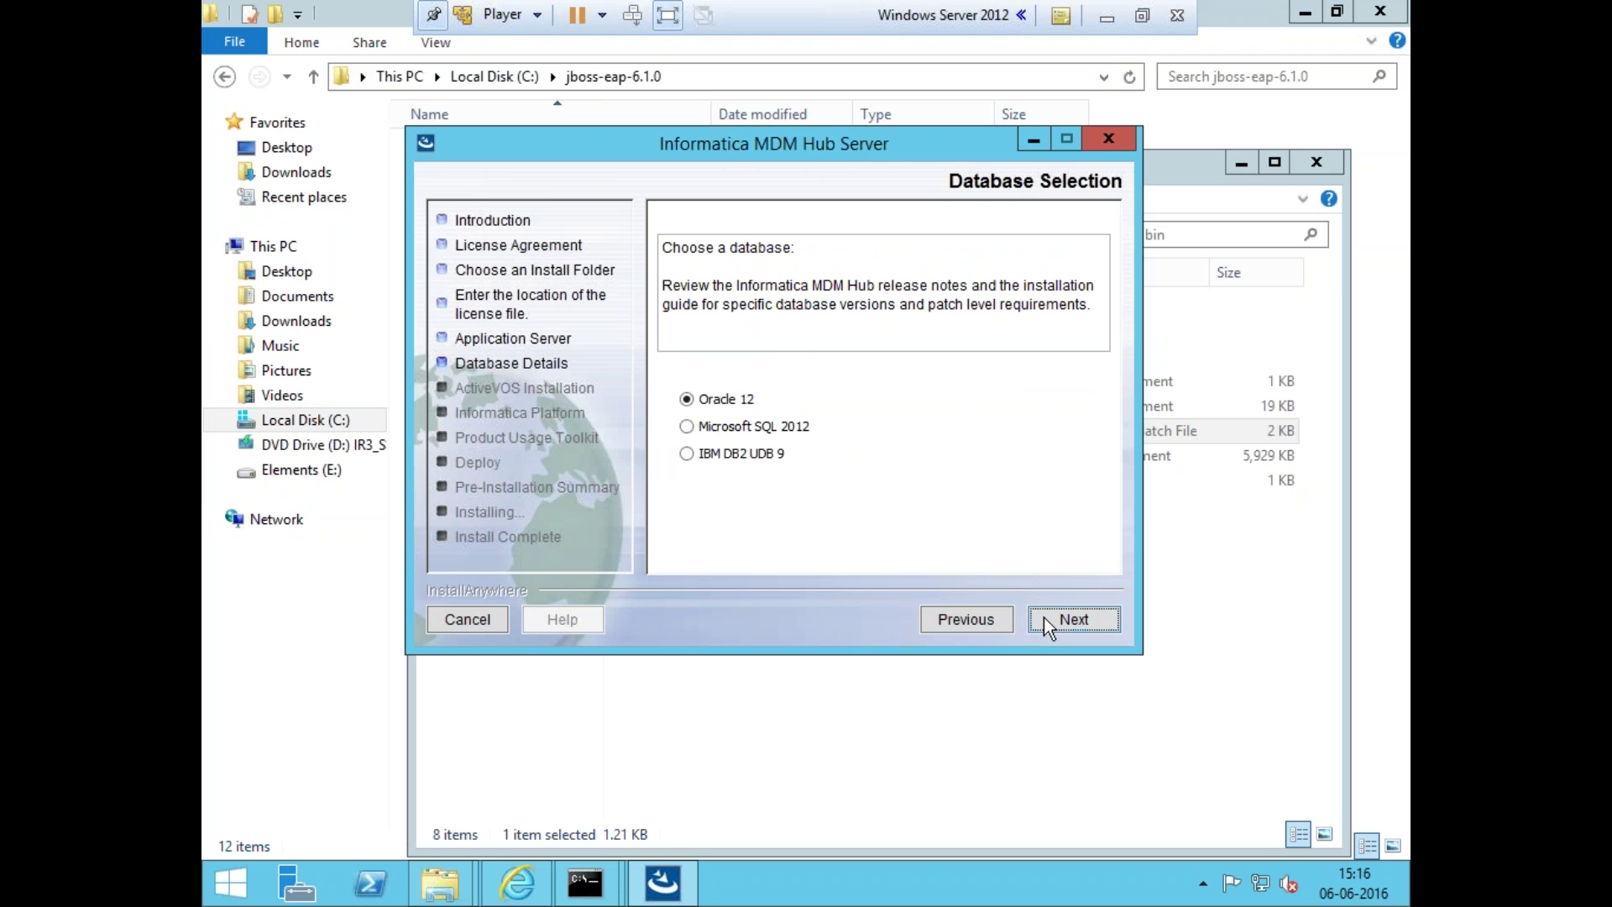
- Choose Oracle 12 with Service Name connection and enter the cmx_system schema password
{"action": "left_click", "coordinate": [1045, 619]}
{"action": "left_click", "coordinate": [1045, 618]}
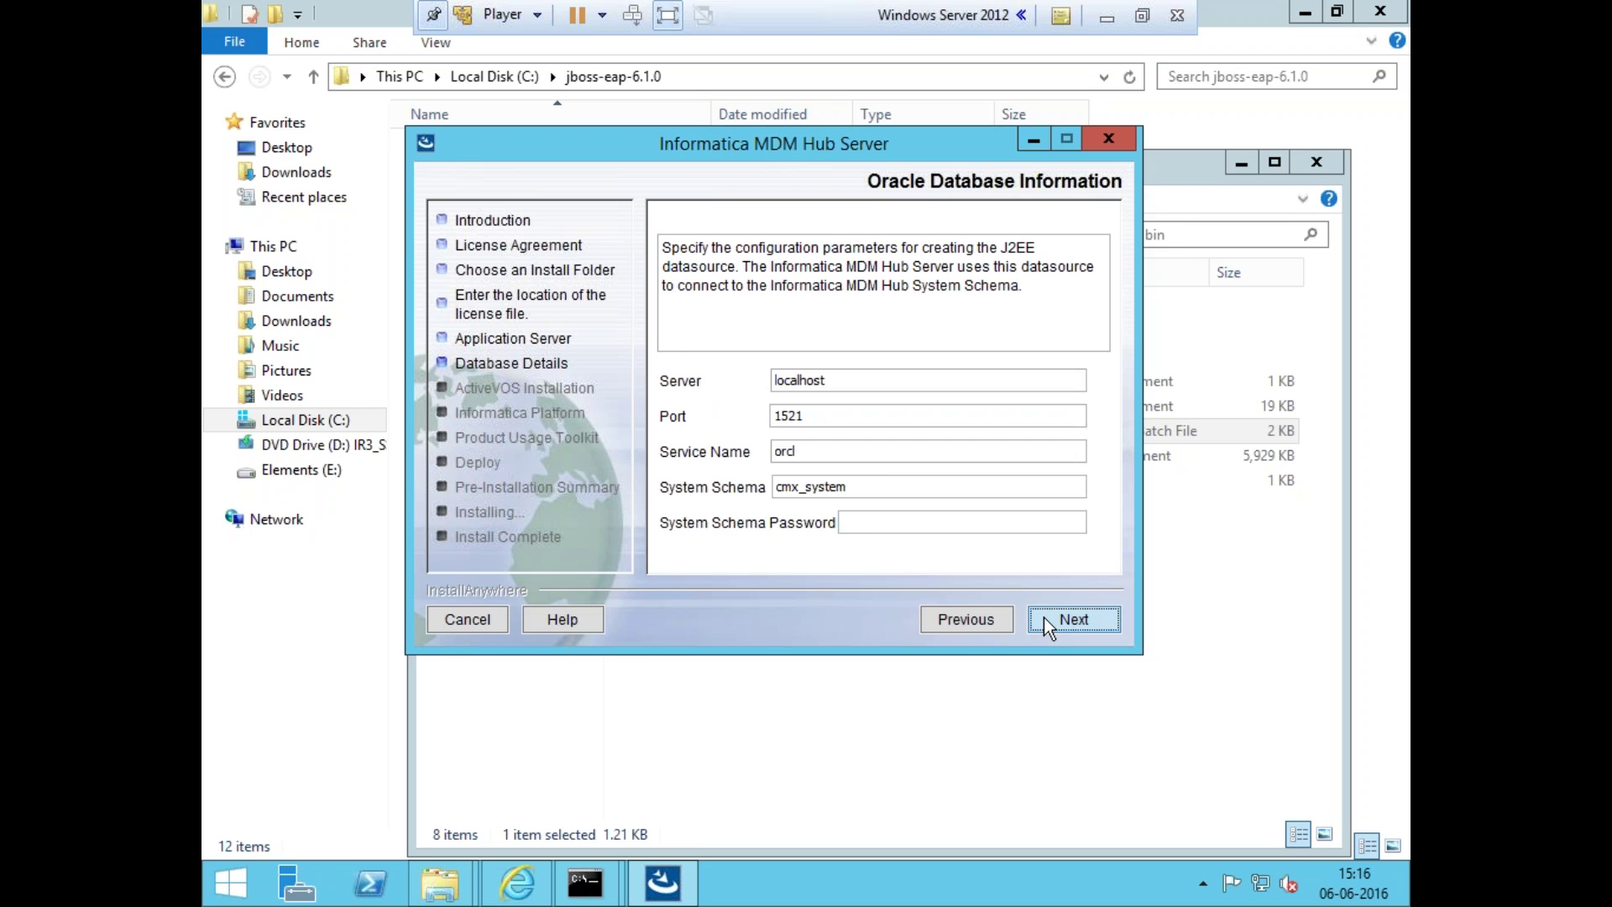
{"action": "left_click", "coordinate": [873, 522]}
{"action": "type", "text": "admin"}
{"action": "left_click", "coordinate": [1104, 623]}
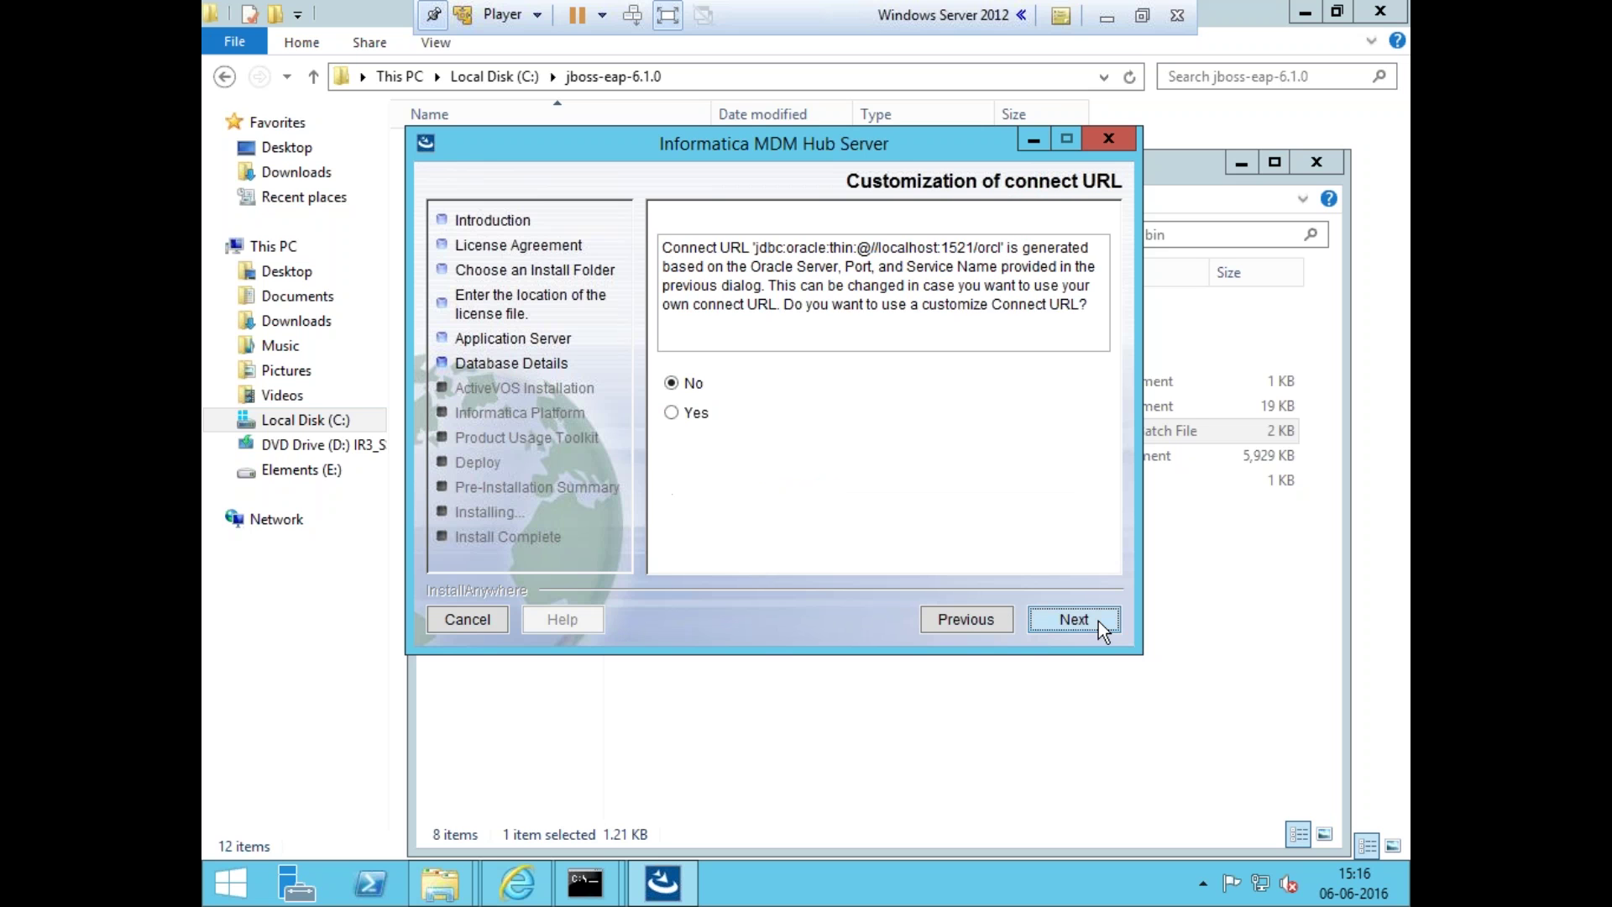
- Keep the generated connect URL and install ActiveVOS in the default c:\infamdm\avos\server folder
{"action": "left_click", "coordinate": [1098, 622]}
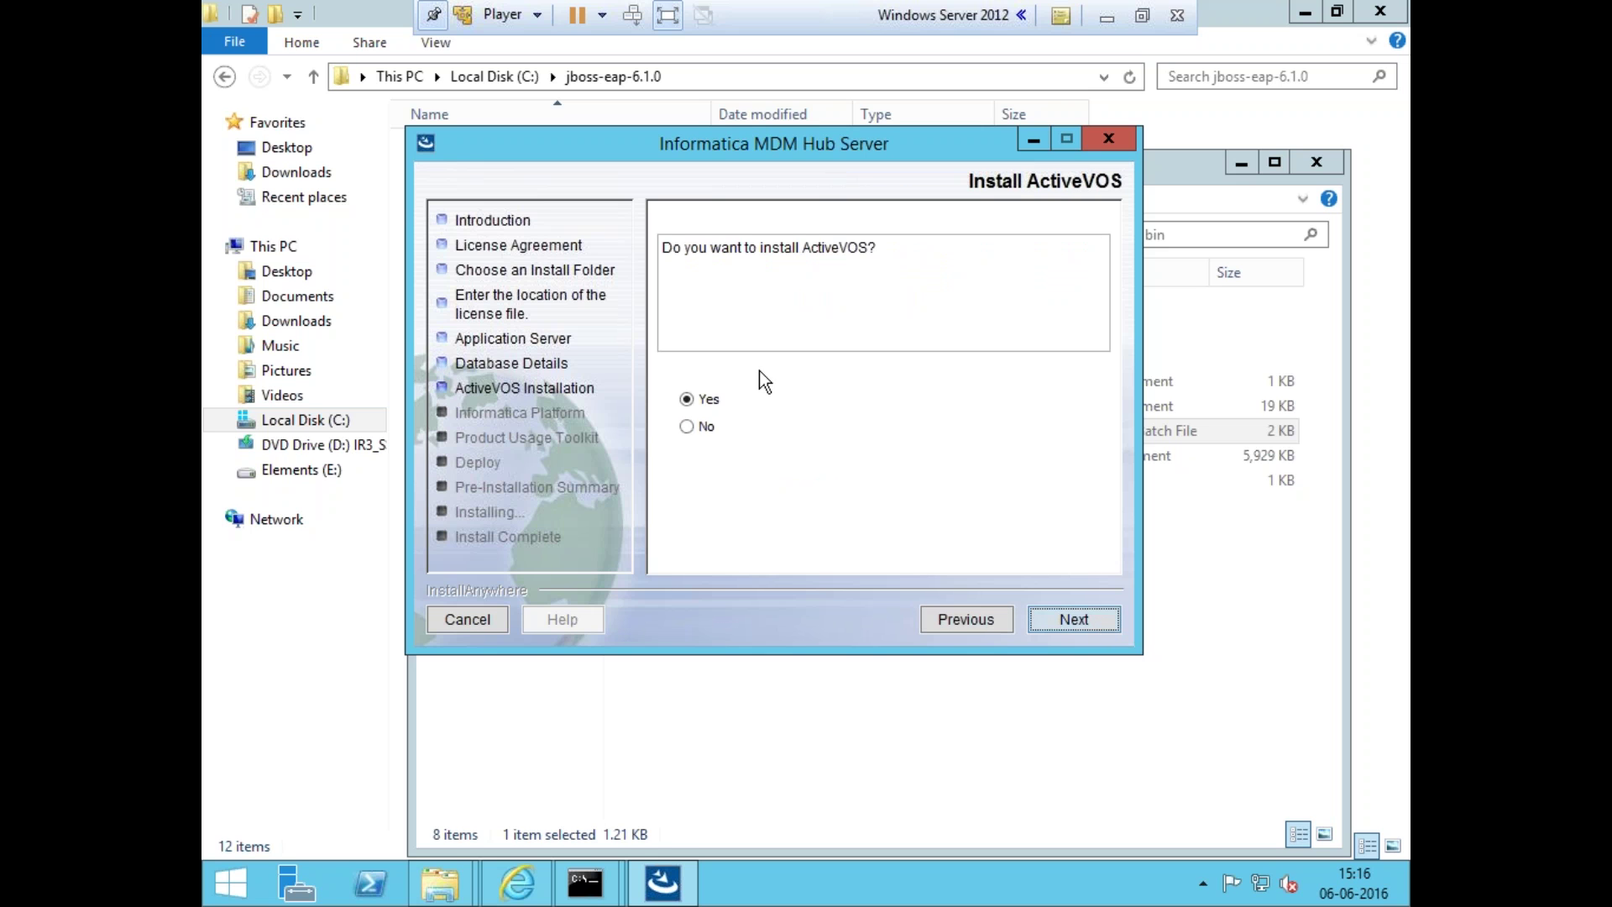
{"action": "left_click", "coordinate": [1050, 619]}
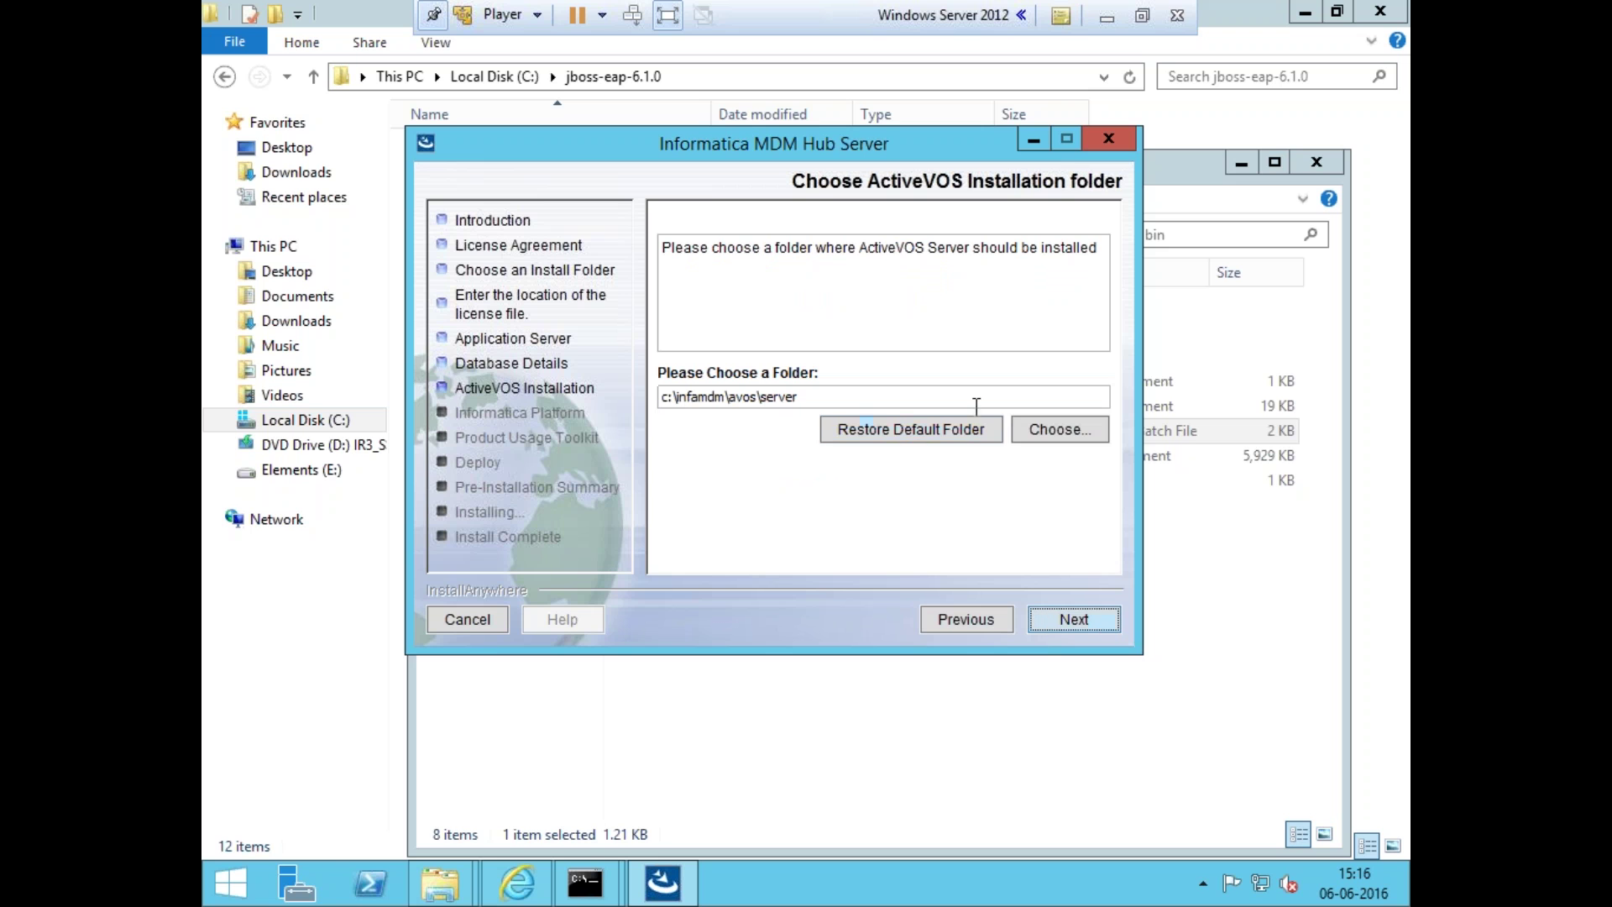
{"action": "left_click", "coordinate": [1058, 625]}
{"action": "left_click", "coordinate": [1058, 624]}
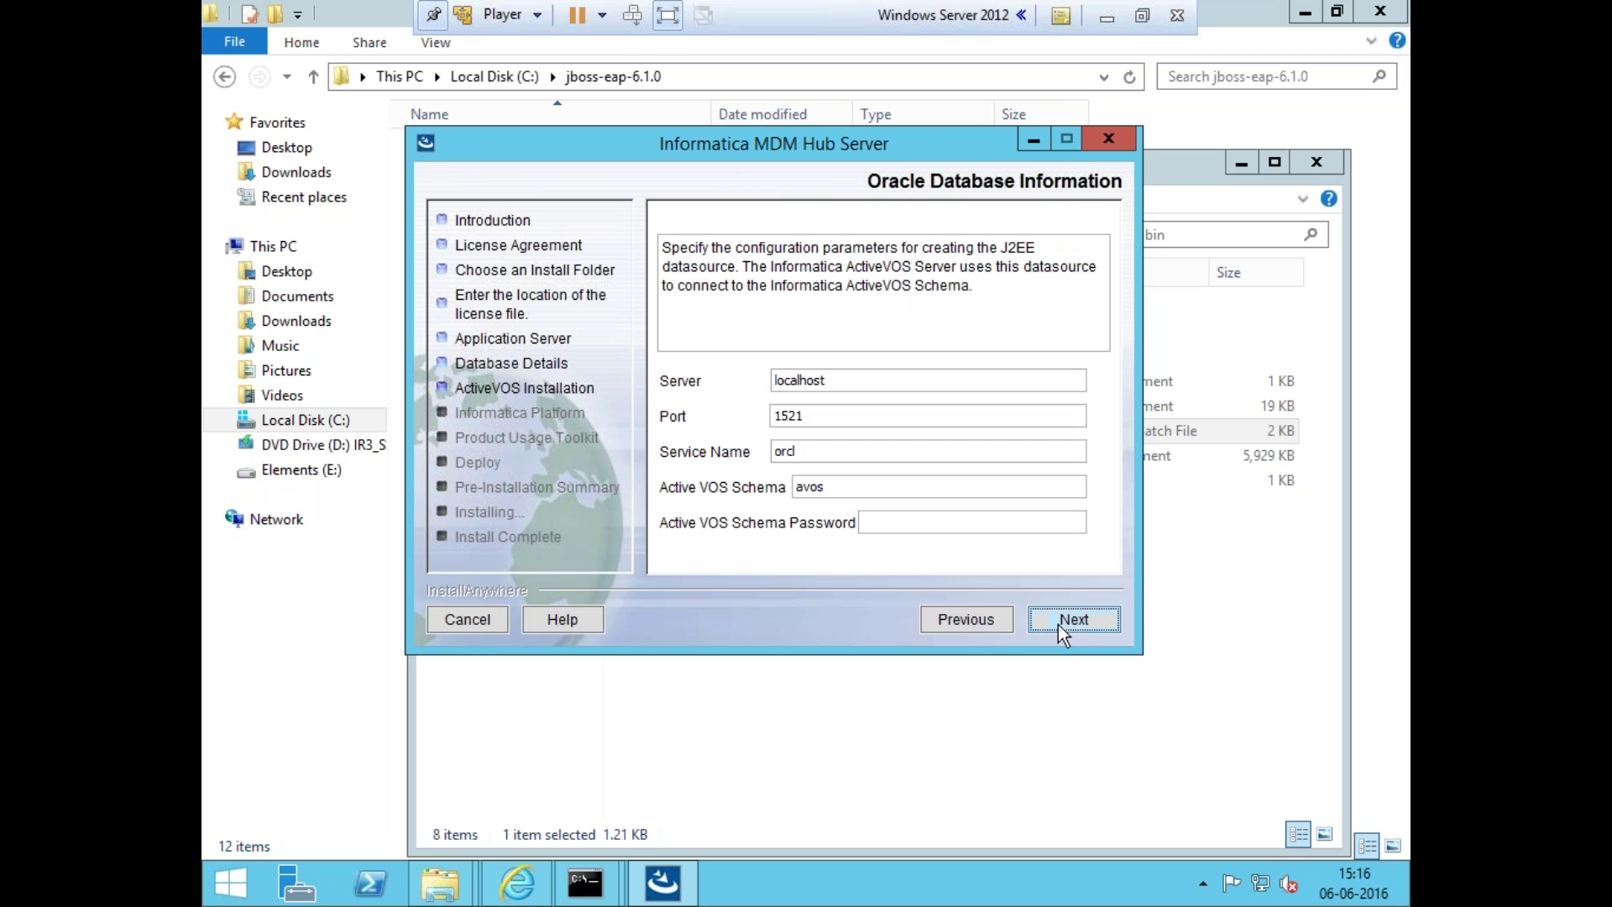
- Open a new Command Prompt and connect with sqlplus "/as sysdba"
{"action": "right_click", "coordinate": [585, 882]}
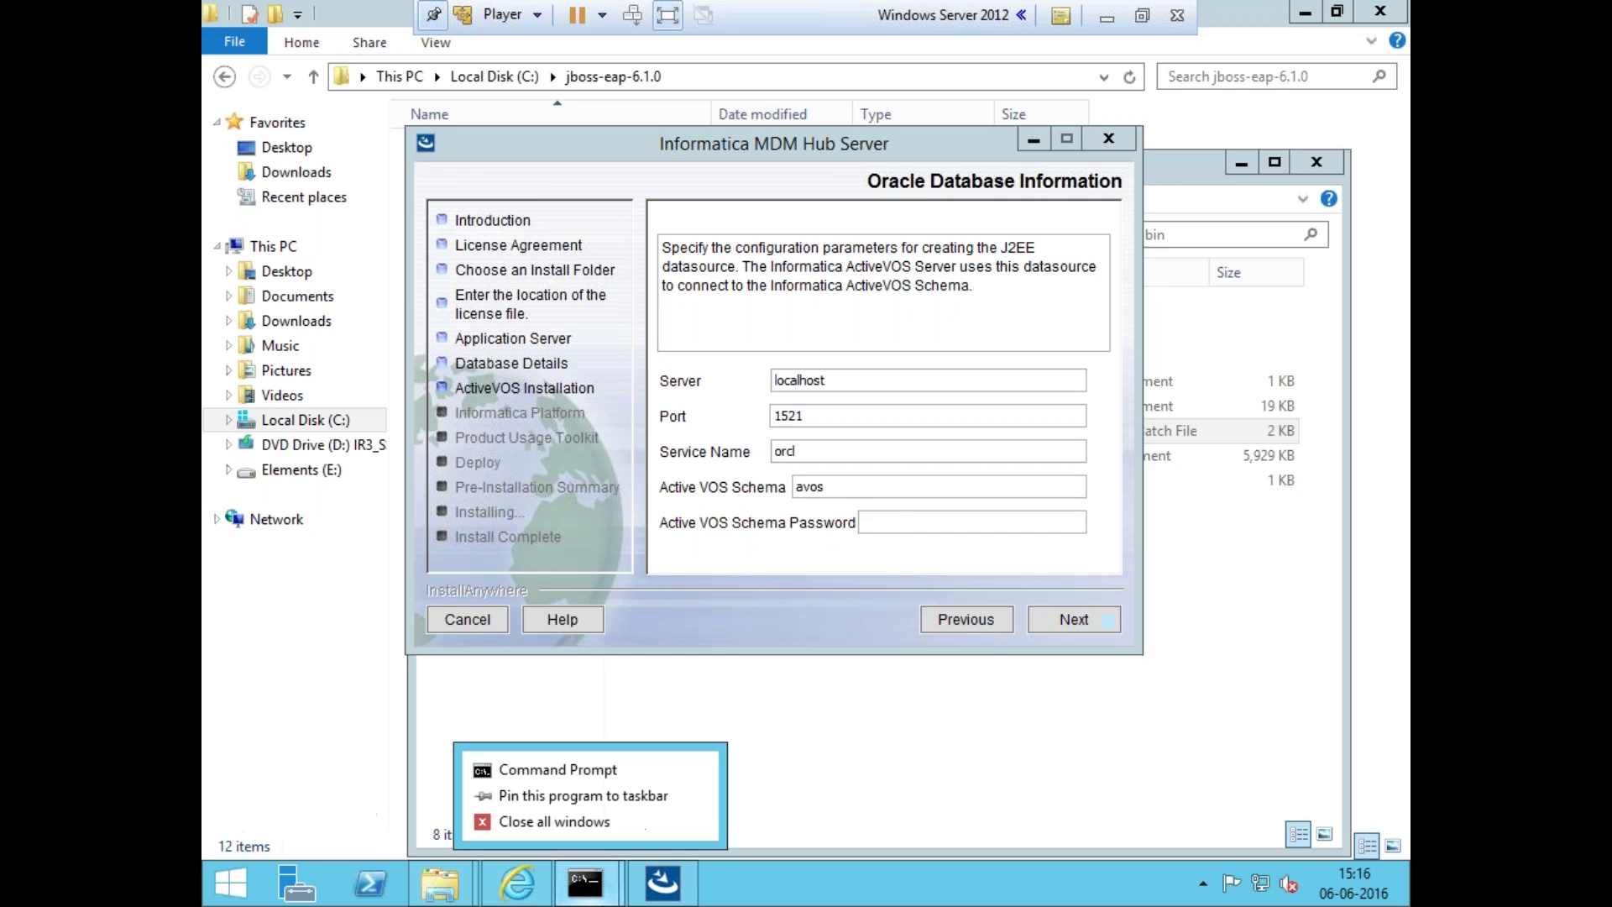
{"action": "left_click", "coordinate": [573, 773]}
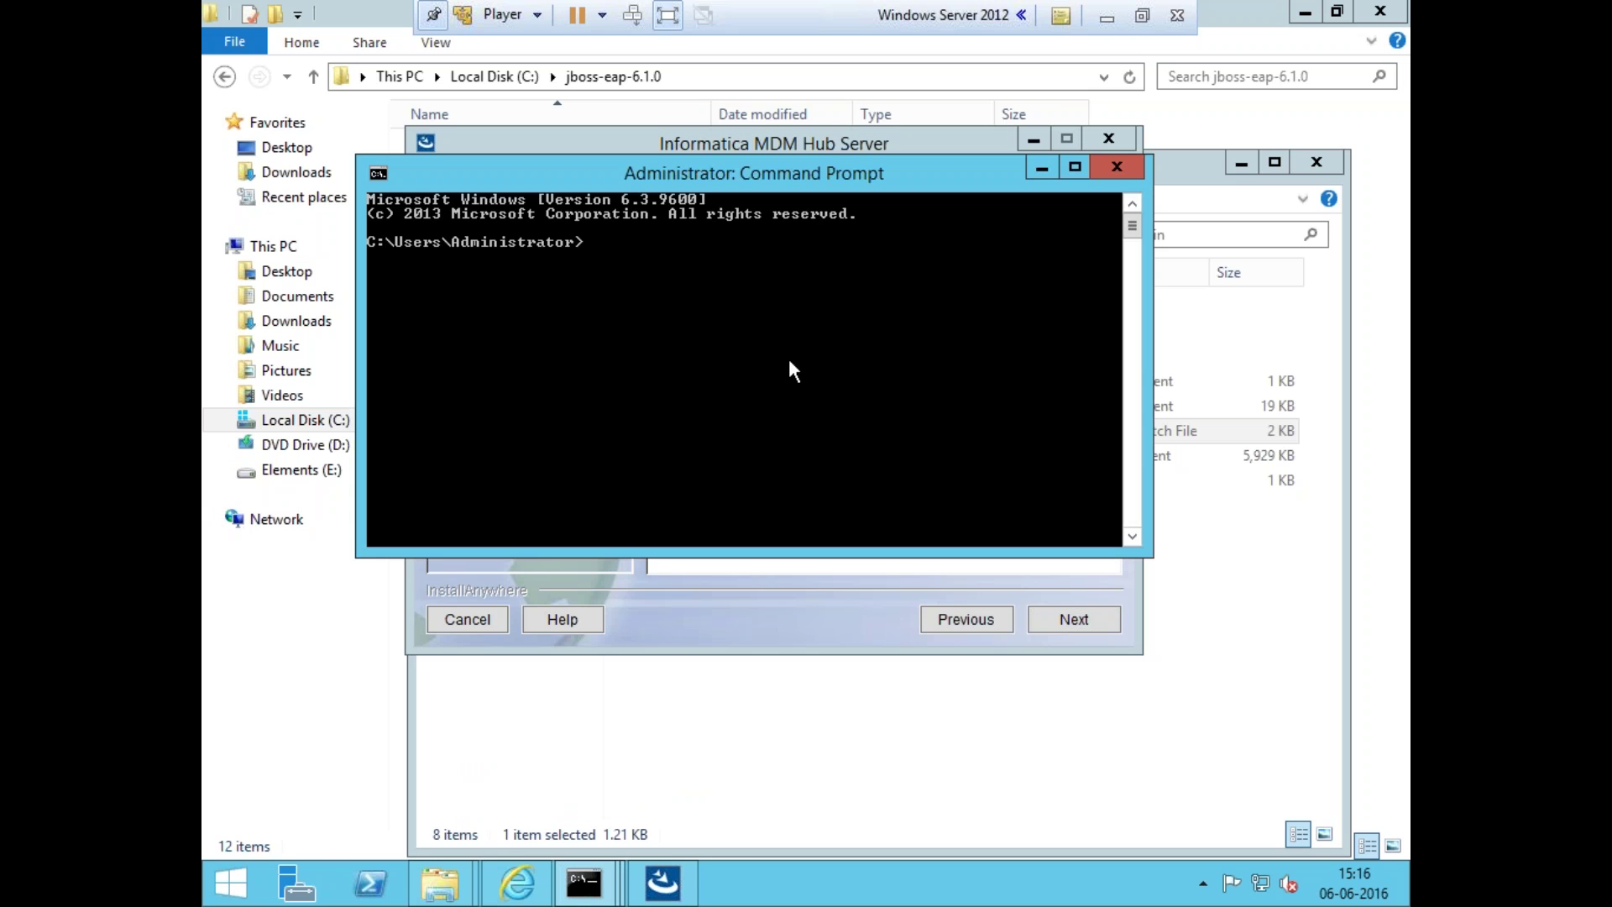
{"action": "left_click_drag", "start_coordinate": [848, 160], "coordinate": [884, 74]}
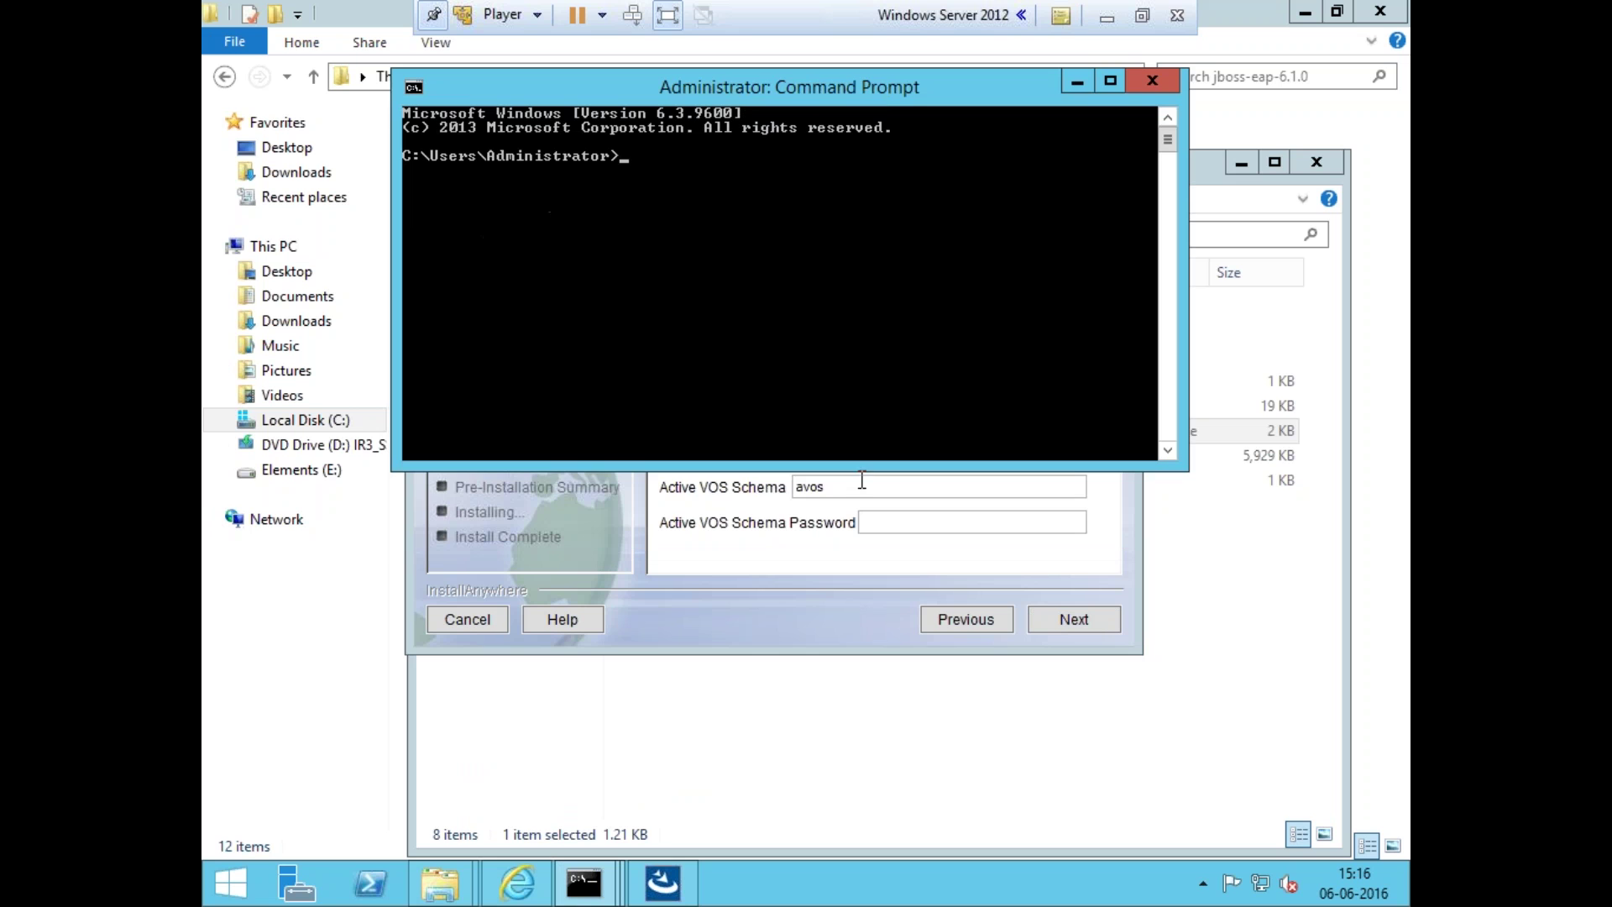
{"action": "type", "text": "sqlplus \"/as sysdba\""}
{"action": "key", "text": "Return"}
- Create Oracle user avos with its password and grant it DBA rights
{"action": "type", "text": "create"}
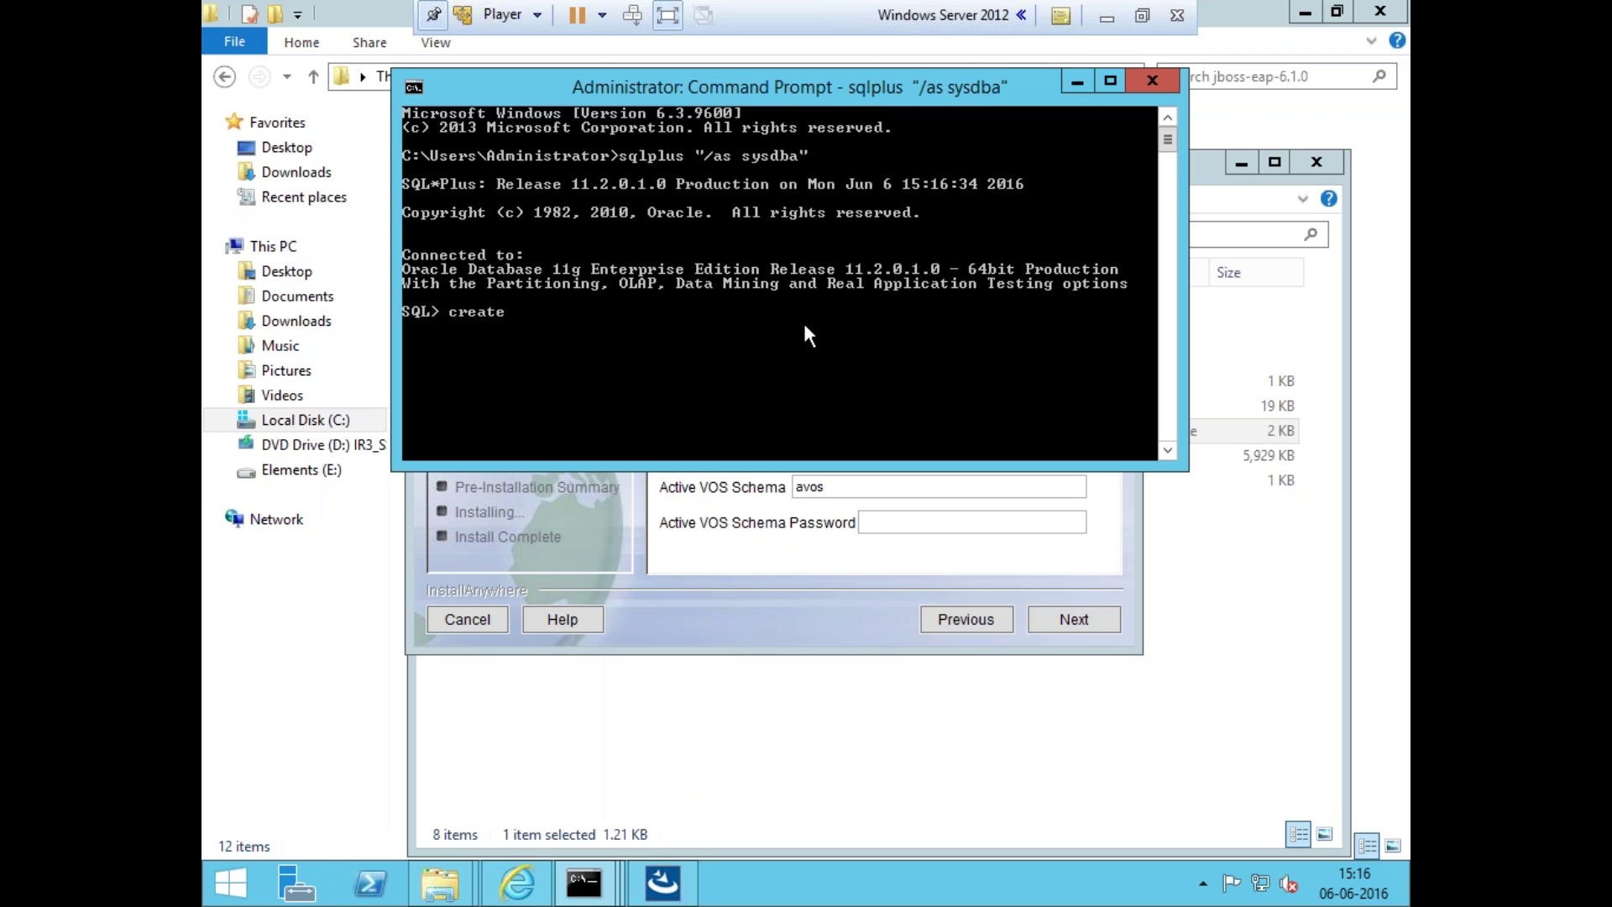
{"action": "type", "text": " user avos identified by a"}
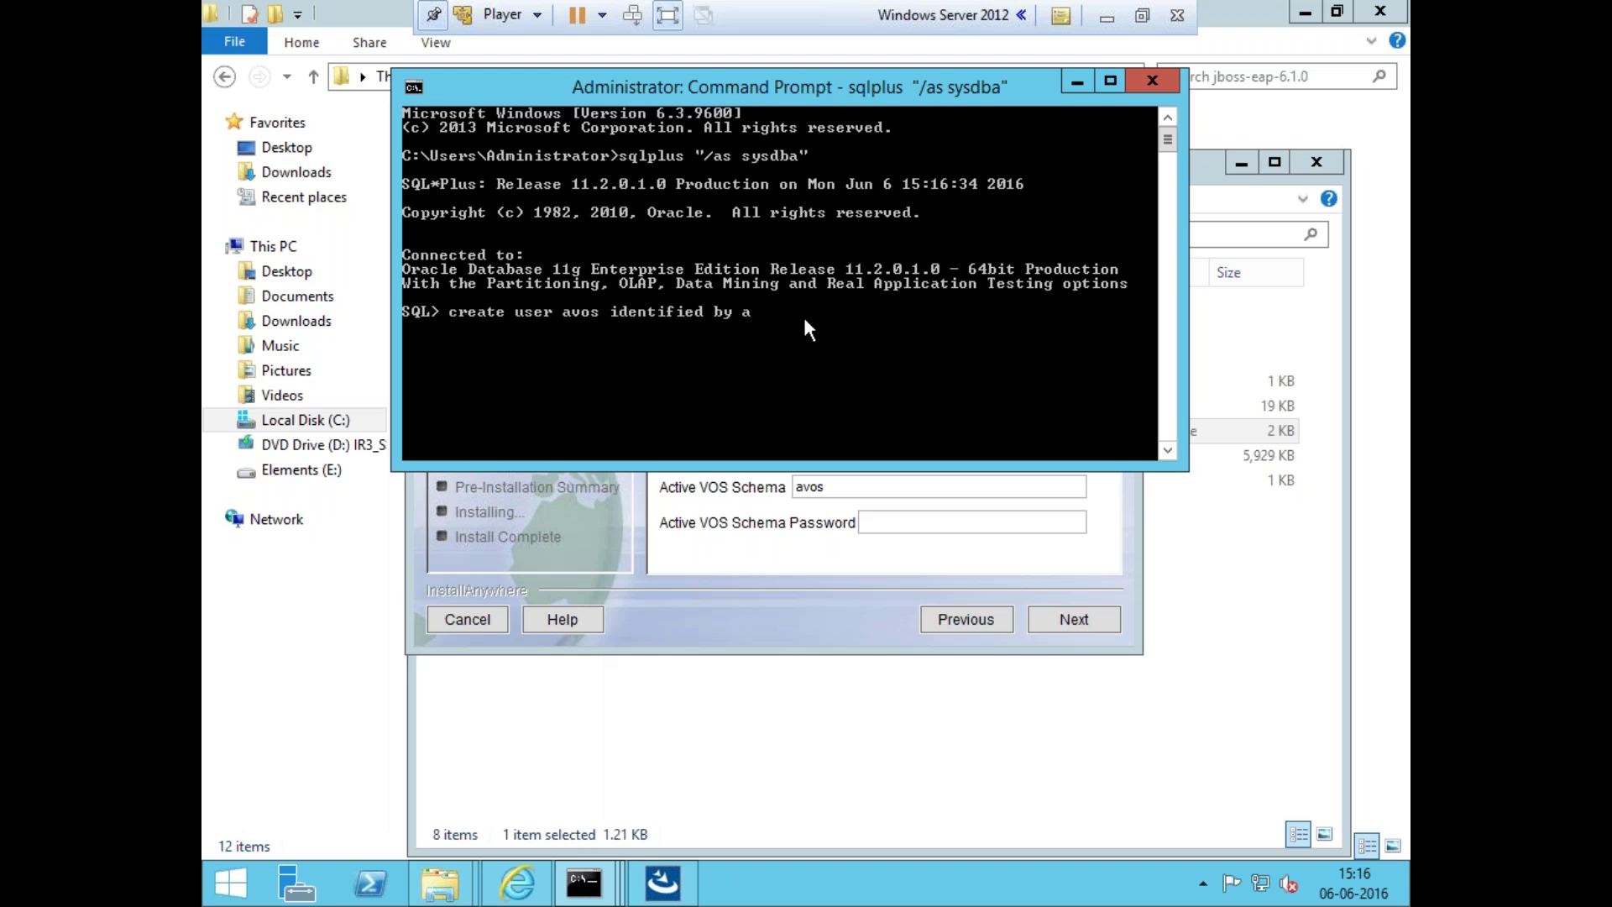
{"action": "key", "text": "BackSpace"}
{"action": "type", "text": "tiger;"}
{"action": "key", "text": "Return"}
{"action": "type", "text": "grant "}
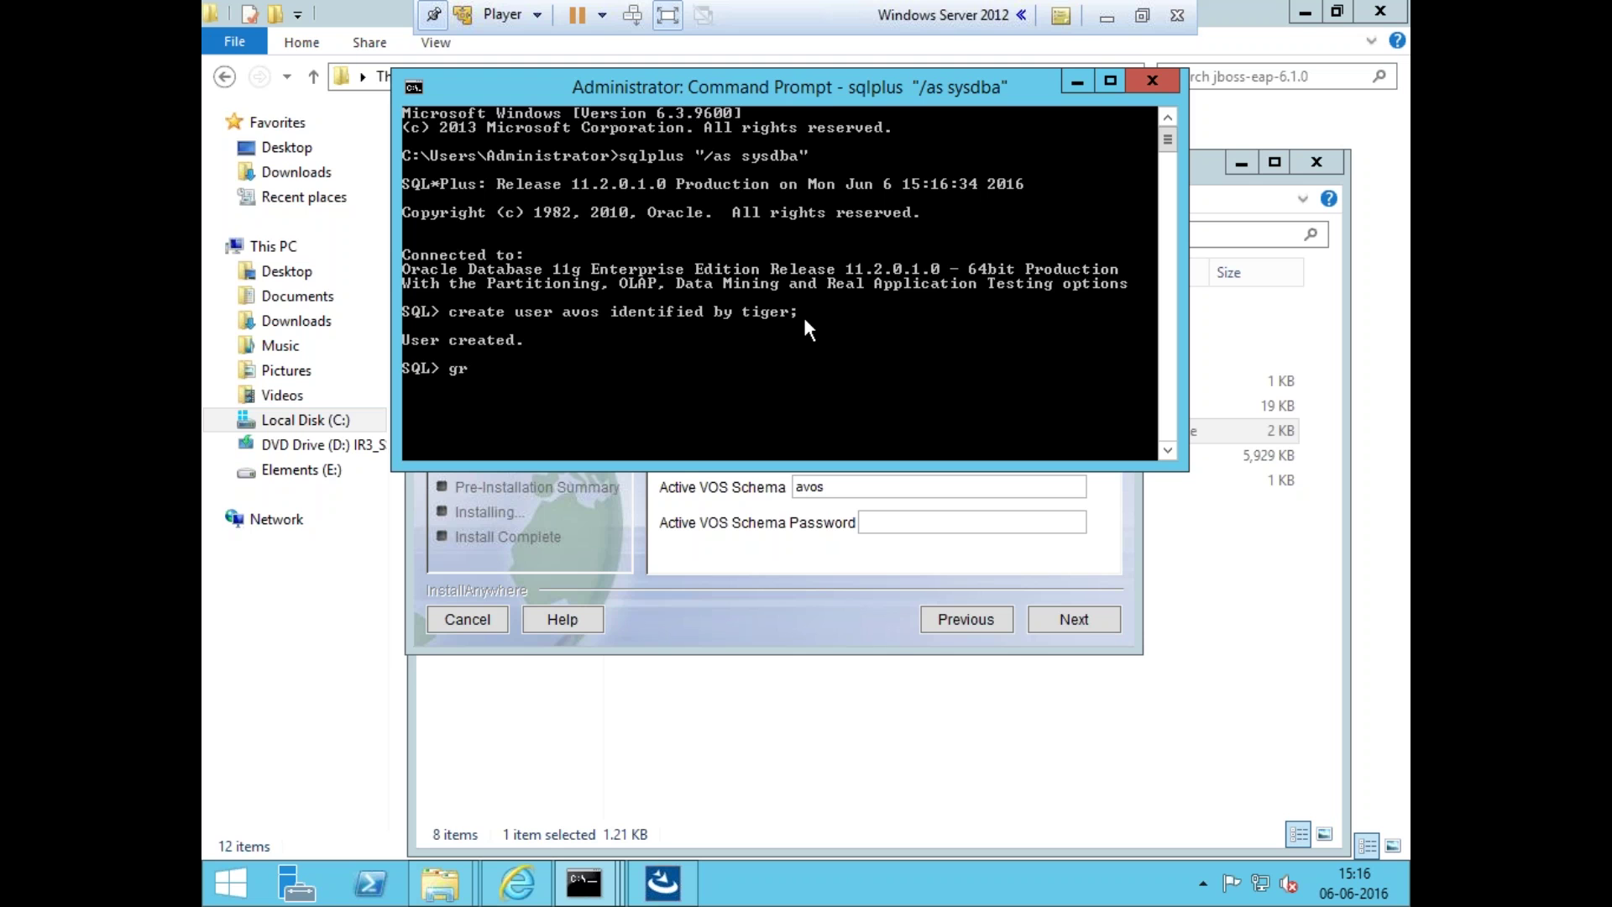
{"action": "type", "text": "dba to avos;"}
{"action": "key", "text": "Return"}
{"action": "left_click", "coordinate": [825, 546]}
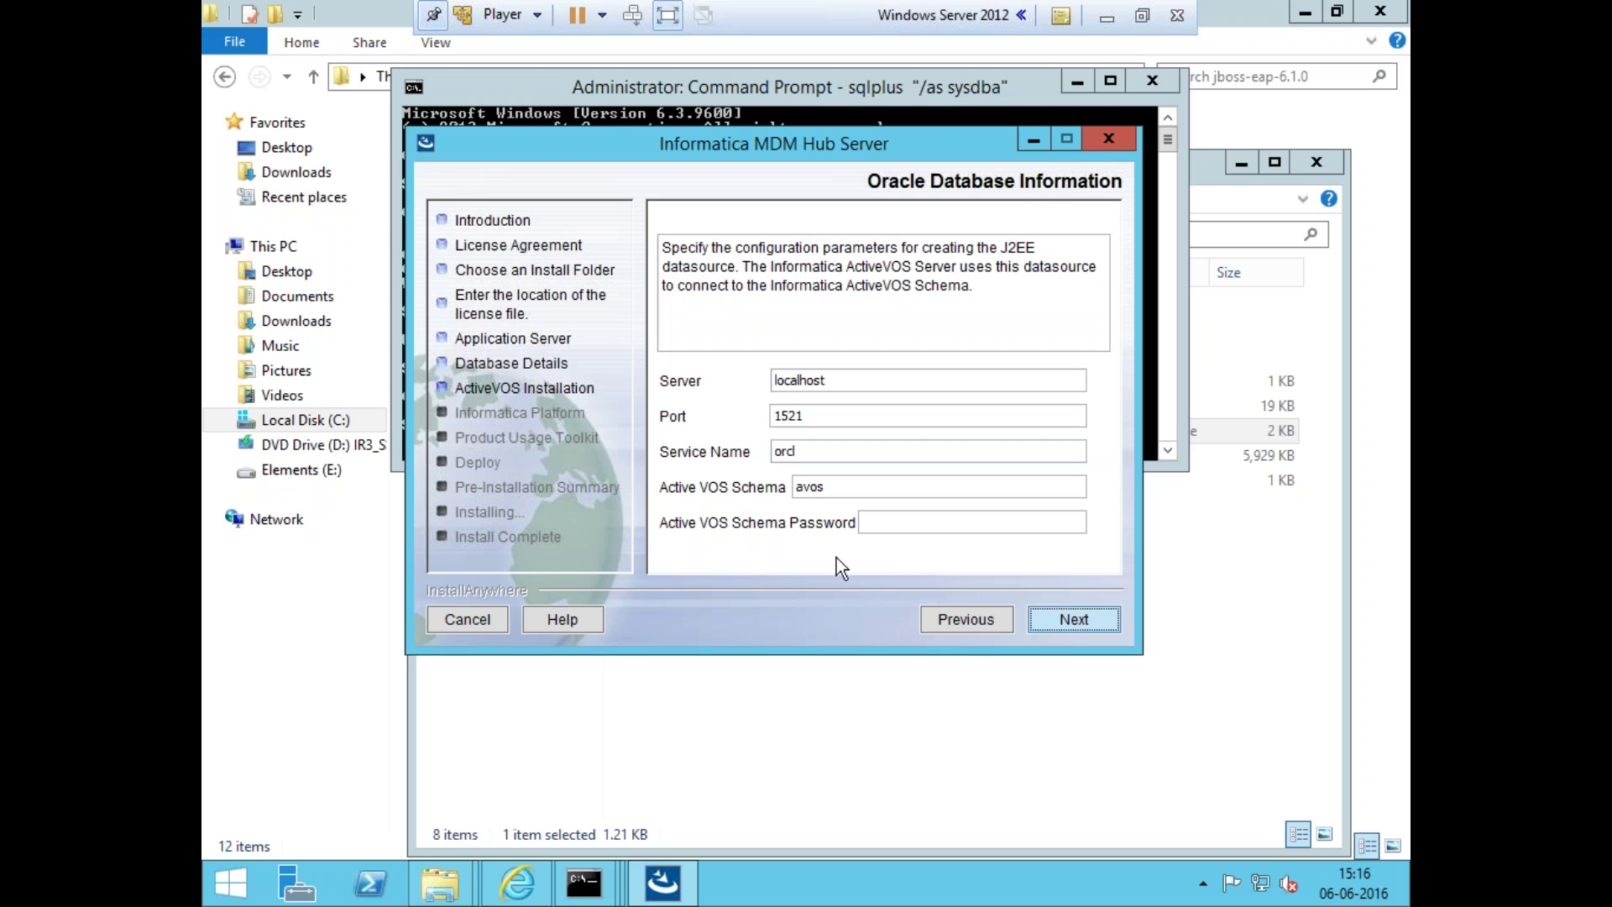
- Enter the avos ActiveVOS schema password and keep the default web URL
{"action": "left_click", "coordinate": [879, 529]}
{"action": "type", "text": "*****"}
{"action": "left_click", "coordinate": [1036, 621]}
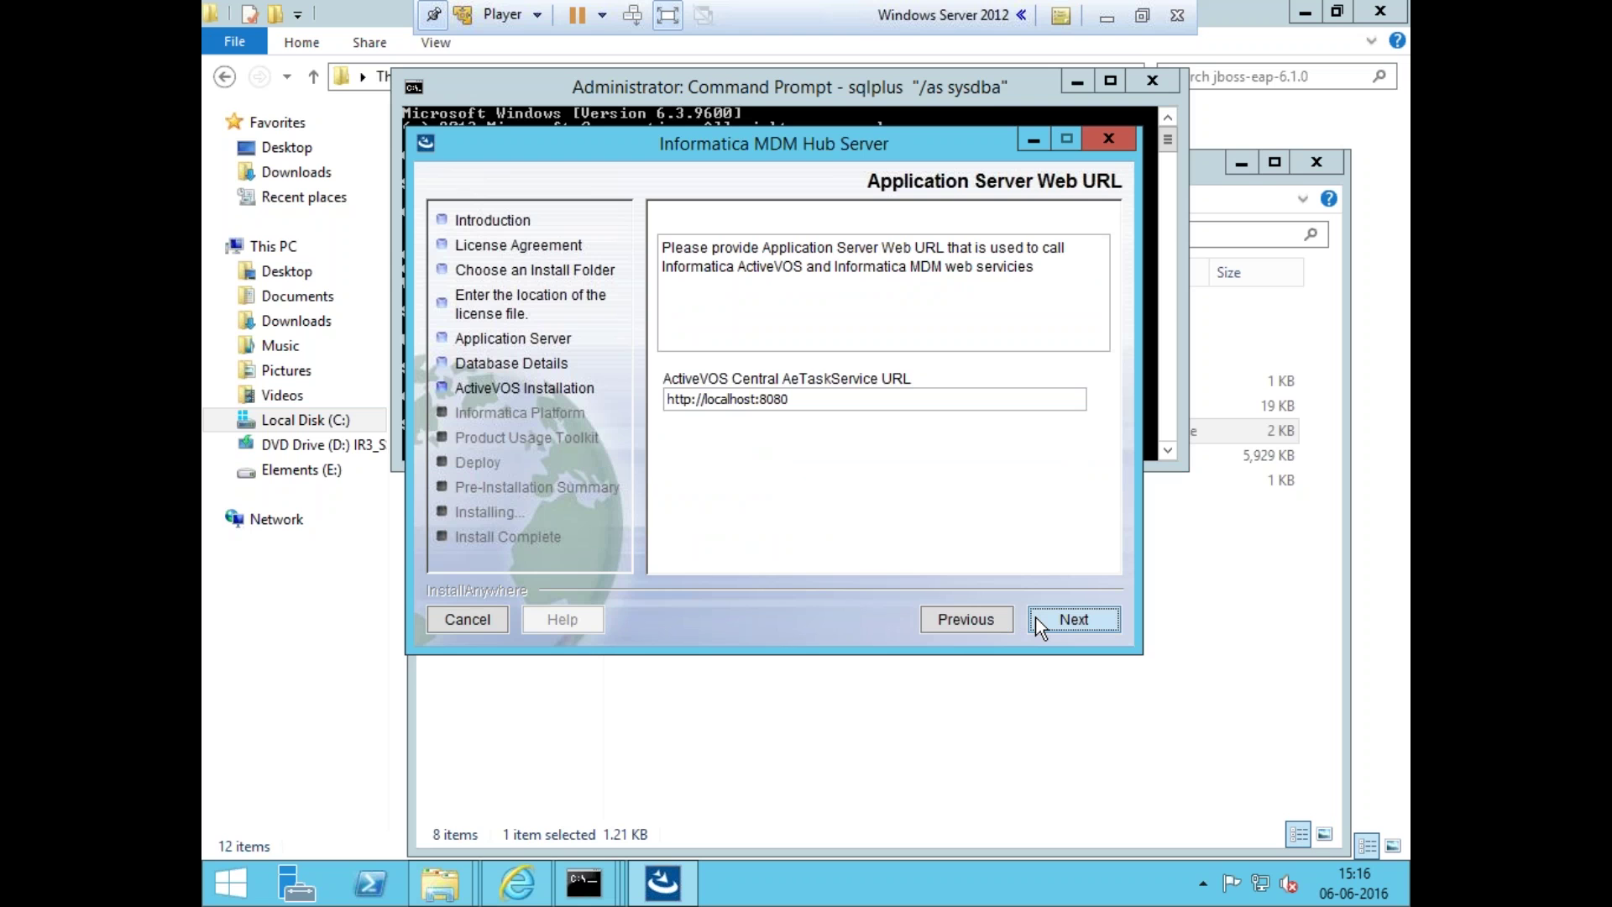
{"action": "left_click", "coordinate": [1039, 623]}
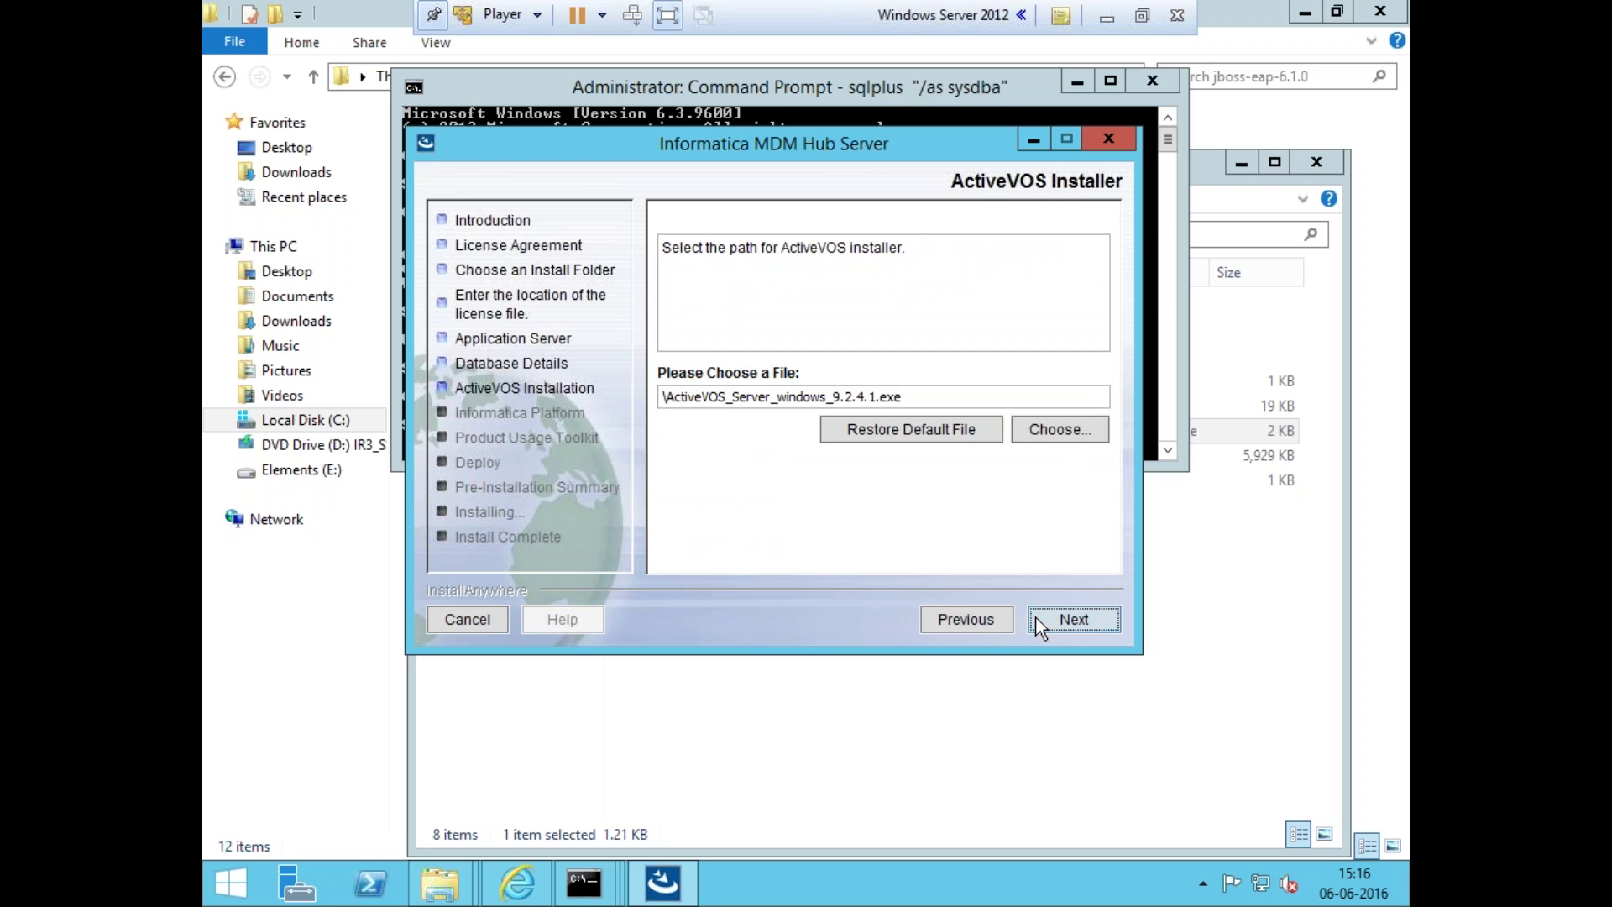
- Choose ActiveVOS_Server_windows_9.2.4.1.exe from E:\Informatica Software\Informatica MDM 10.1\ActiveVOSWindows9241 as the installer
{"action": "left_click", "coordinate": [1042, 426]}
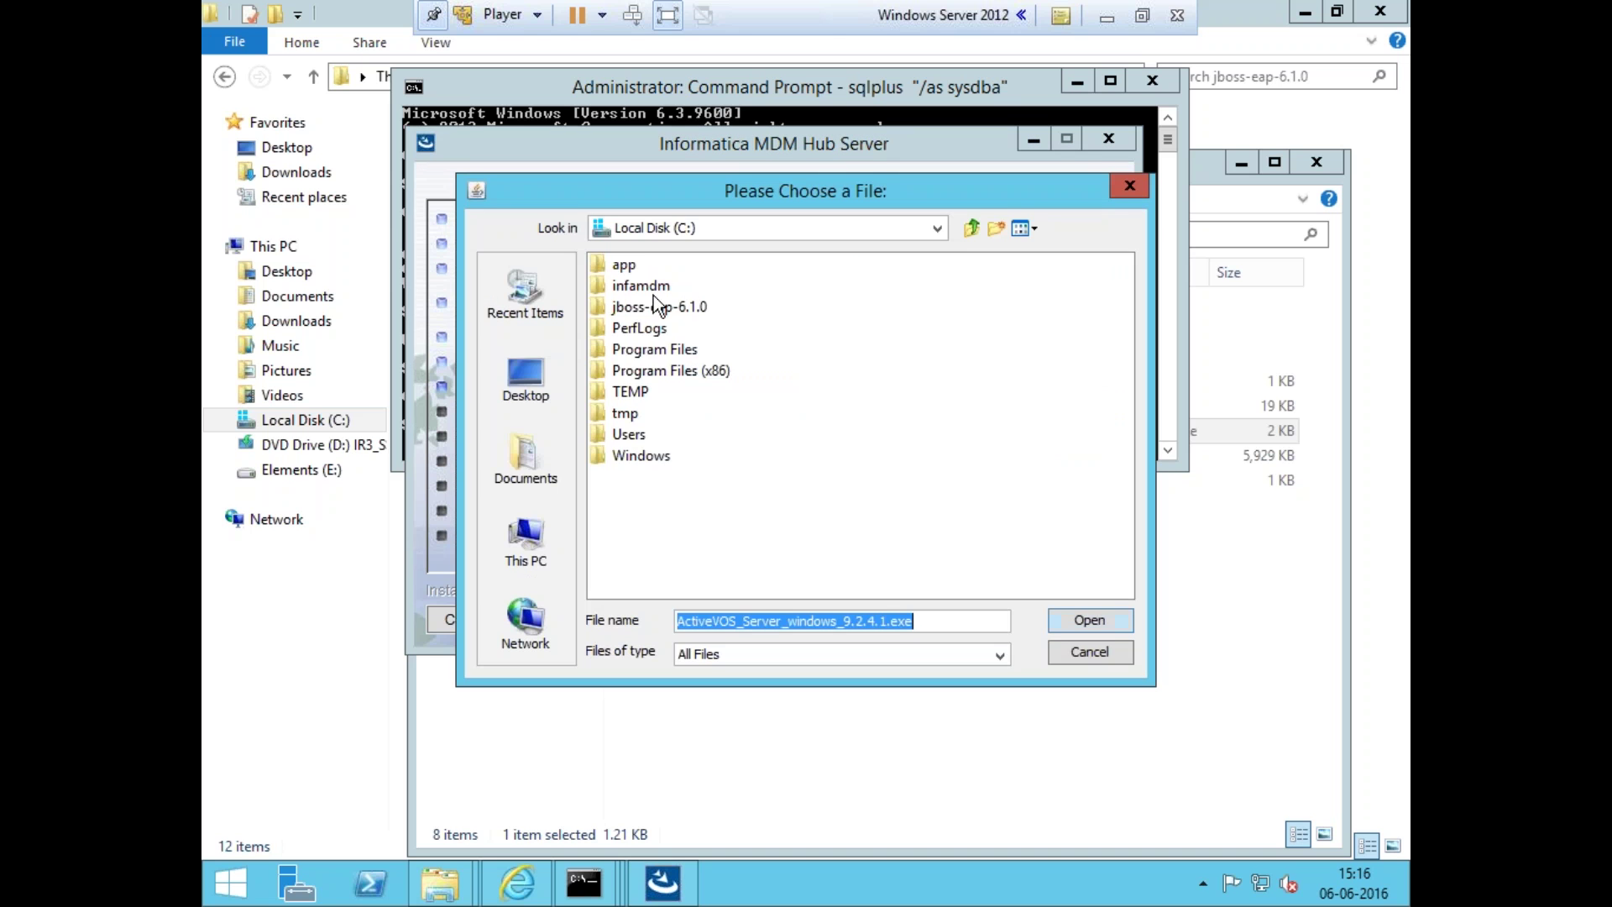
{"action": "left_click", "coordinate": [529, 546]}
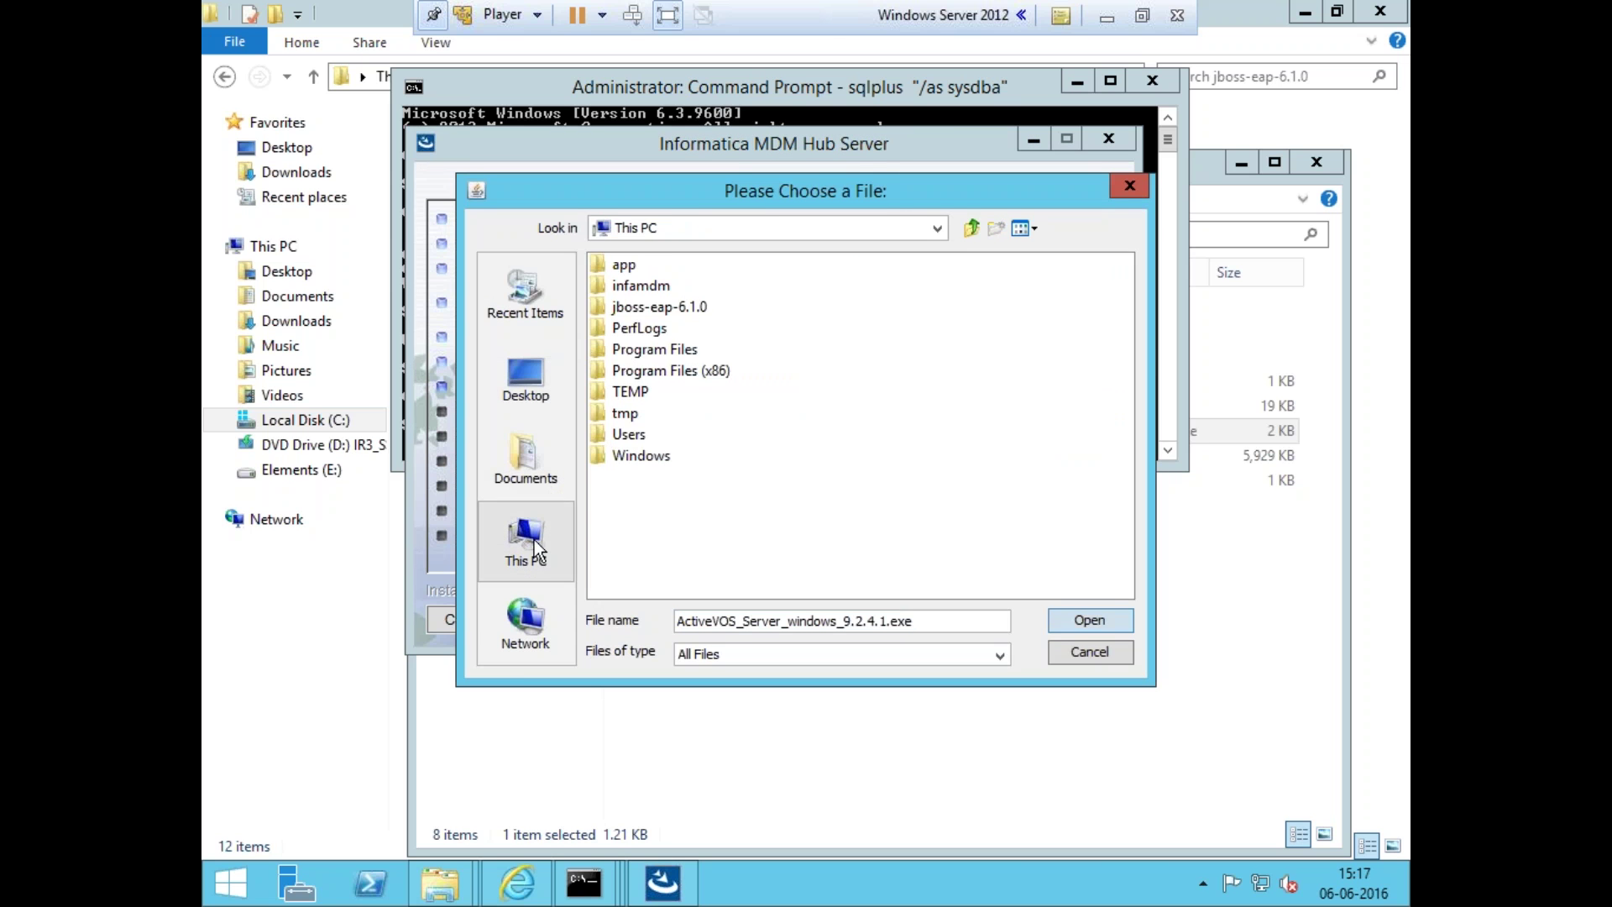
{"action": "double_click", "coordinate": [685, 436]}
{"action": "double_click", "coordinate": [684, 391]}
{"action": "left_click", "coordinate": [695, 286]}
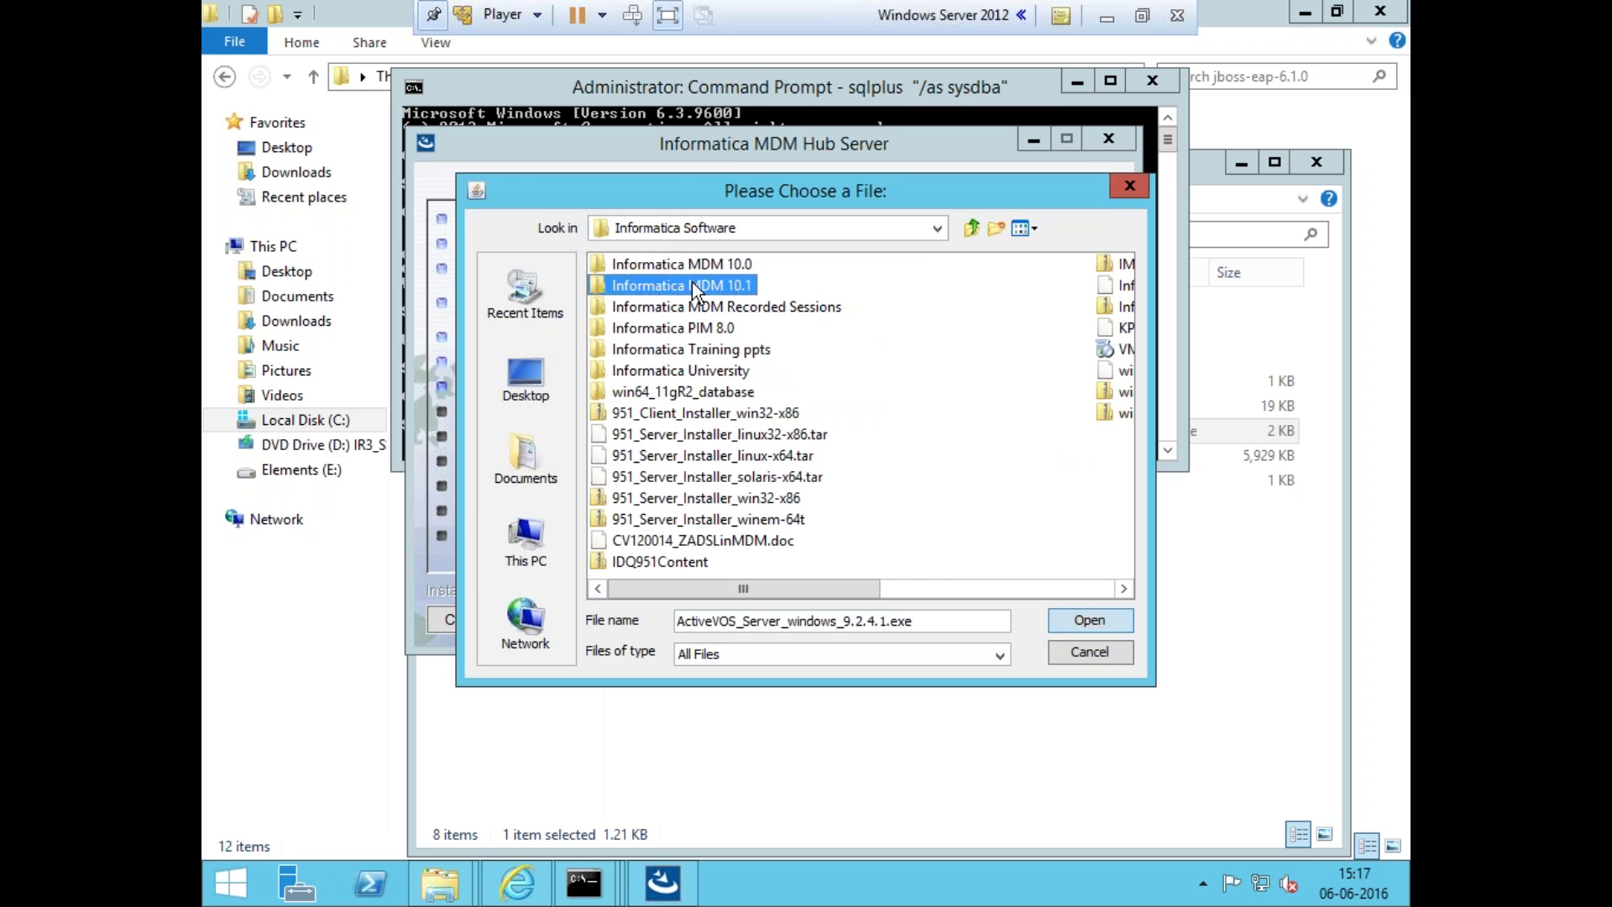
{"action": "double_click", "coordinate": [694, 287]}
{"action": "double_click", "coordinate": [693, 264]}
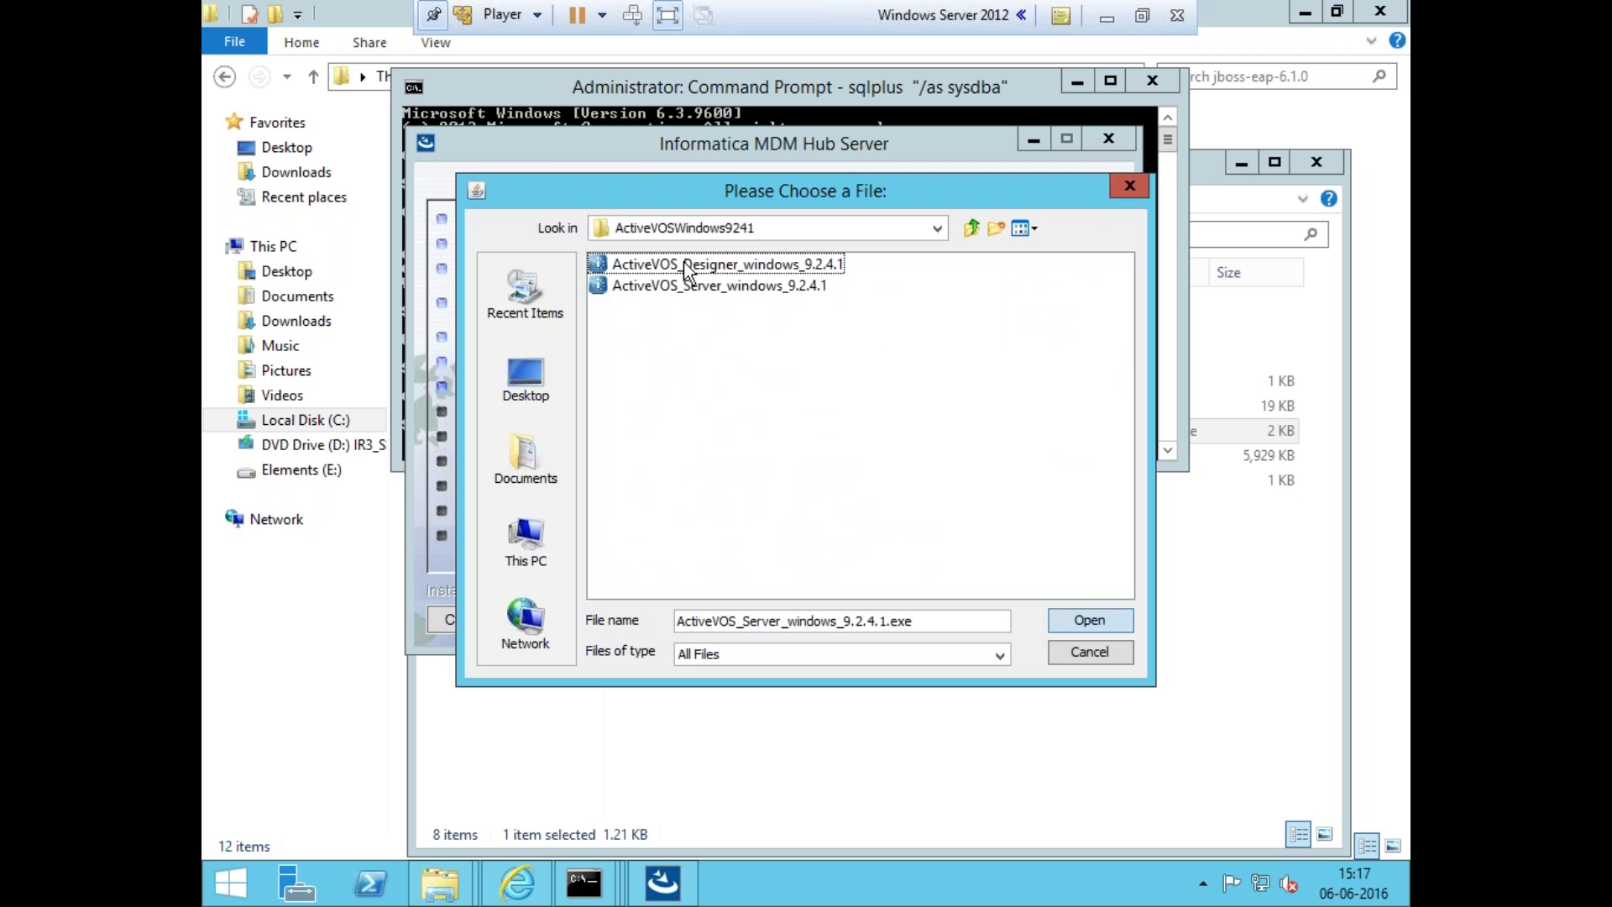
{"action": "left_click", "coordinate": [747, 284]}
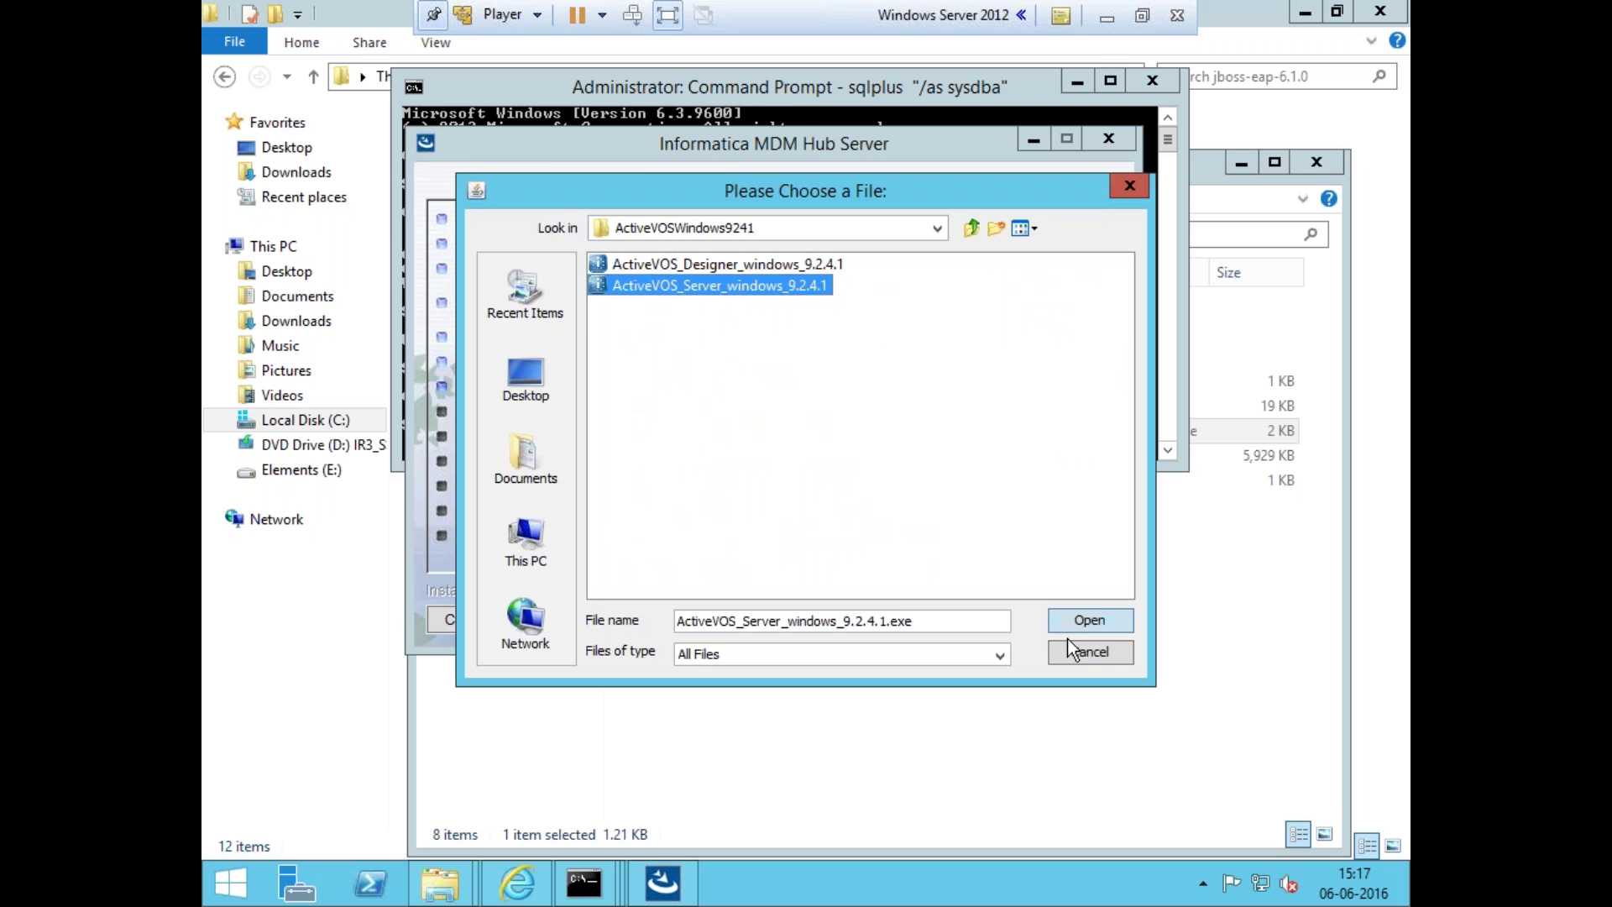
{"action": "left_click", "coordinate": [1076, 624]}
{"action": "left_click", "coordinate": [1070, 623]}
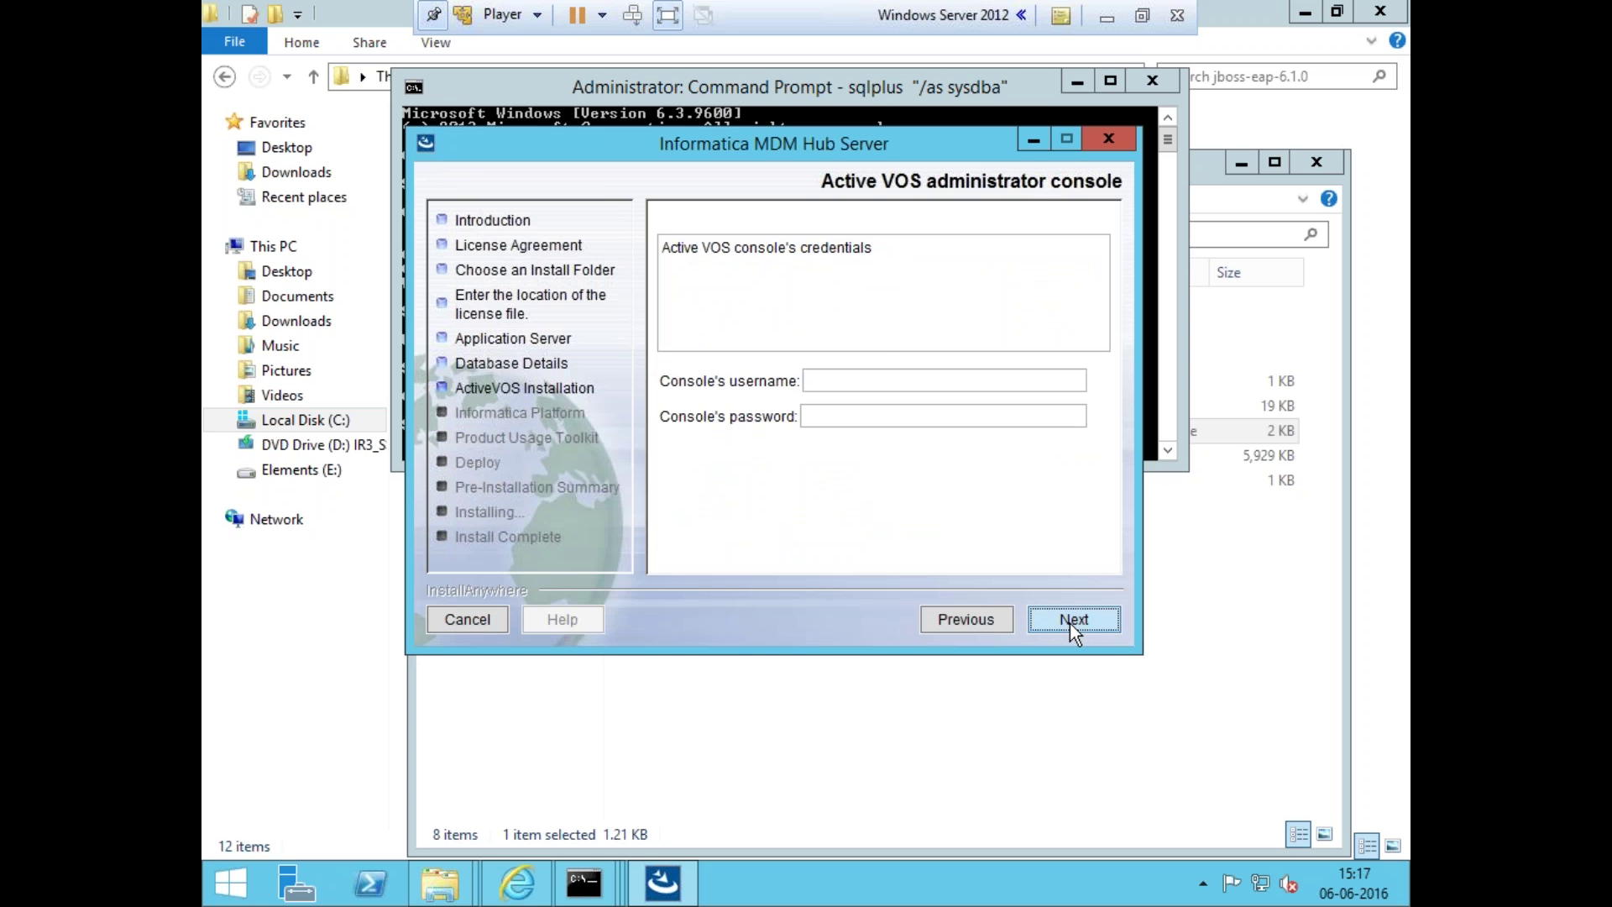
- Enter the ActiveVOS console username and password
{"action": "type", "text": "admin"}
{"action": "key", "text": "Tab"}
{"action": "type", "text": "***in"}
{"action": "left_click", "coordinate": [1070, 622]}
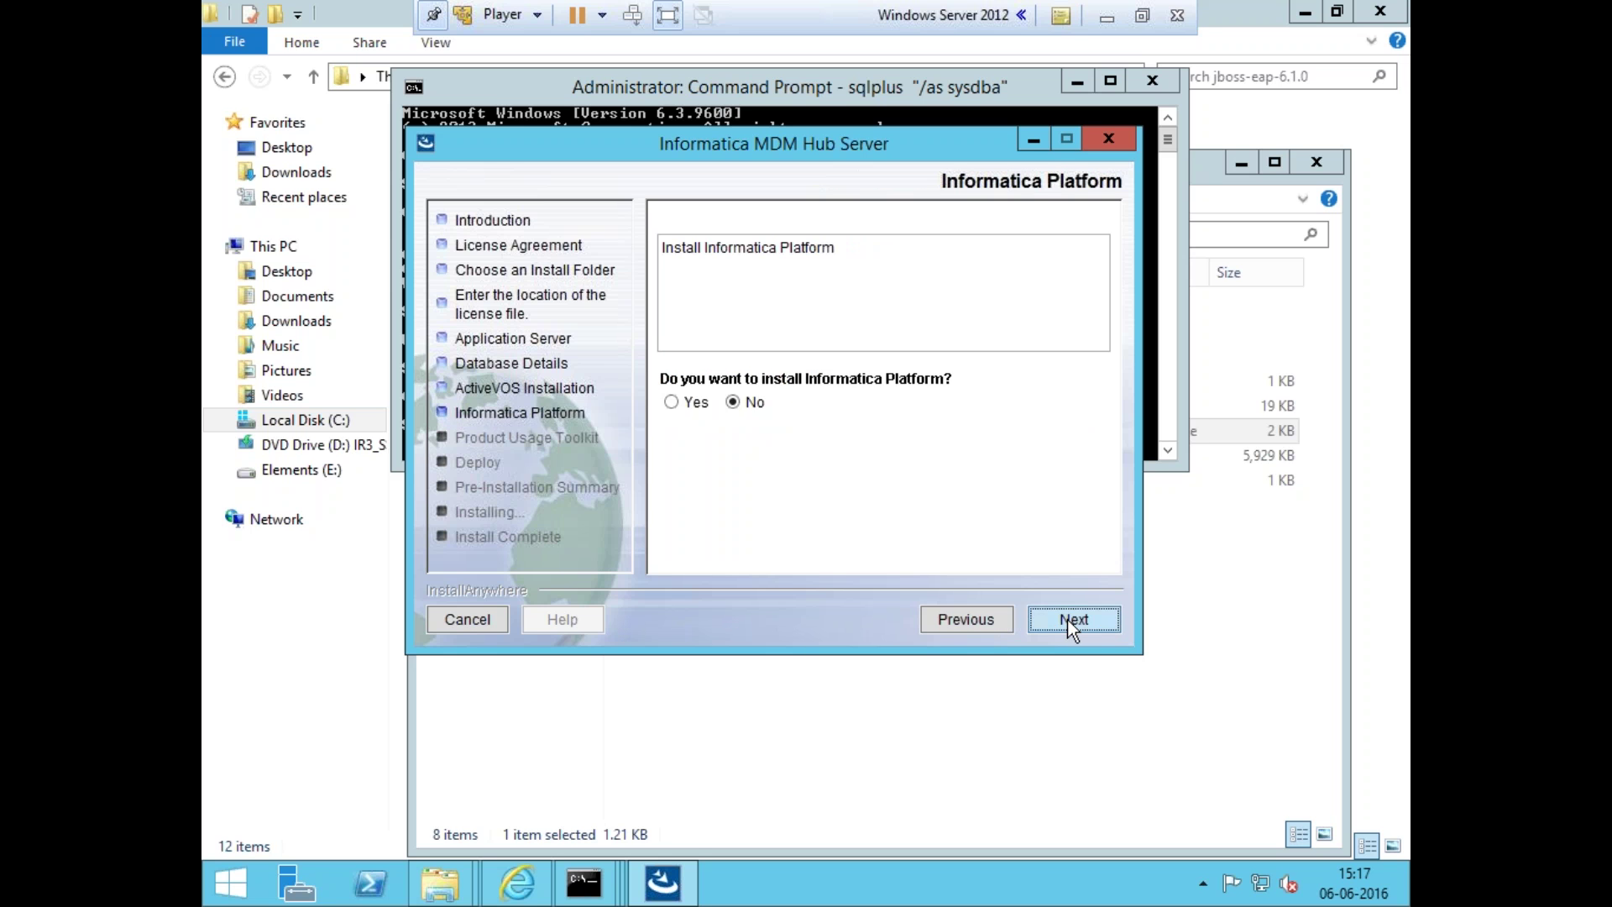
- Skip Informatica Platform, set the deploy script to run, and start the installation
{"action": "left_click", "coordinate": [1072, 624]}
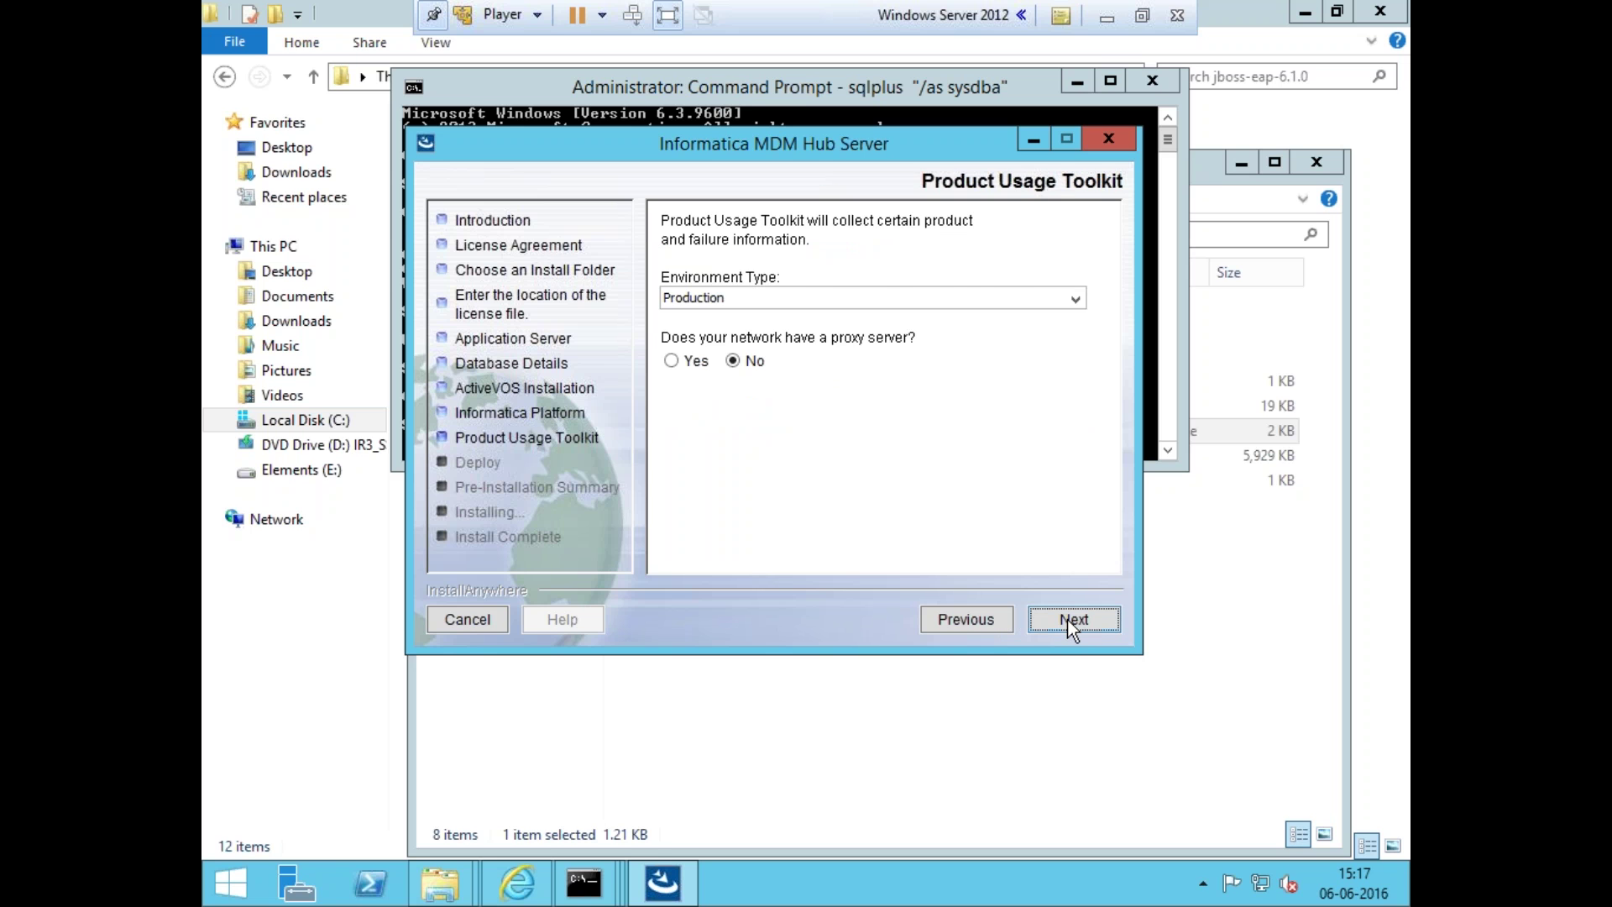
{"action": "left_click", "coordinate": [1071, 623]}
{"action": "left_click", "coordinate": [964, 620]}
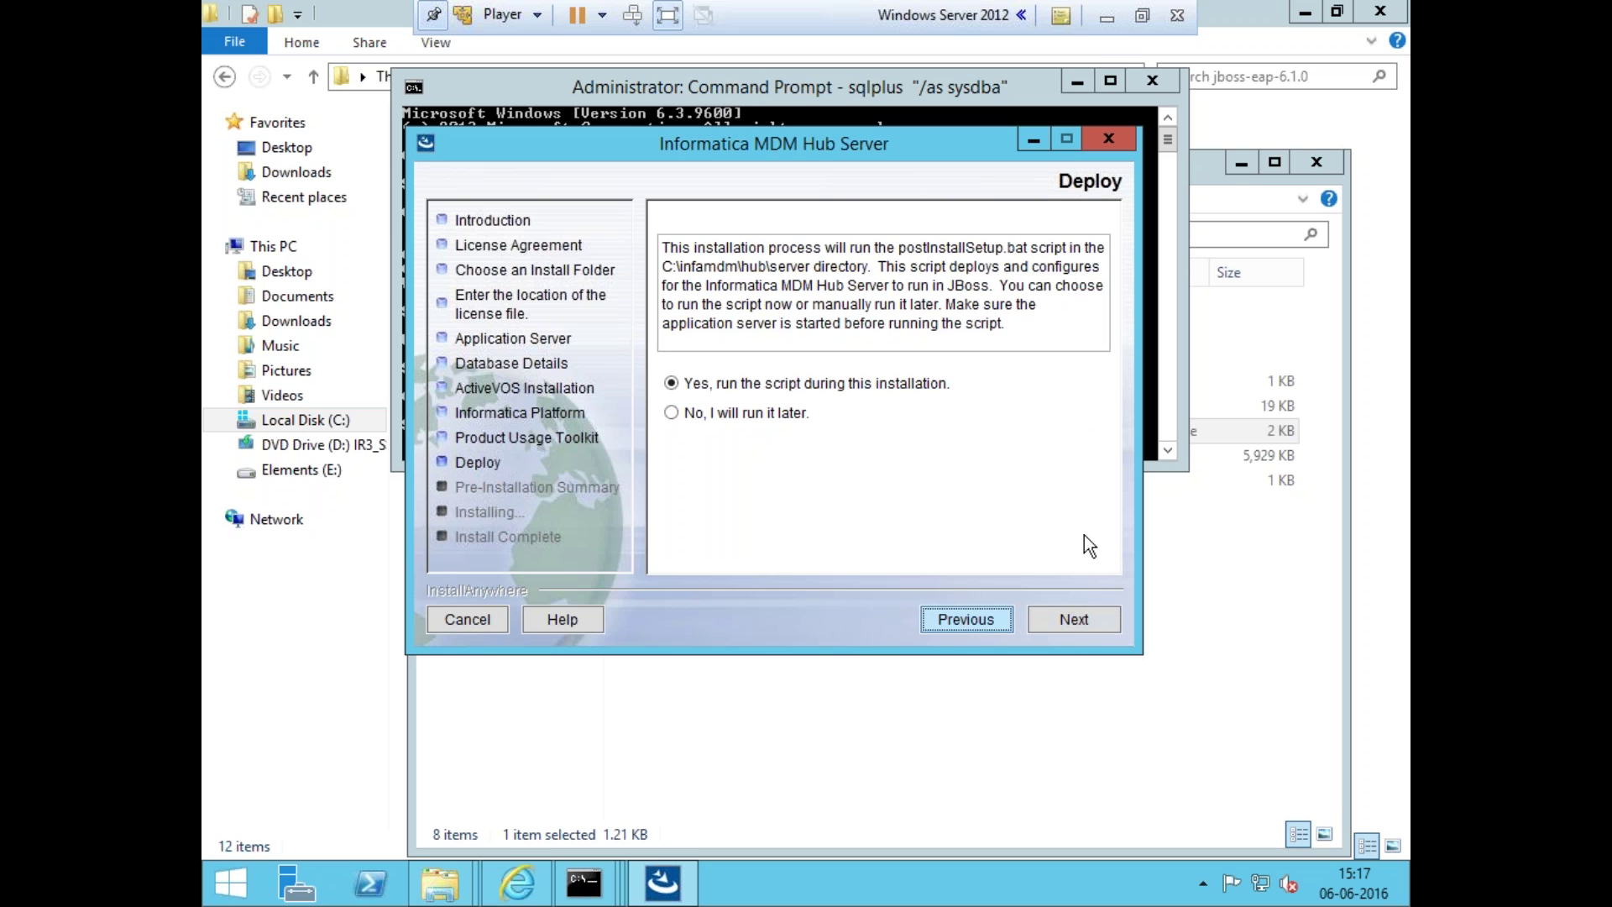
{"action": "left_click", "coordinate": [1069, 621]}
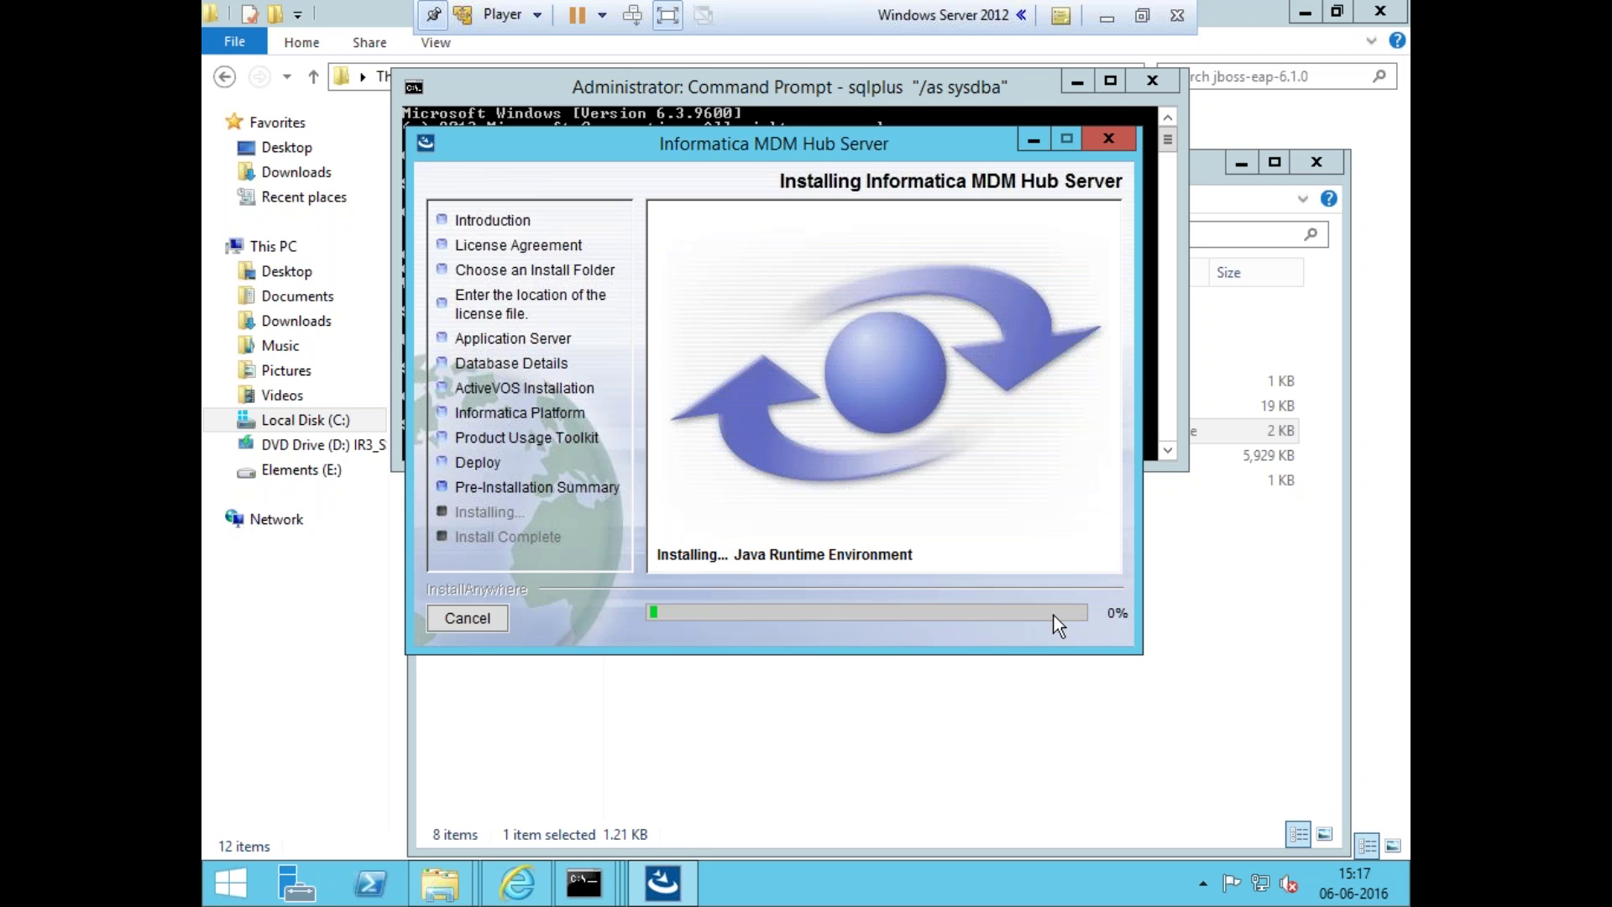
- Review the Run Postinstall.bat step in the host's install notes, then return to the VM
{"action": "left_click", "coordinate": [1105, 19]}
{"action": "left_click", "coordinate": [629, 344]}
{"action": "left_click_drag", "start_coordinate": [239, 264], "coordinate": [558, 266]}
{"action": "left_click", "coordinate": [558, 265]}
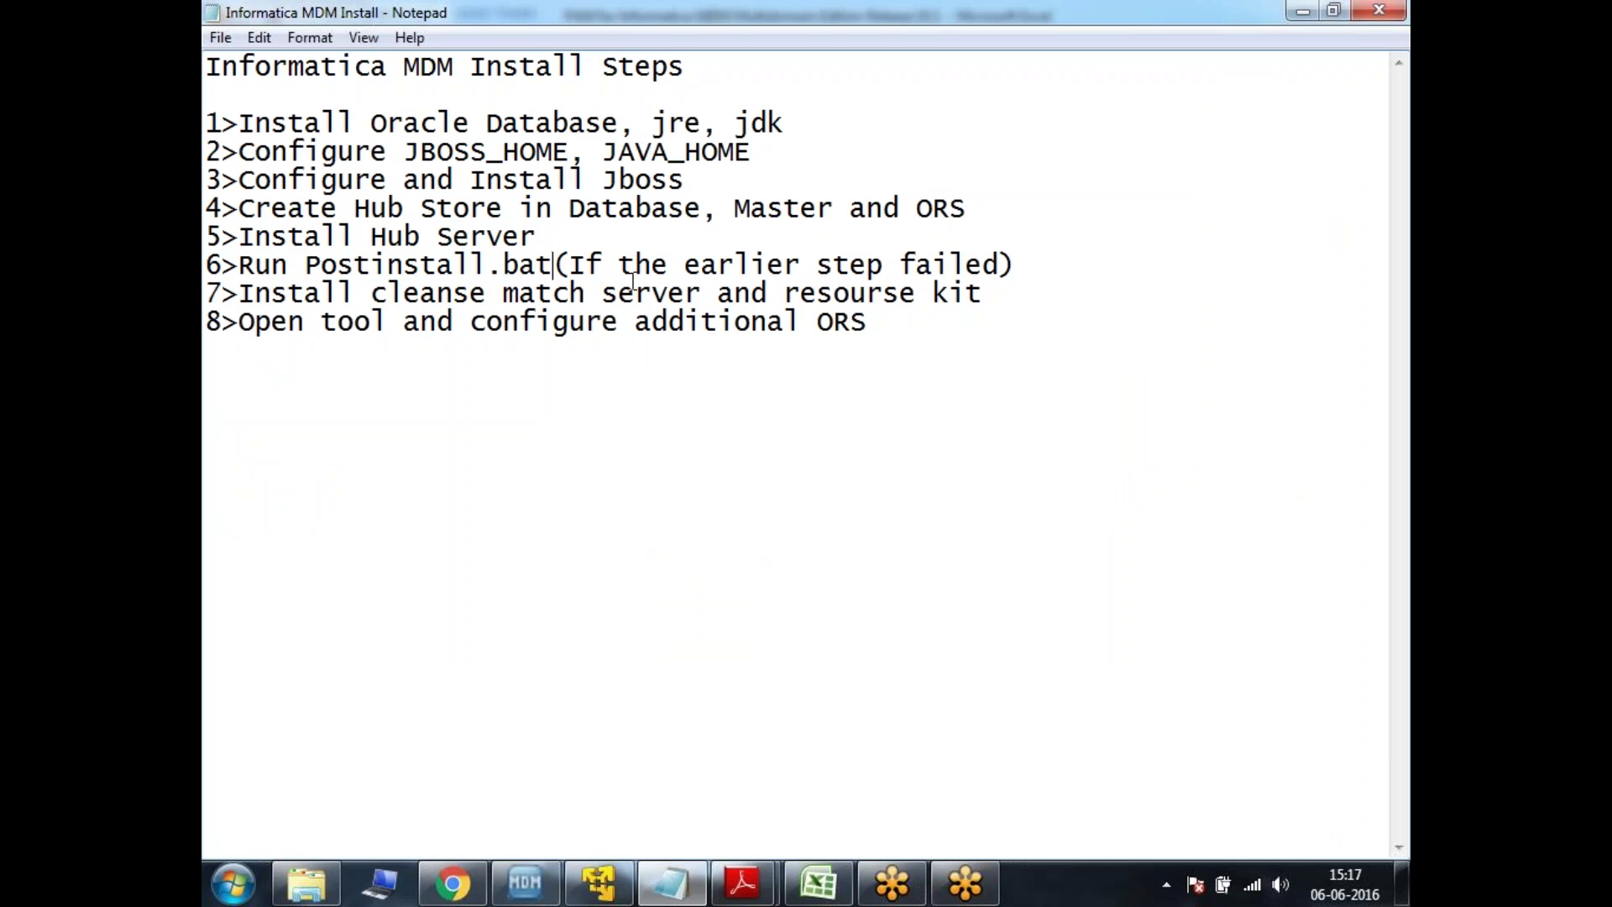
{"action": "left_click", "coordinate": [965, 881]}
{"action": "left_click", "coordinate": [601, 882]}
{"action": "mouse_move", "coordinate": [612, 880]}
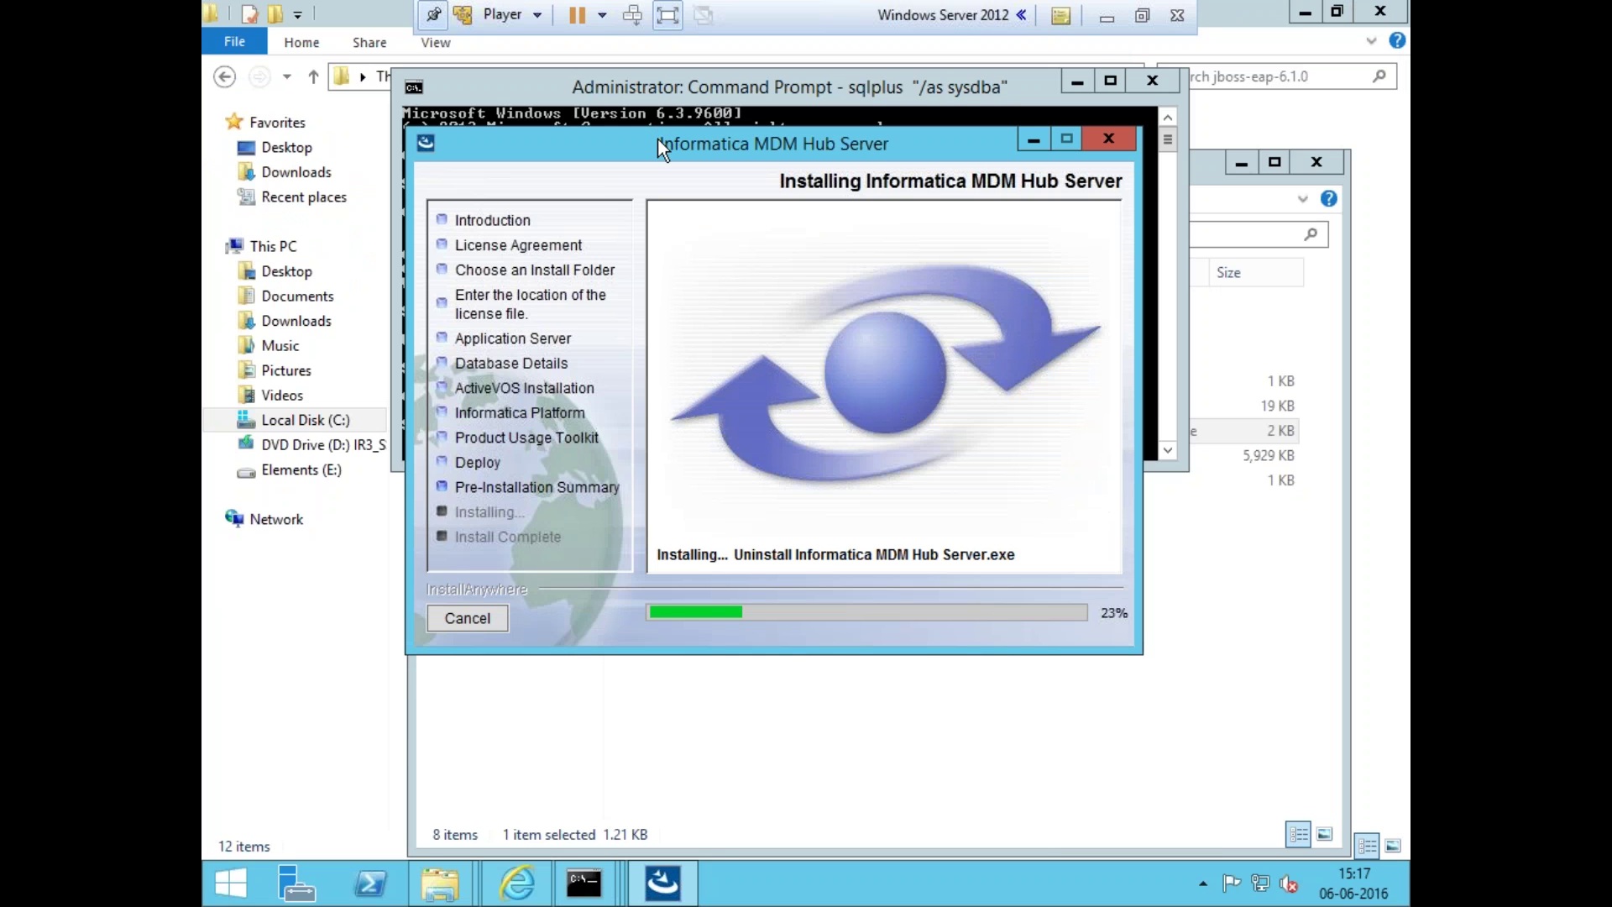
- Move the installer lower to reveal SQL*Plus output and bring the host's Notepad steps forward
{"action": "left_click_drag", "start_coordinate": [658, 138], "coordinate": [662, 227]}
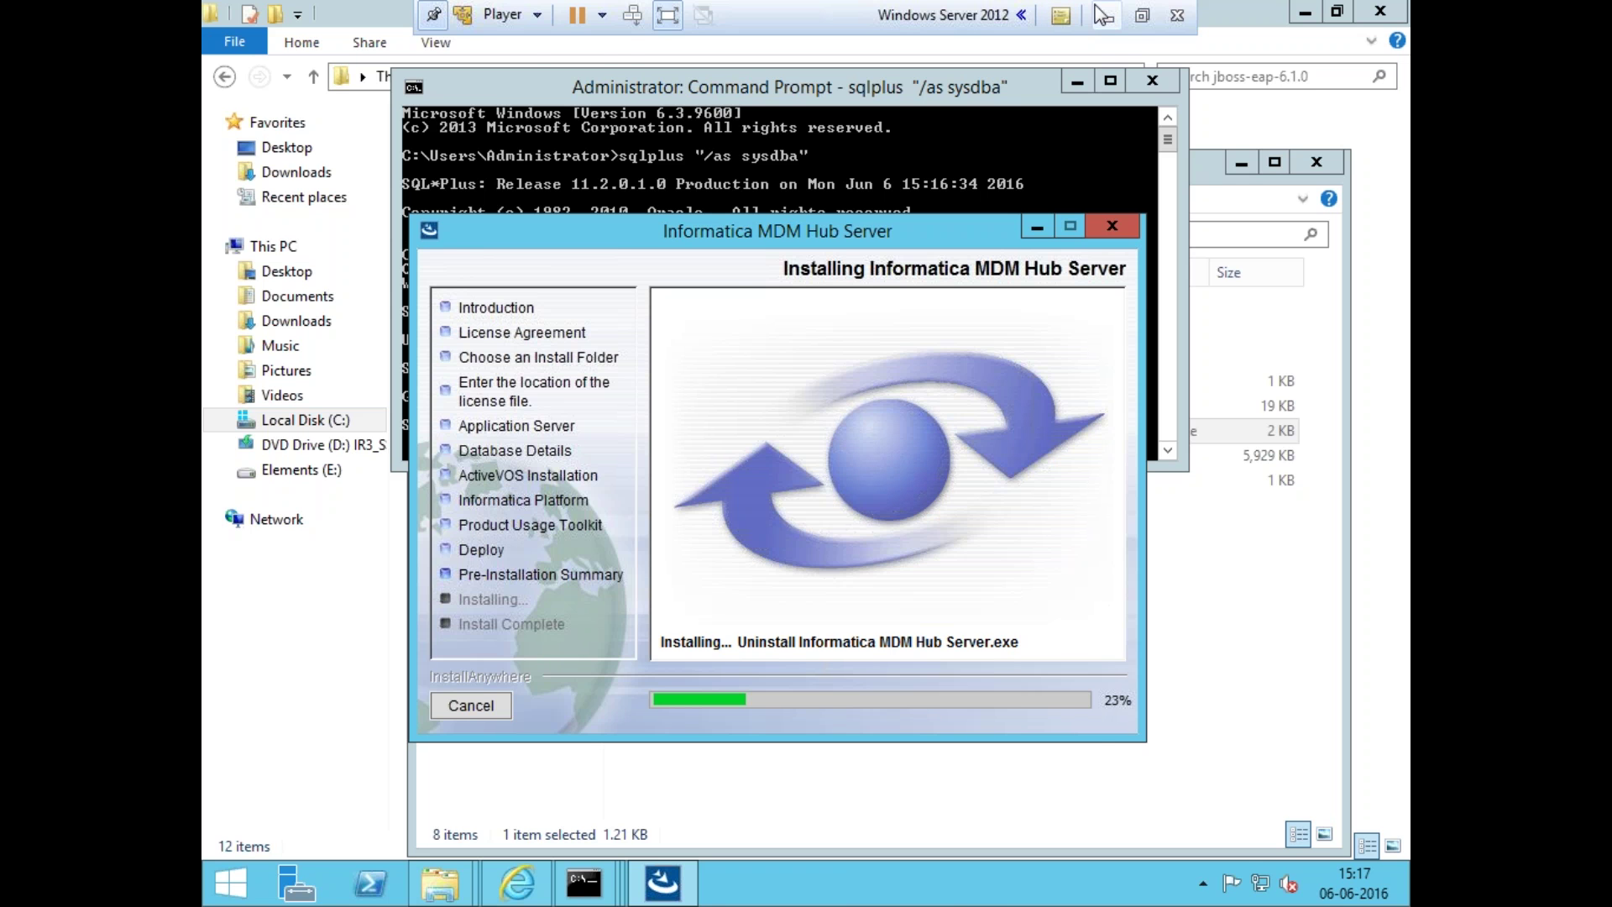
{"action": "left_click", "coordinate": [1117, 17]}
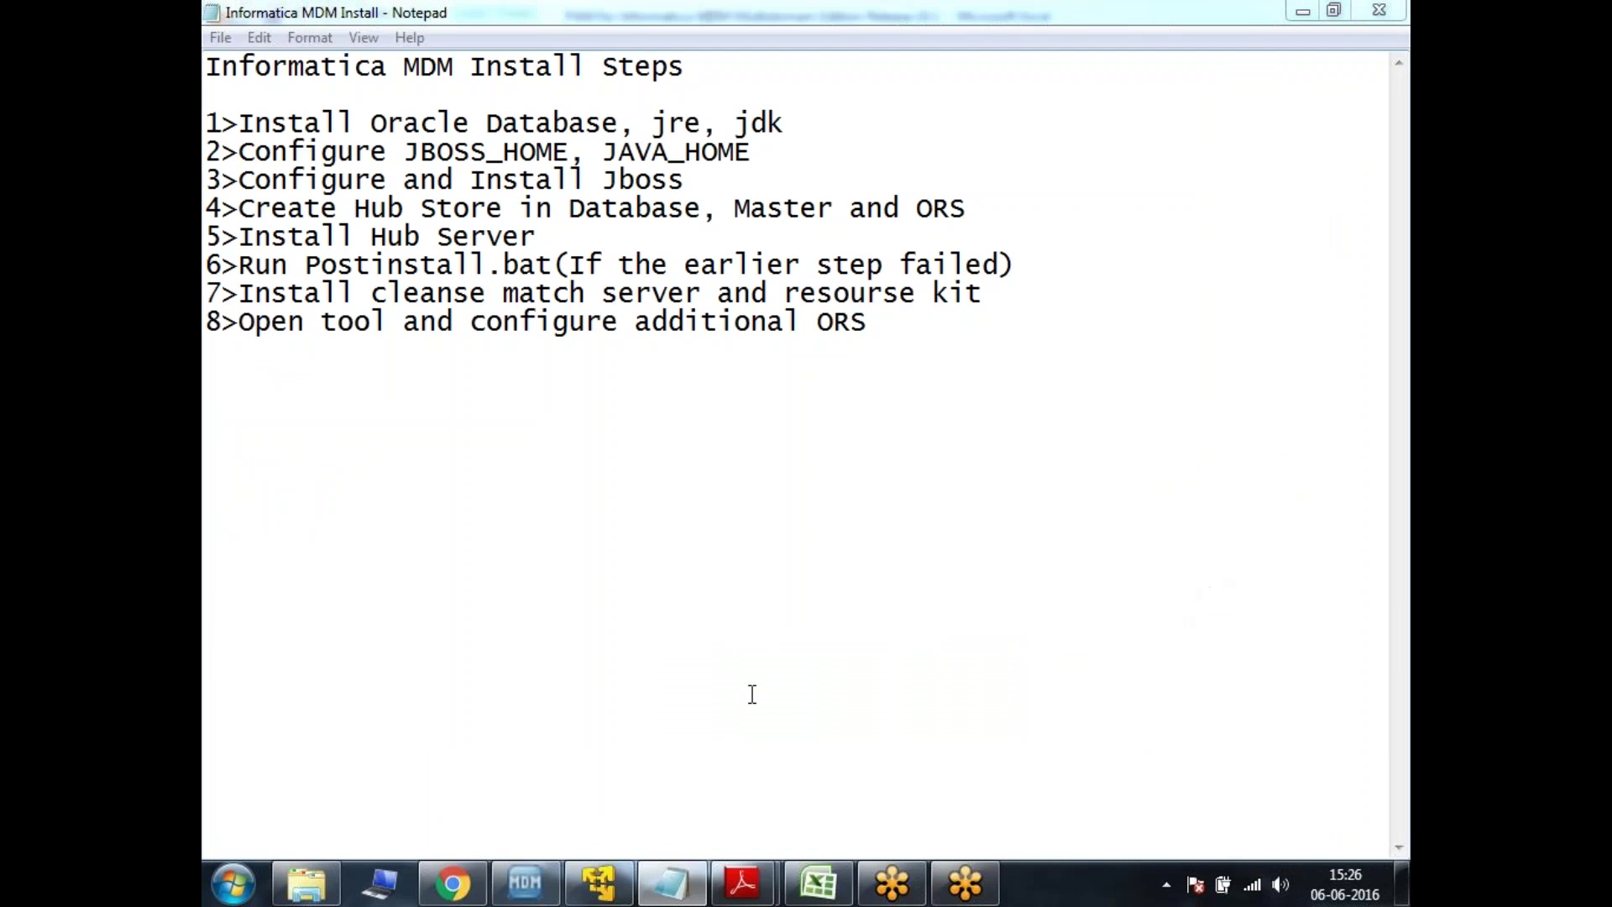
- Check the JBoss page, installer and server log, then refresh the JBoss Deployments page
{"action": "left_click", "coordinate": [599, 882]}
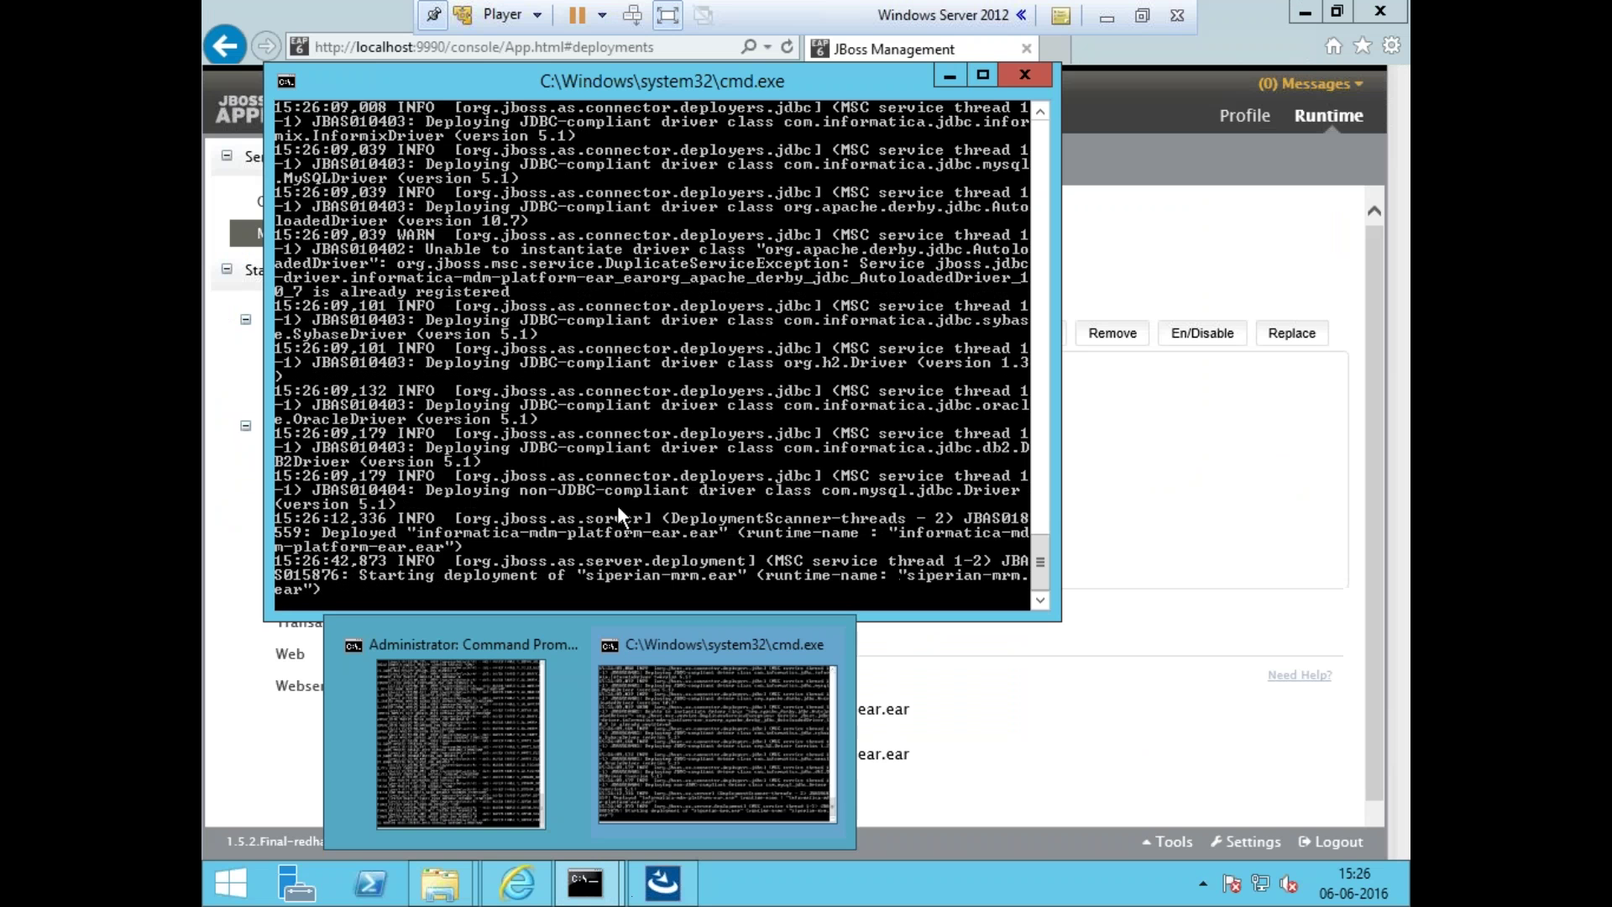
{"action": "left_click", "coordinate": [1066, 652]}
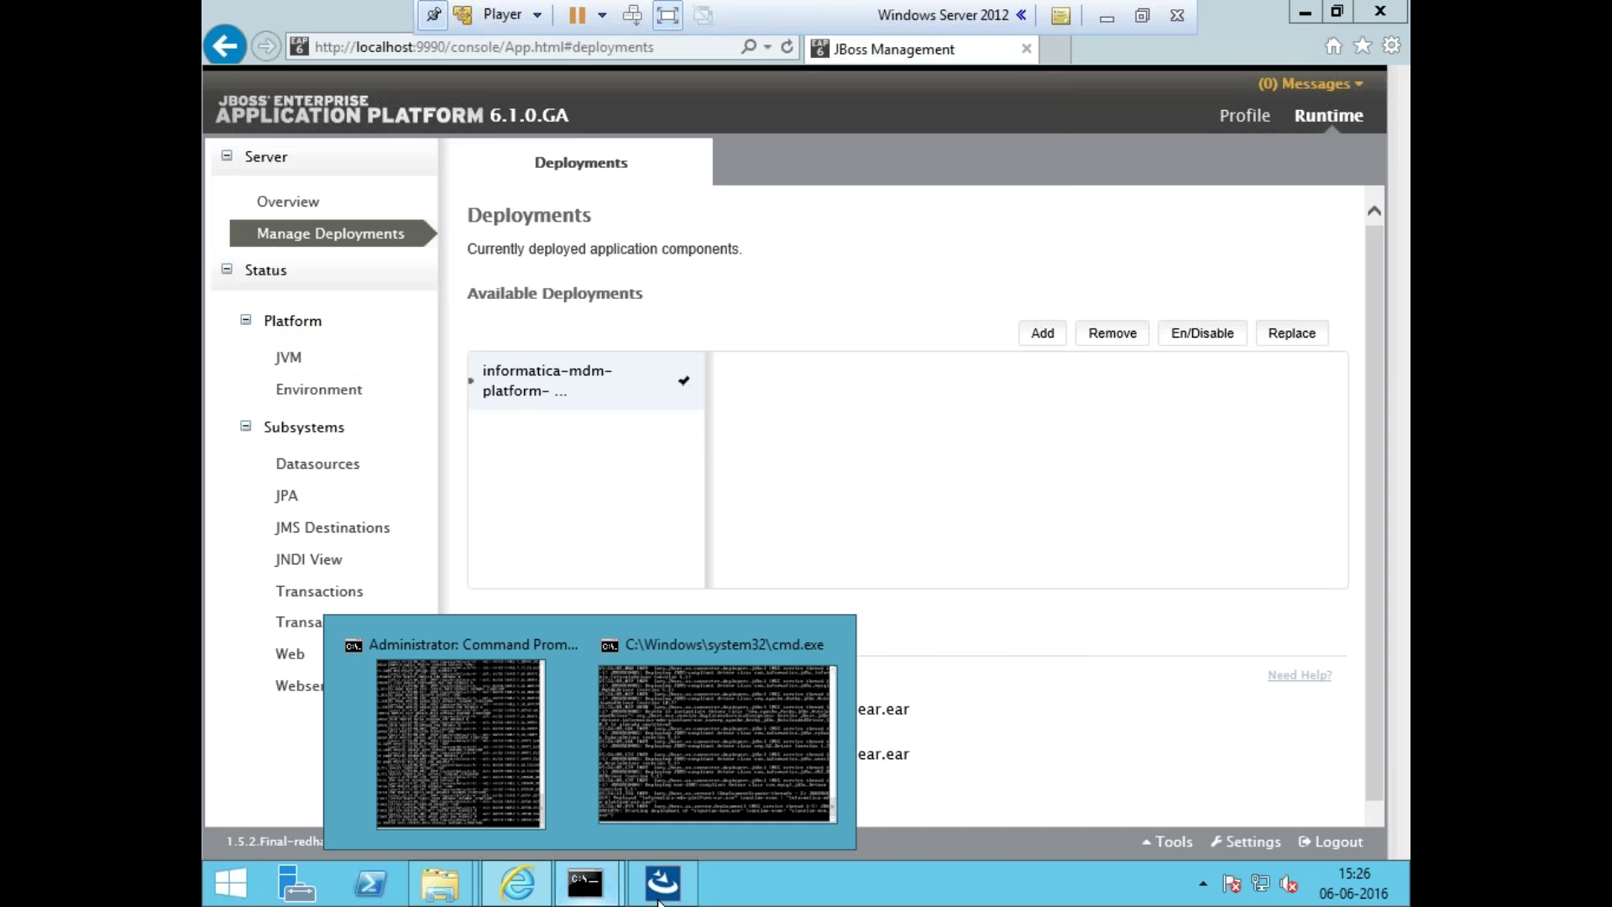
{"action": "left_click", "coordinate": [662, 888]}
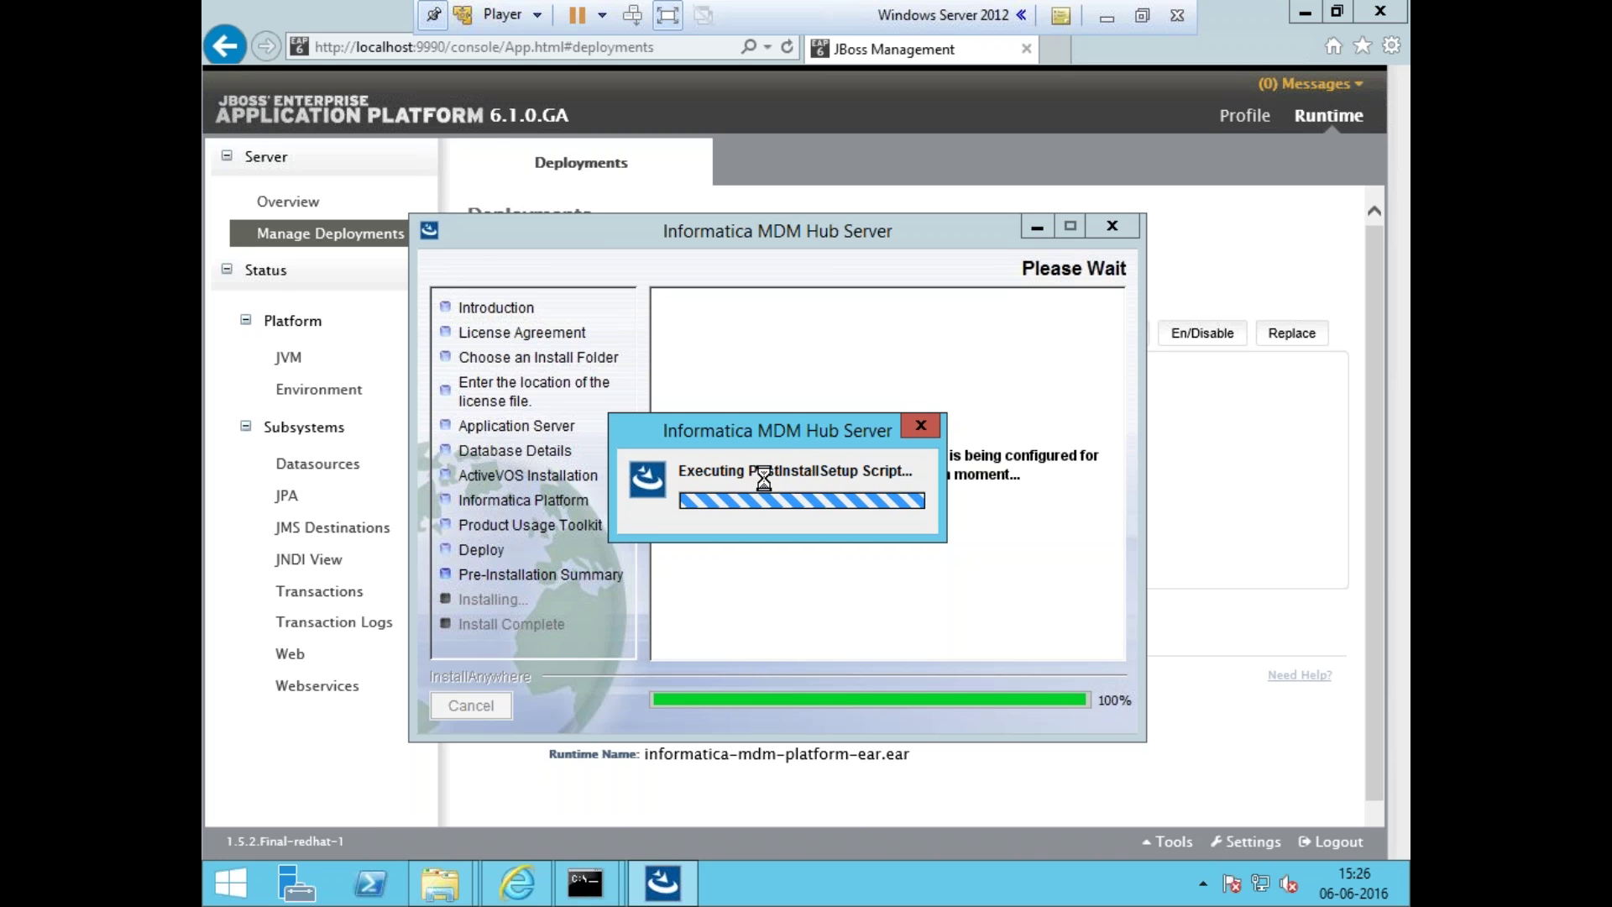
{"action": "mouse_move", "coordinate": [587, 883]}
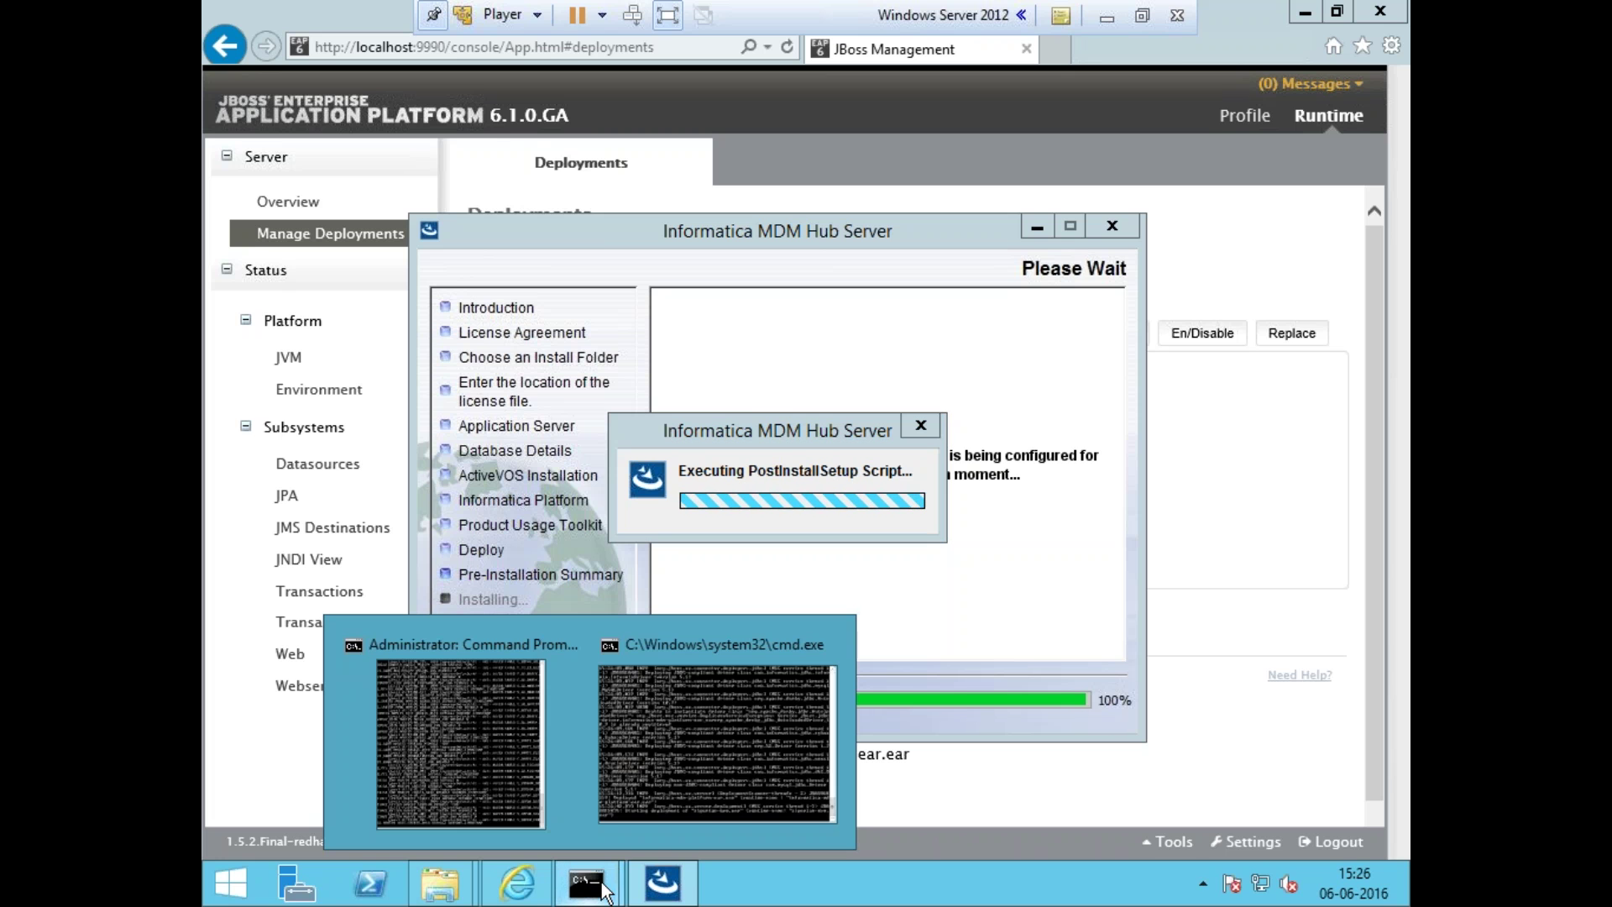
{"action": "left_click", "coordinate": [674, 753]}
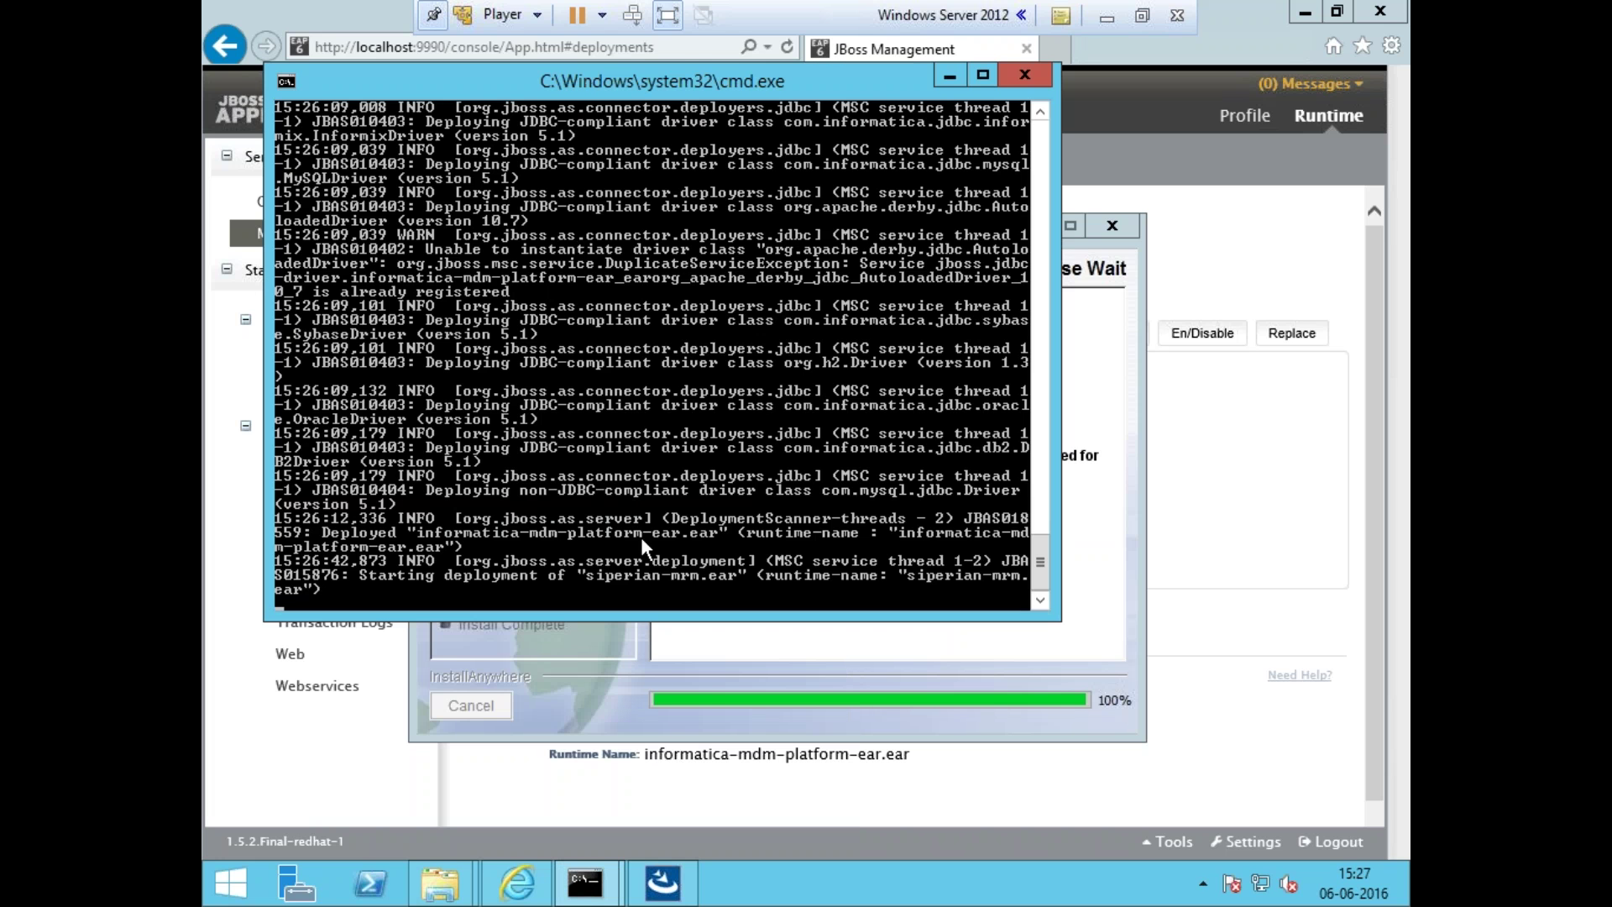
{"action": "left_click", "coordinate": [622, 784]}
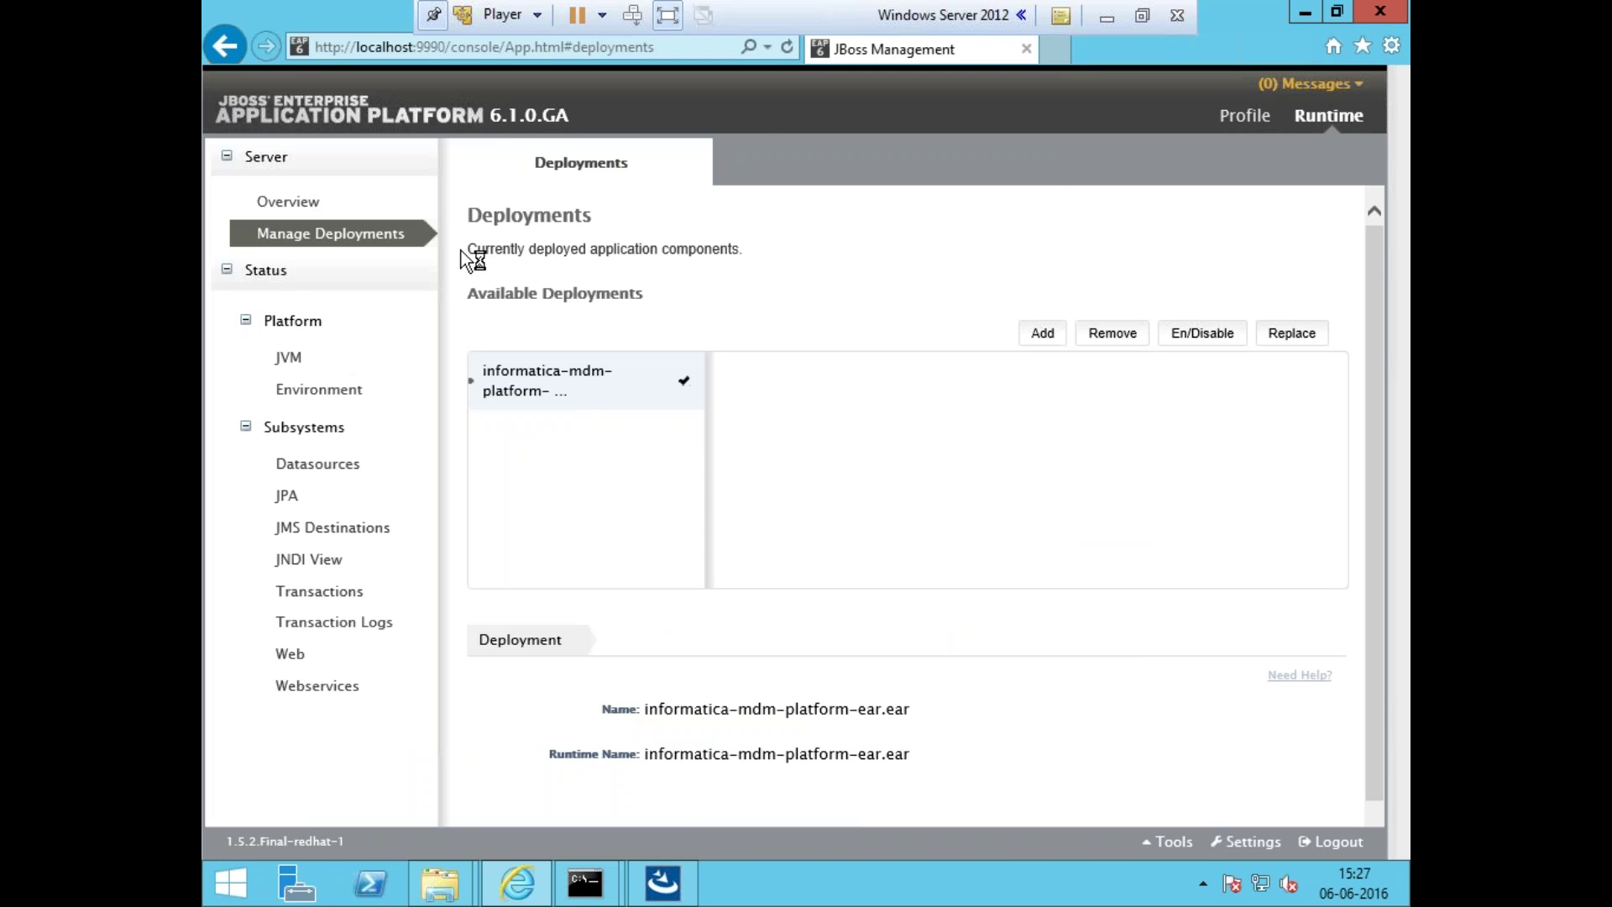
{"action": "key", "text": "F5"}
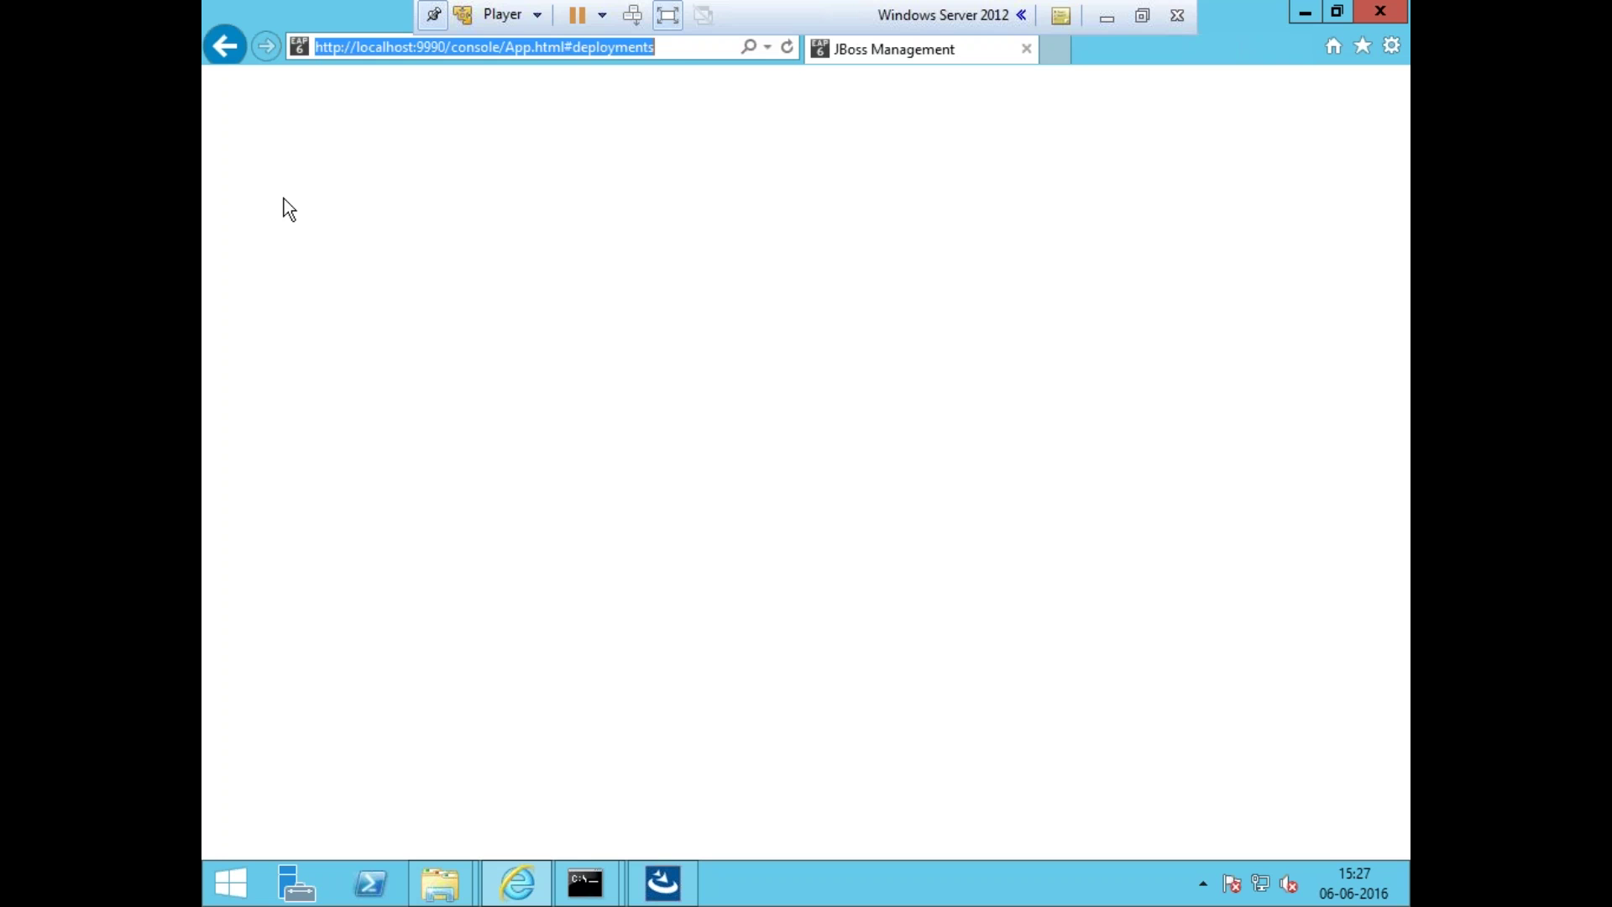
- Check the installer's PostInstallSetup progress and host notes, then return to JBoss deployments
{"action": "left_click", "coordinate": [683, 50]}
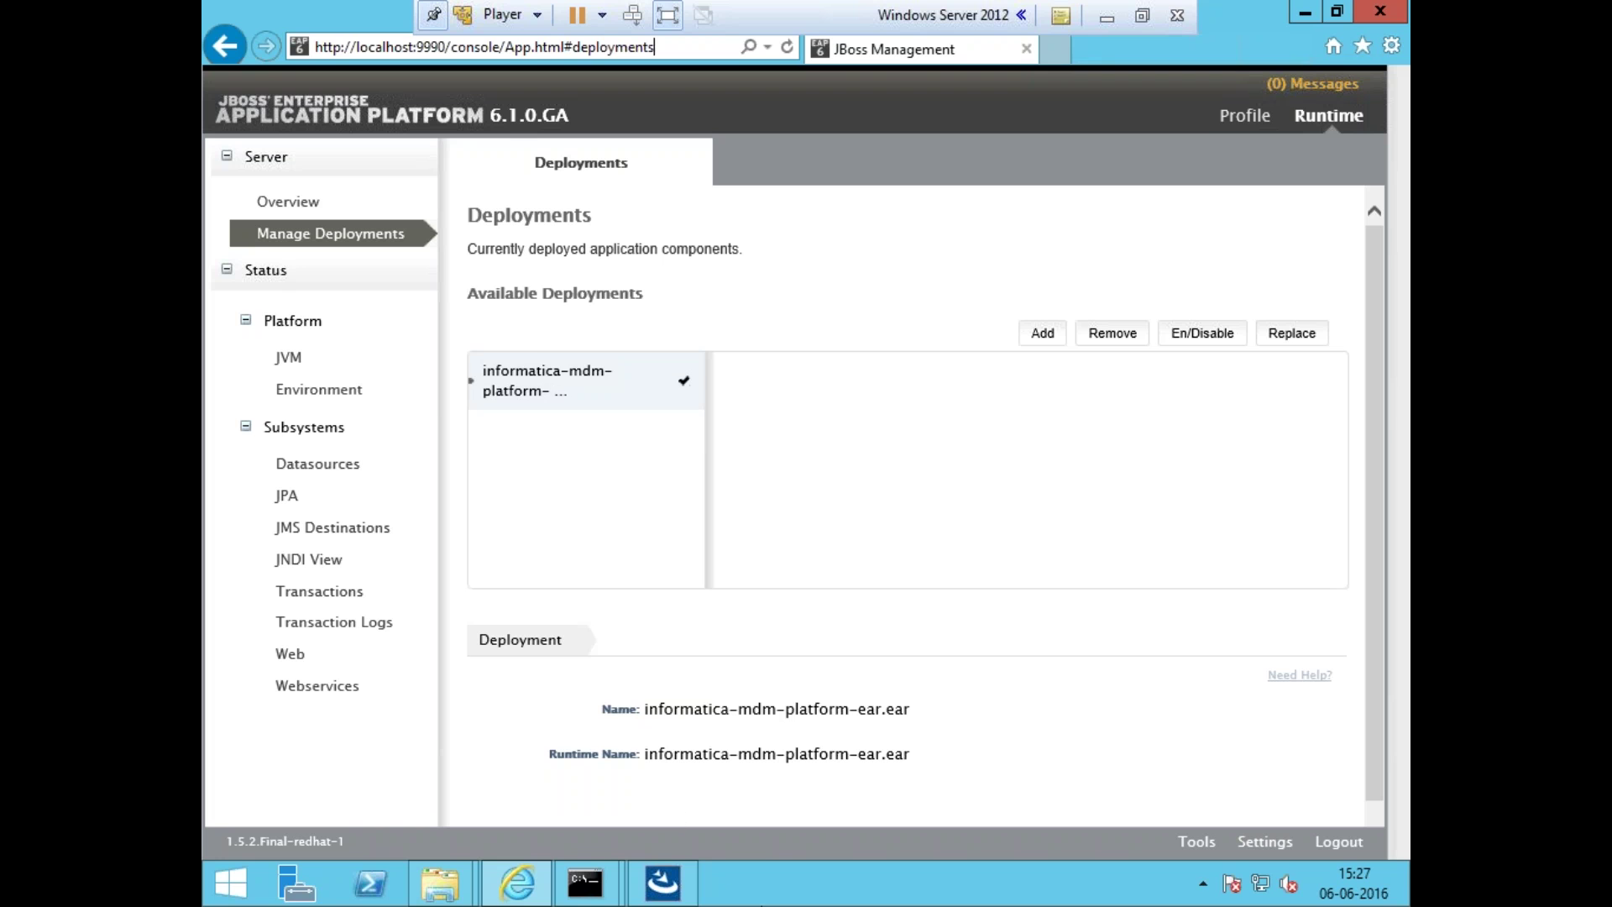
{"action": "left_click", "coordinate": [683, 890]}
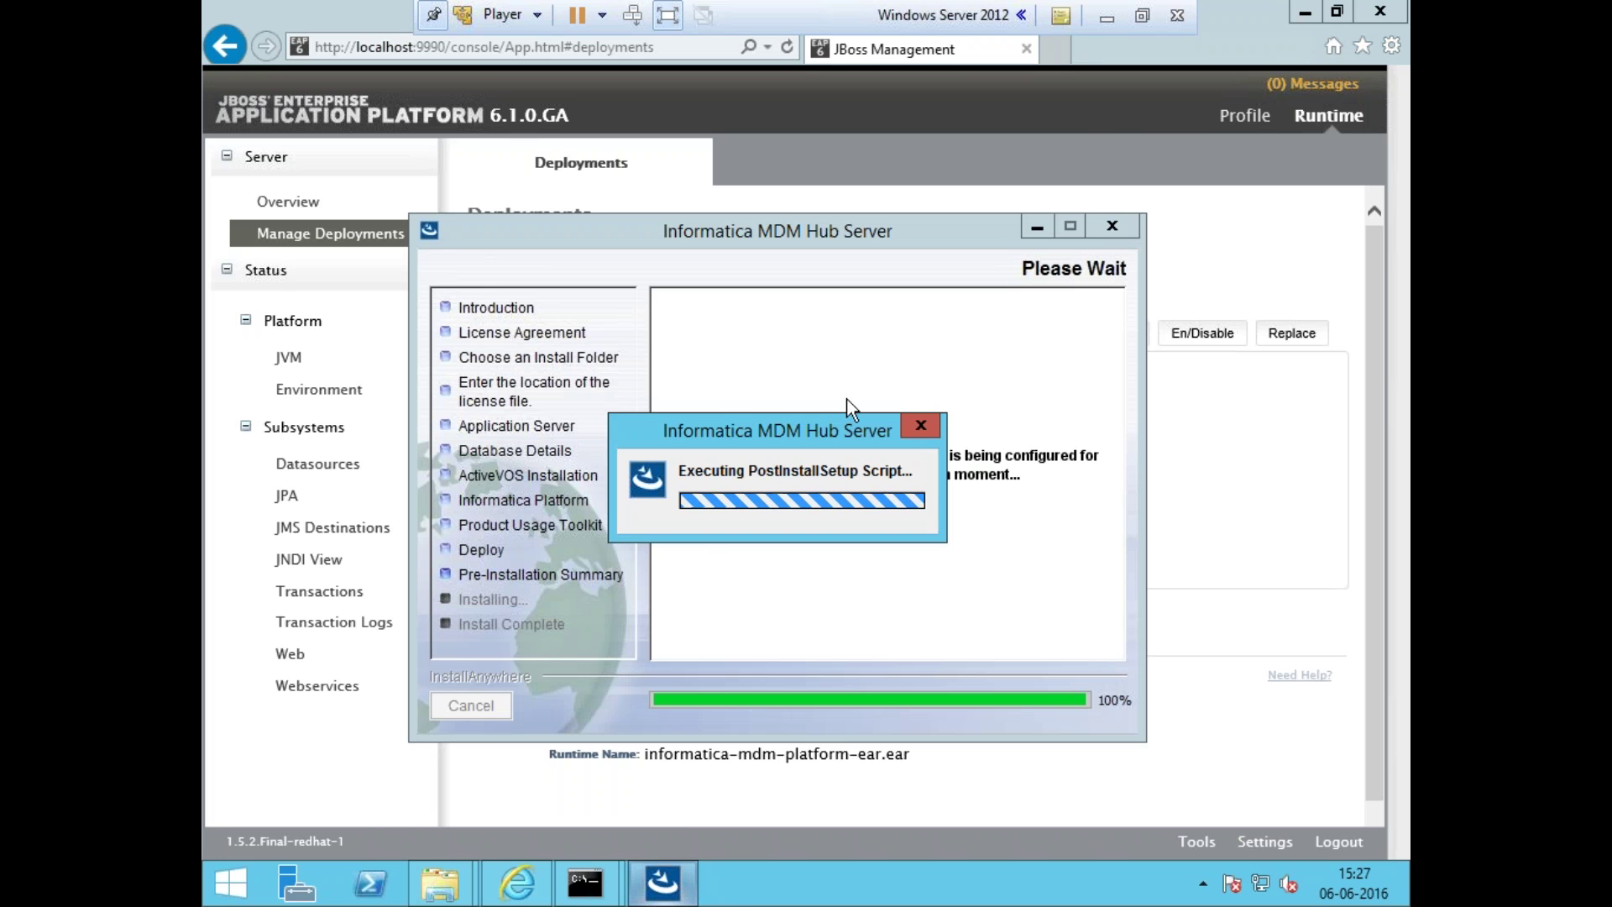
{"action": "left_click", "coordinate": [1107, 15]}
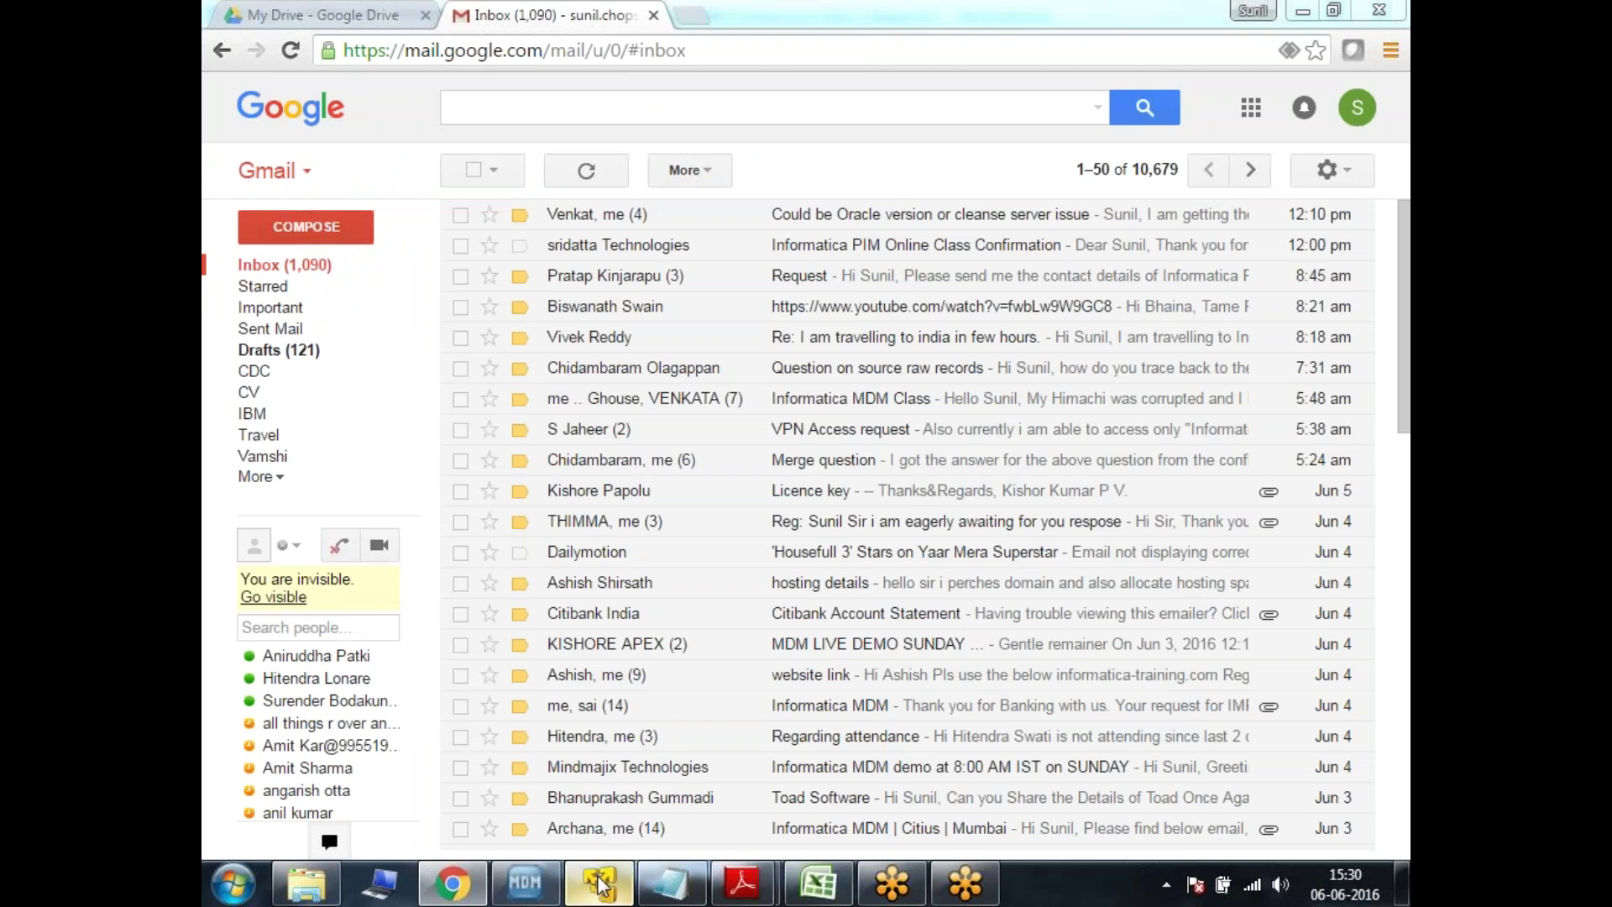
{"action": "left_click", "coordinate": [599, 882]}
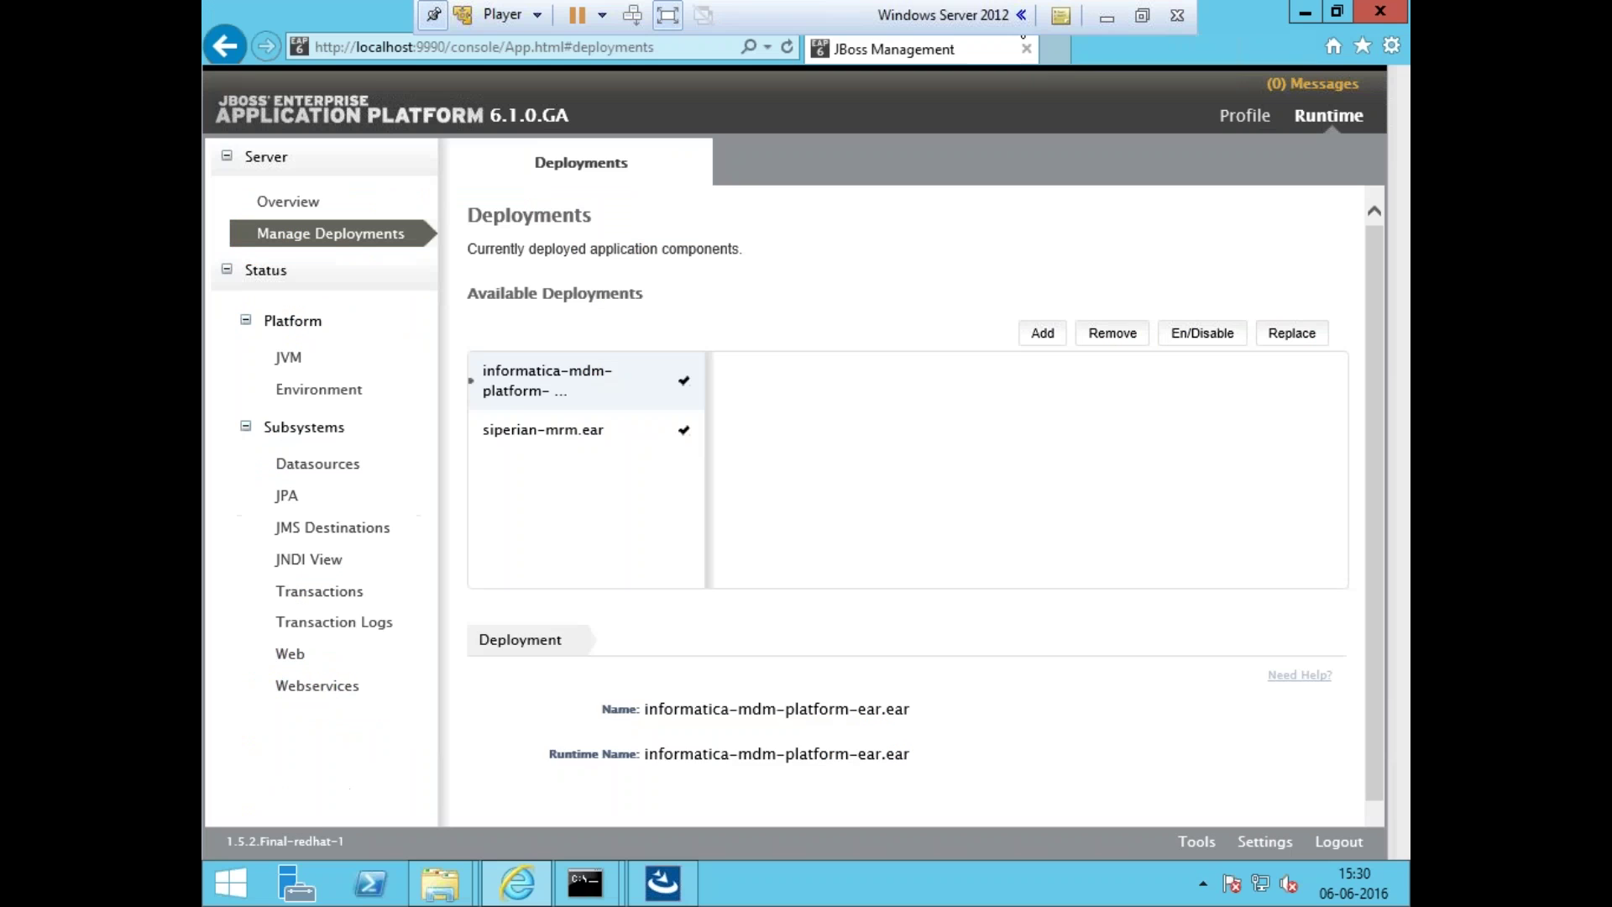
- Reload the deployments list, inspect informatica-mdm-platform-ear.ear, and glance at the JBoss server log
{"action": "mouse_move", "coordinate": [602, 885]}
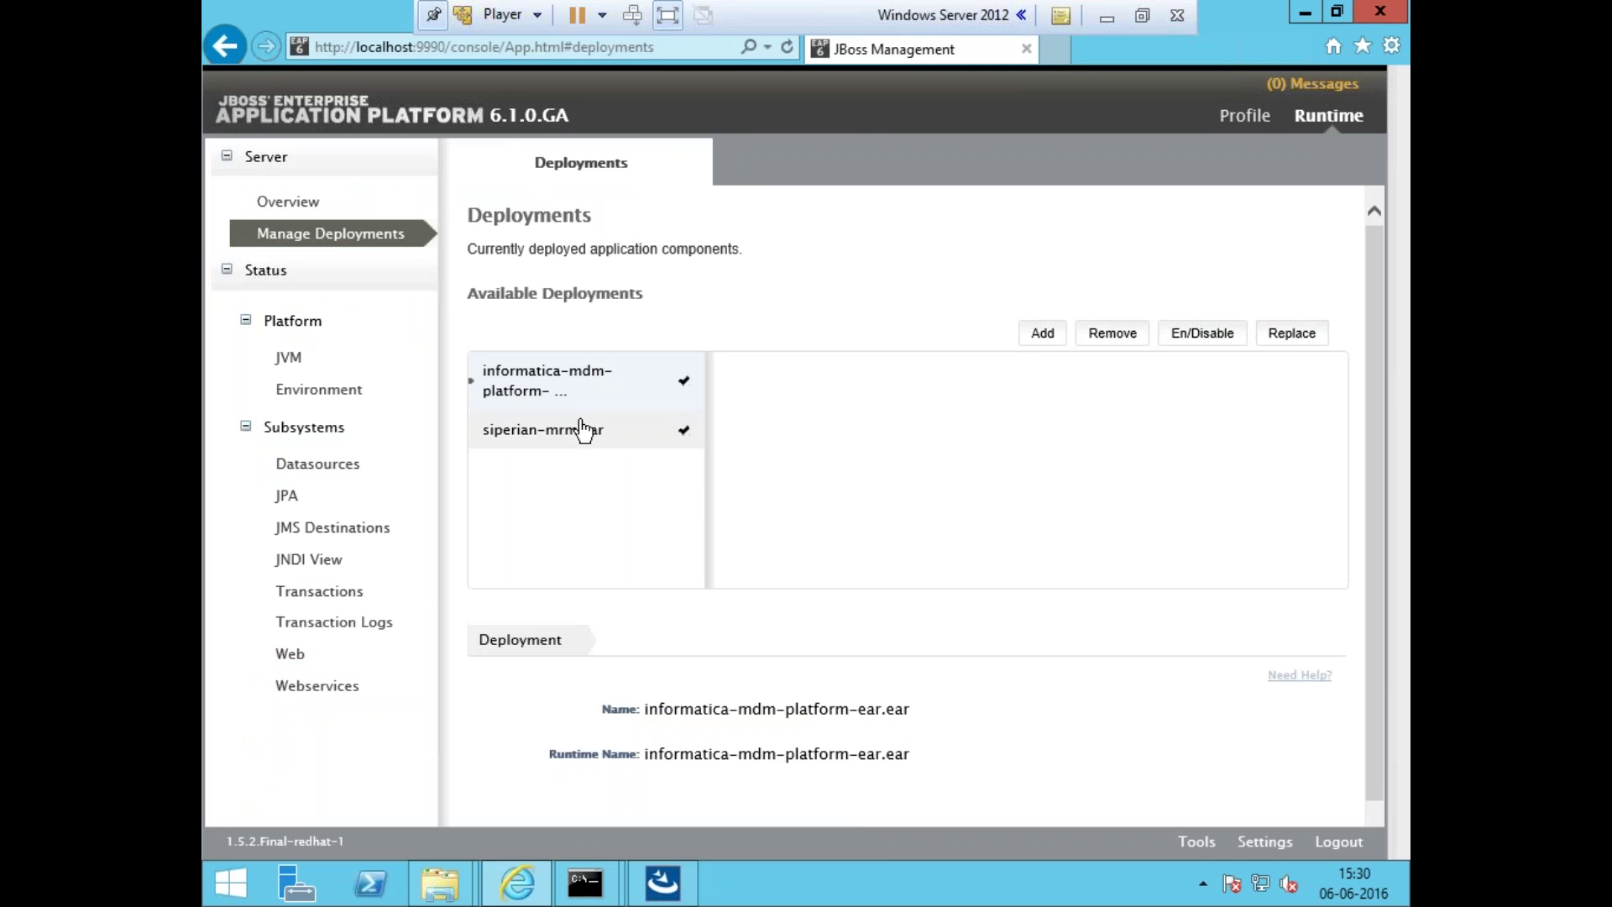
{"action": "left_click", "coordinate": [323, 206]}
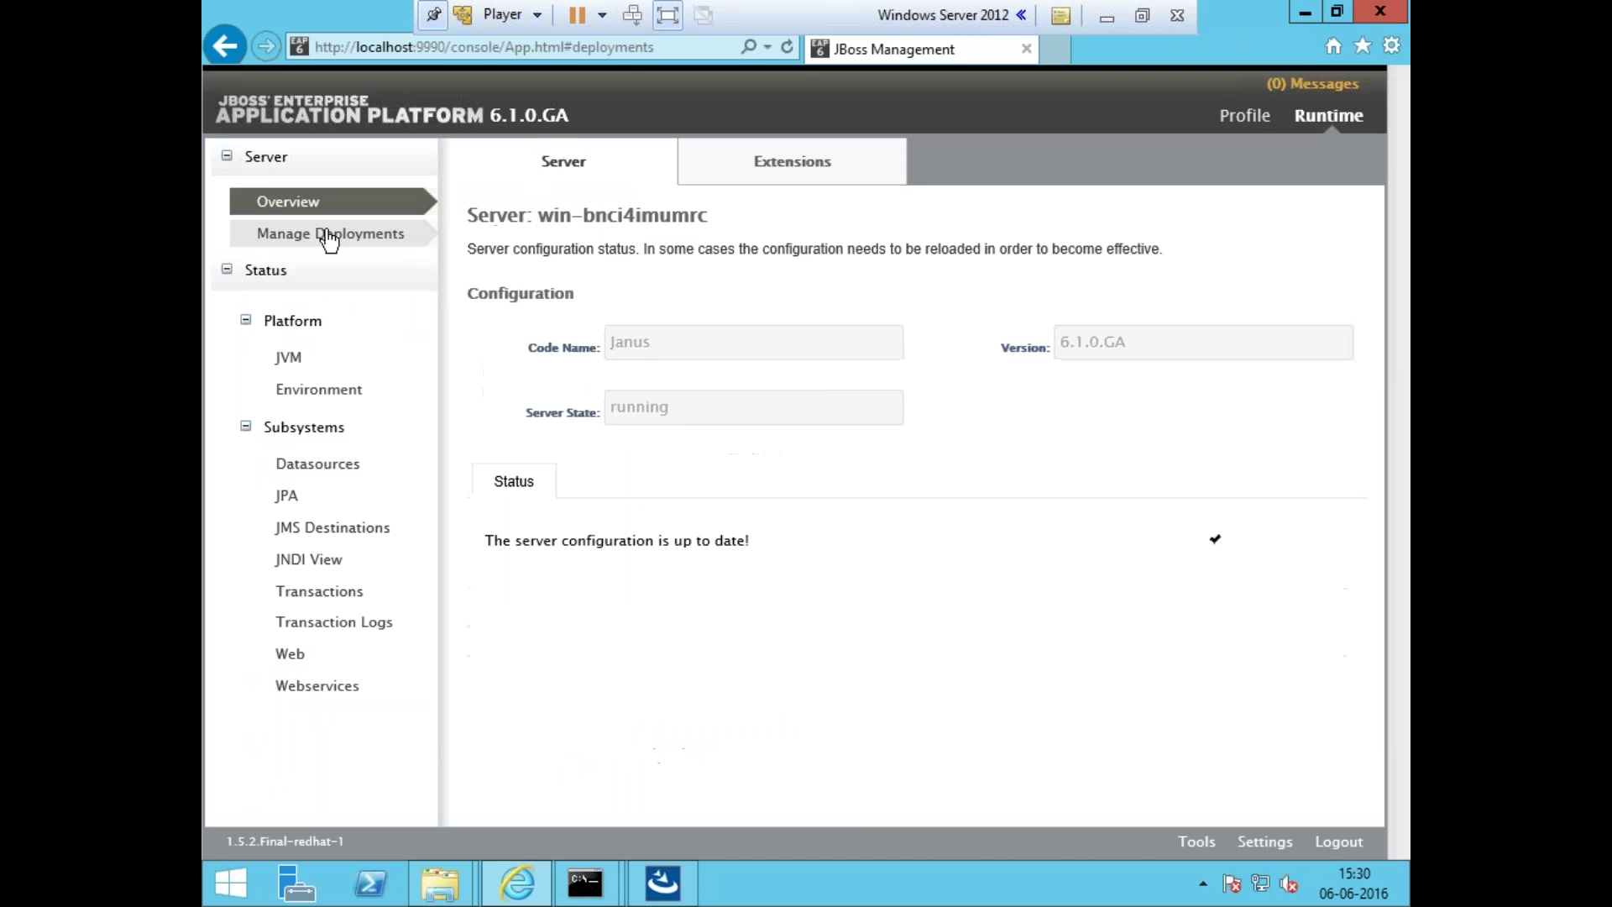
{"action": "left_click", "coordinate": [329, 236]}
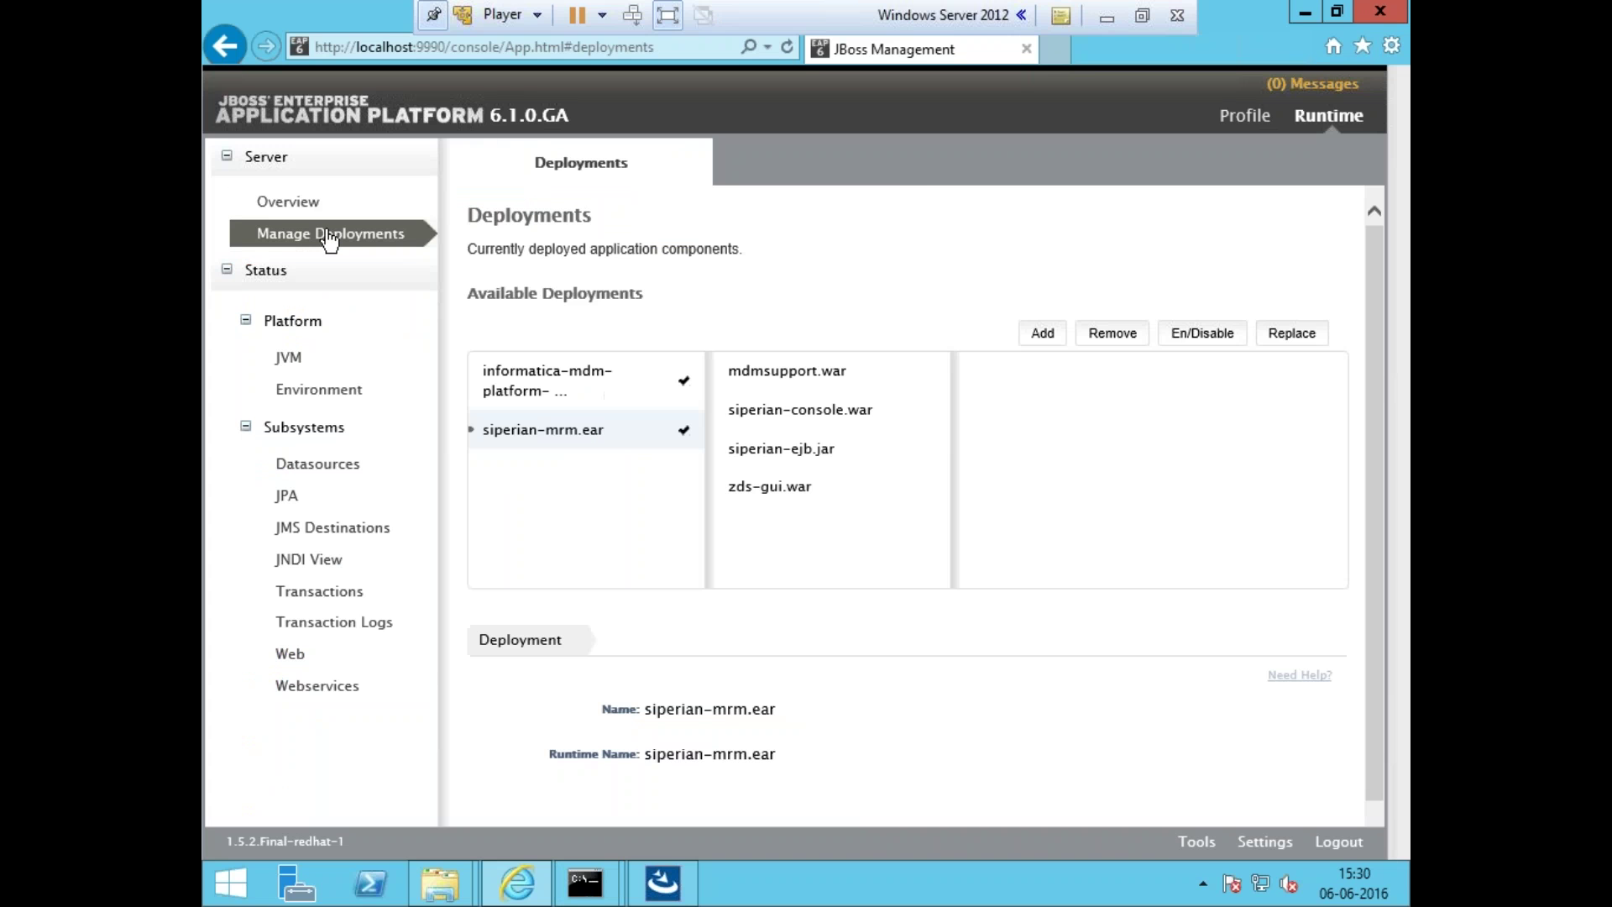
{"action": "left_click", "coordinate": [579, 373]}
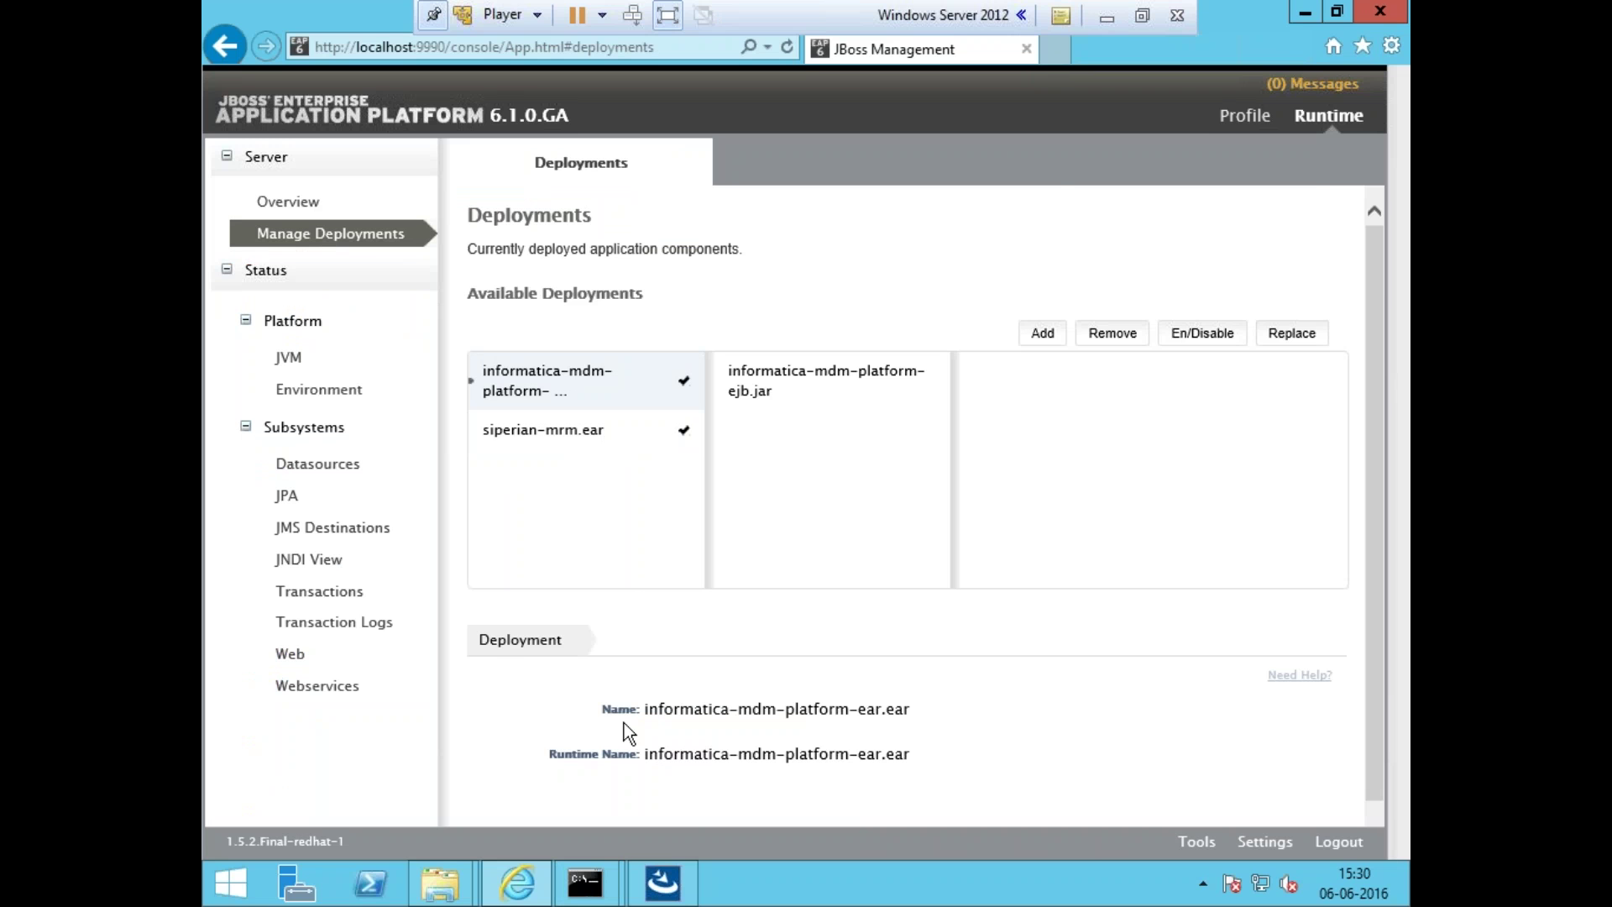
{"action": "left_click", "coordinate": [587, 883]}
{"action": "left_click", "coordinate": [722, 772]}
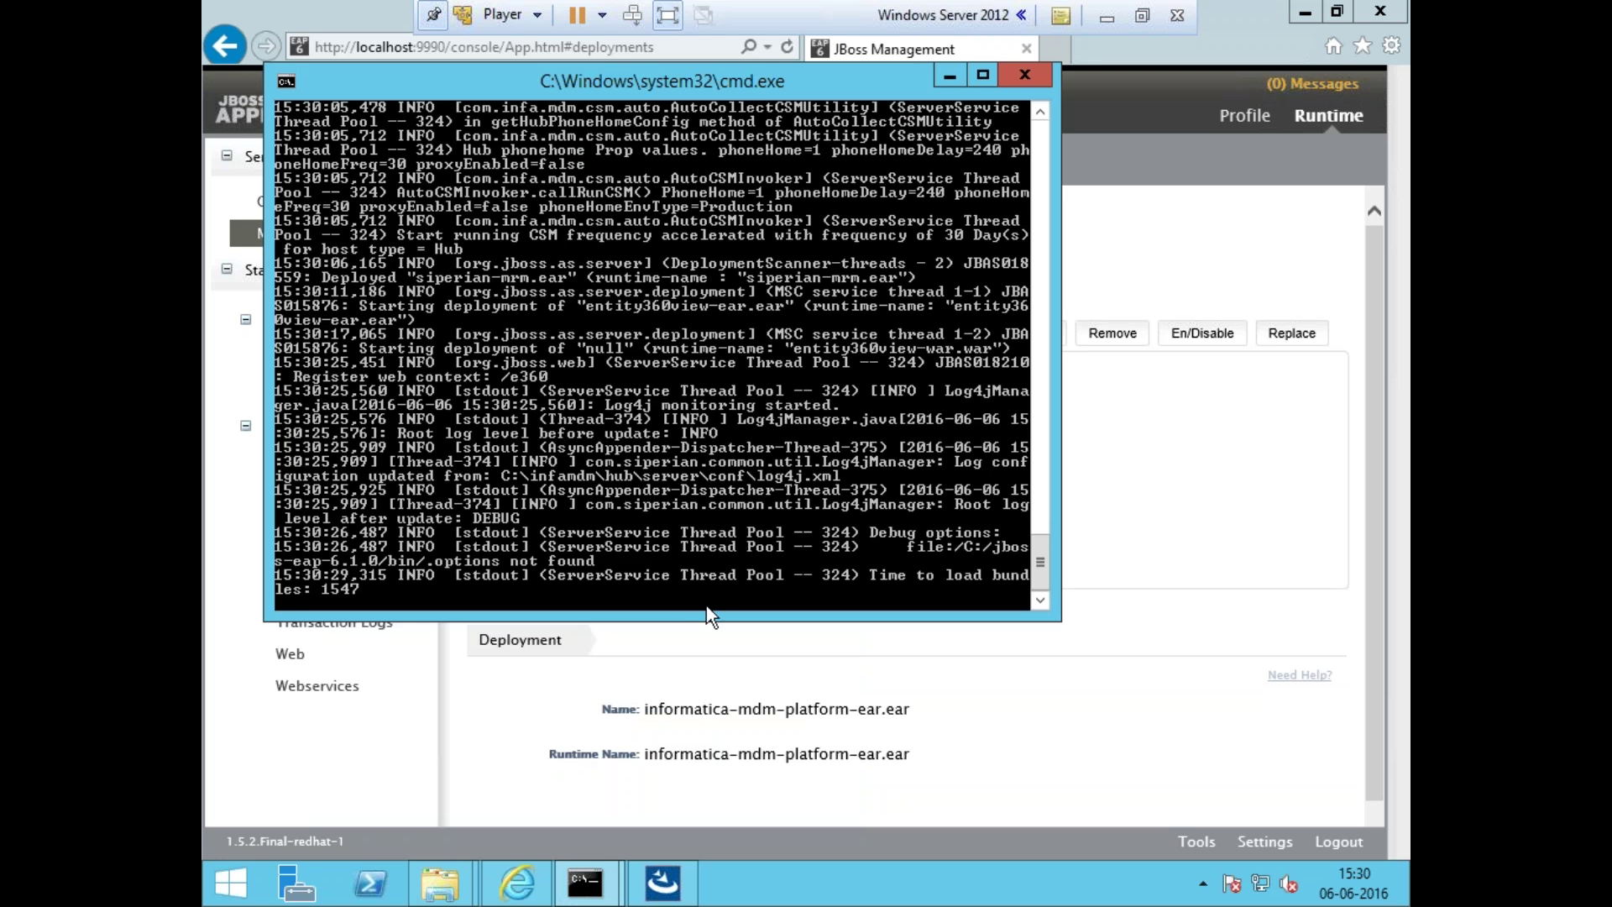
{"action": "left_click", "coordinate": [678, 625]}
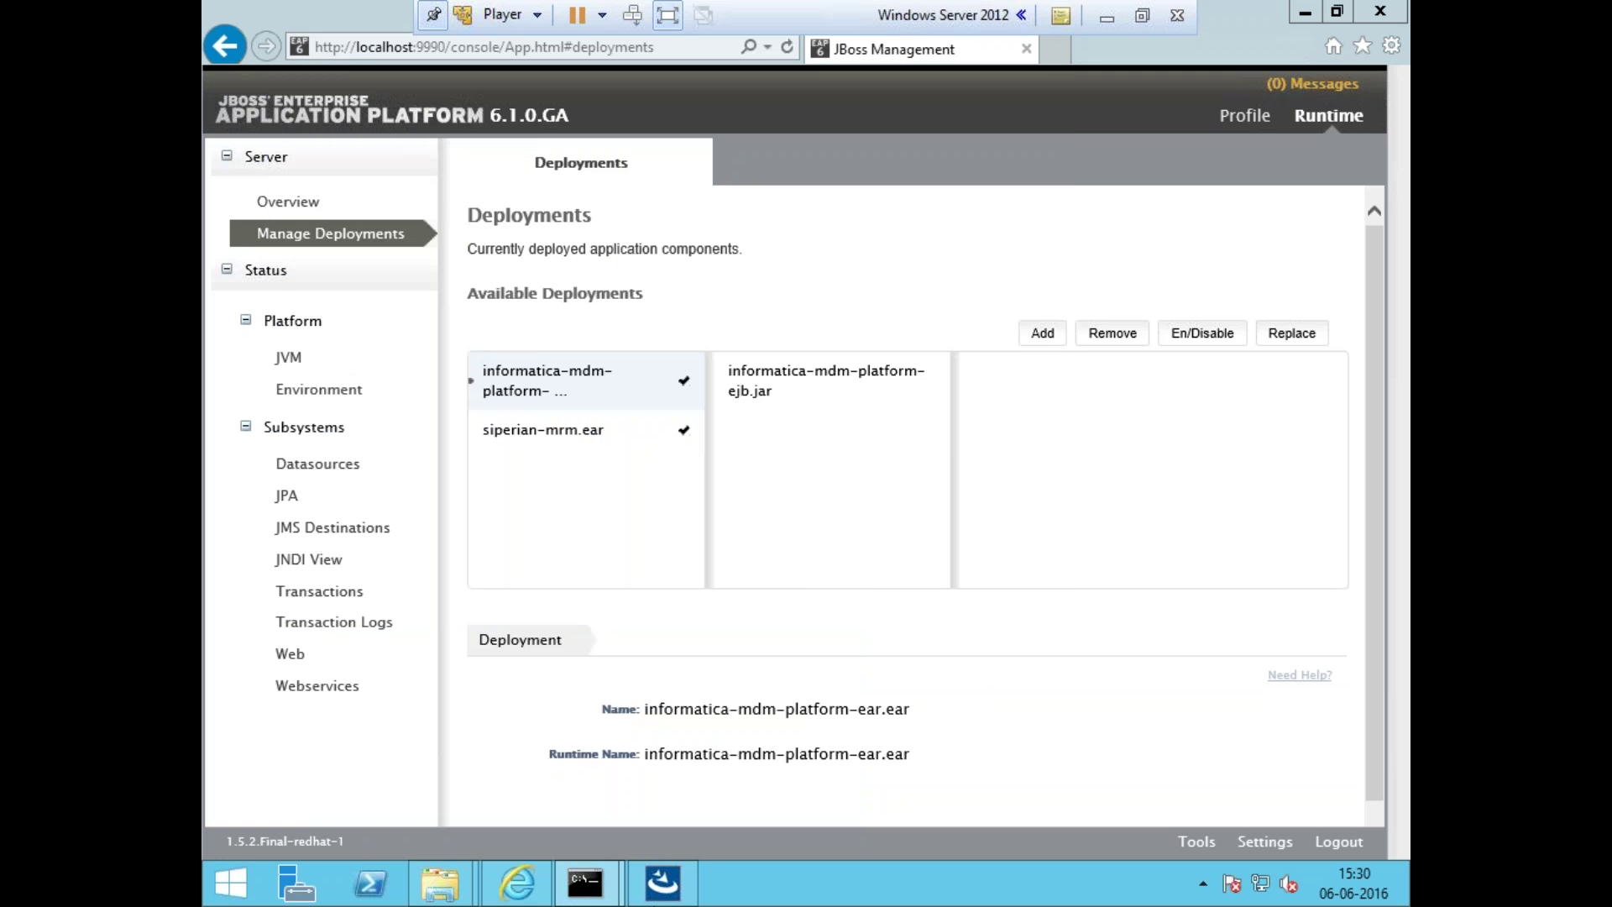
- Check installer progress, refresh the deployments list again, and bring the server log console forward
{"action": "left_click", "coordinate": [665, 878]}
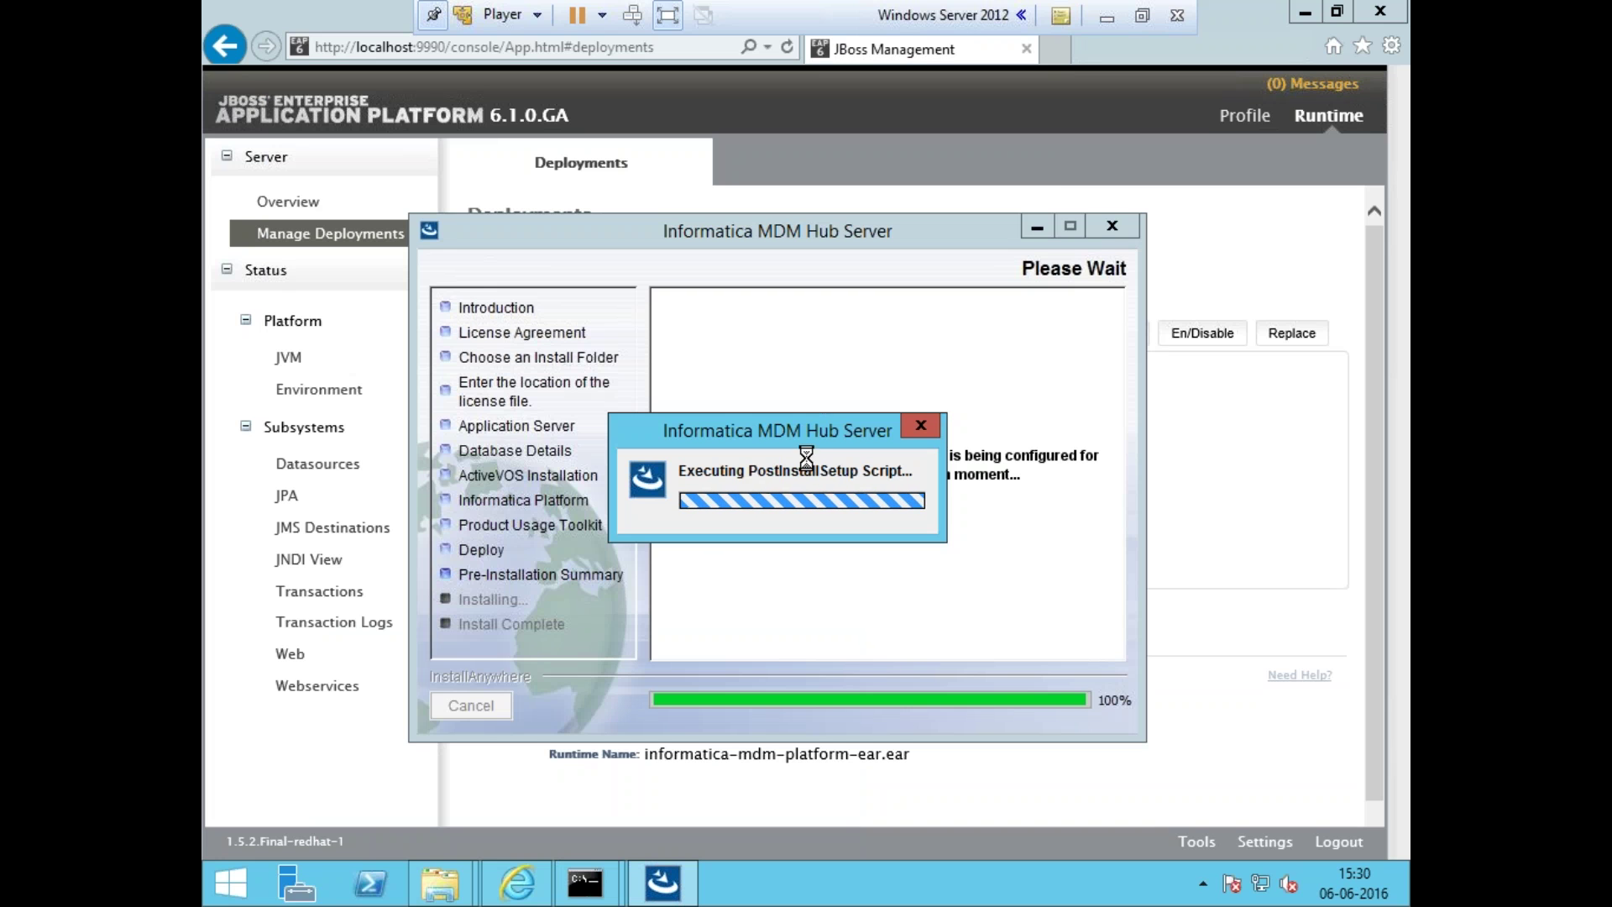
{"action": "left_click", "coordinate": [1196, 225]}
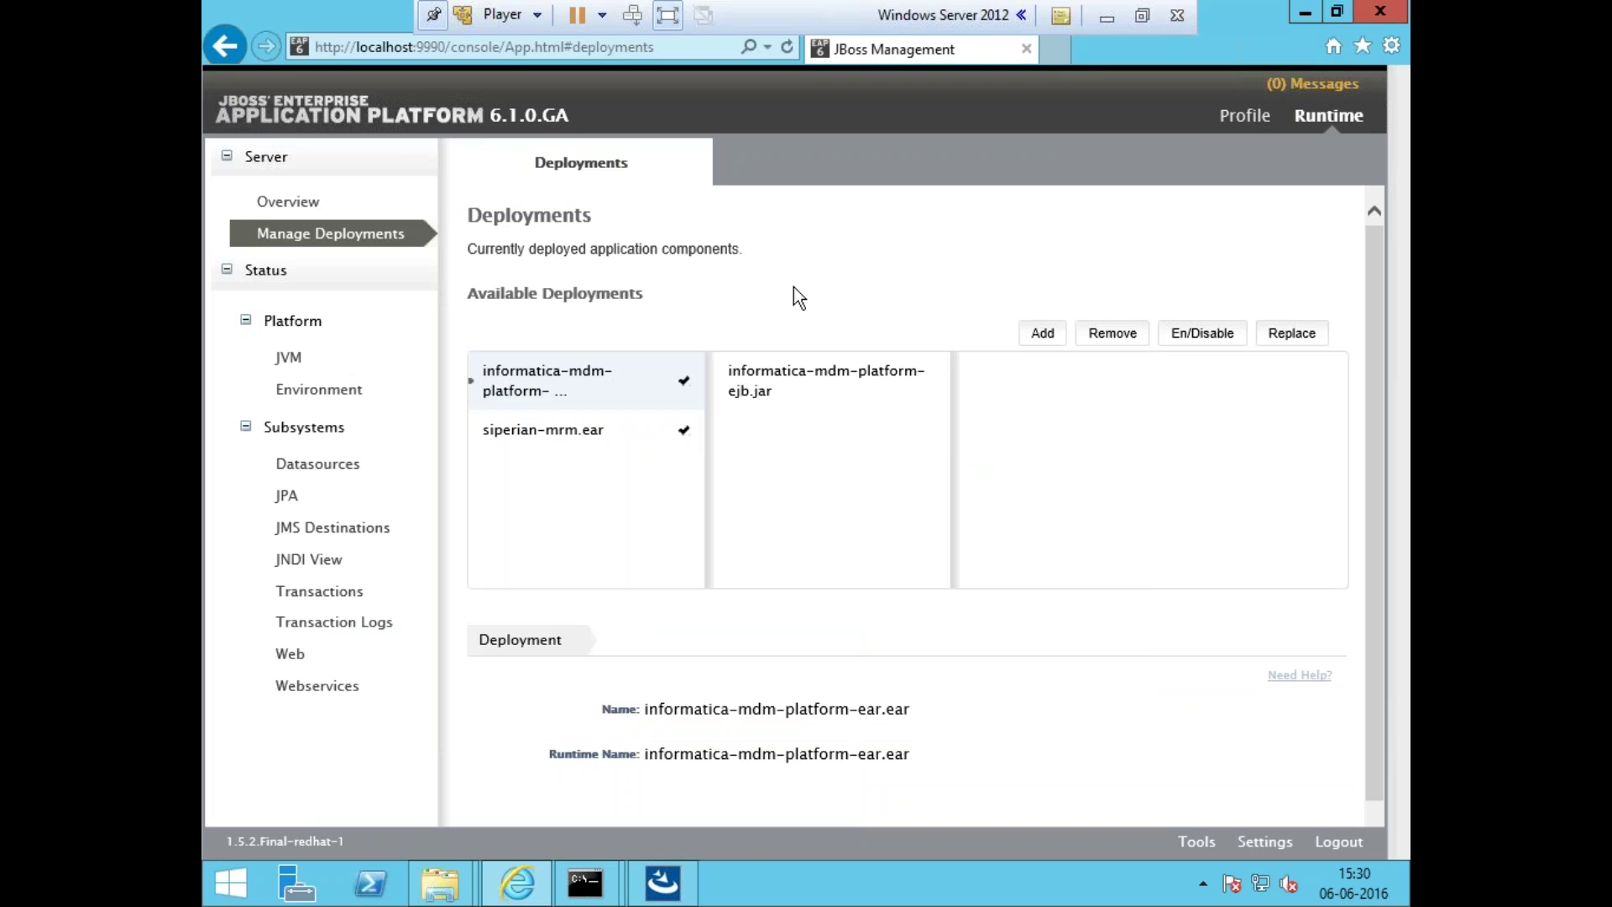
{"action": "left_click", "coordinate": [363, 206]}
{"action": "left_click", "coordinate": [366, 241]}
{"action": "mouse_move", "coordinate": [585, 882]}
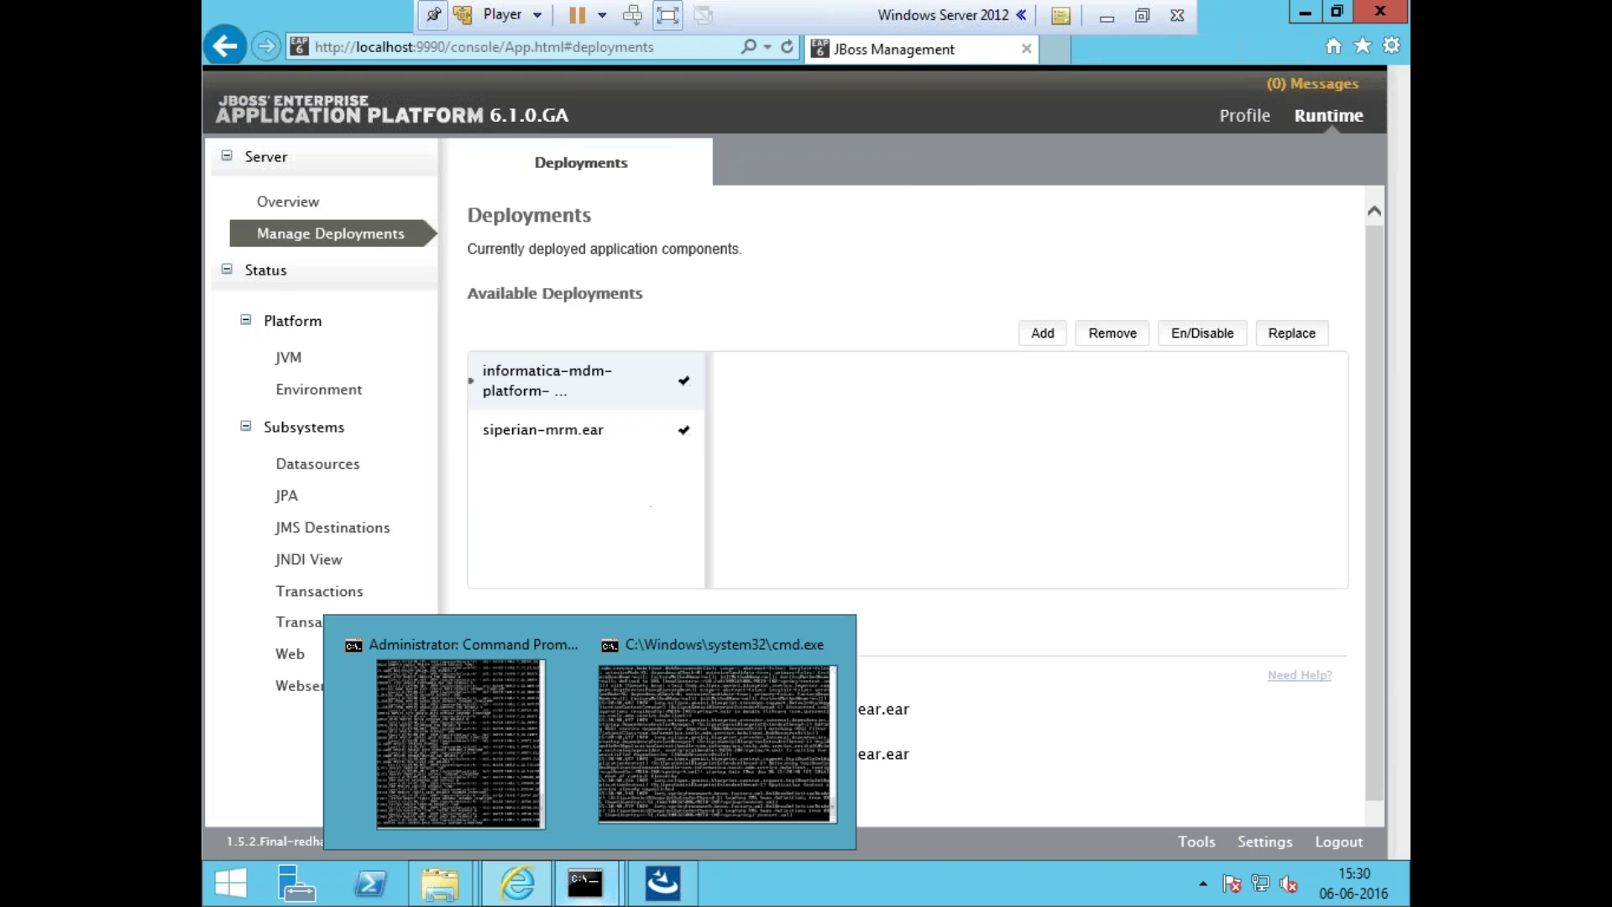
{"action": "left_click", "coordinate": [702, 719]}
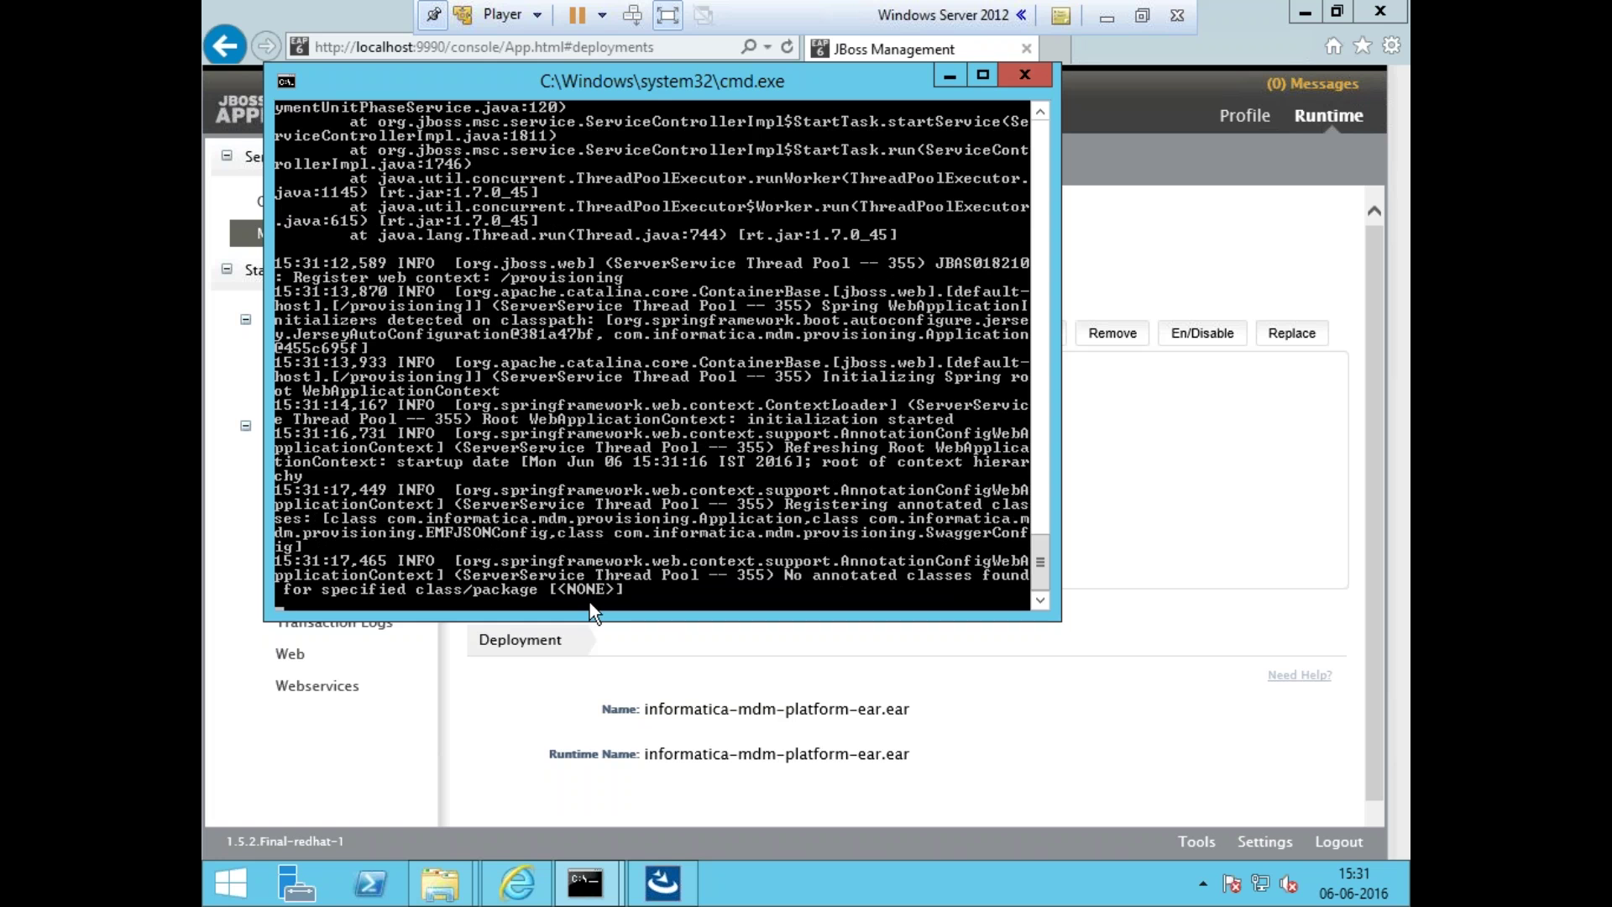
- Refresh the deployments list to show entity360view-ear.ear, then open a new browser tab
{"action": "left_click", "coordinate": [617, 672]}
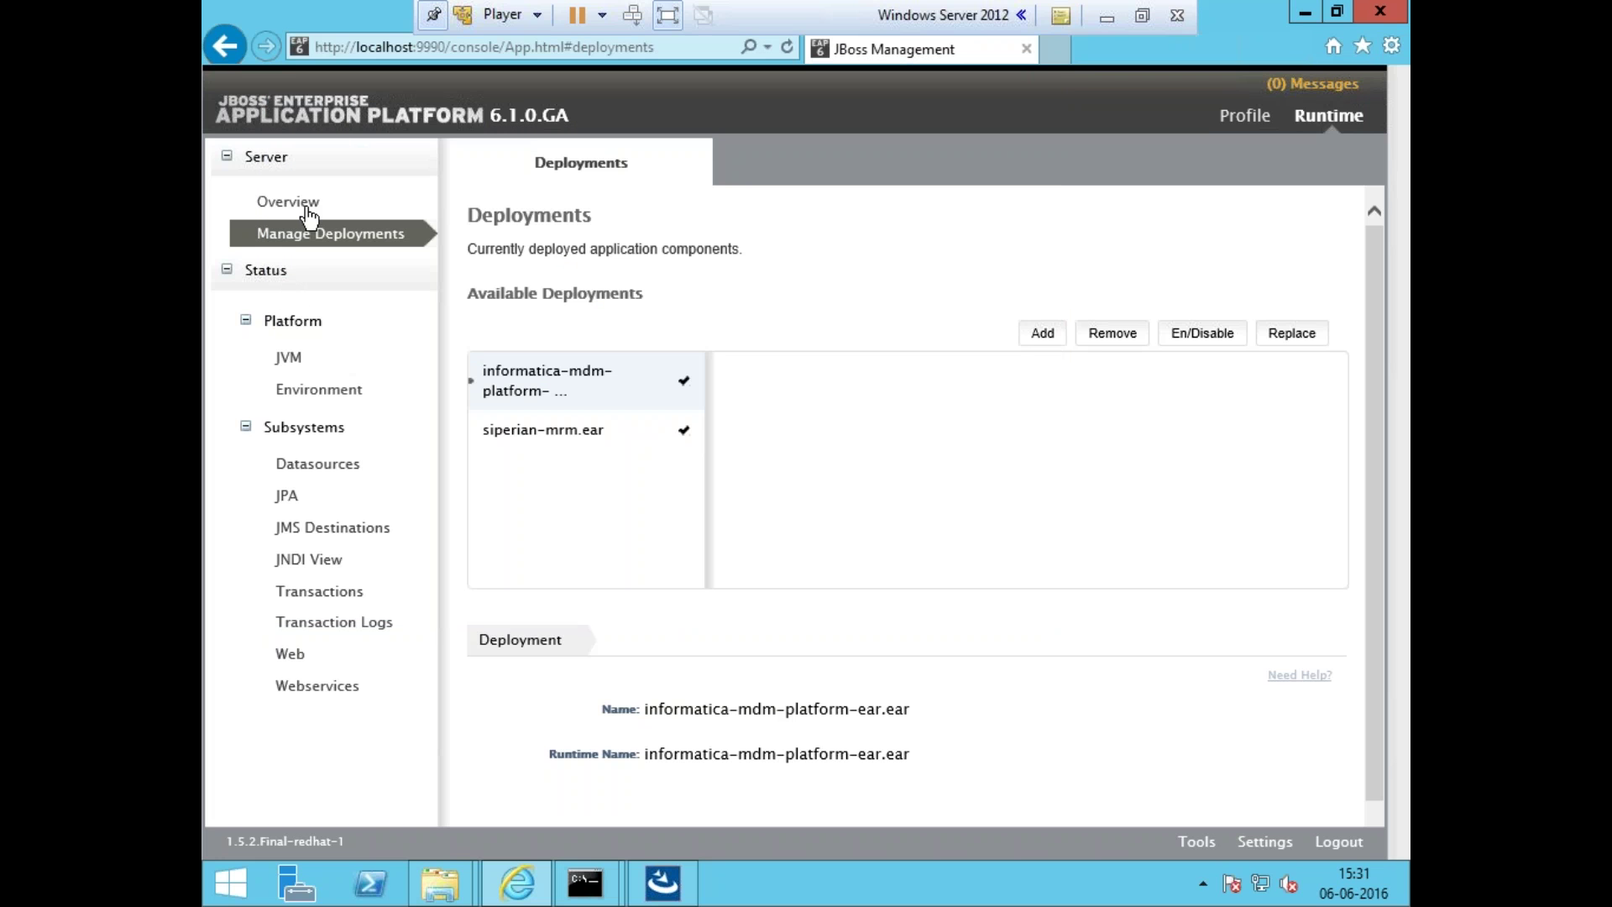
{"action": "left_click", "coordinate": [309, 212]}
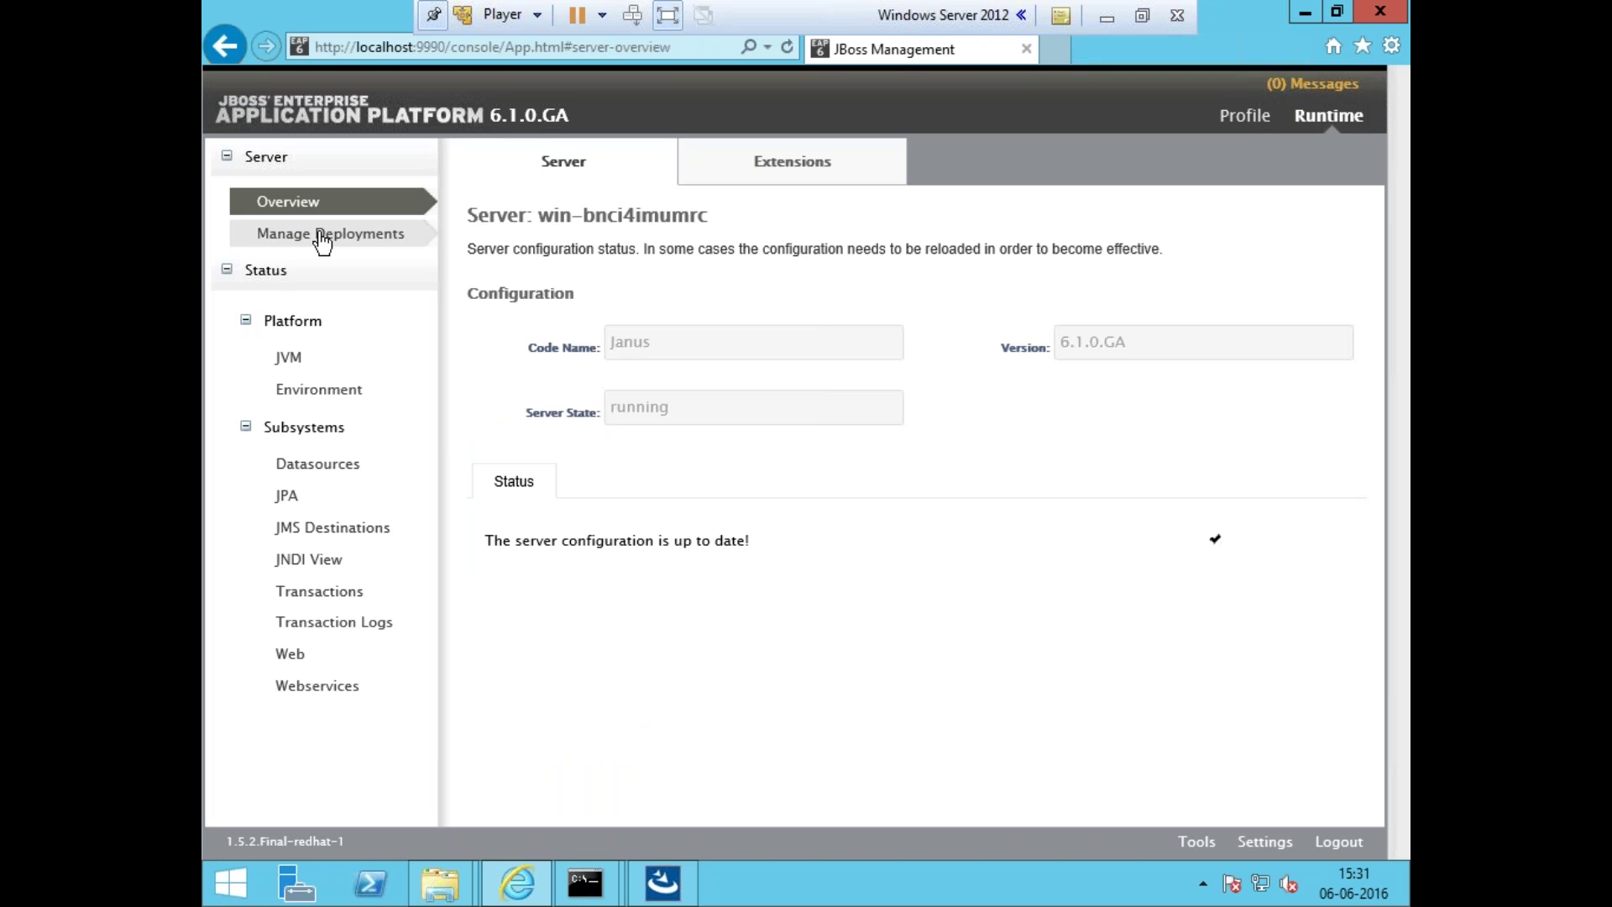
{"action": "left_click", "coordinate": [352, 233]}
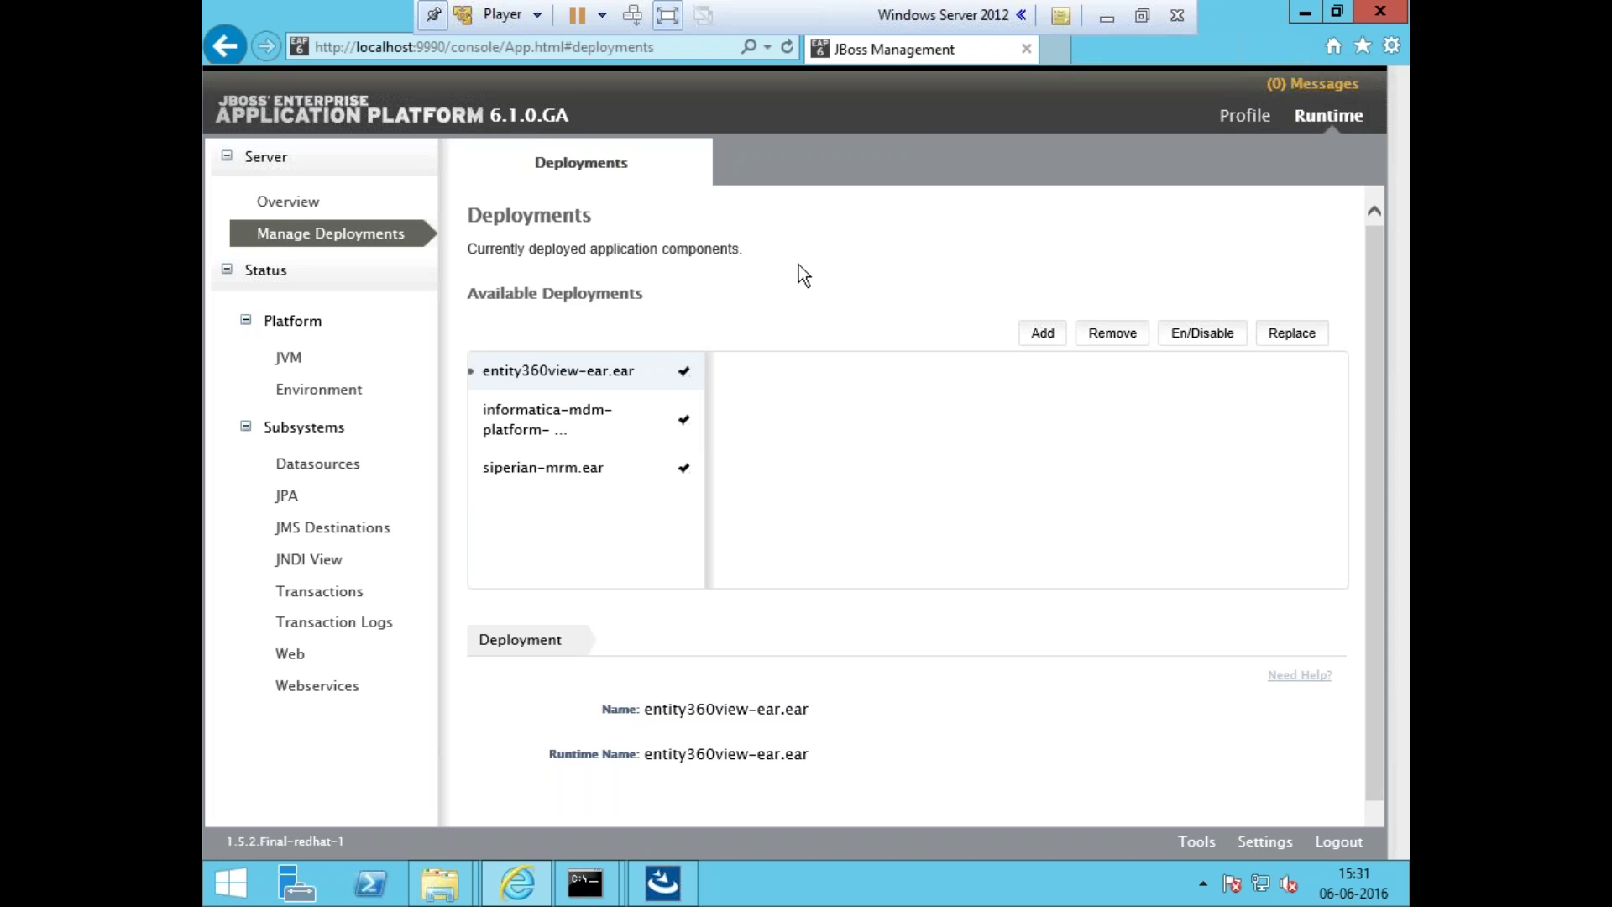
{"action": "key", "text": "ctrl+t"}
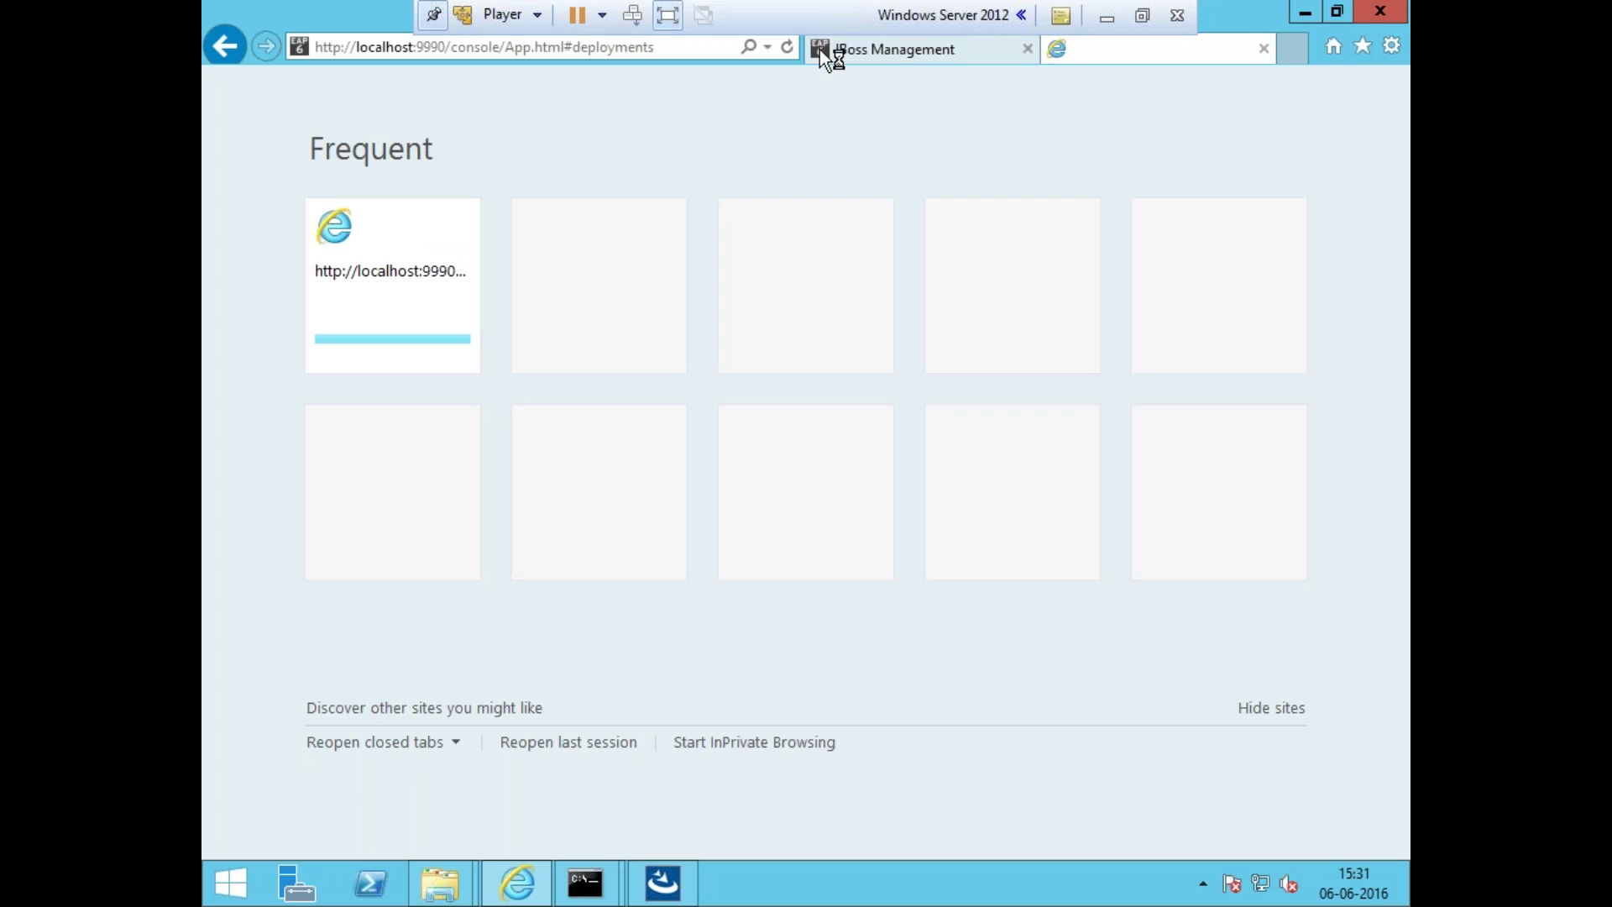
{"action": "left_click", "coordinate": [697, 51]}
{"action": "type", "text": "htt"}
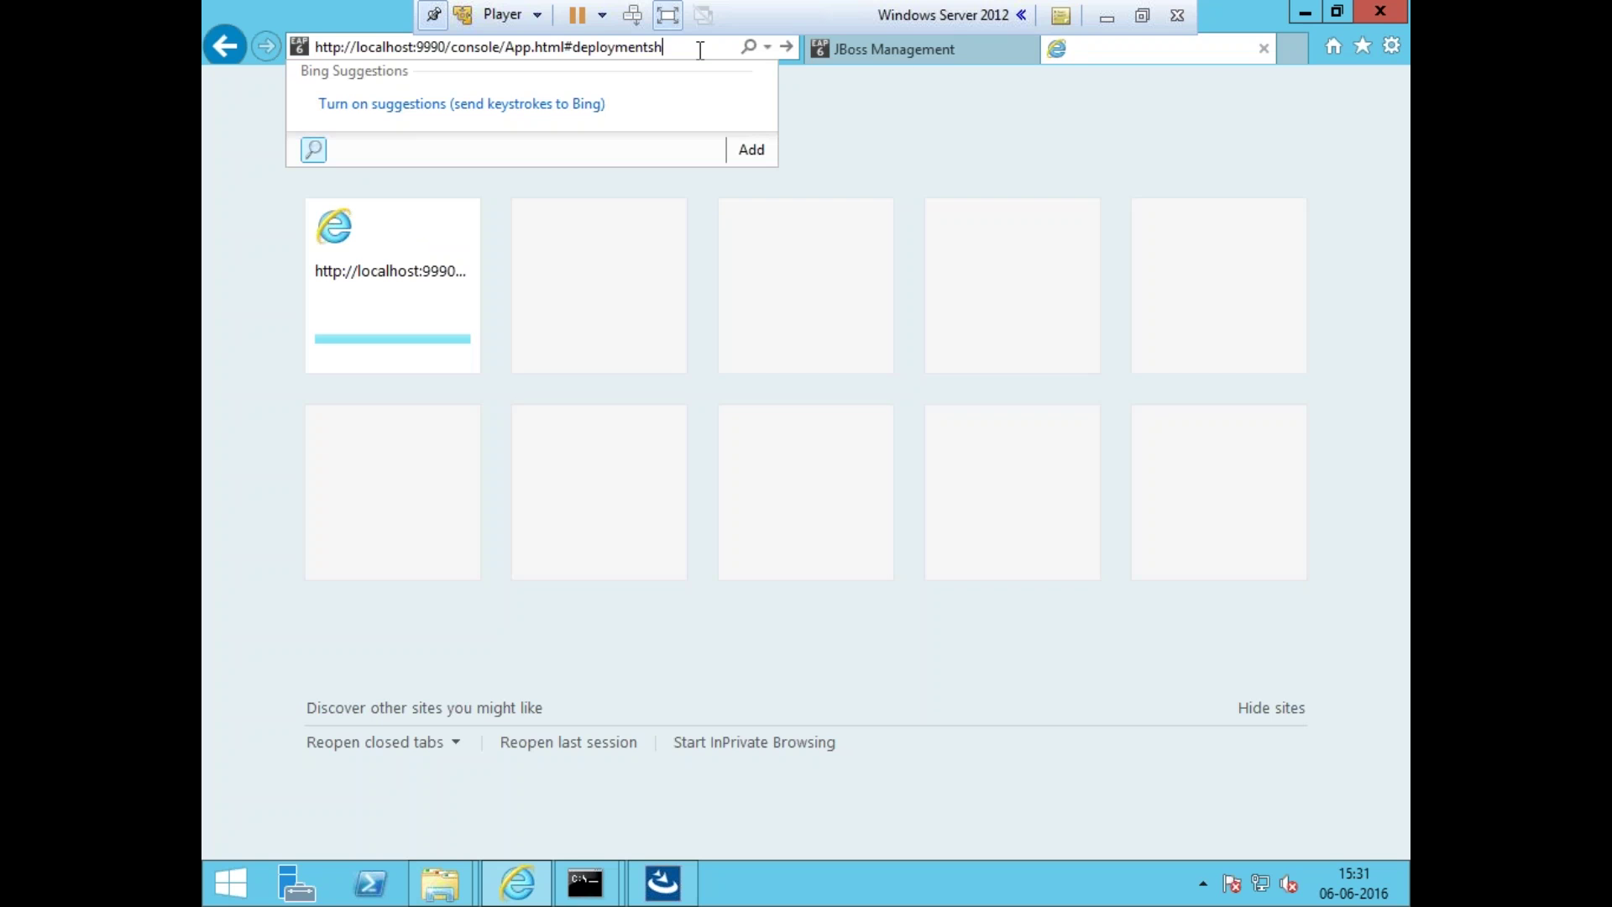
{"action": "key", "text": "ctrl+a"}
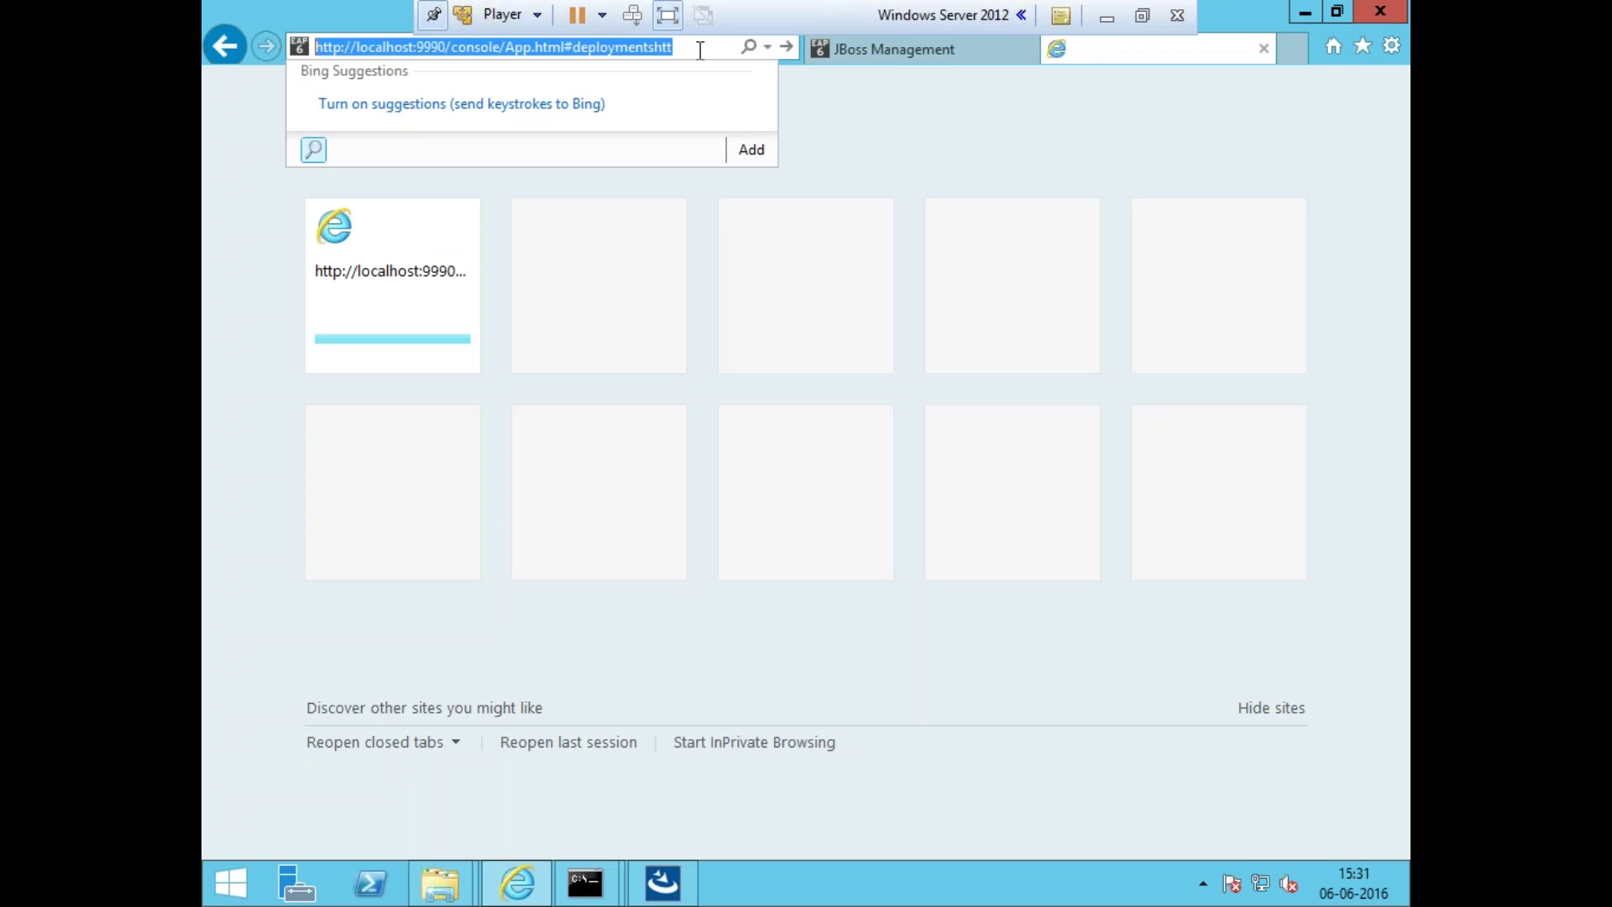
{"action": "type", "text": "http:"}
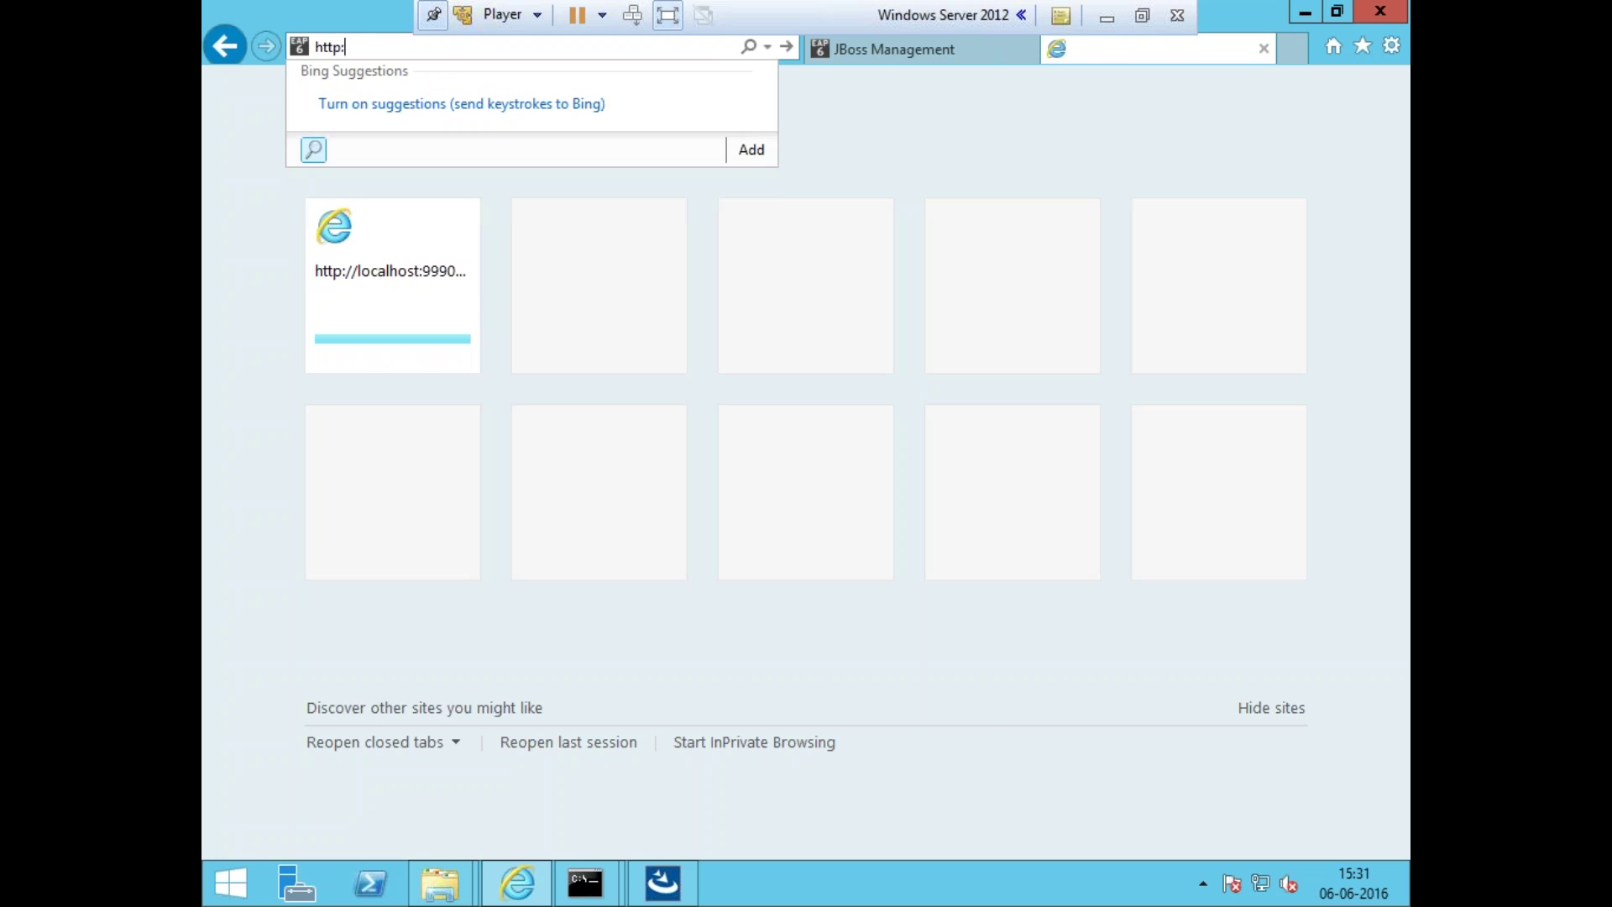
{"action": "type", "text": "//lo"}
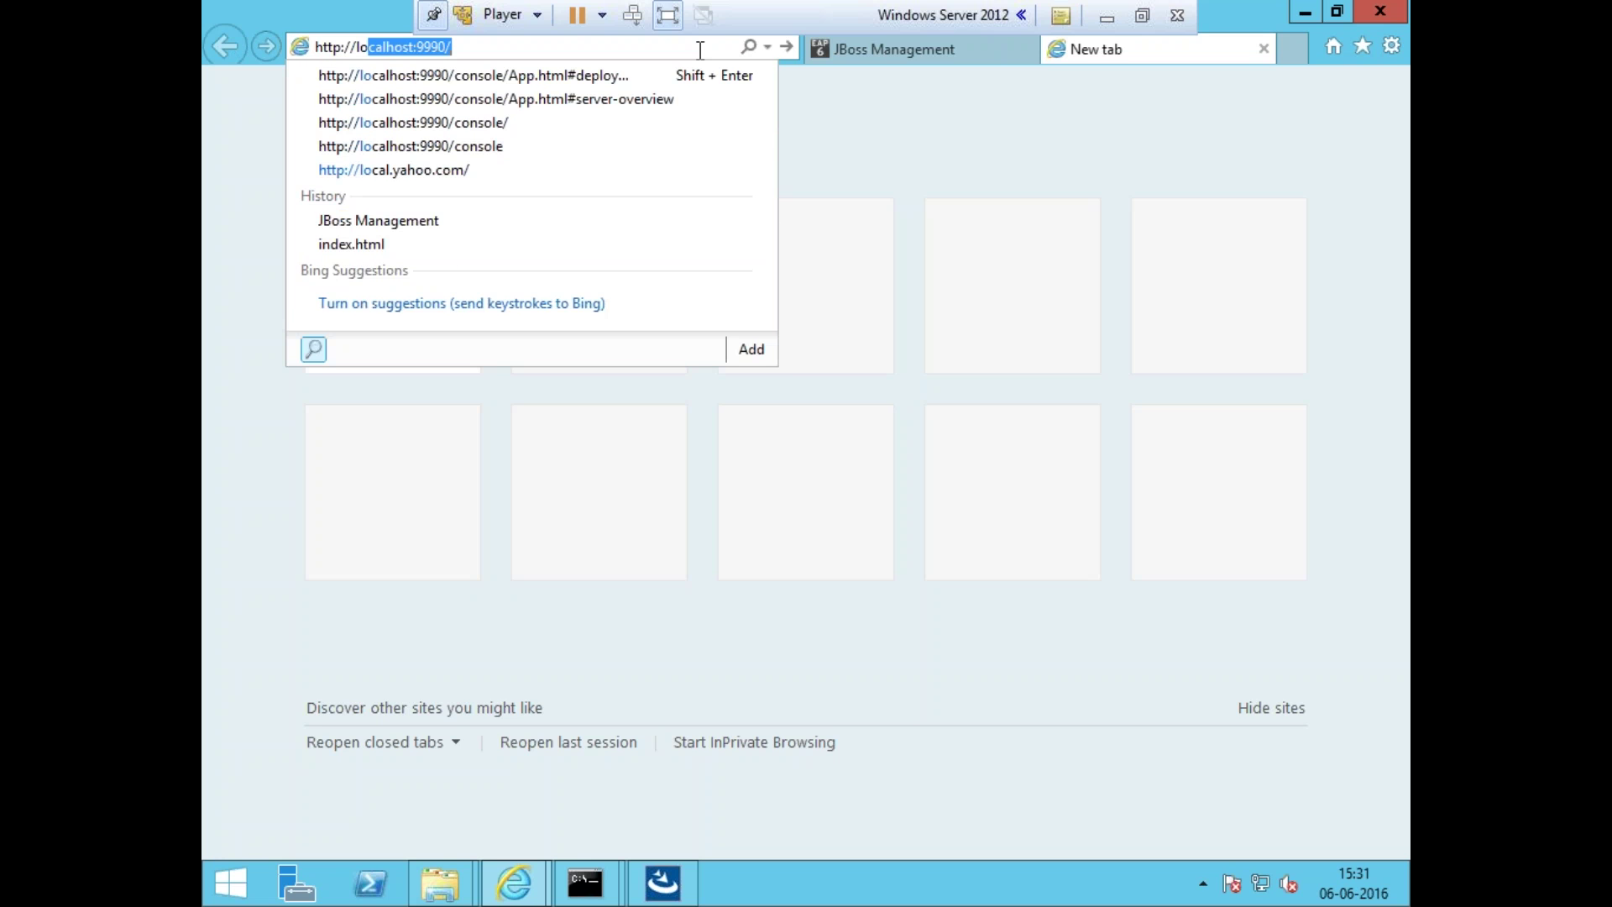
{"action": "left_click", "coordinate": [468, 47]}
{"action": "key", "text": "BackSpace"}
{"action": "key", "text": "BackSpace"}
{"action": "key", "text": "BackSpace"}
{"action": "key", "text": "BackSpace"}
{"action": "key", "text": "BackSpace"}
{"action": "type", "text": "8080/cmx"}
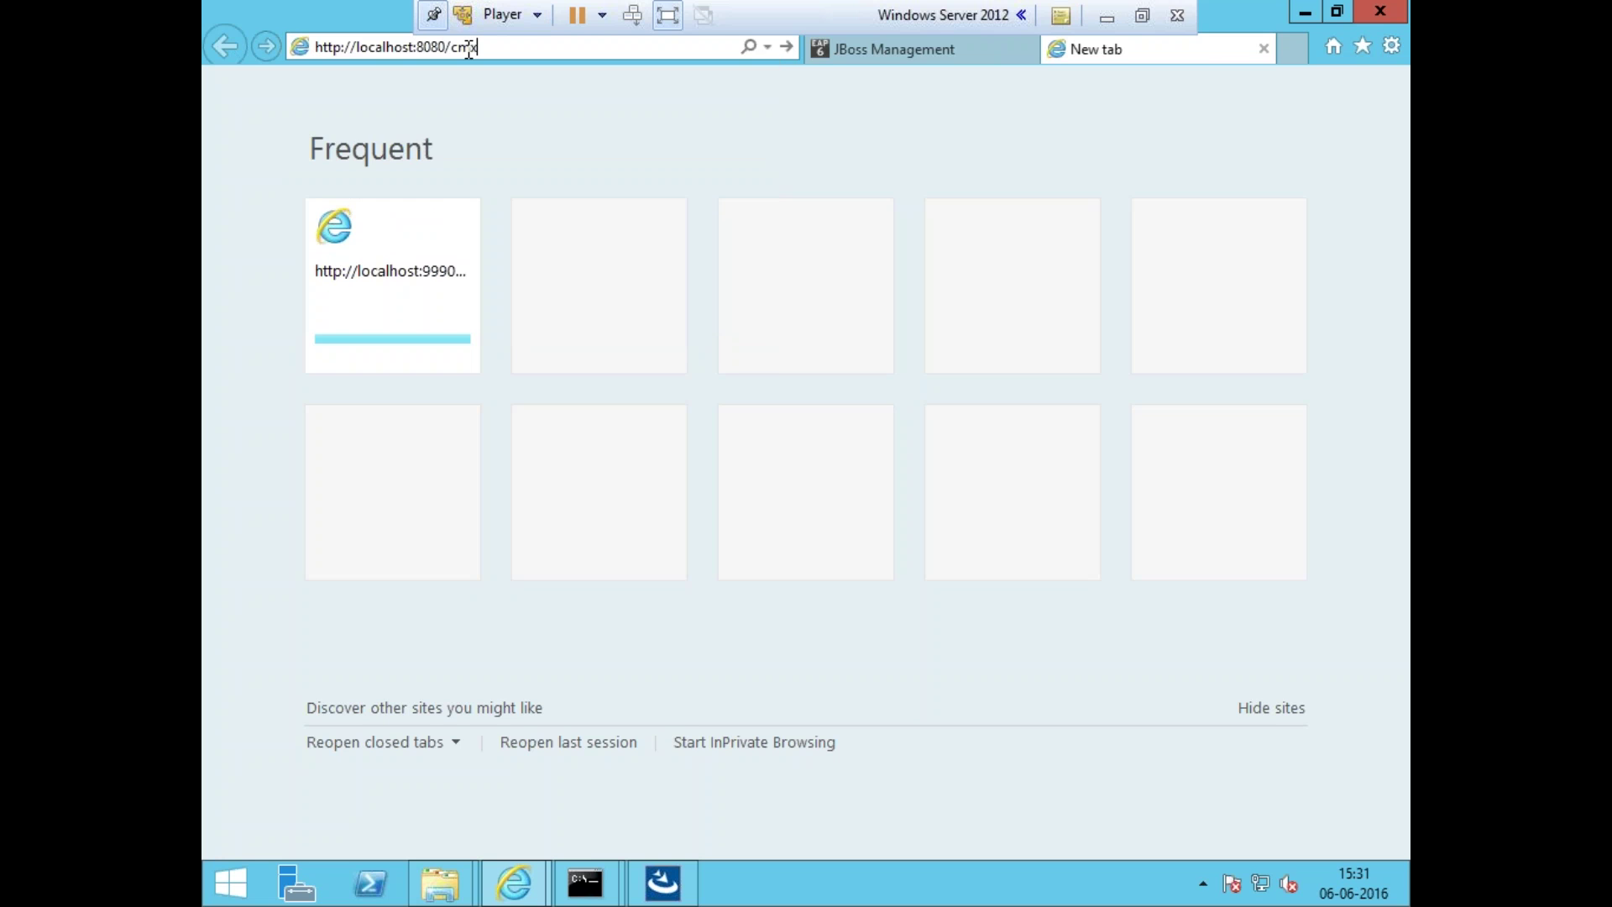
{"action": "key", "text": "Return"}
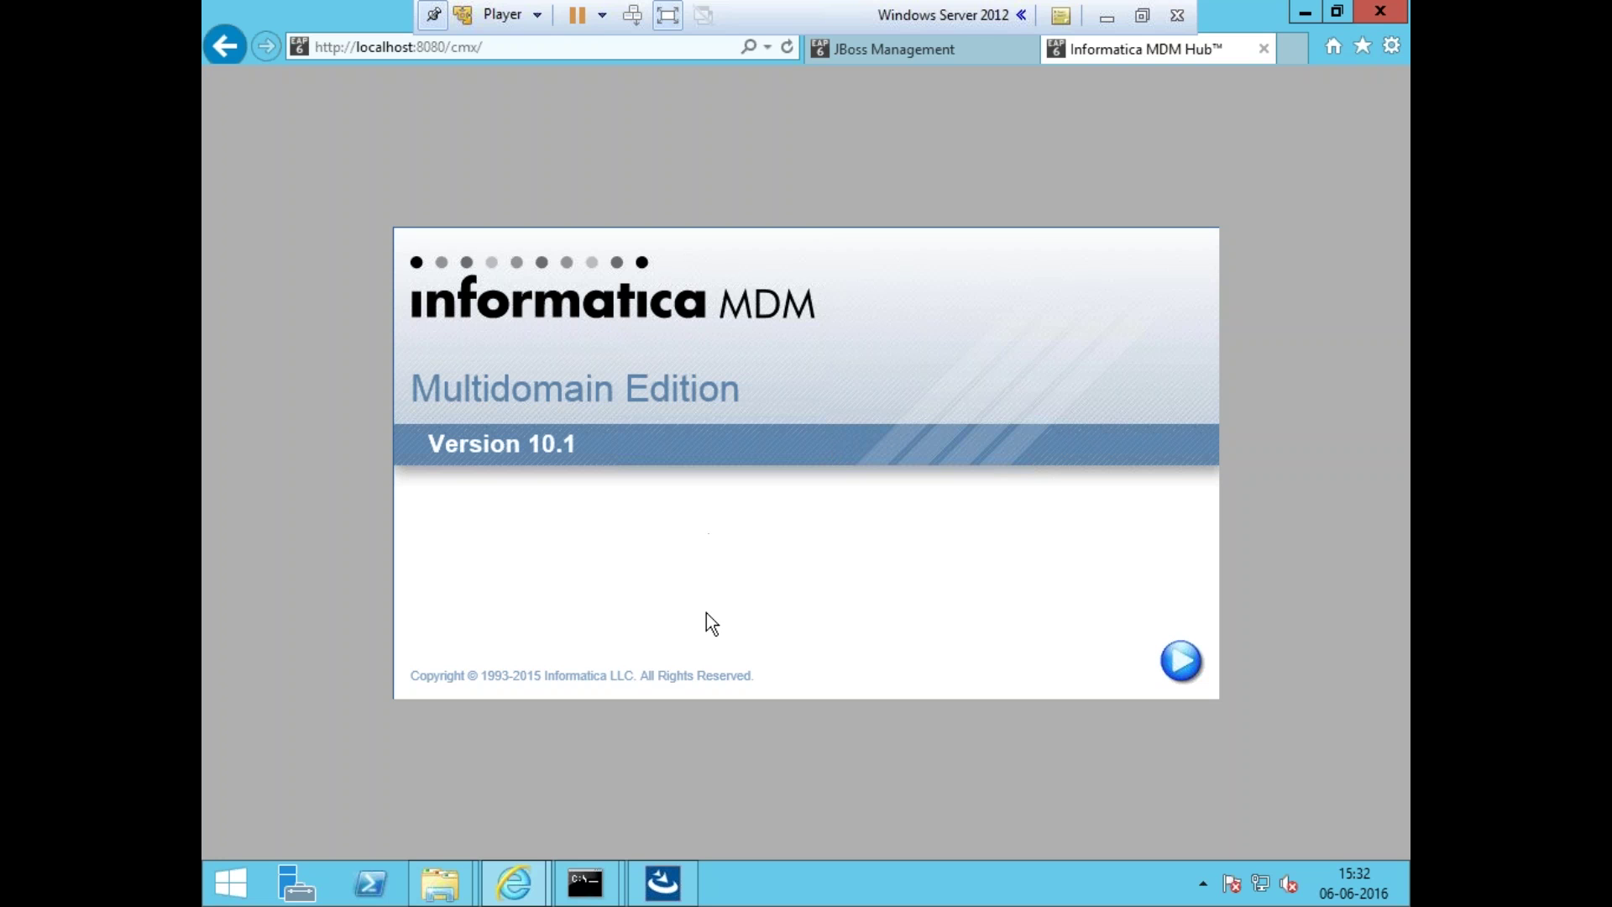
- Check the server log console, then return to the MDM Hub start page and review its address
{"action": "left_click", "coordinate": [759, 753]}
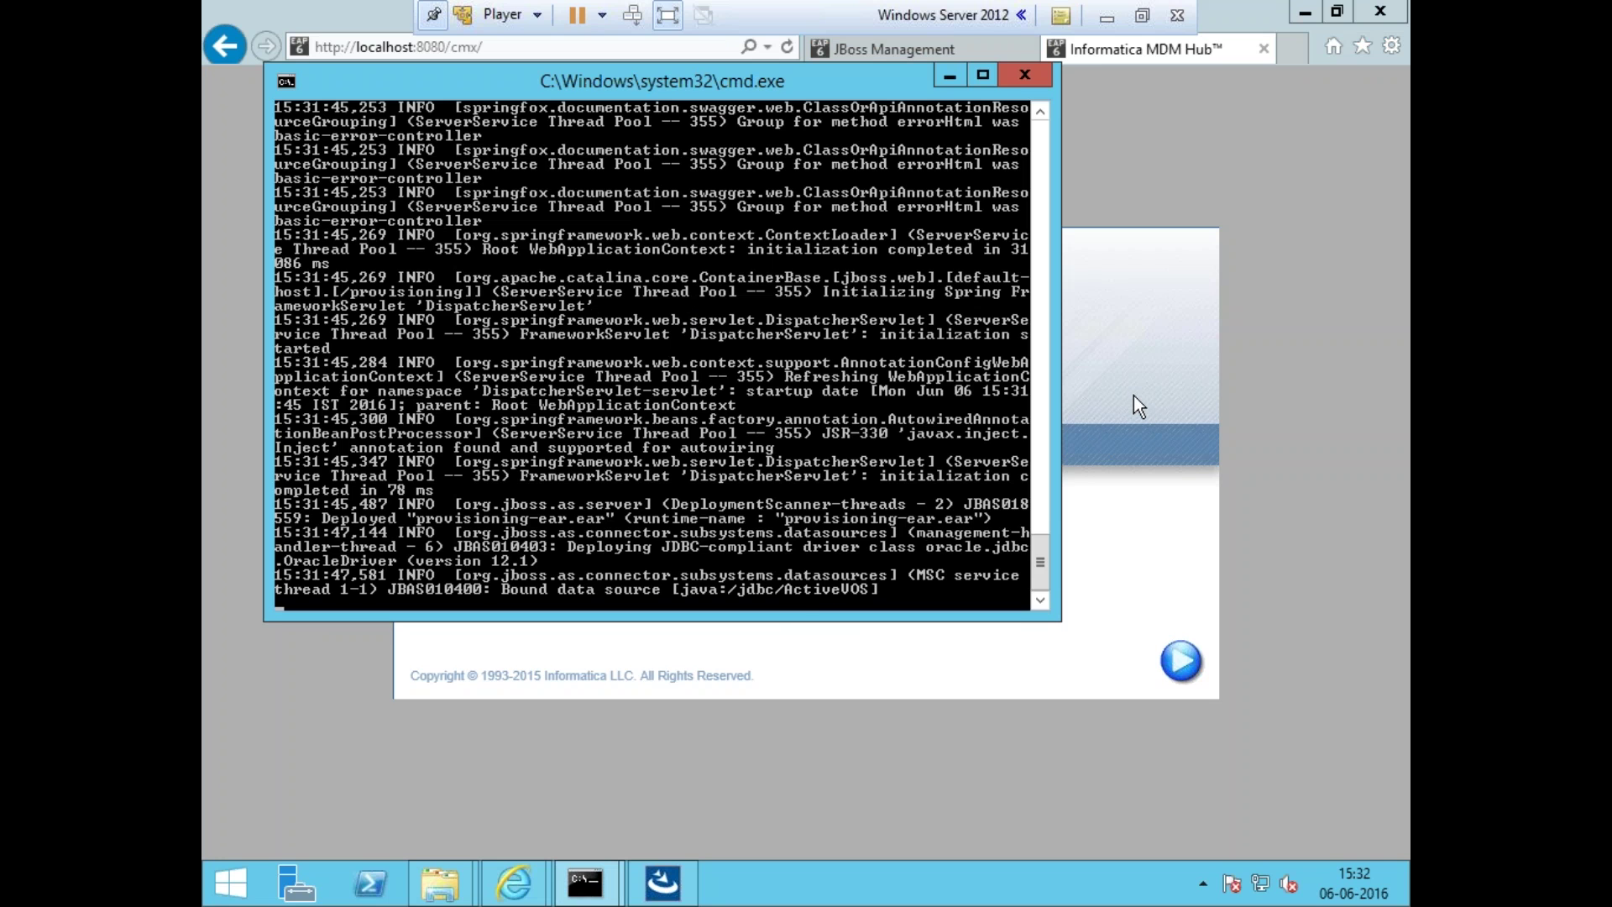
{"action": "left_click", "coordinate": [1283, 364]}
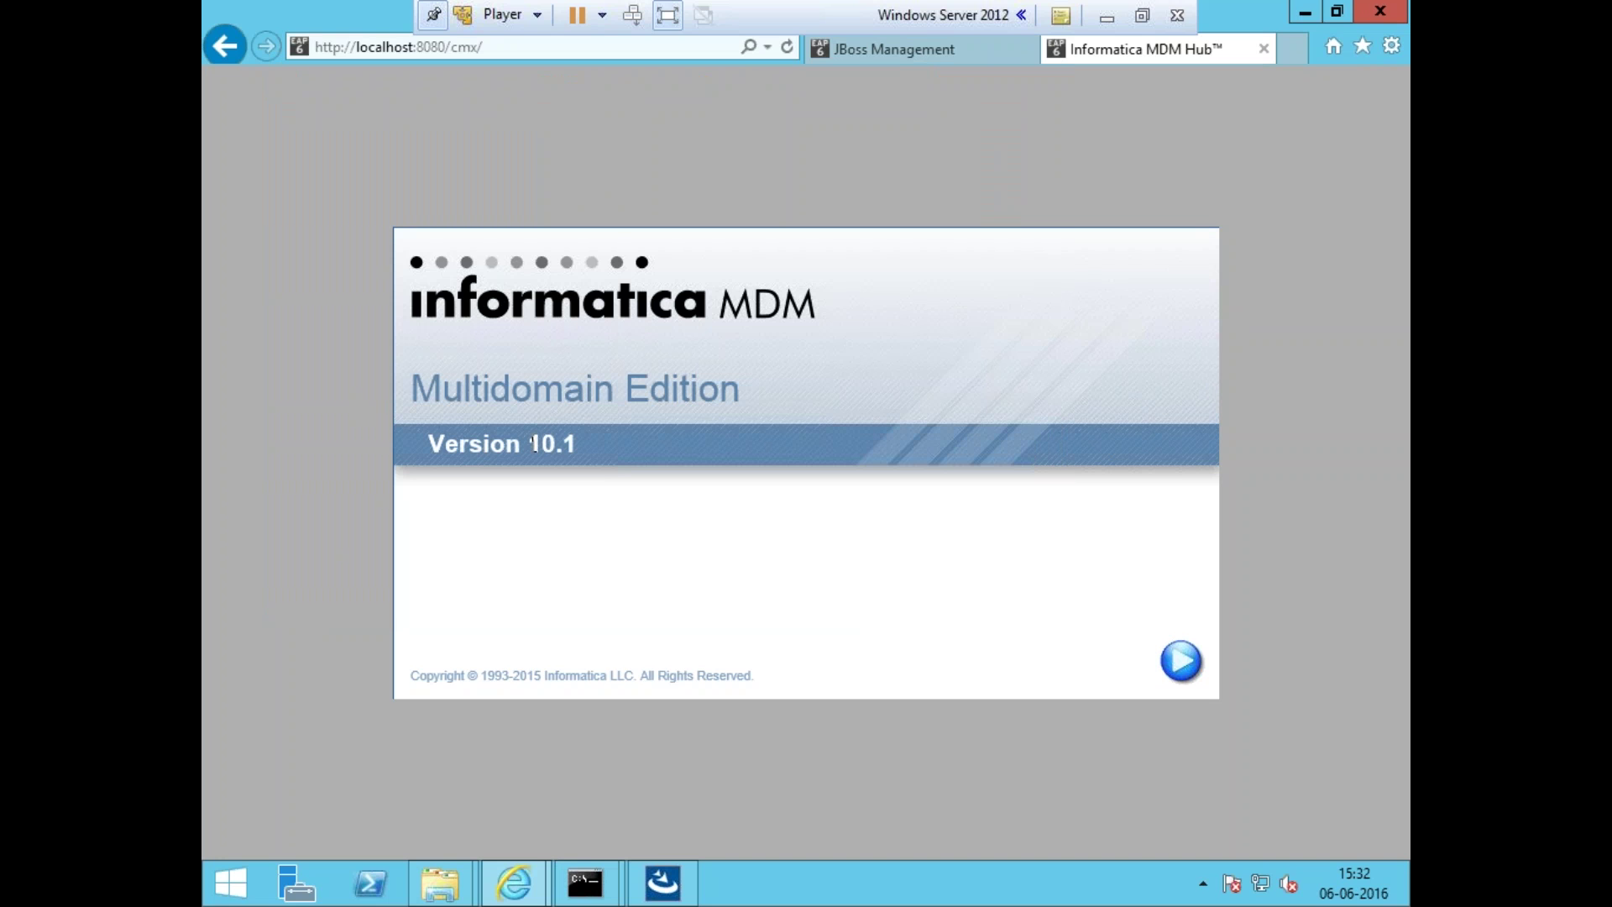
{"action": "left_click", "coordinate": [381, 55]}
{"action": "left_click", "coordinate": [363, 46]}
{"action": "left_click", "coordinate": [519, 183]}
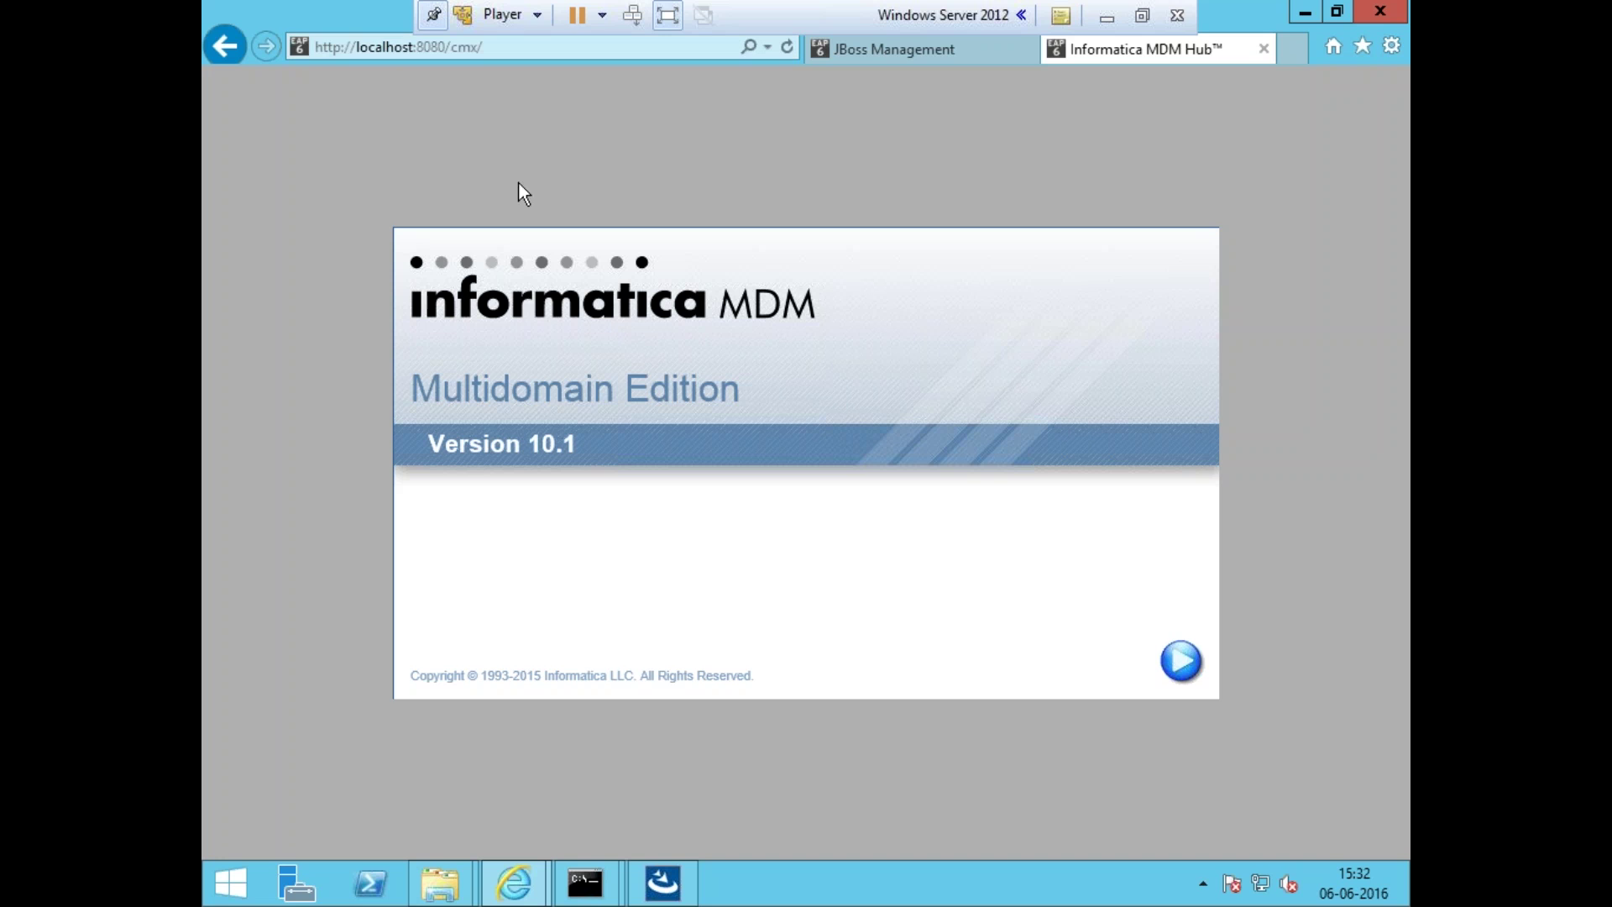
- Launch the Hub Console, choosing 'Do not ask again' and Later on the Java update warning
{"action": "left_click", "coordinate": [1201, 670]}
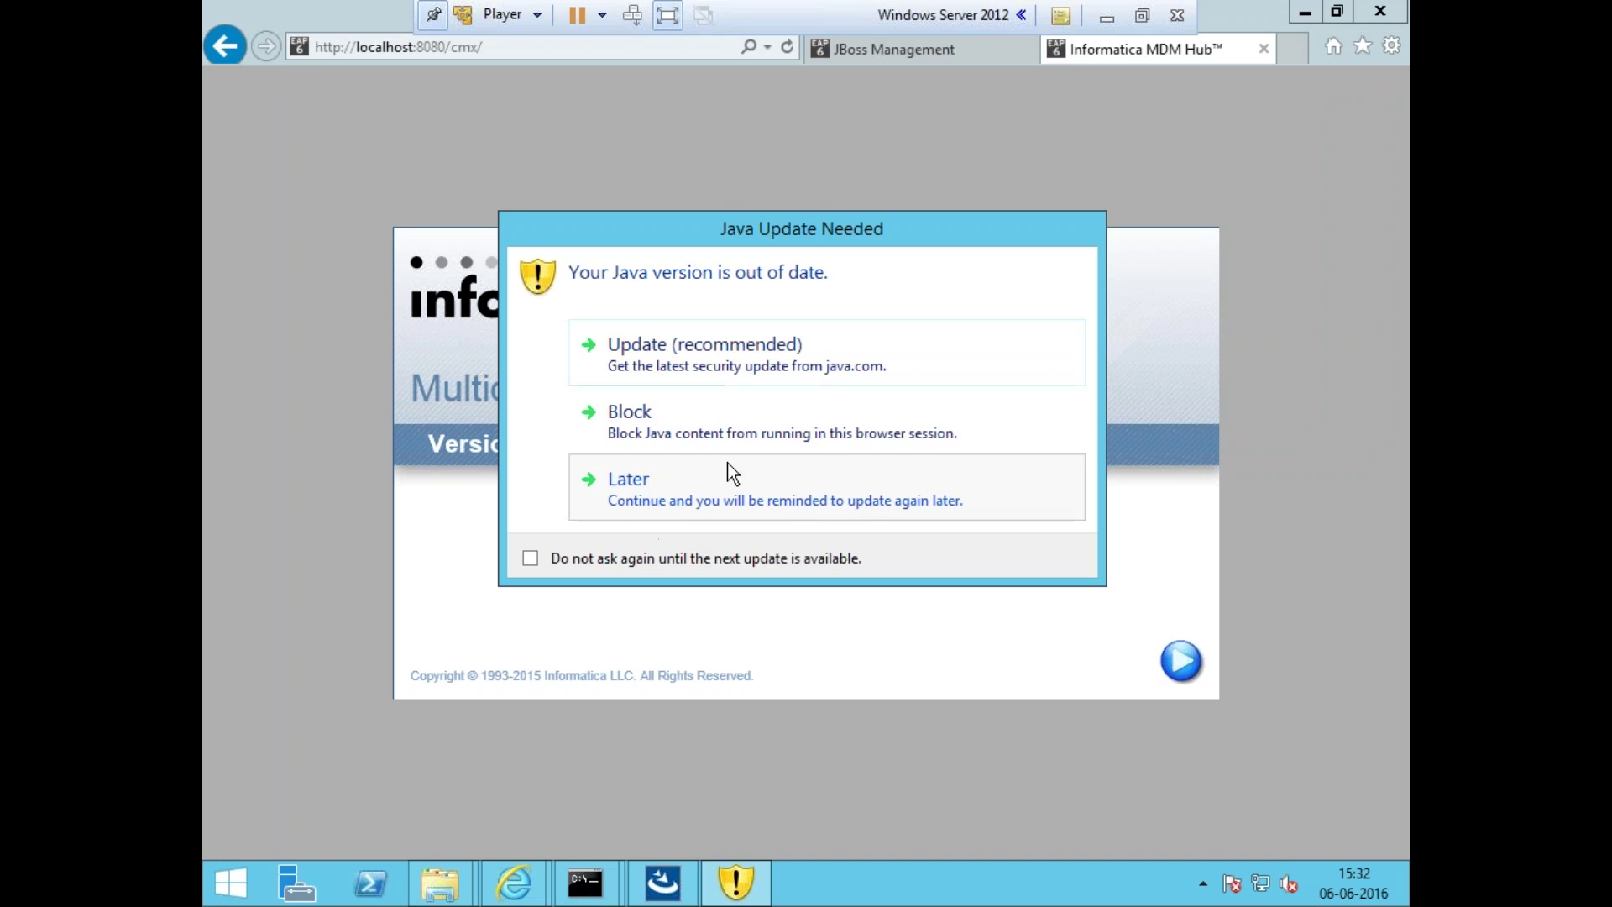
{"action": "left_click", "coordinate": [561, 546]}
{"action": "left_click", "coordinate": [625, 513]}
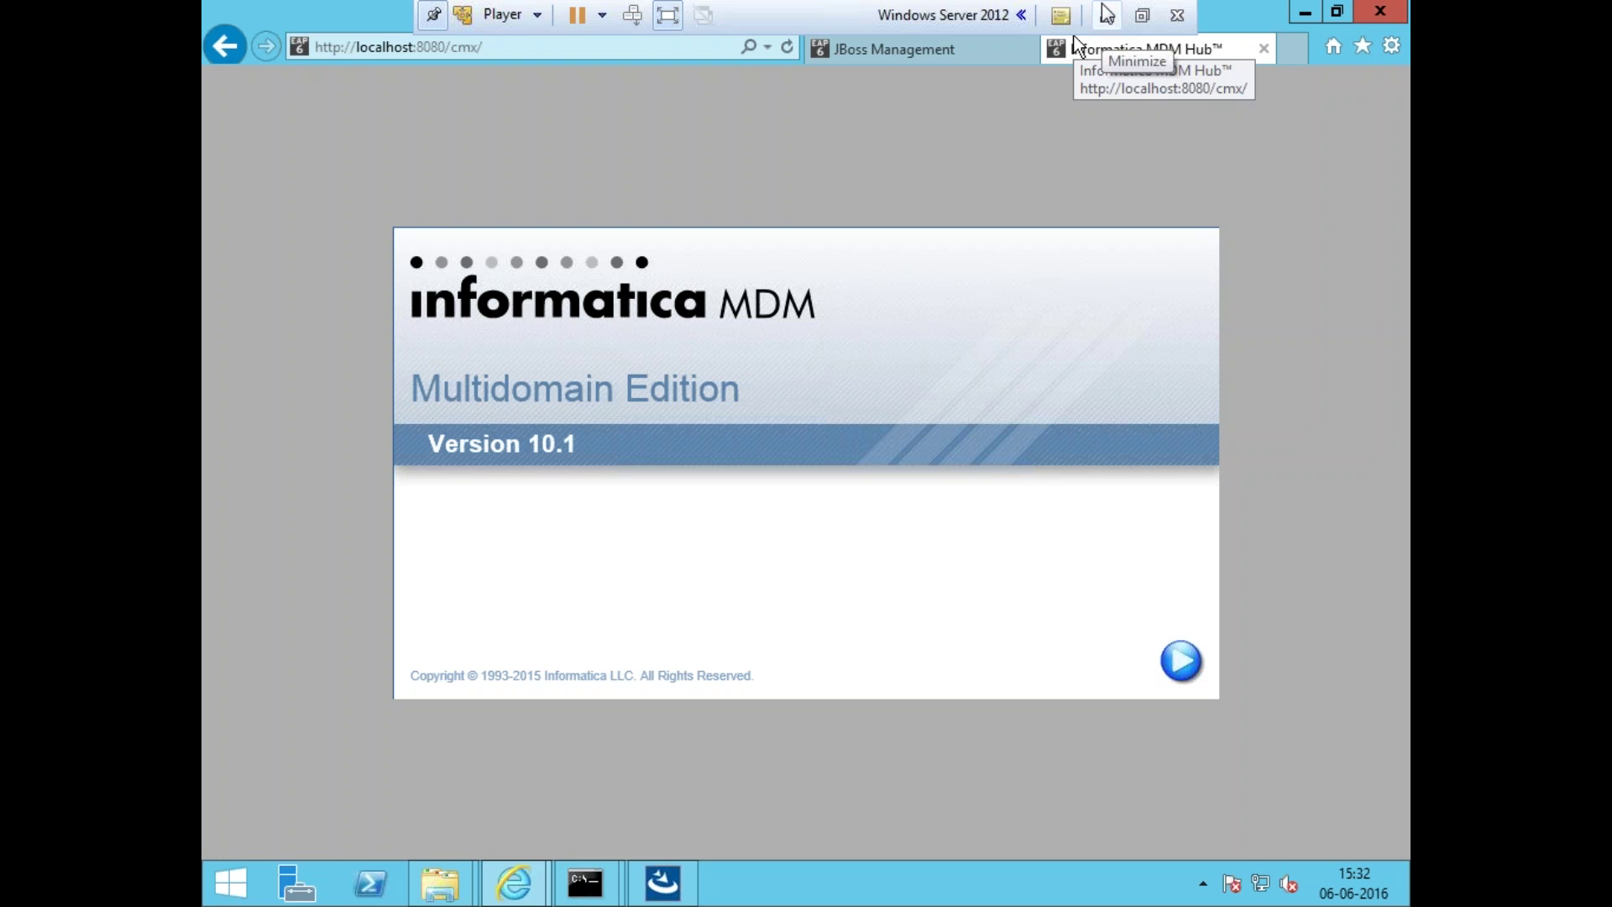
- Review the server deployment log and database import script output alongside the JBoss server overview
{"action": "mouse_move", "coordinate": [625, 869]}
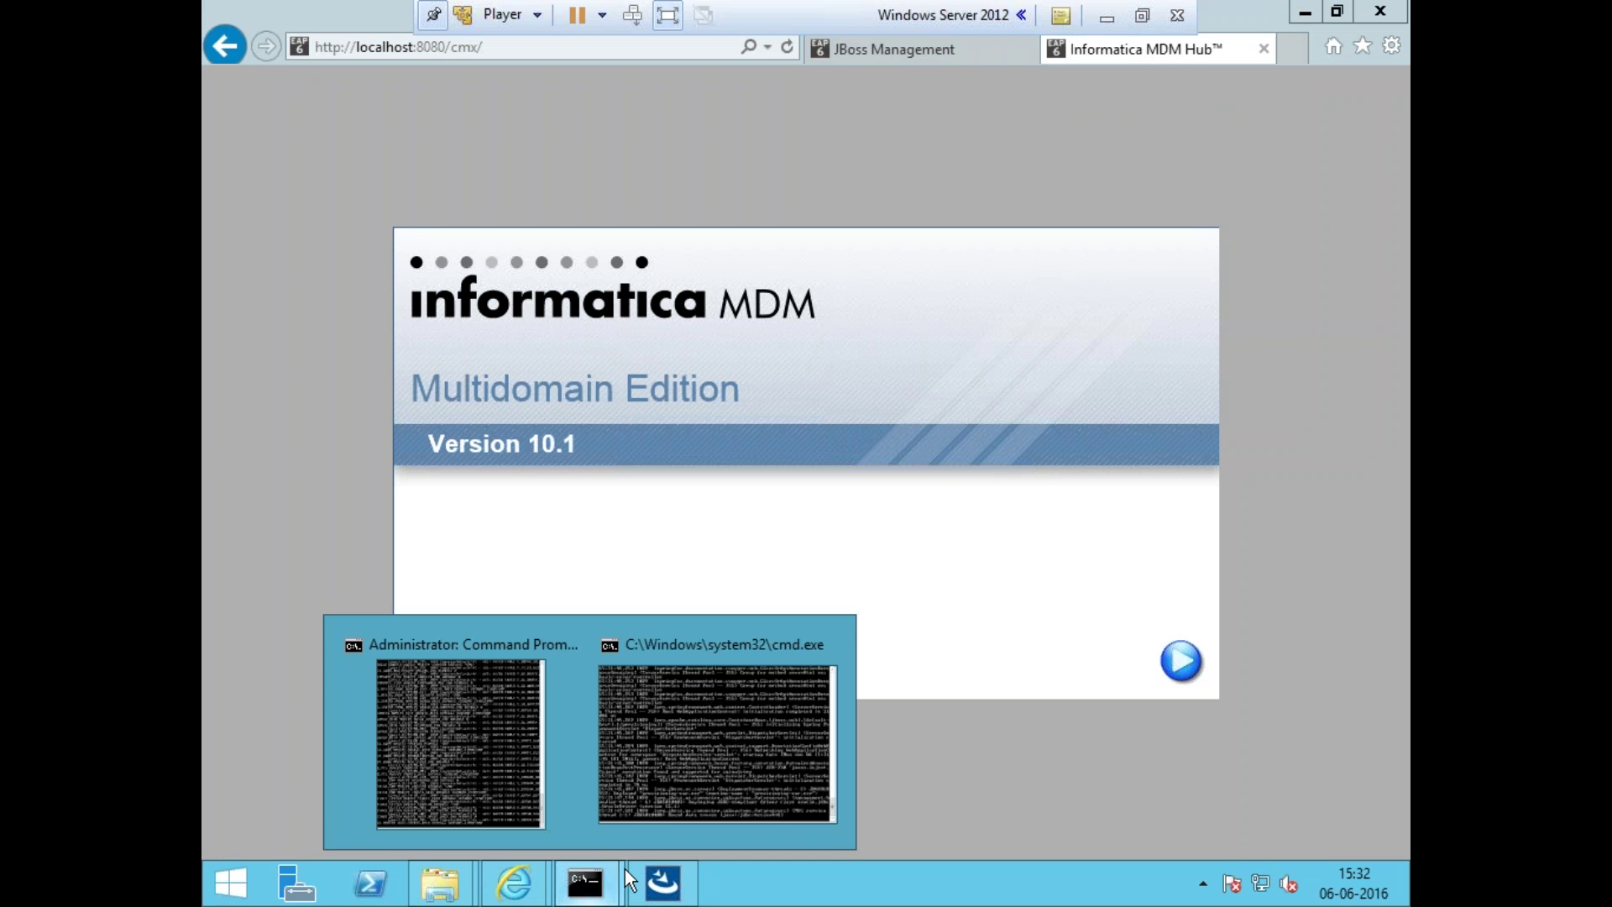
{"action": "left_click", "coordinate": [687, 718]}
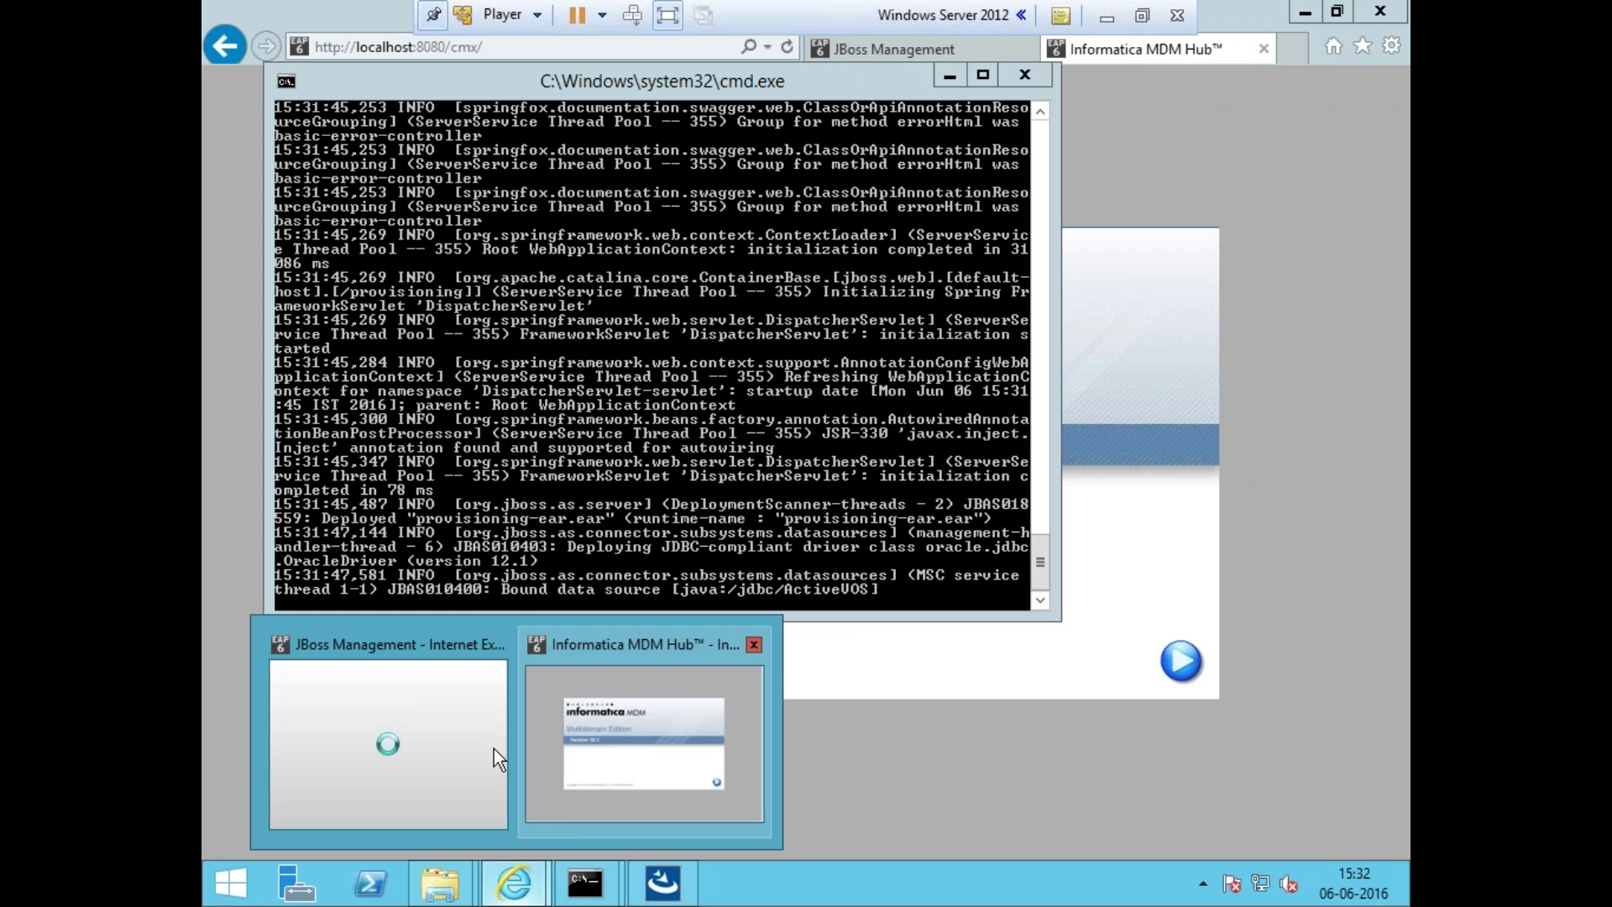
{"action": "left_click", "coordinate": [949, 74]}
{"action": "left_click", "coordinate": [894, 49]}
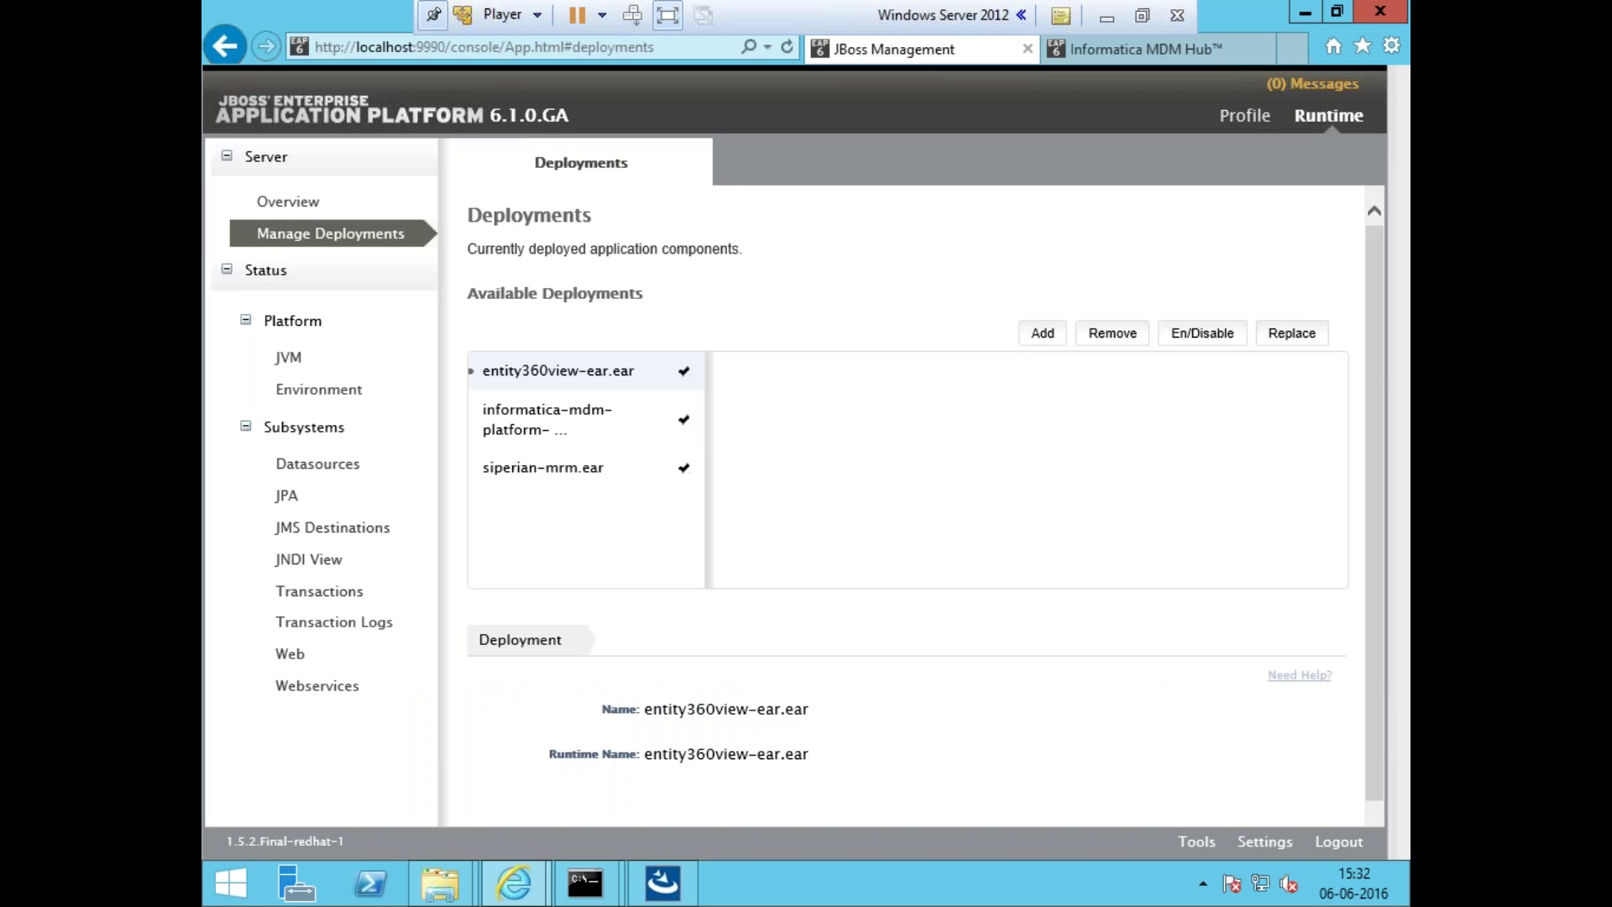
{"action": "left_click", "coordinate": [309, 206]}
{"action": "mouse_move", "coordinate": [607, 892]}
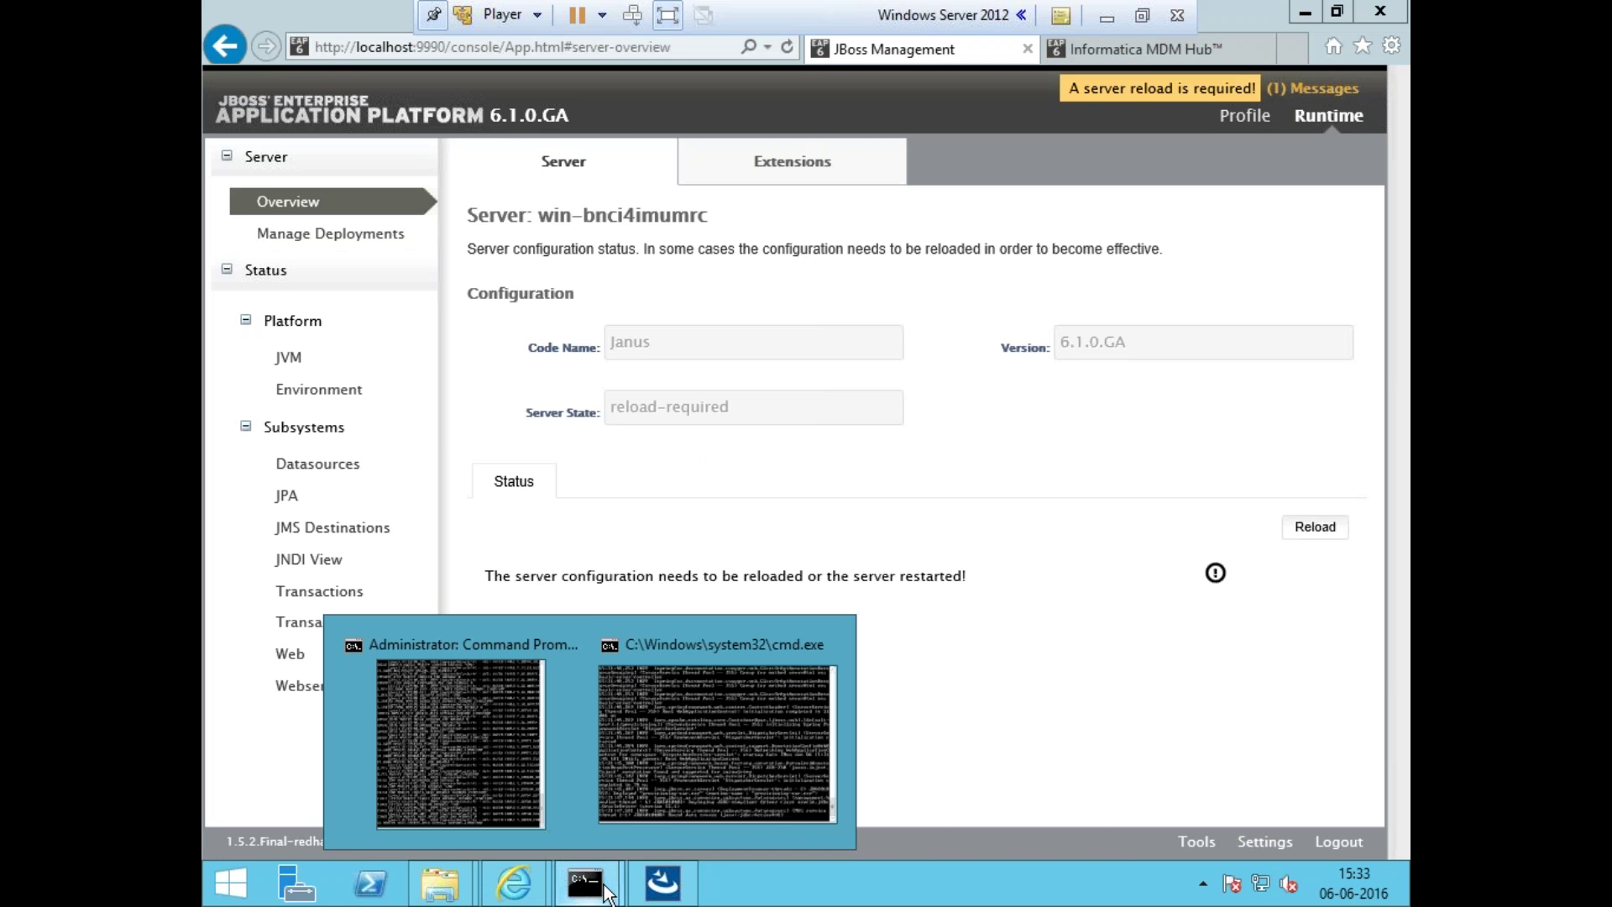
{"action": "left_click", "coordinate": [472, 754]}
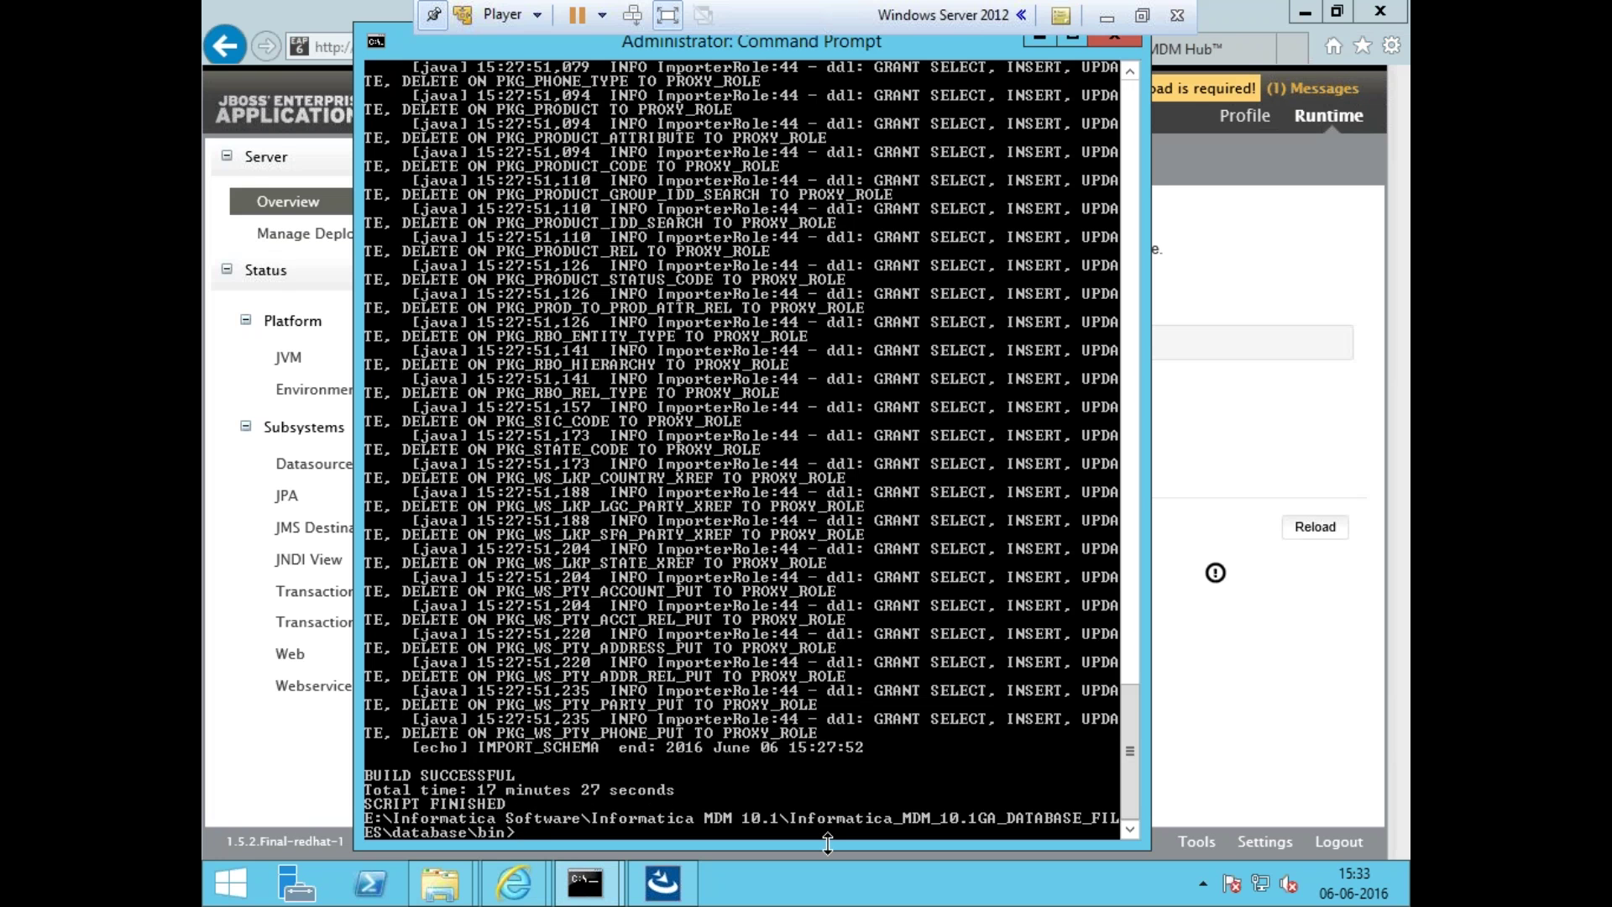
{"action": "left_click", "coordinate": [1258, 460]}
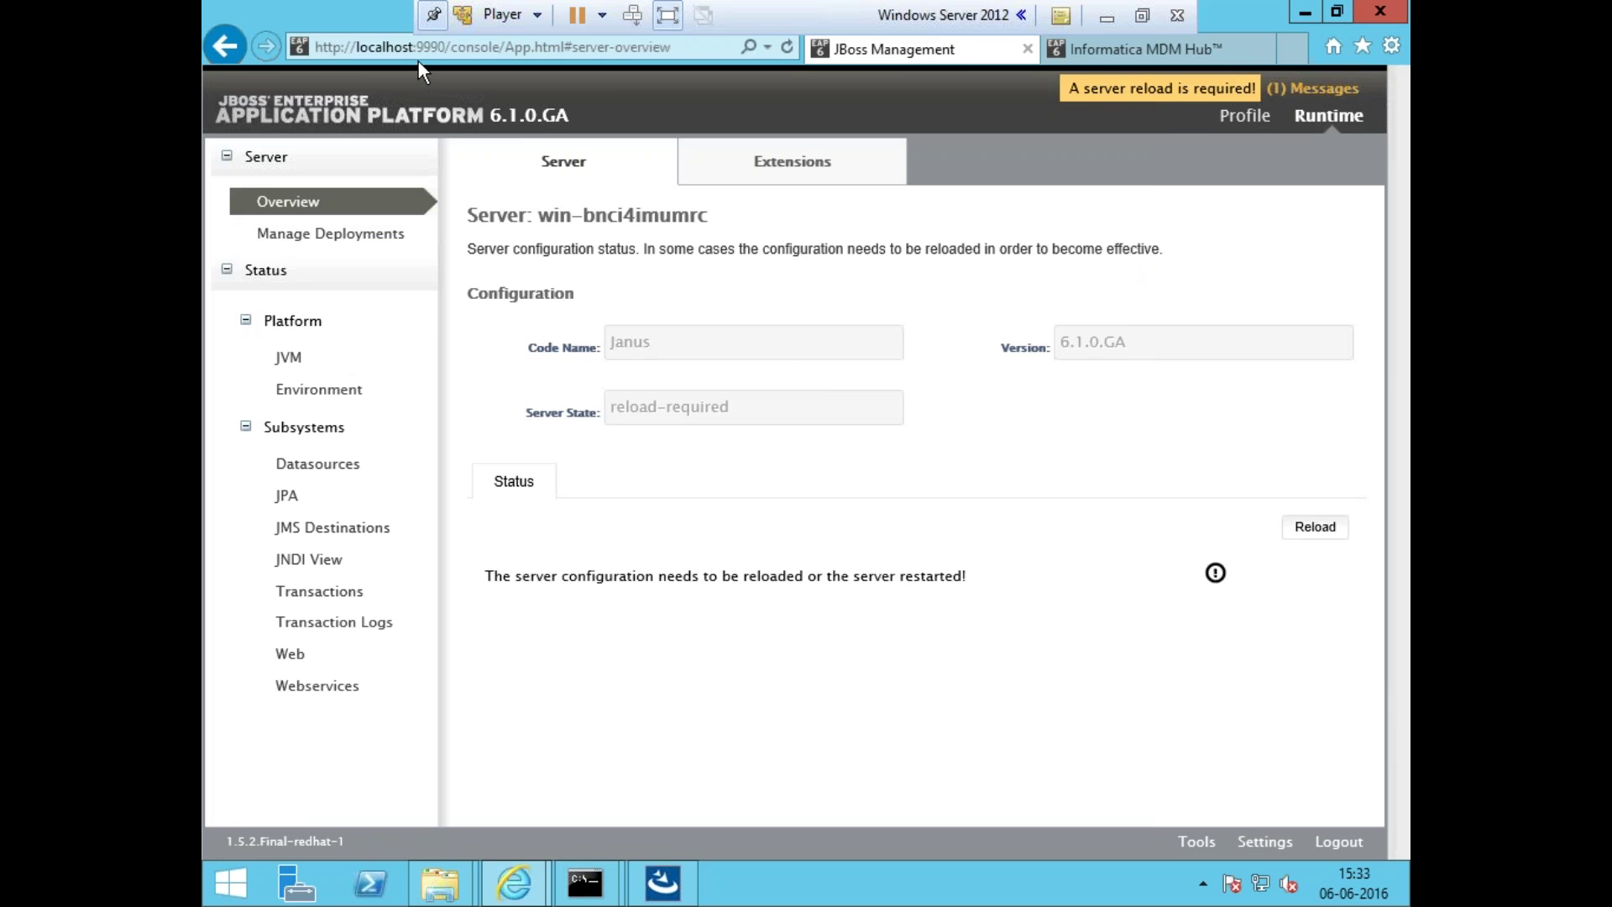
- Reload the JBoss console at its base /console/ address, then read and dismiss the reload message
{"action": "left_click", "coordinate": [449, 51]}
{"action": "left_click", "coordinate": [450, 52]}
{"action": "left_click", "coordinate": [480, 51]}
{"action": "left_click_drag", "start_coordinate": [508, 46], "coordinate": [756, 62]}
{"action": "key", "text": "BackSpace"}
{"action": "key", "text": "Return"}
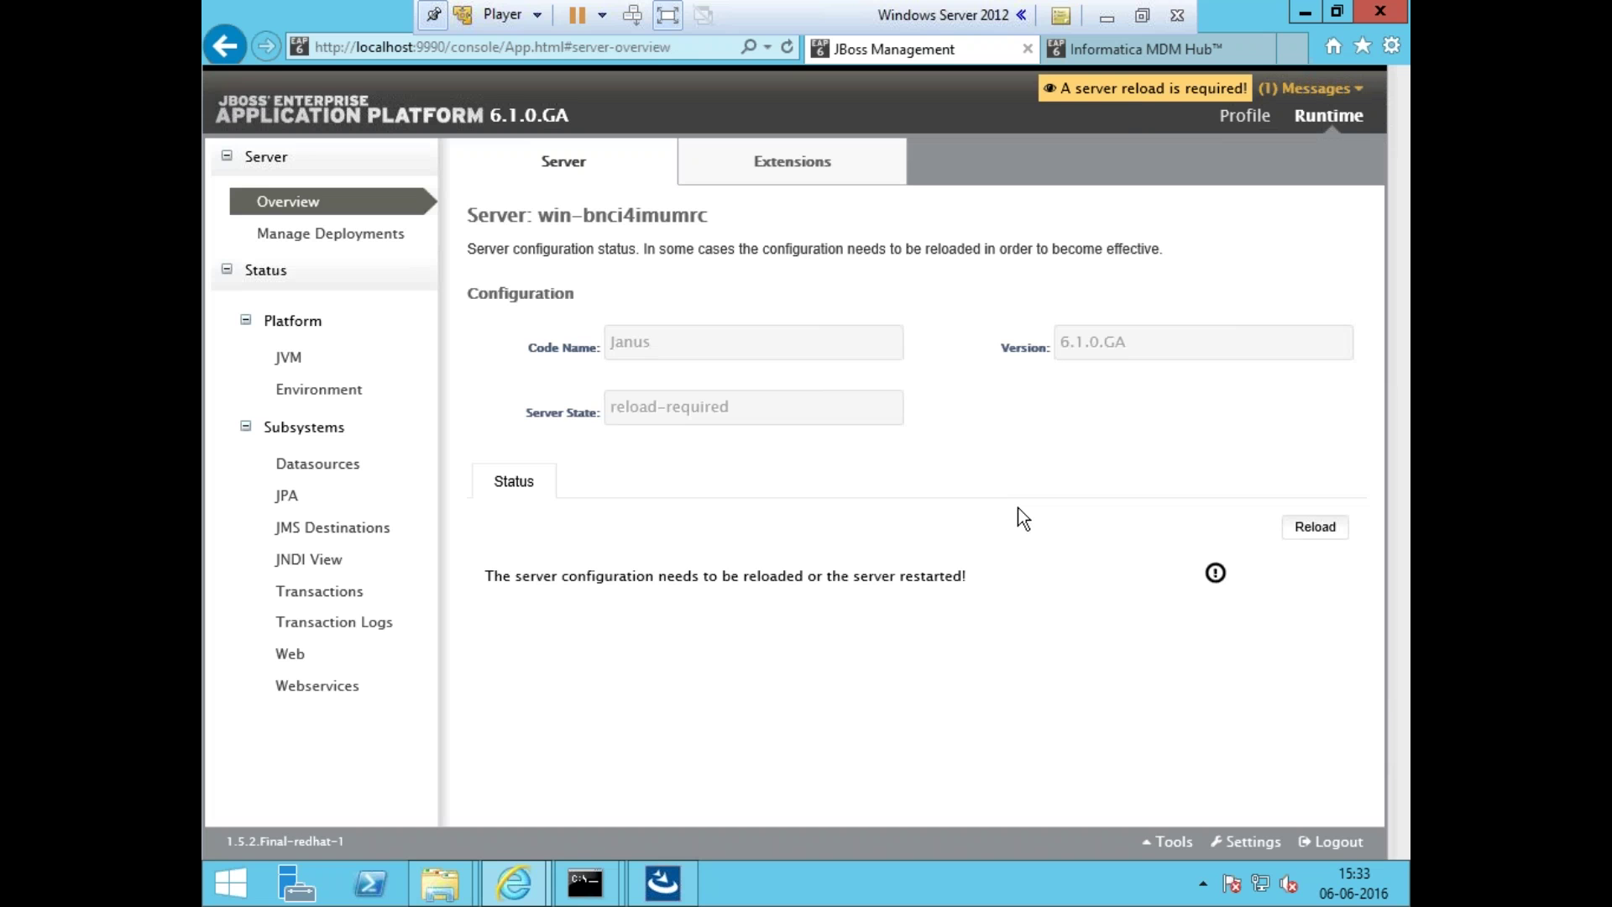
{"action": "left_click", "coordinate": [1136, 96]}
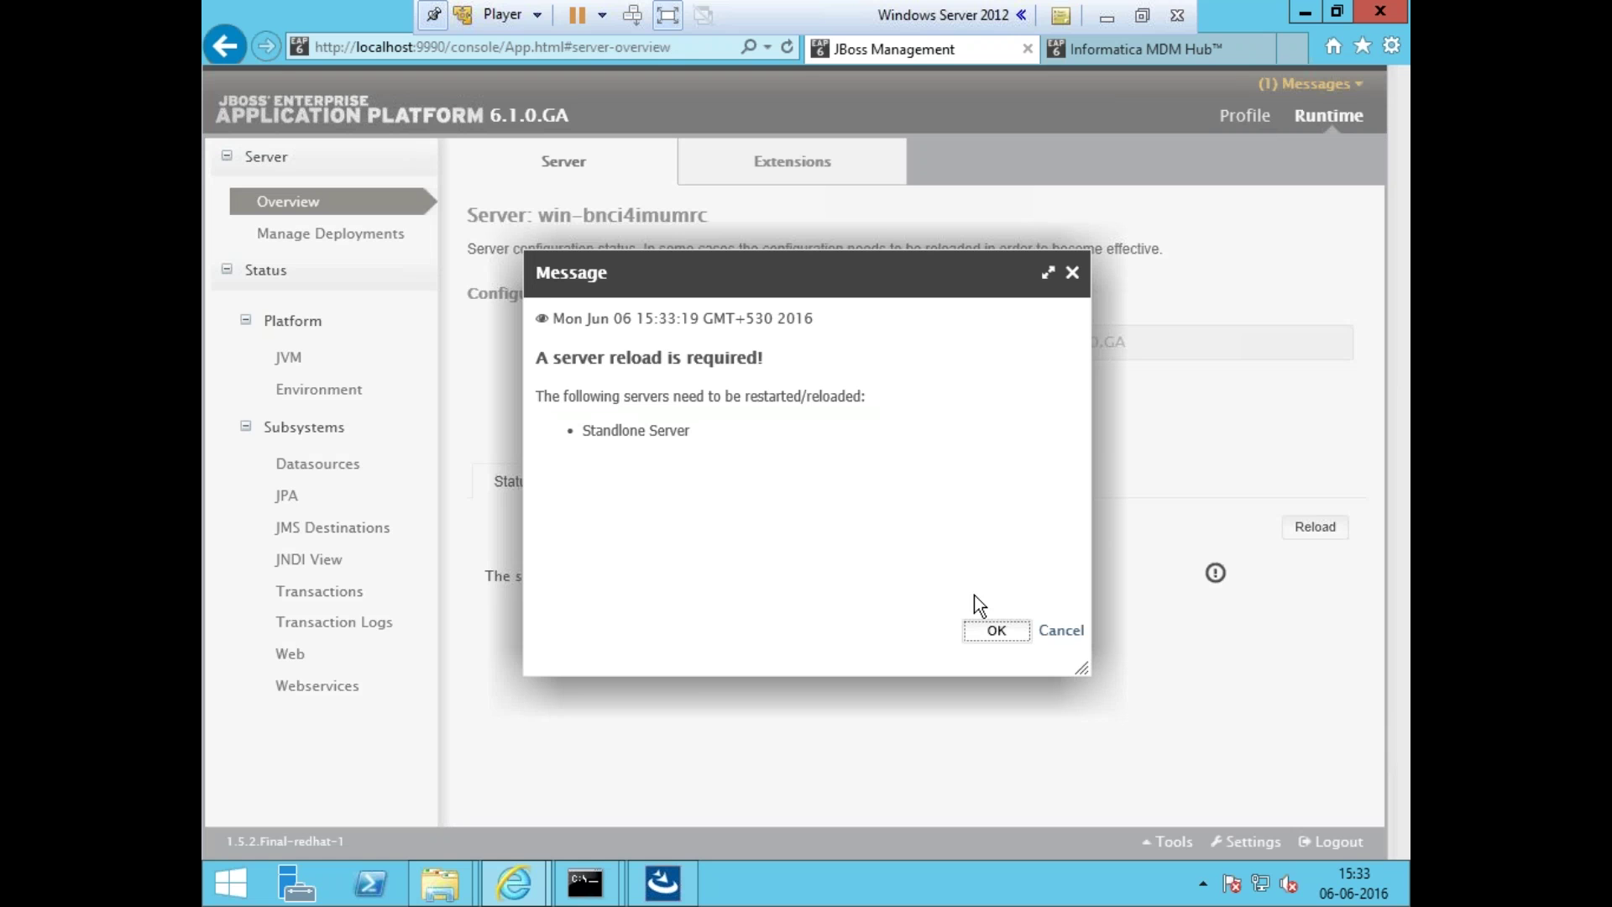
{"action": "left_click", "coordinate": [1073, 273]}
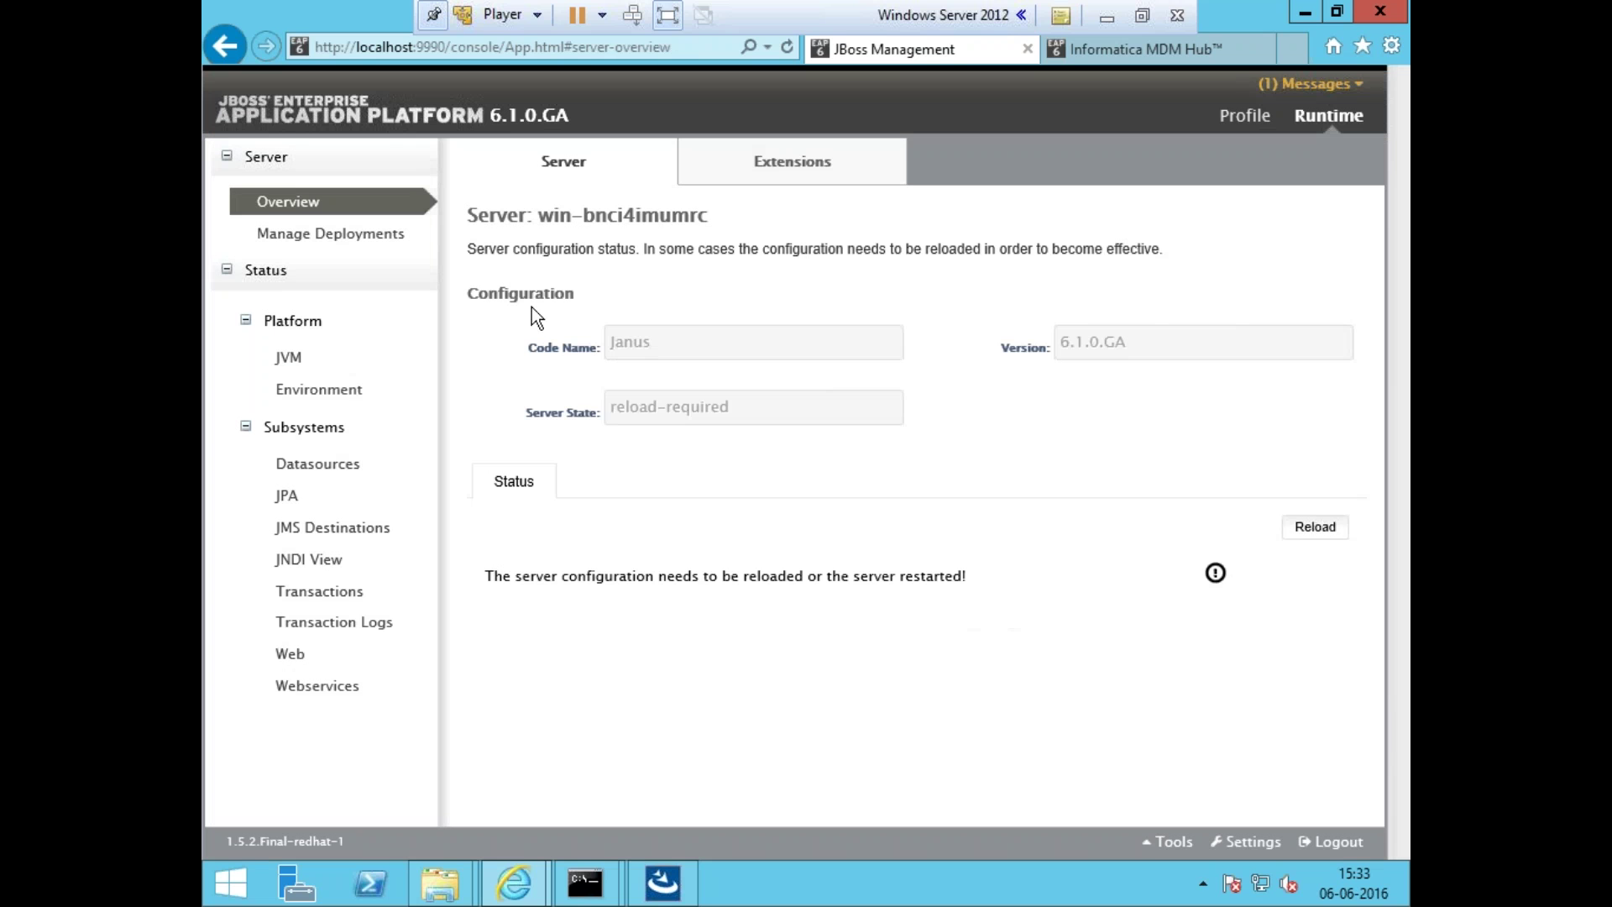
- Recheck the deployments list and latest server log, then minimise the virtual machine window
{"action": "left_click", "coordinate": [301, 236]}
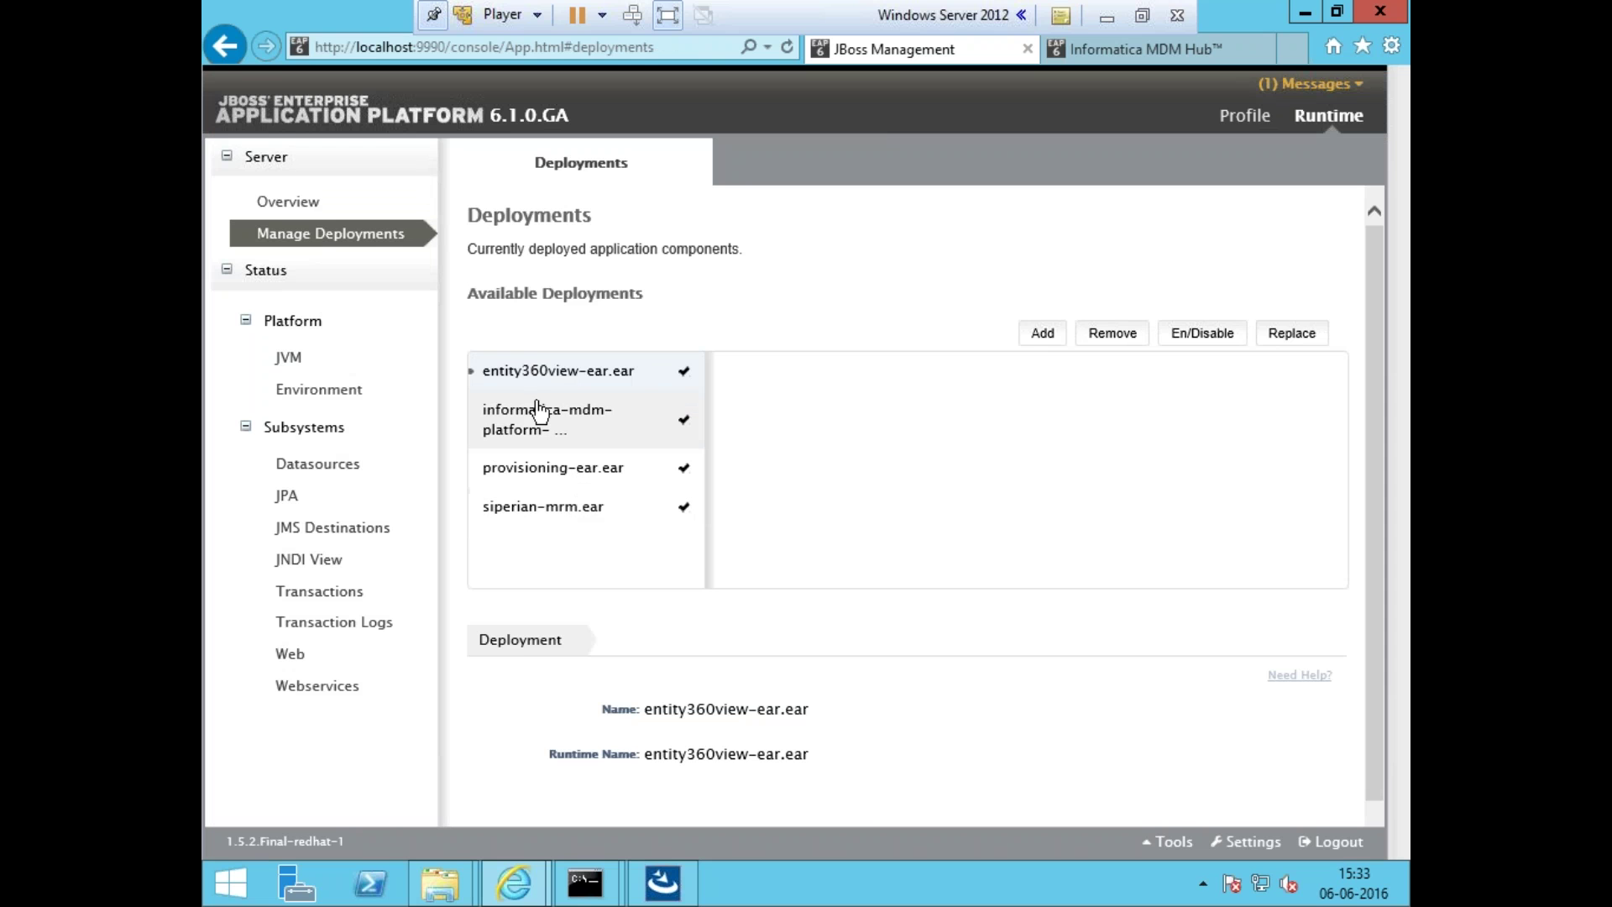
{"action": "mouse_move", "coordinate": [586, 881]}
{"action": "left_click", "coordinate": [720, 736]}
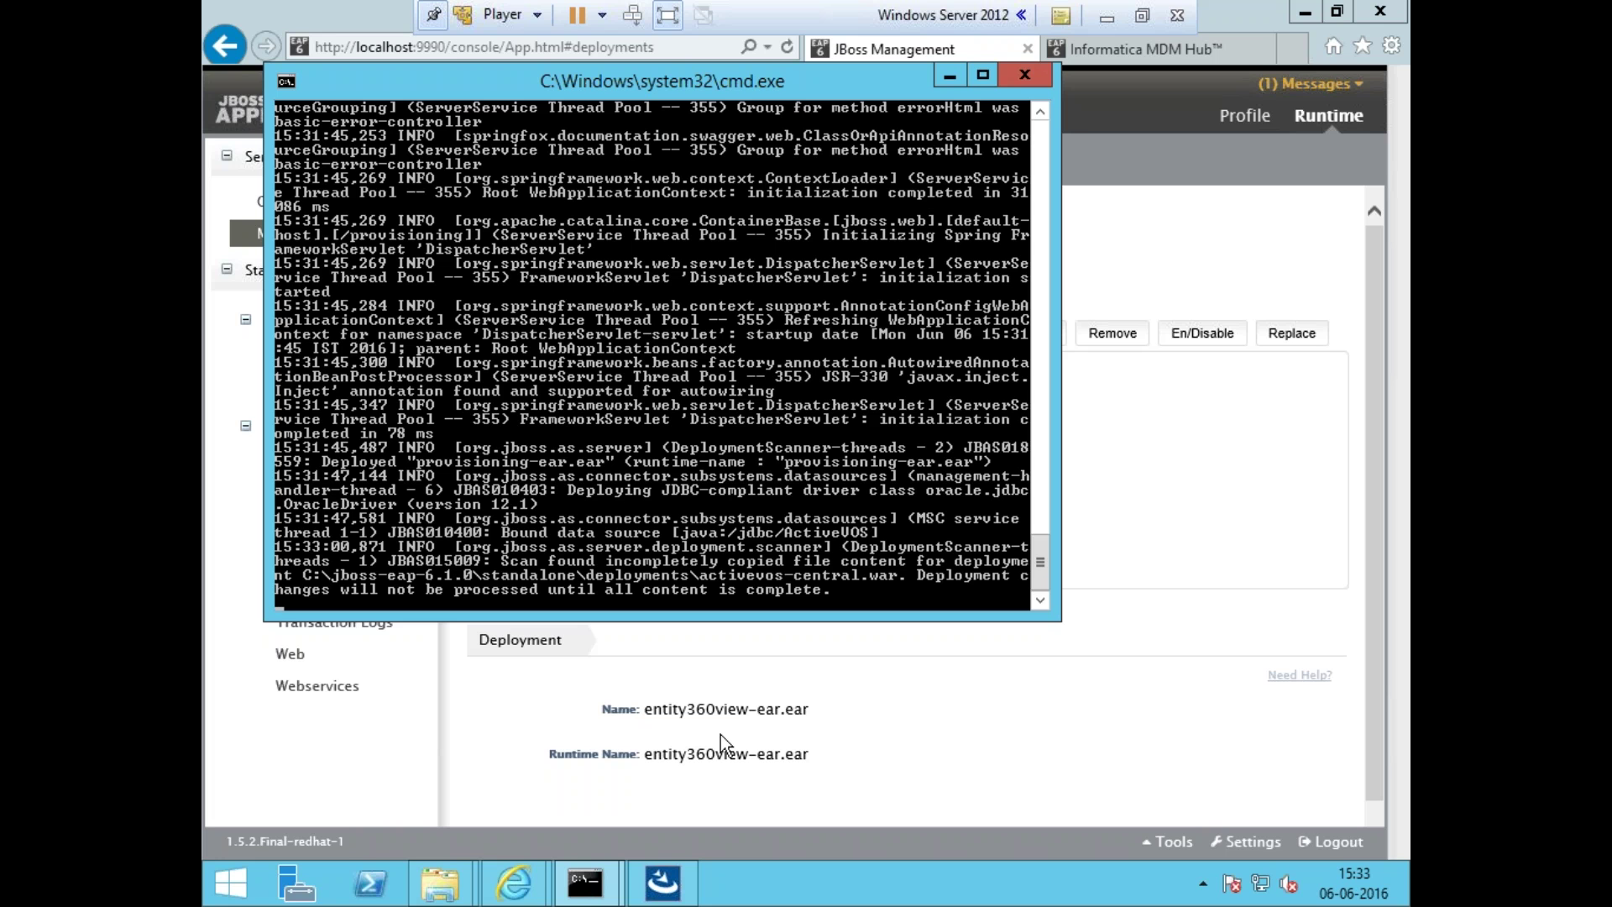
{"action": "left_click", "coordinate": [955, 734]}
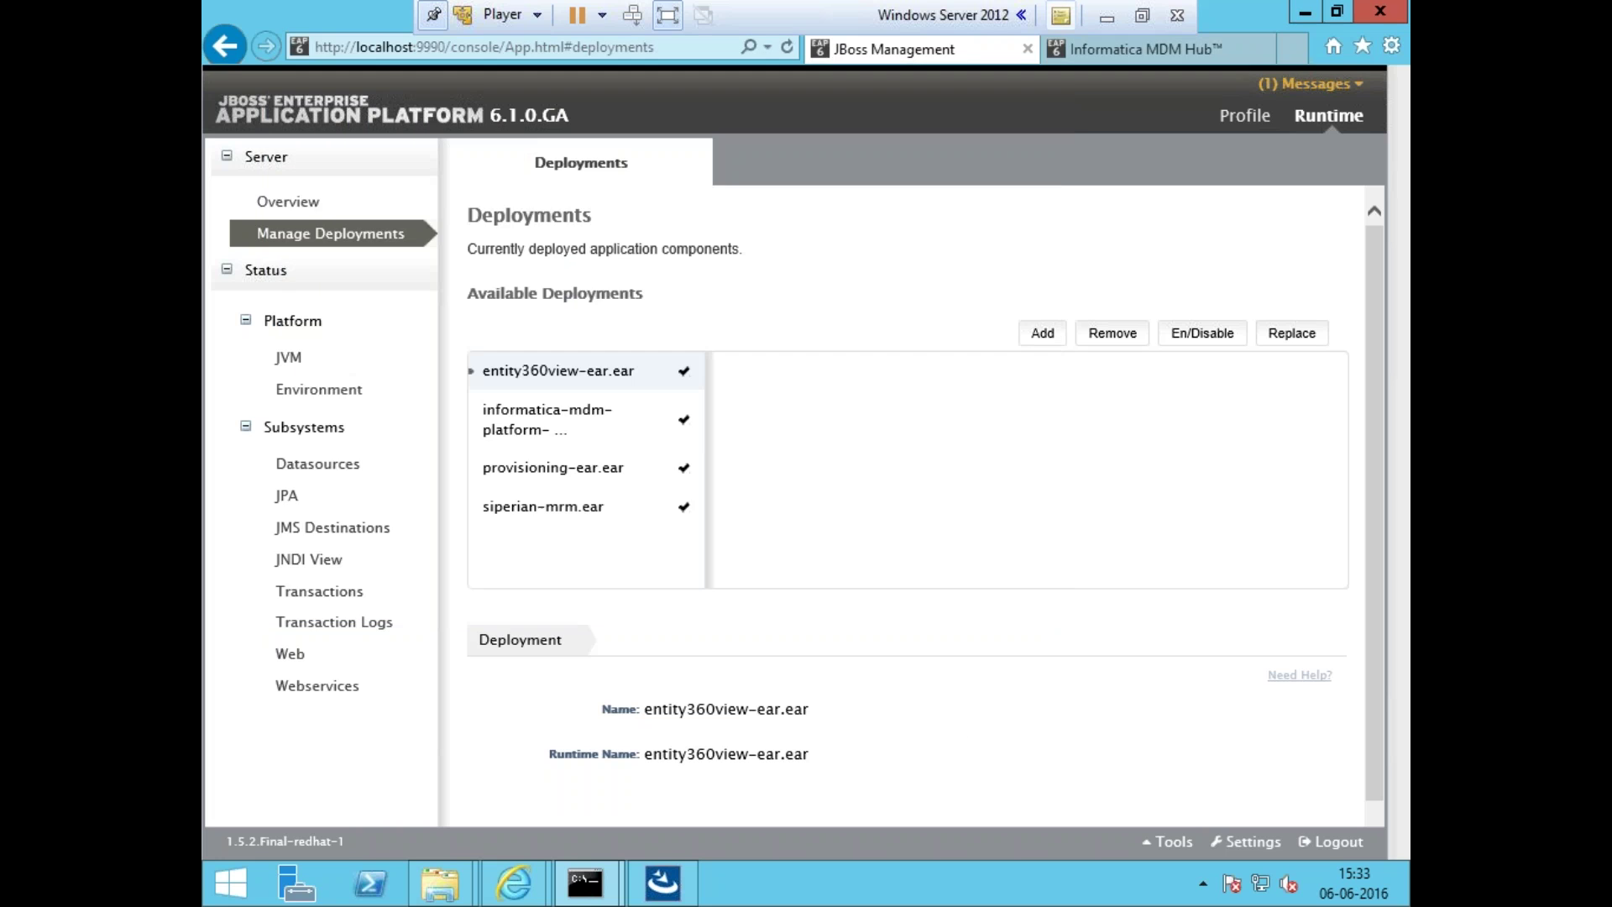
{"action": "left_click", "coordinate": [1105, 17]}
- Review install steps 6–8 in Notepad: Run Postinstall.bat, cleanse match server, configure additional ORS
{"action": "left_click", "coordinate": [672, 882]}
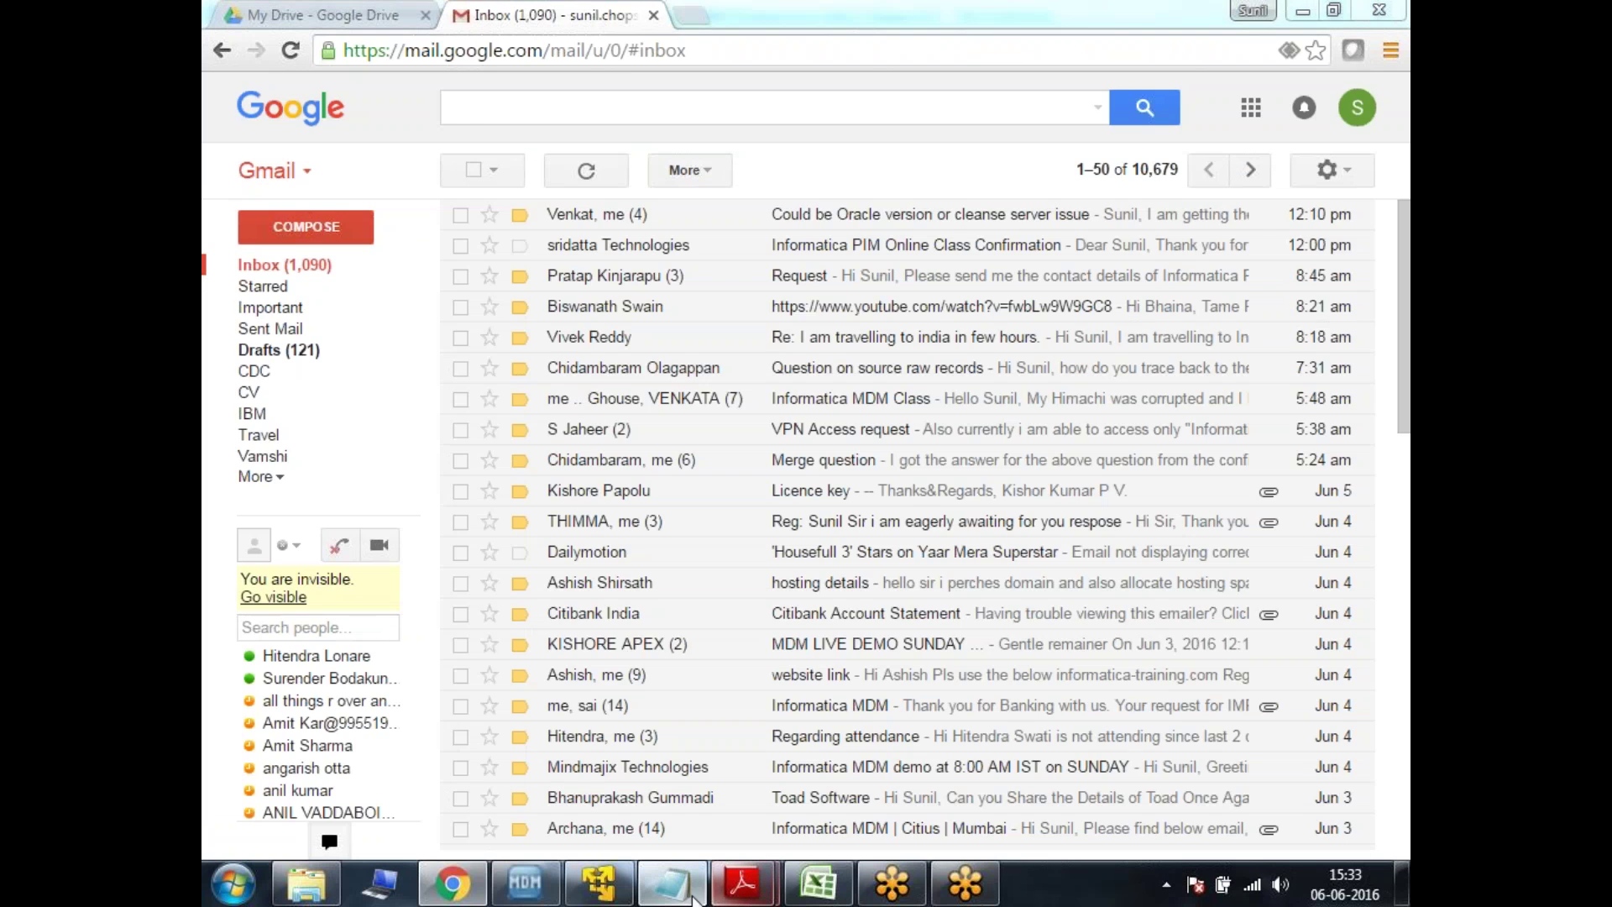
{"action": "left_click_drag", "start_coordinate": [240, 267], "coordinate": [551, 266]}
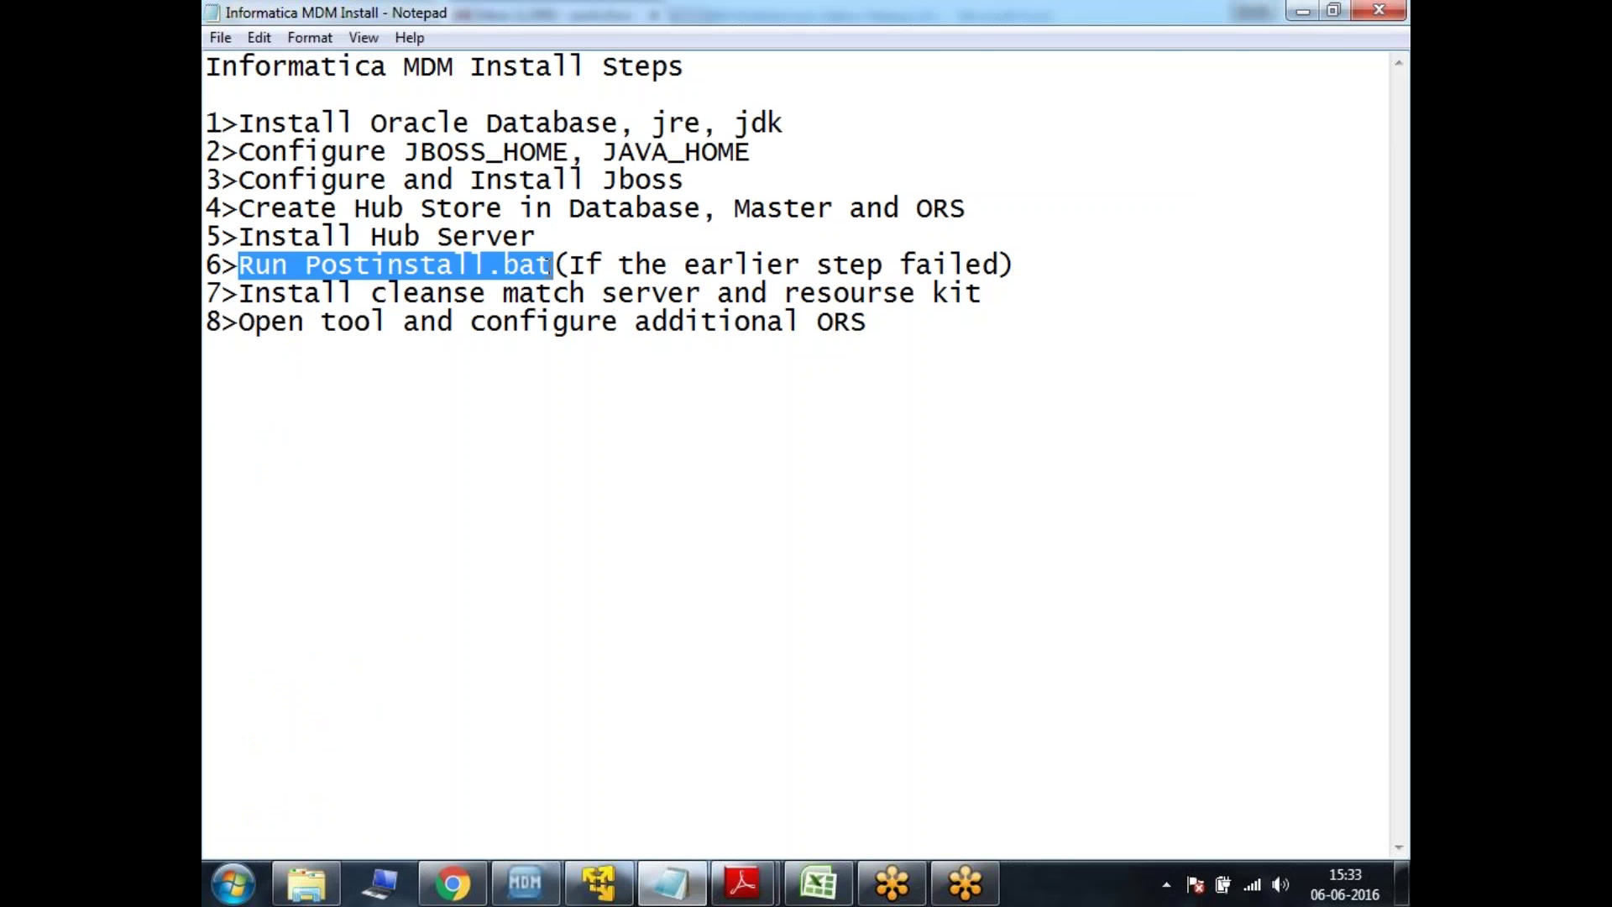
{"action": "left_click_drag", "start_coordinate": [243, 296], "coordinate": [905, 309]}
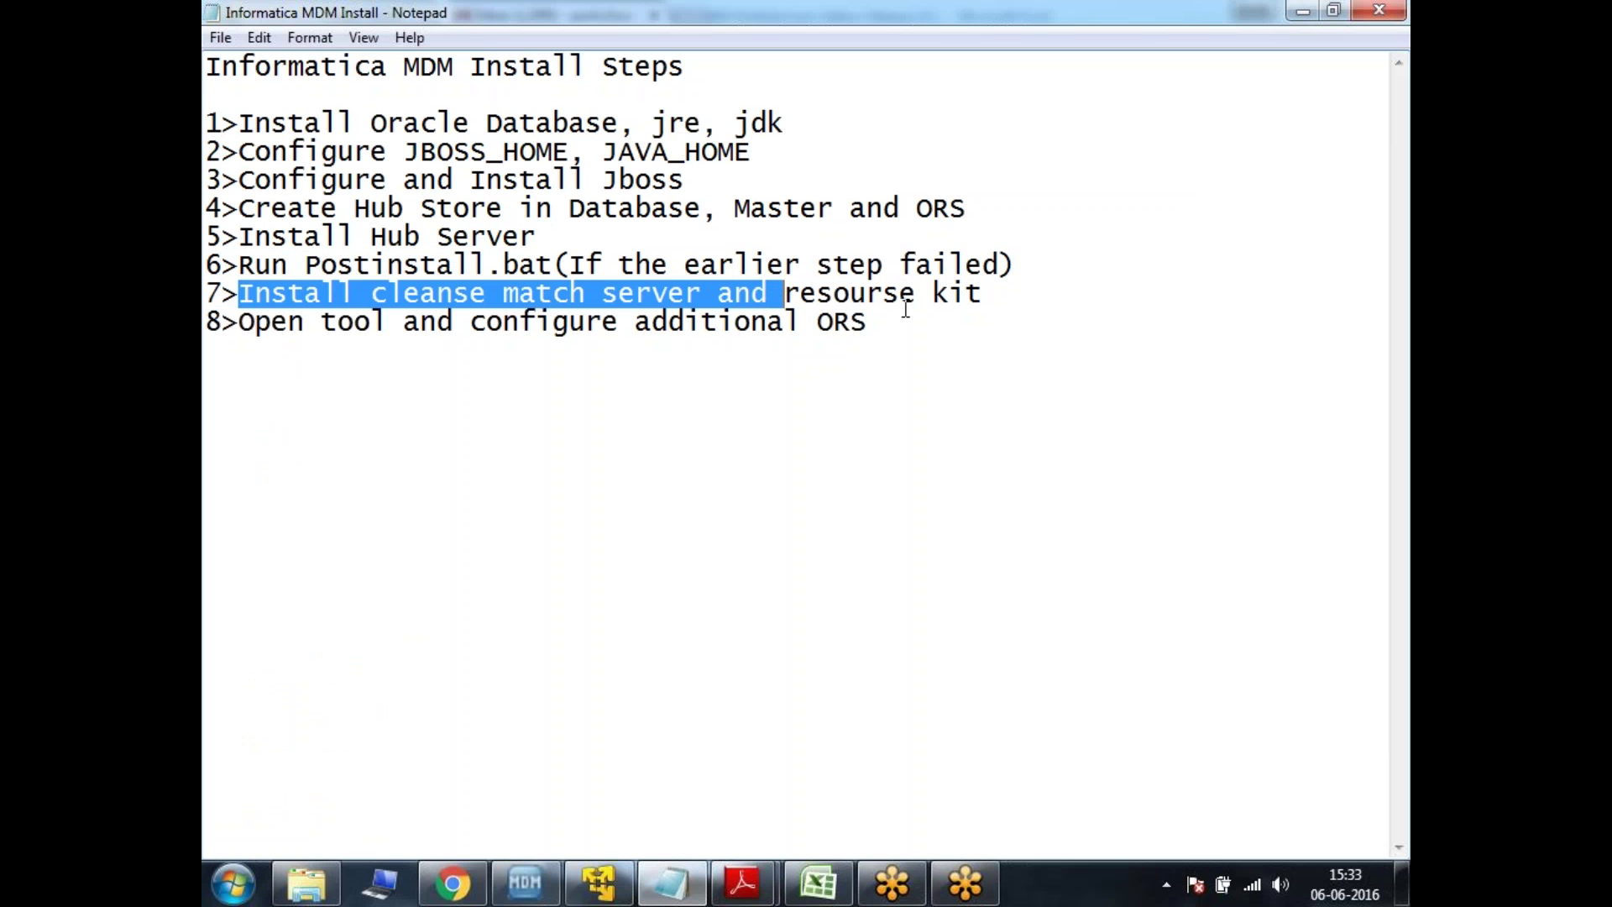
{"action": "left_click_drag", "start_coordinate": [906, 319], "coordinate": [471, 327]}
{"action": "left_click", "coordinate": [658, 353]}
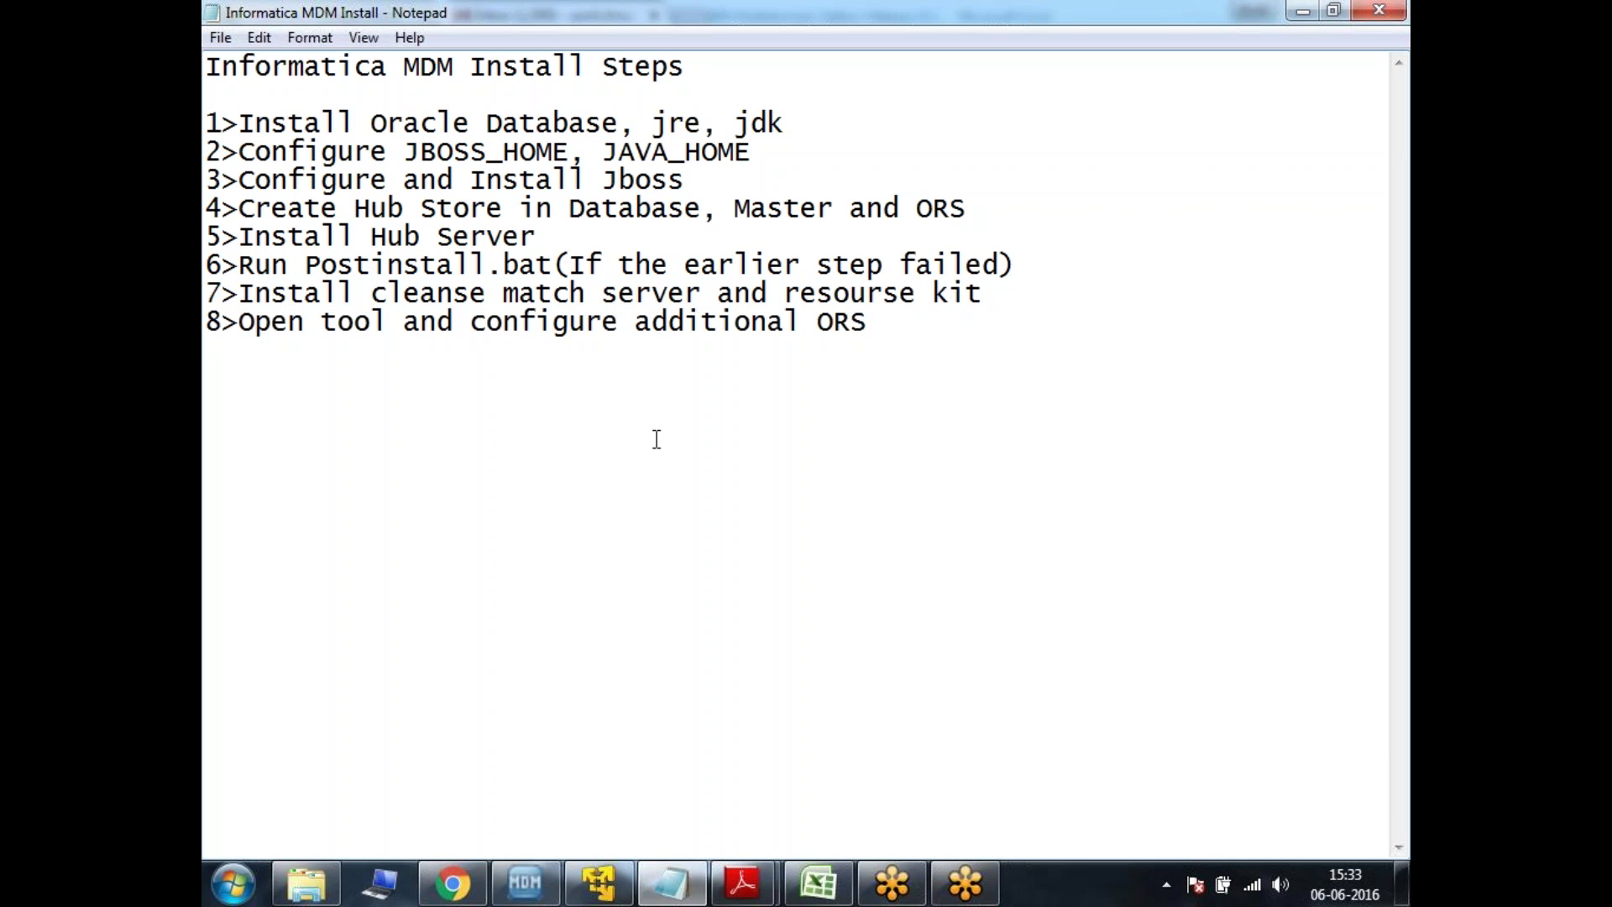
- Switch from the browser back to the Windows Server virtual machine
{"action": "left_click", "coordinate": [453, 884]}
{"action": "left_click", "coordinate": [467, 891]}
{"action": "left_click", "coordinate": [599, 883]}
{"action": "mouse_move", "coordinate": [781, 718]}
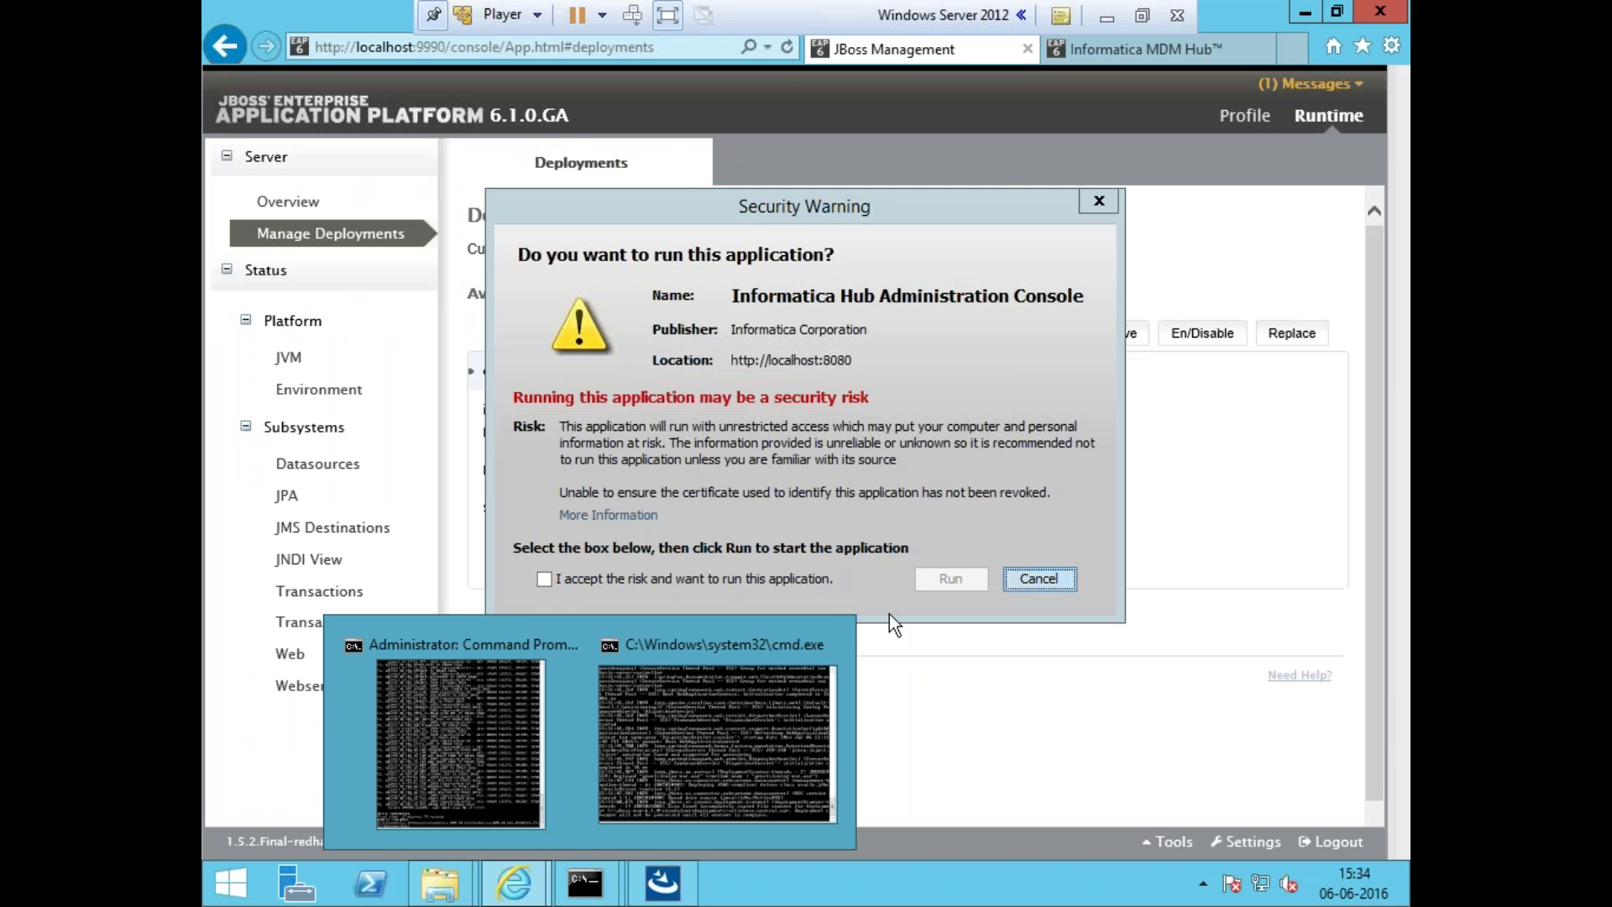
- Move the security warning aside and inspect the informatica-mdm-platform, provisioning-ear.ear and siperian-mrm.ear deployments
{"action": "left_click_drag", "start_coordinate": [936, 204], "coordinate": [1226, 537]}
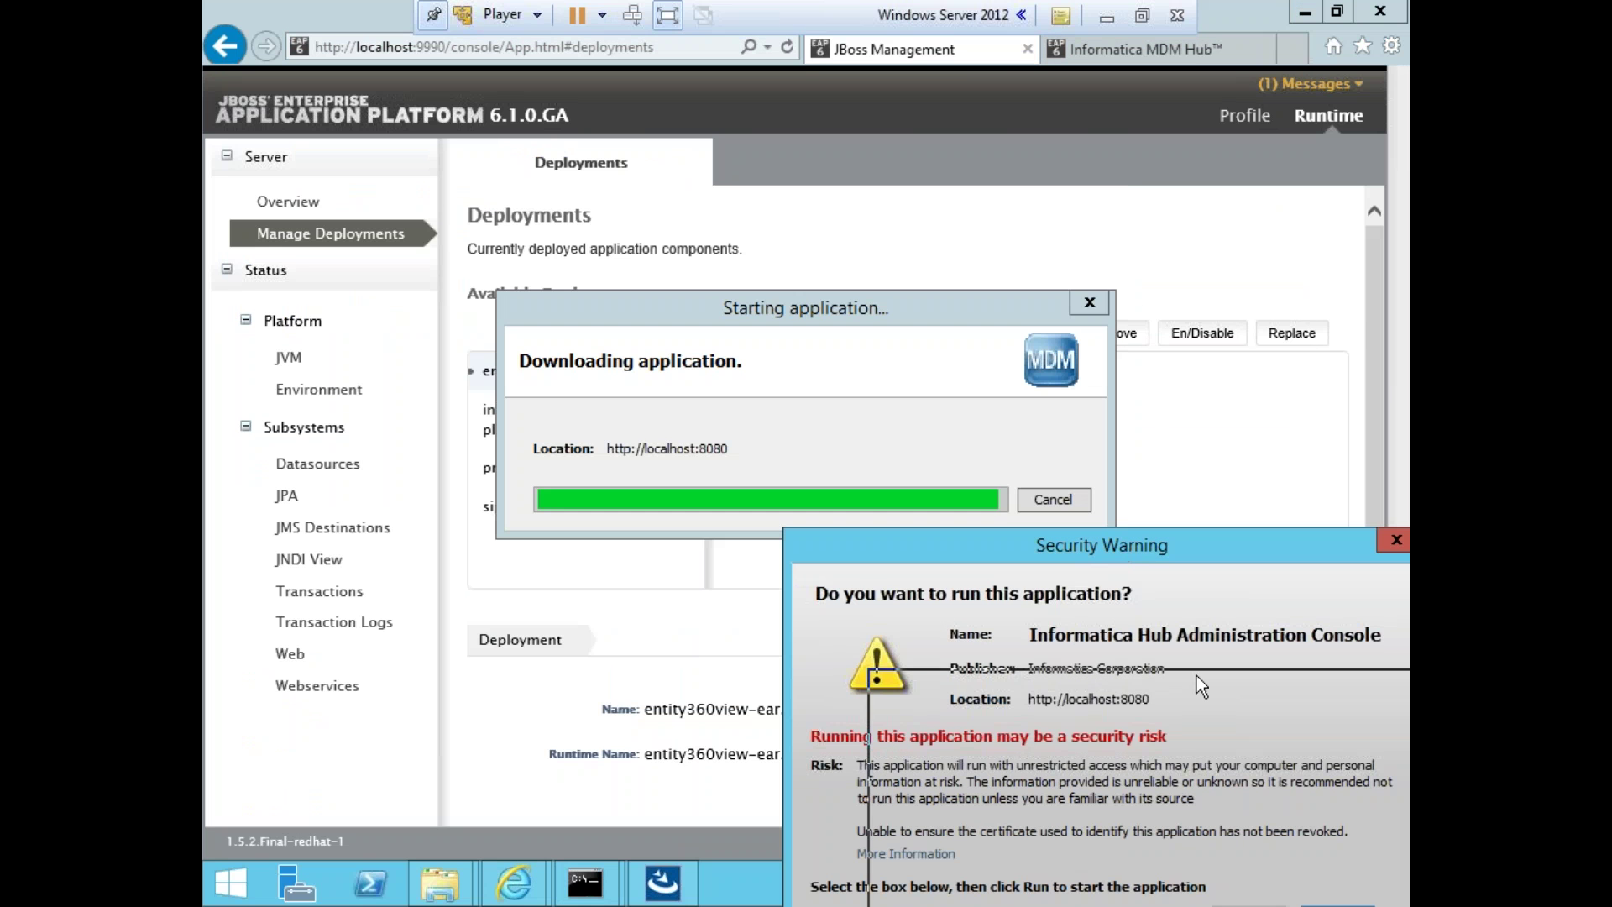
{"action": "left_click", "coordinate": [1109, 13]}
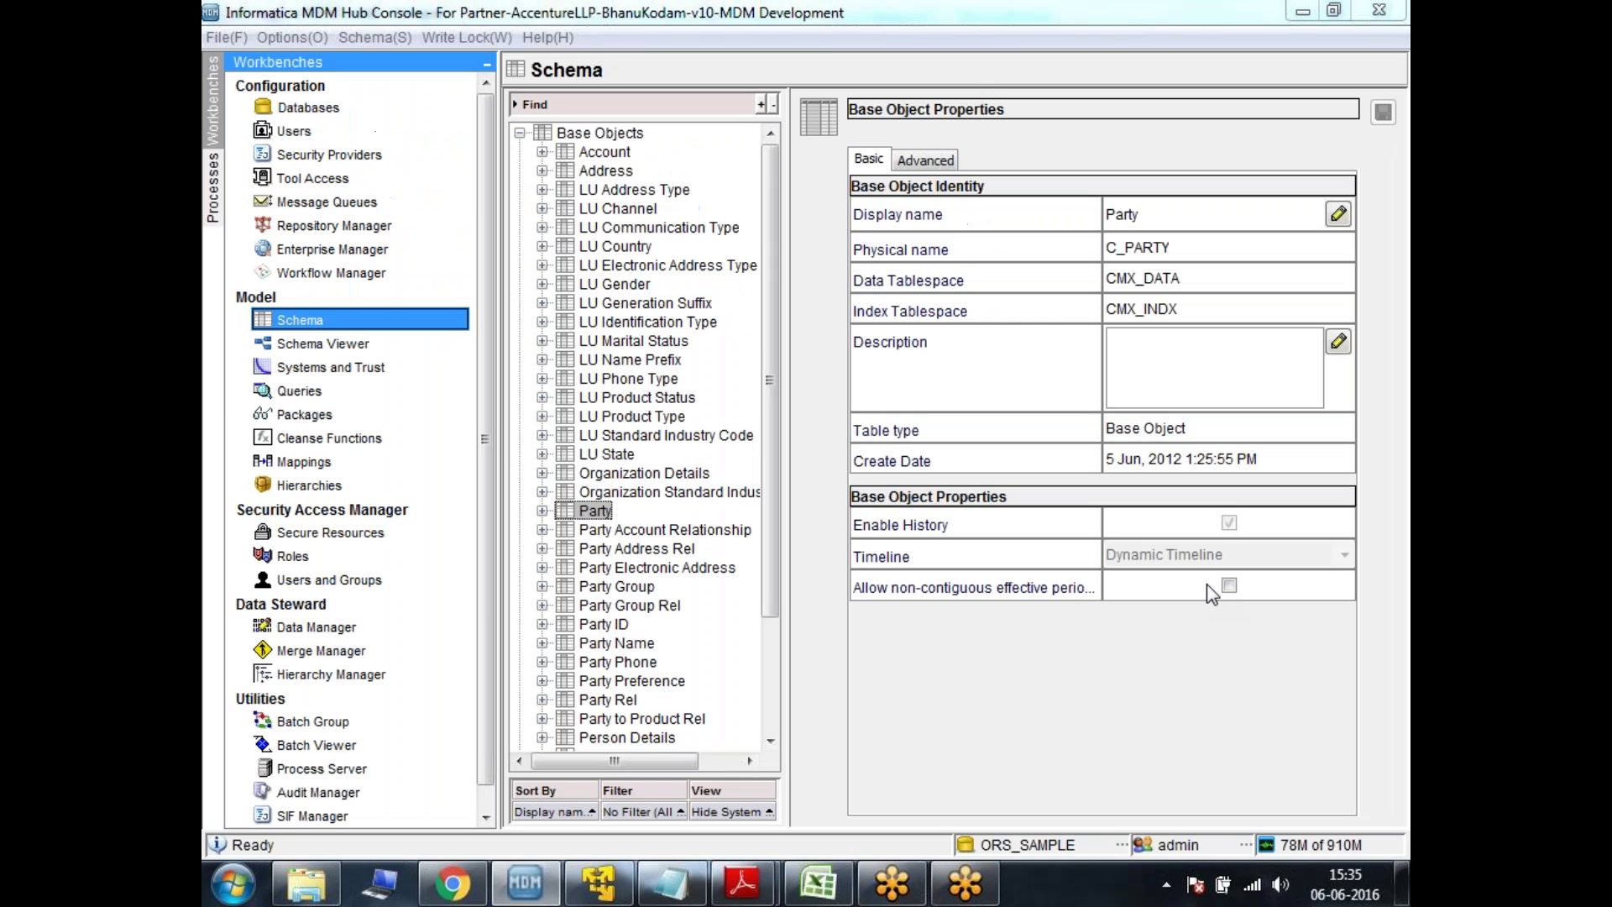
{"action": "left_click", "coordinate": [599, 882]}
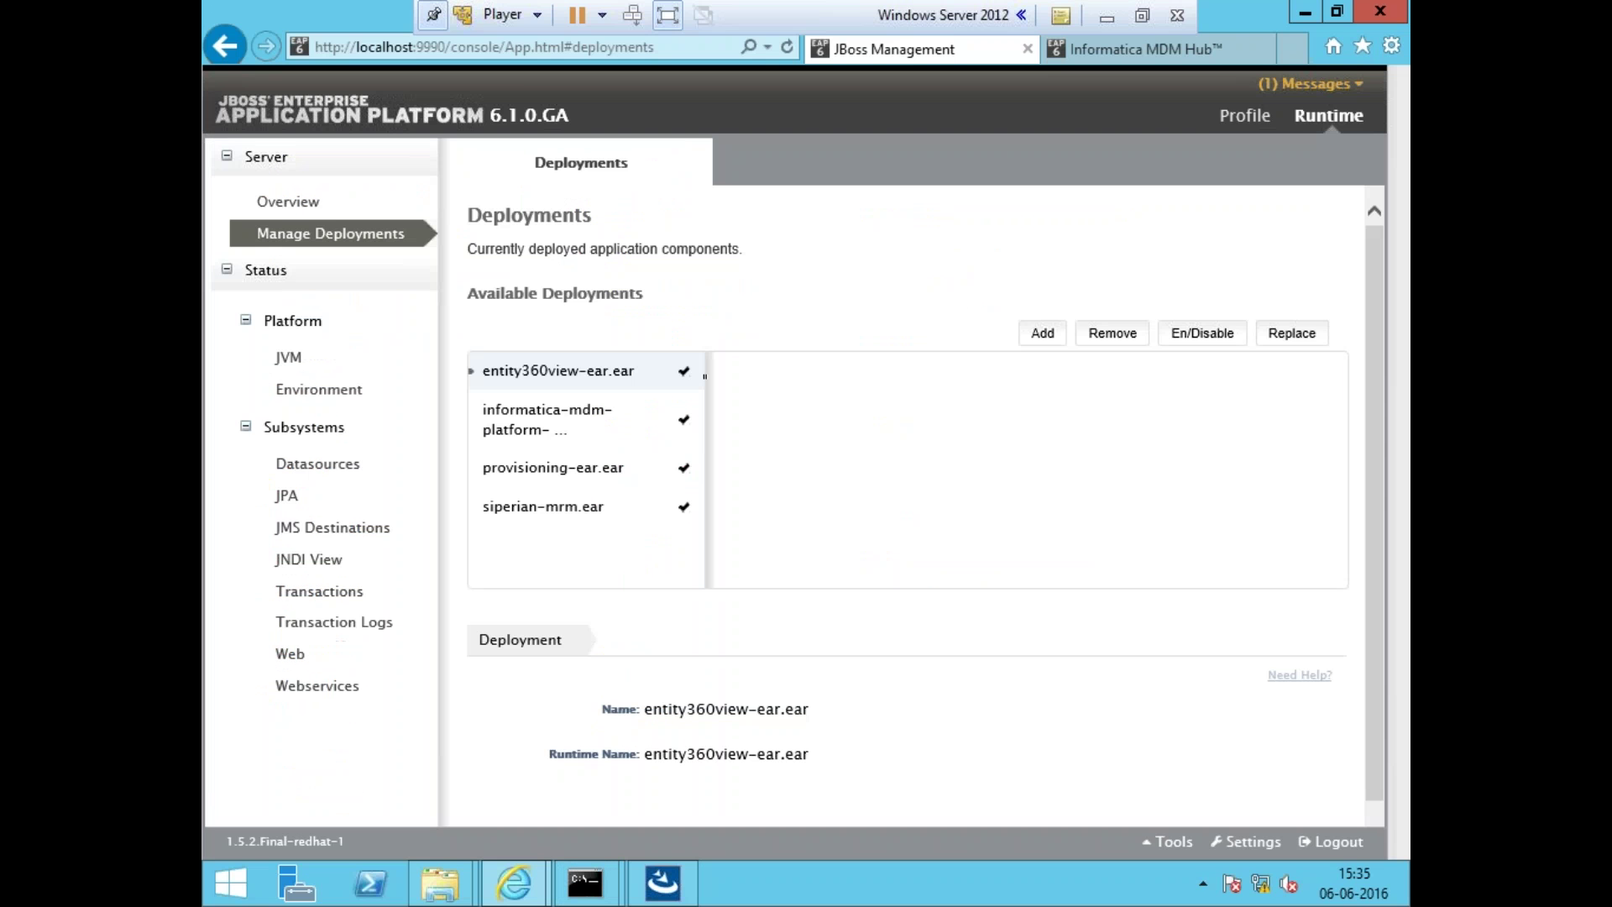
{"action": "left_click", "coordinate": [577, 428]}
{"action": "left_click", "coordinate": [576, 468]}
{"action": "left_click", "coordinate": [578, 509]}
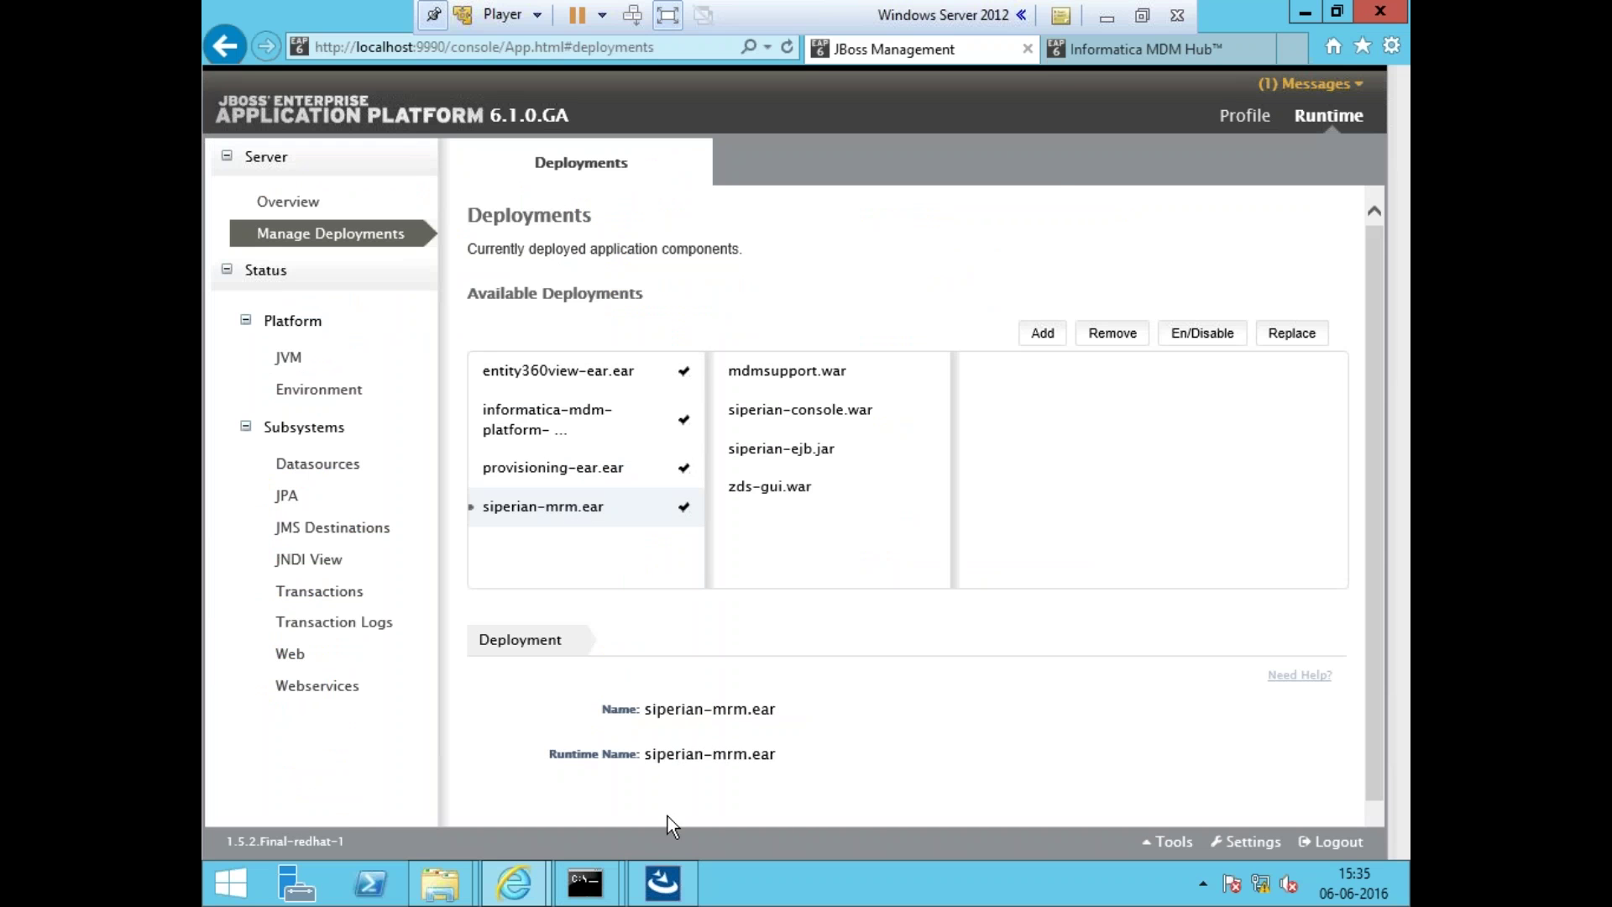
- Check the cmd.exe server log and Hub Server installer, then go to the Notepad install steps
{"action": "mouse_move", "coordinate": [585, 882]}
{"action": "left_click", "coordinate": [719, 738]}
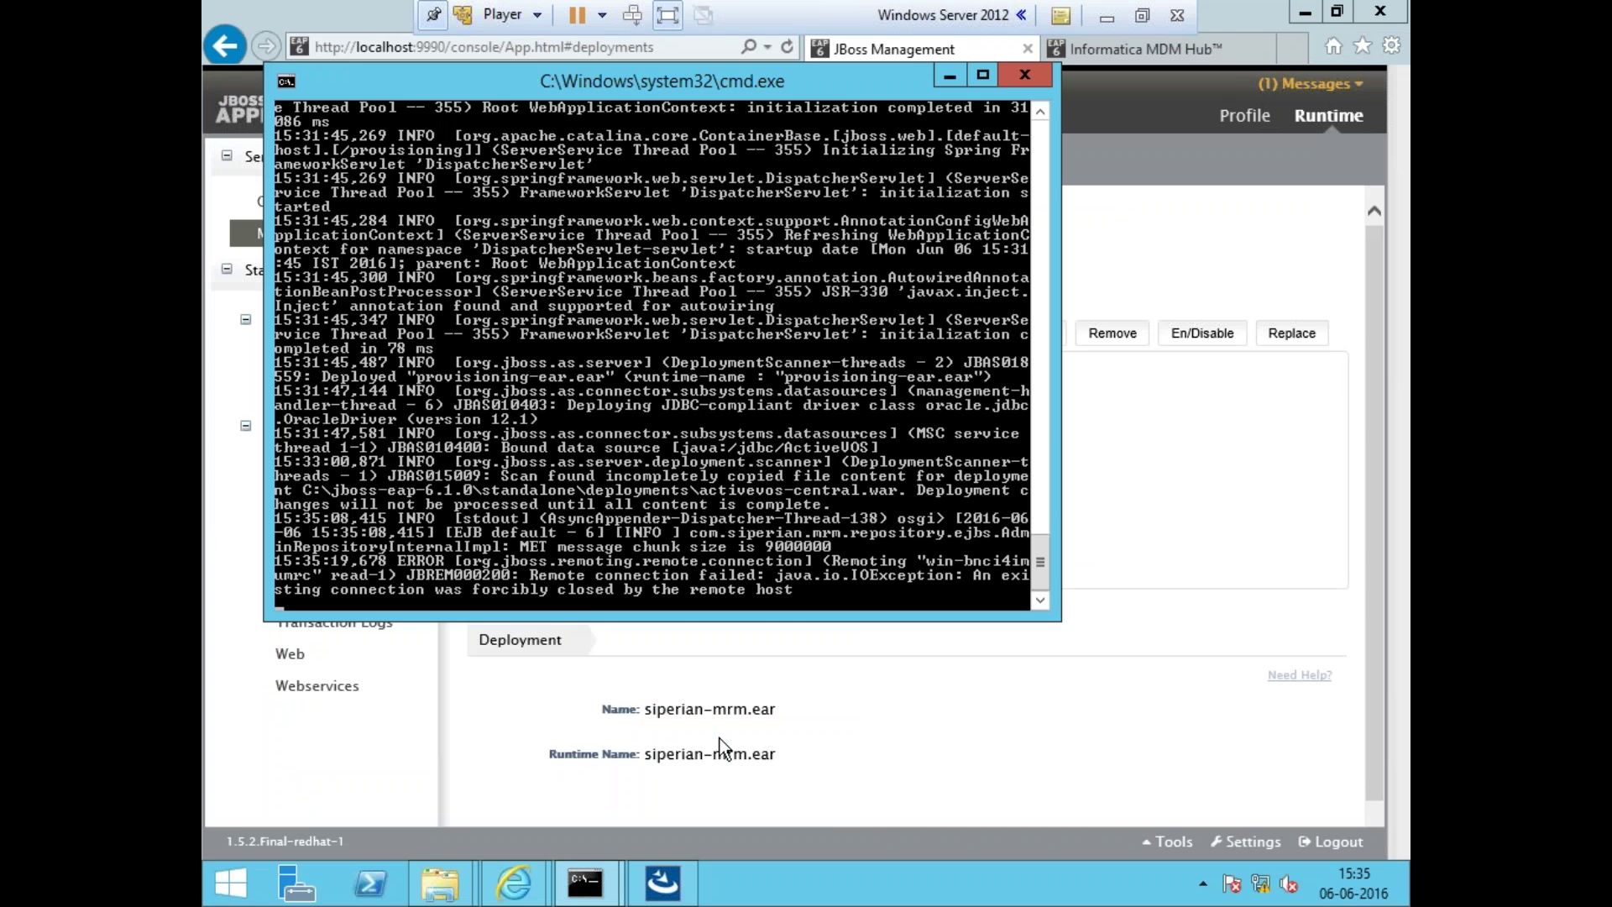
{"action": "left_click", "coordinate": [859, 720]}
{"action": "mouse_move", "coordinate": [602, 897]}
{"action": "left_click", "coordinate": [710, 766]}
{"action": "left_click", "coordinate": [585, 882]}
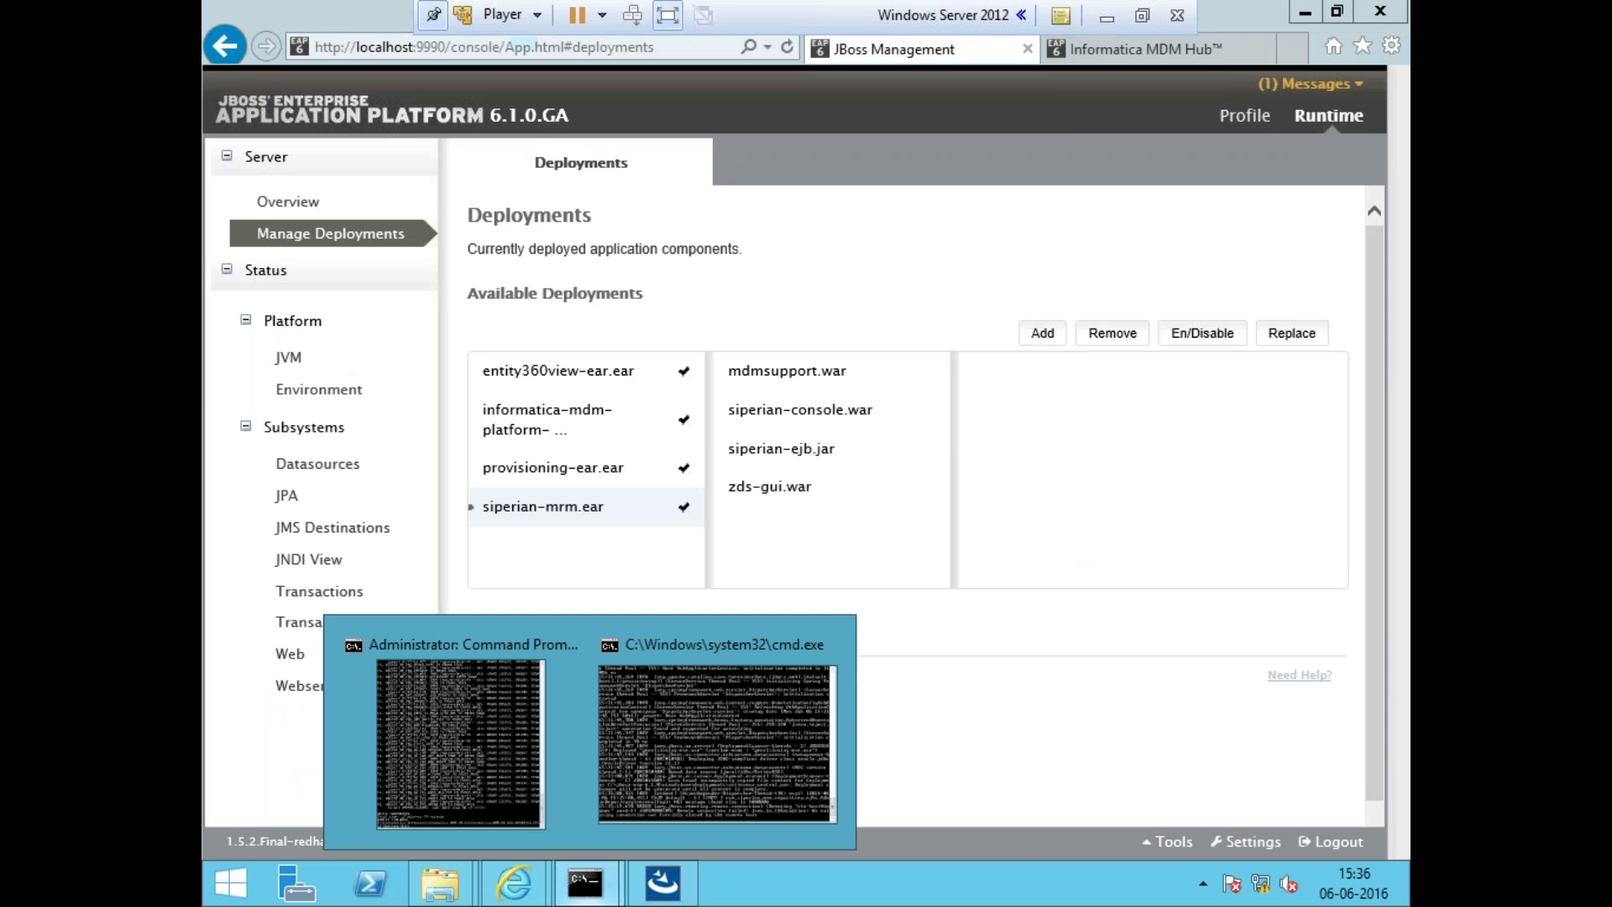
{"action": "left_click", "coordinate": [679, 880]}
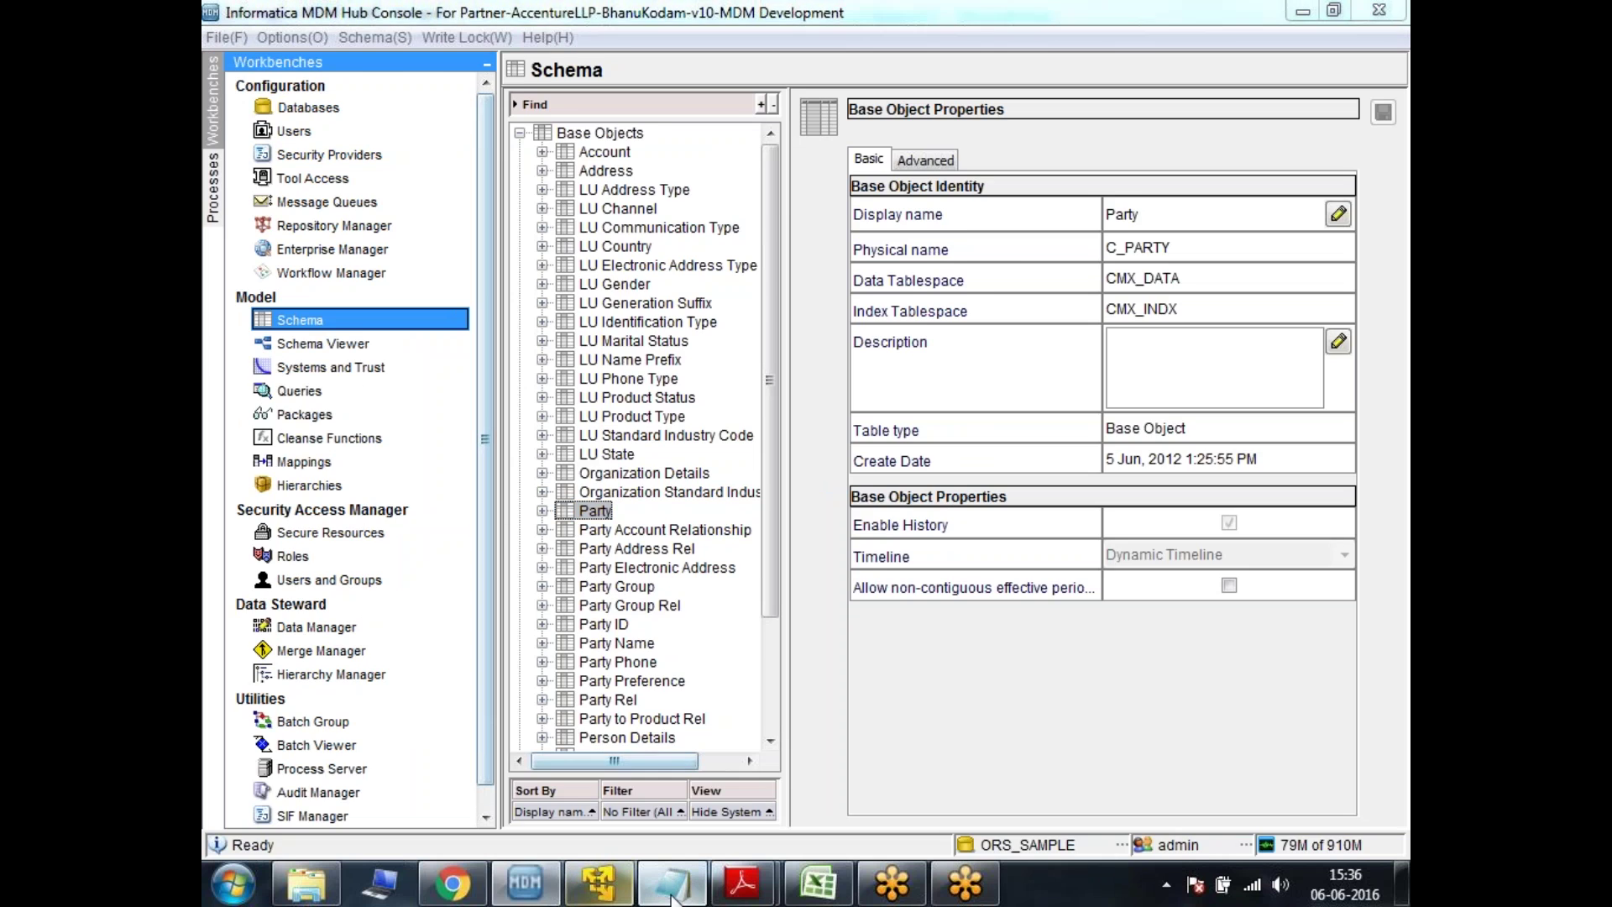
{"action": "left_click", "coordinate": [671, 884]}
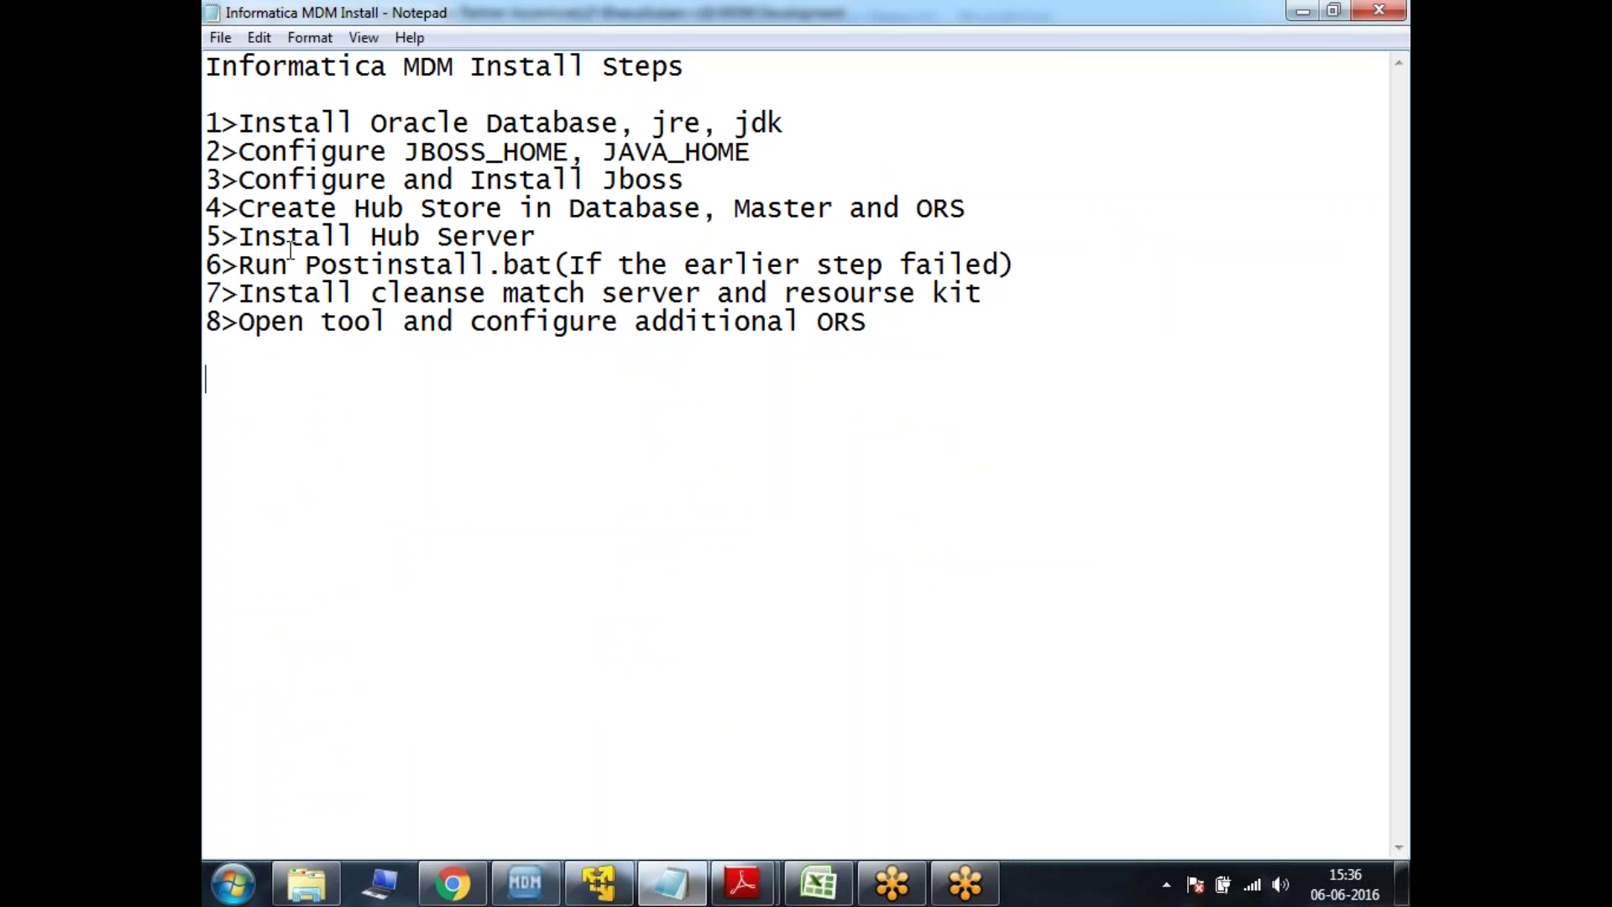
- Highlight the Postinstall.bat step in the install steps list, then clear the highlight
{"action": "left_click_drag", "start_coordinate": [304, 265], "coordinate": [554, 267]}
{"action": "left_click", "coordinate": [635, 550]}
{"action": "left_click", "coordinate": [621, 895]}
- Inspect the entity360view-ear.ear and informatica-mdm-platform deployments and the JVM status page in JBoss
{"action": "mouse_move", "coordinate": [621, 890]}
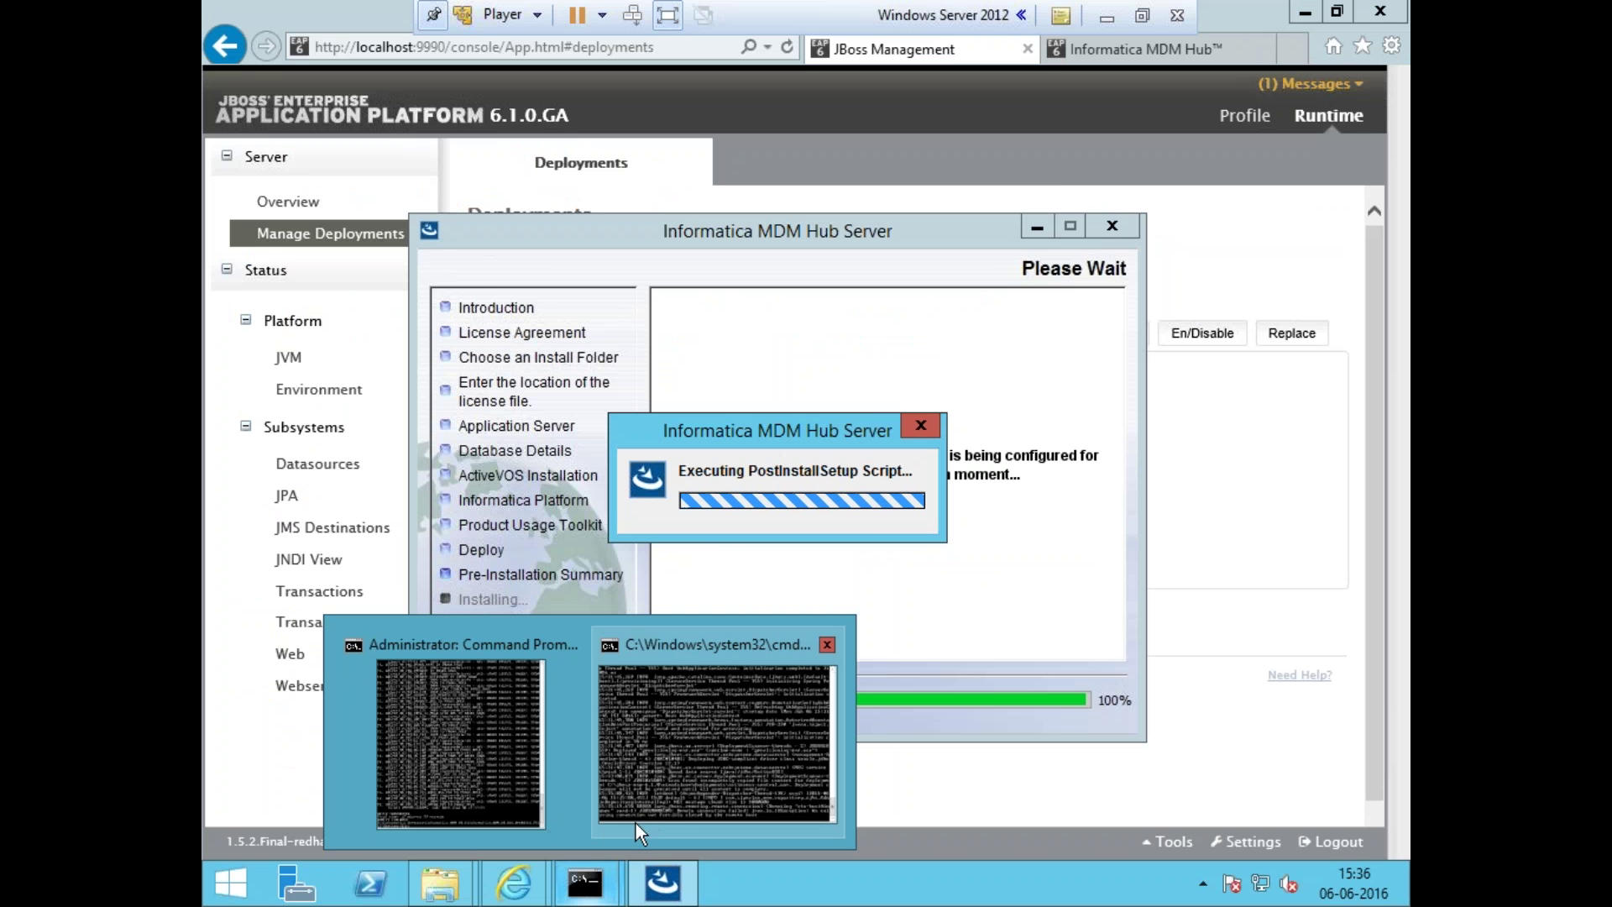
{"action": "left_click", "coordinate": [642, 831]}
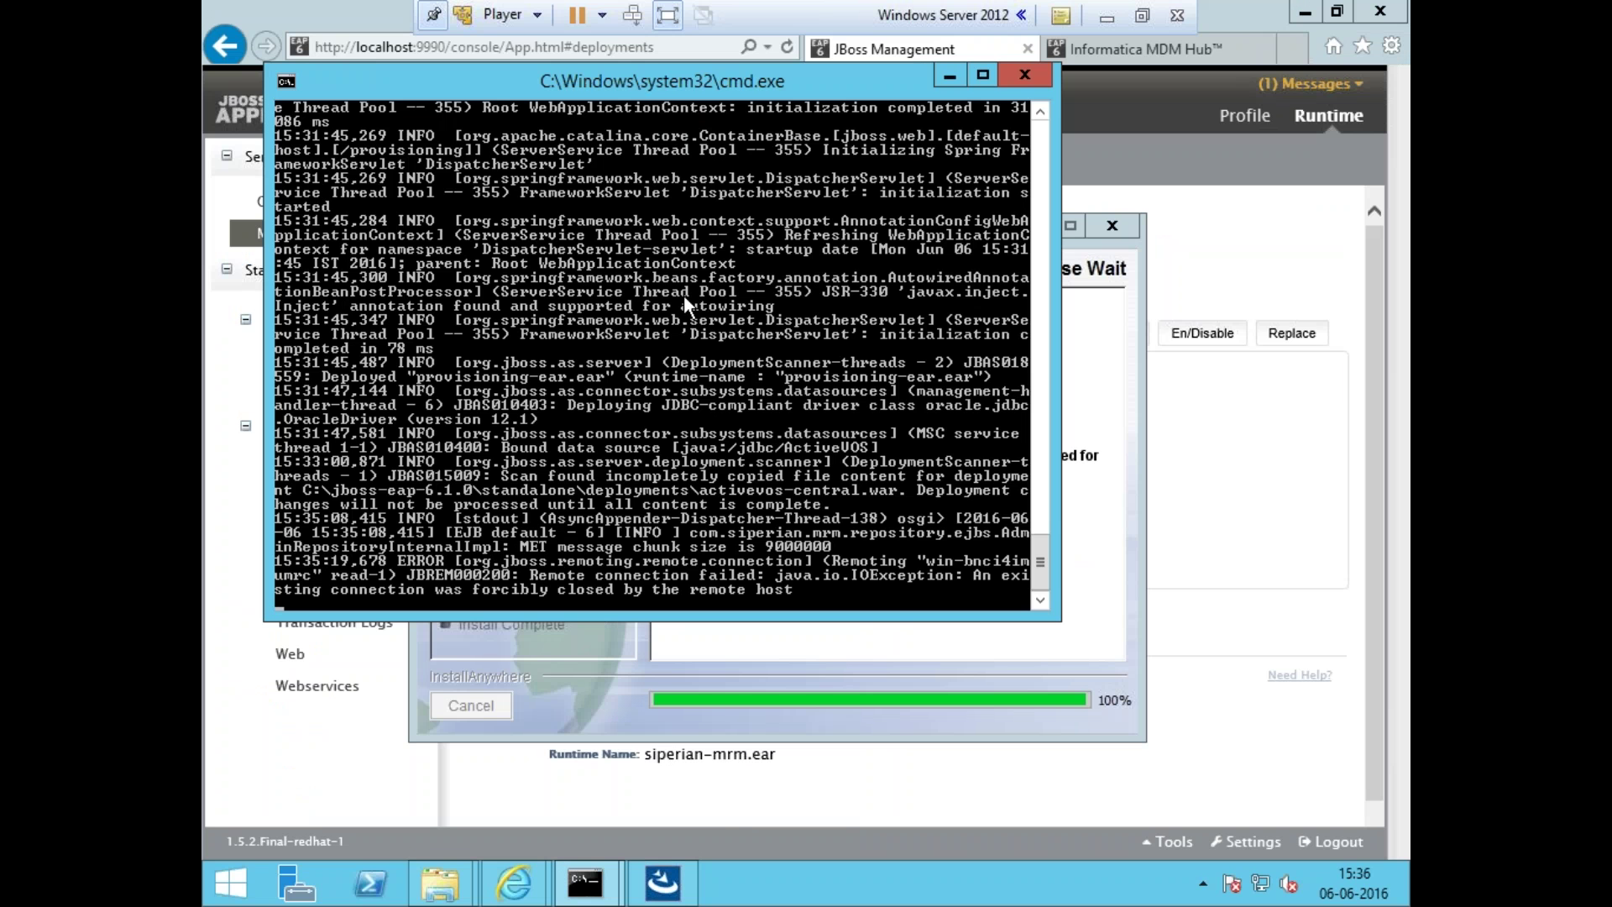
{"action": "key", "text": "alt+Tab"}
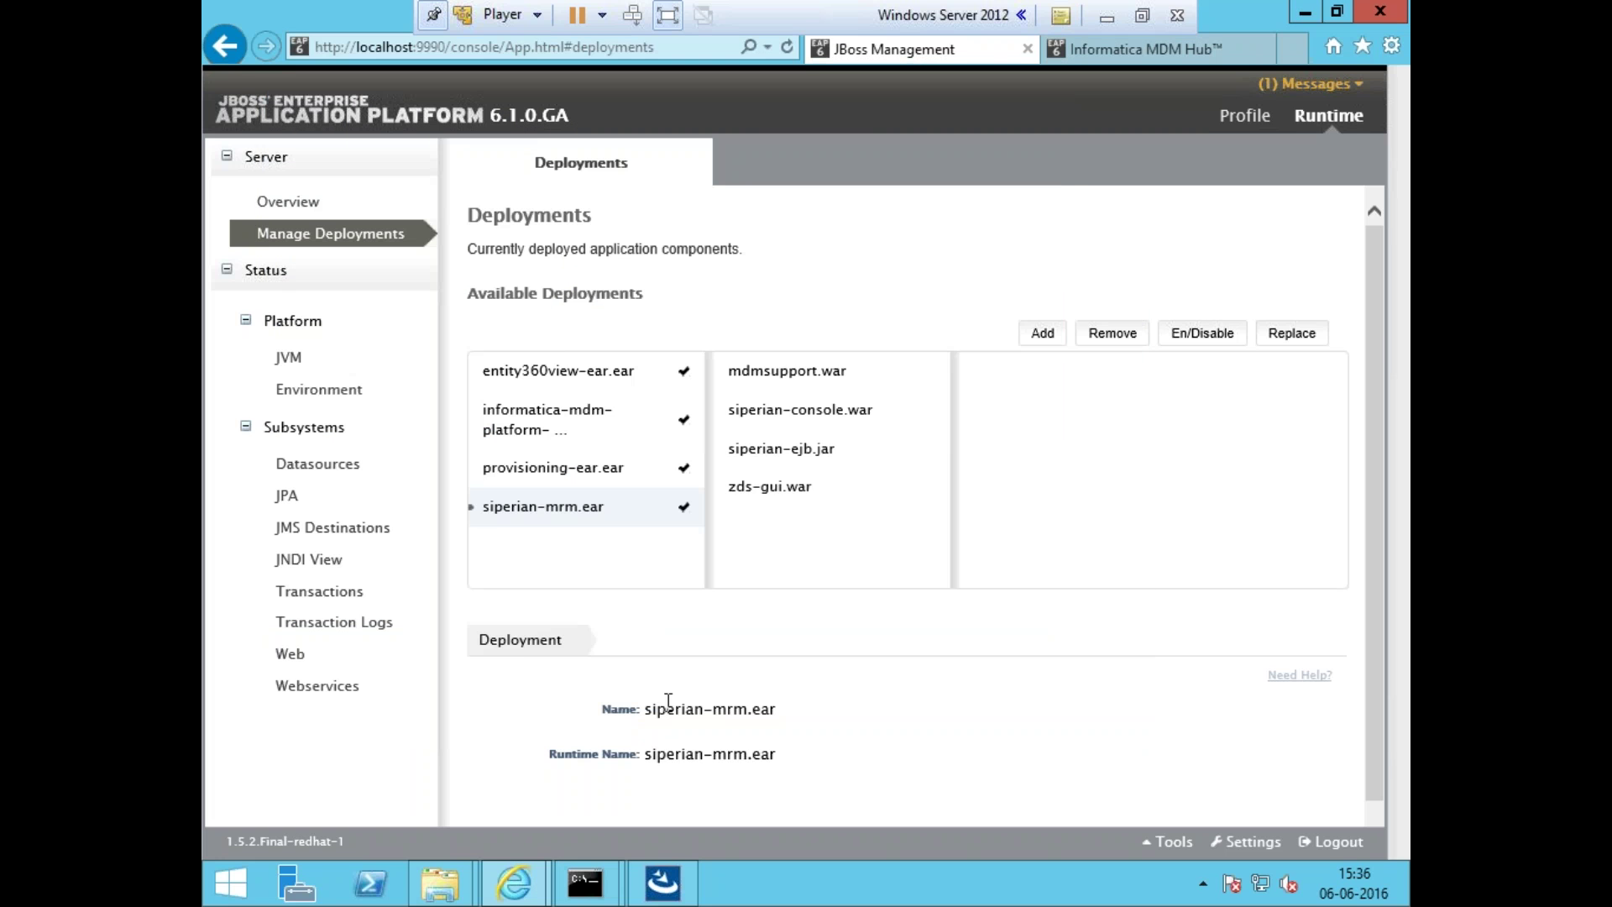
{"action": "left_click", "coordinate": [565, 380]}
{"action": "left_click", "coordinate": [573, 411]}
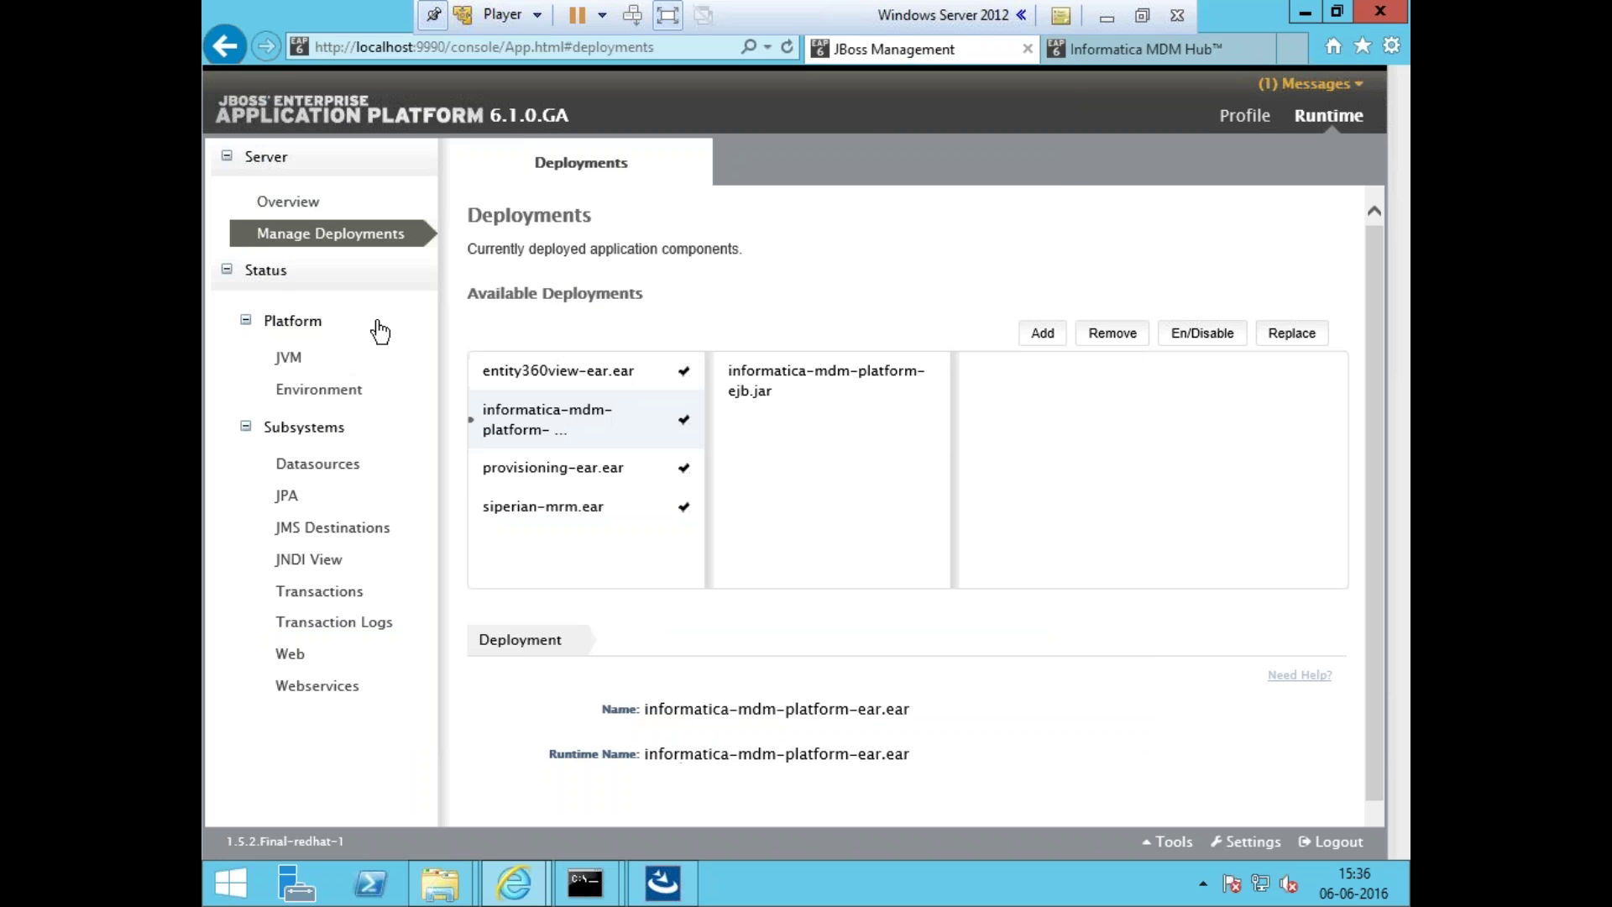
{"action": "left_click", "coordinate": [323, 367]}
{"action": "left_click", "coordinate": [330, 236]}
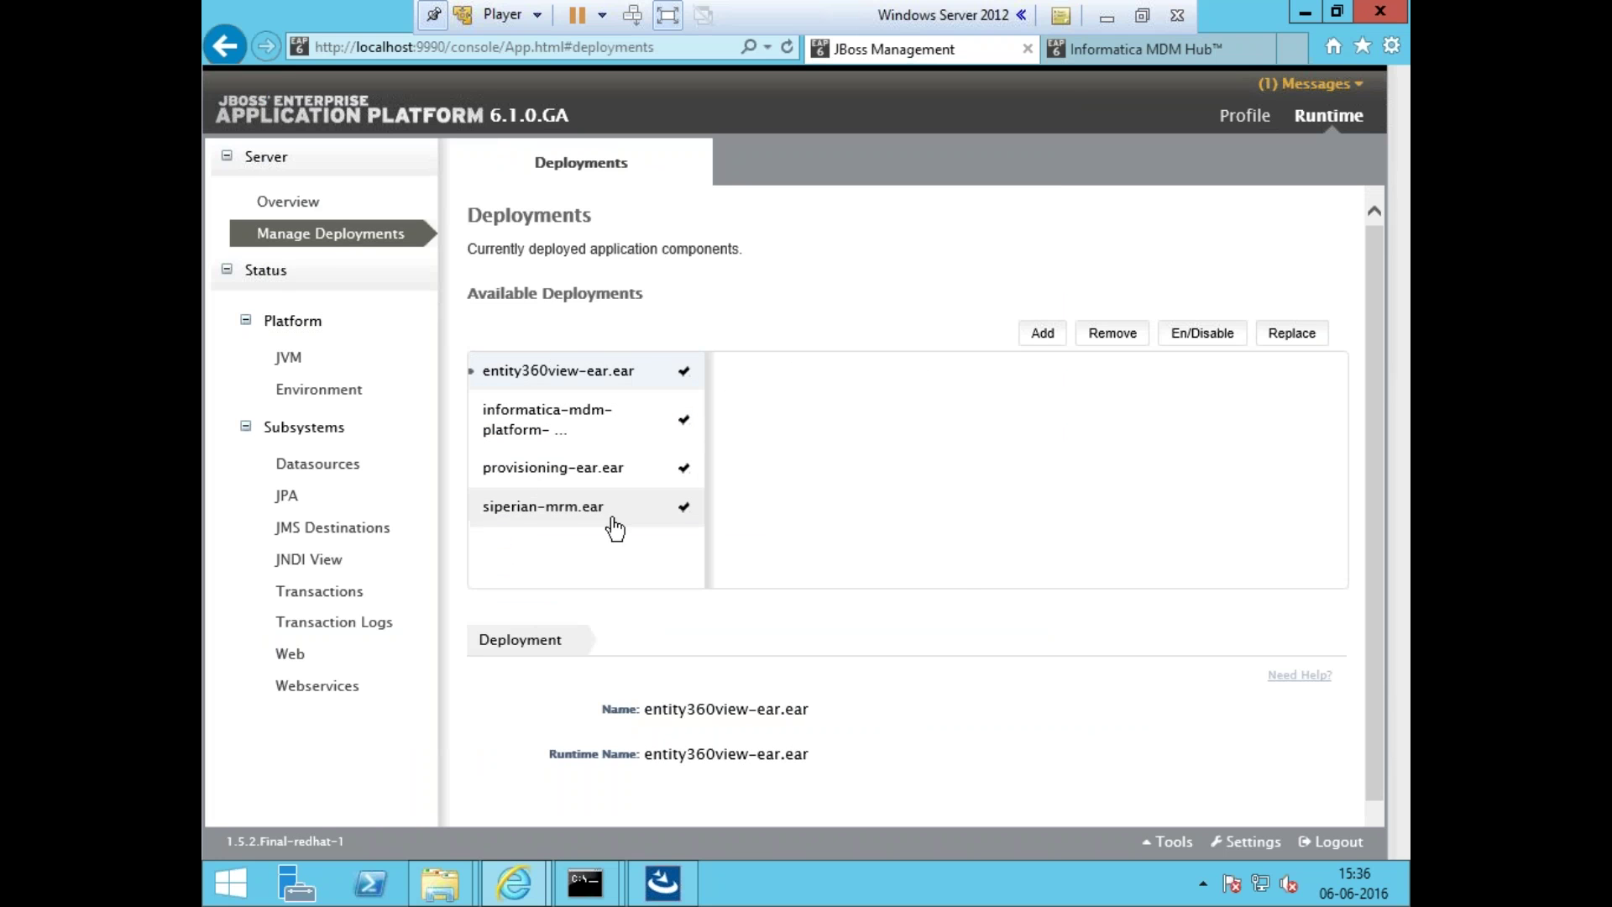
- Scroll back through the cmd.exe server log, then hide the server virtual machine
{"action": "mouse_move", "coordinate": [586, 881]}
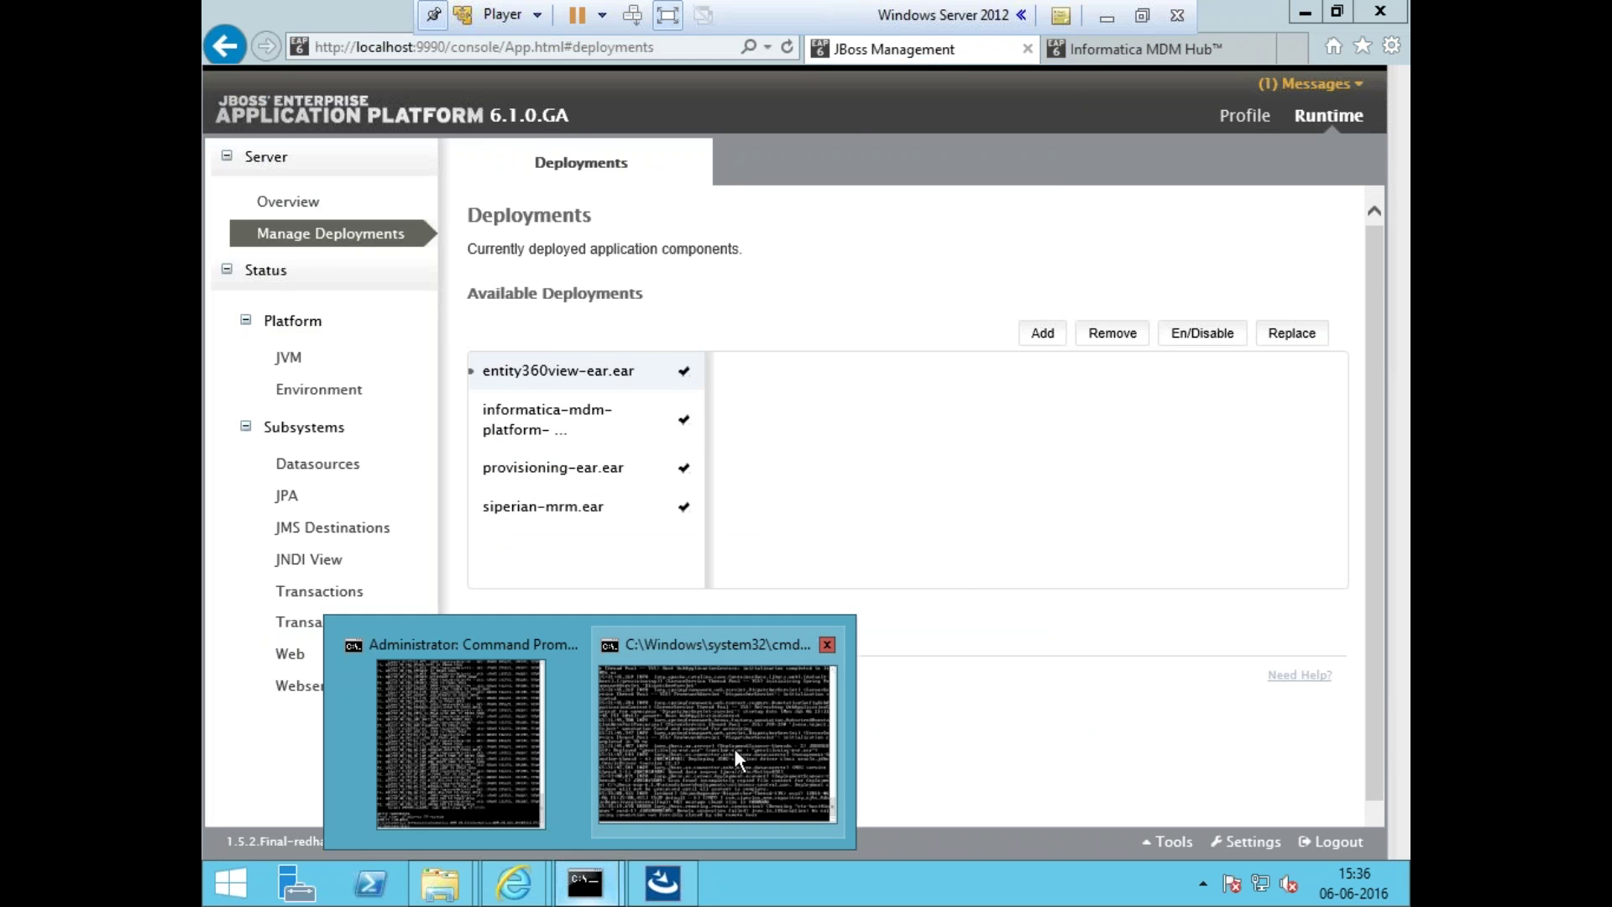
{"action": "left_click", "coordinate": [738, 747]}
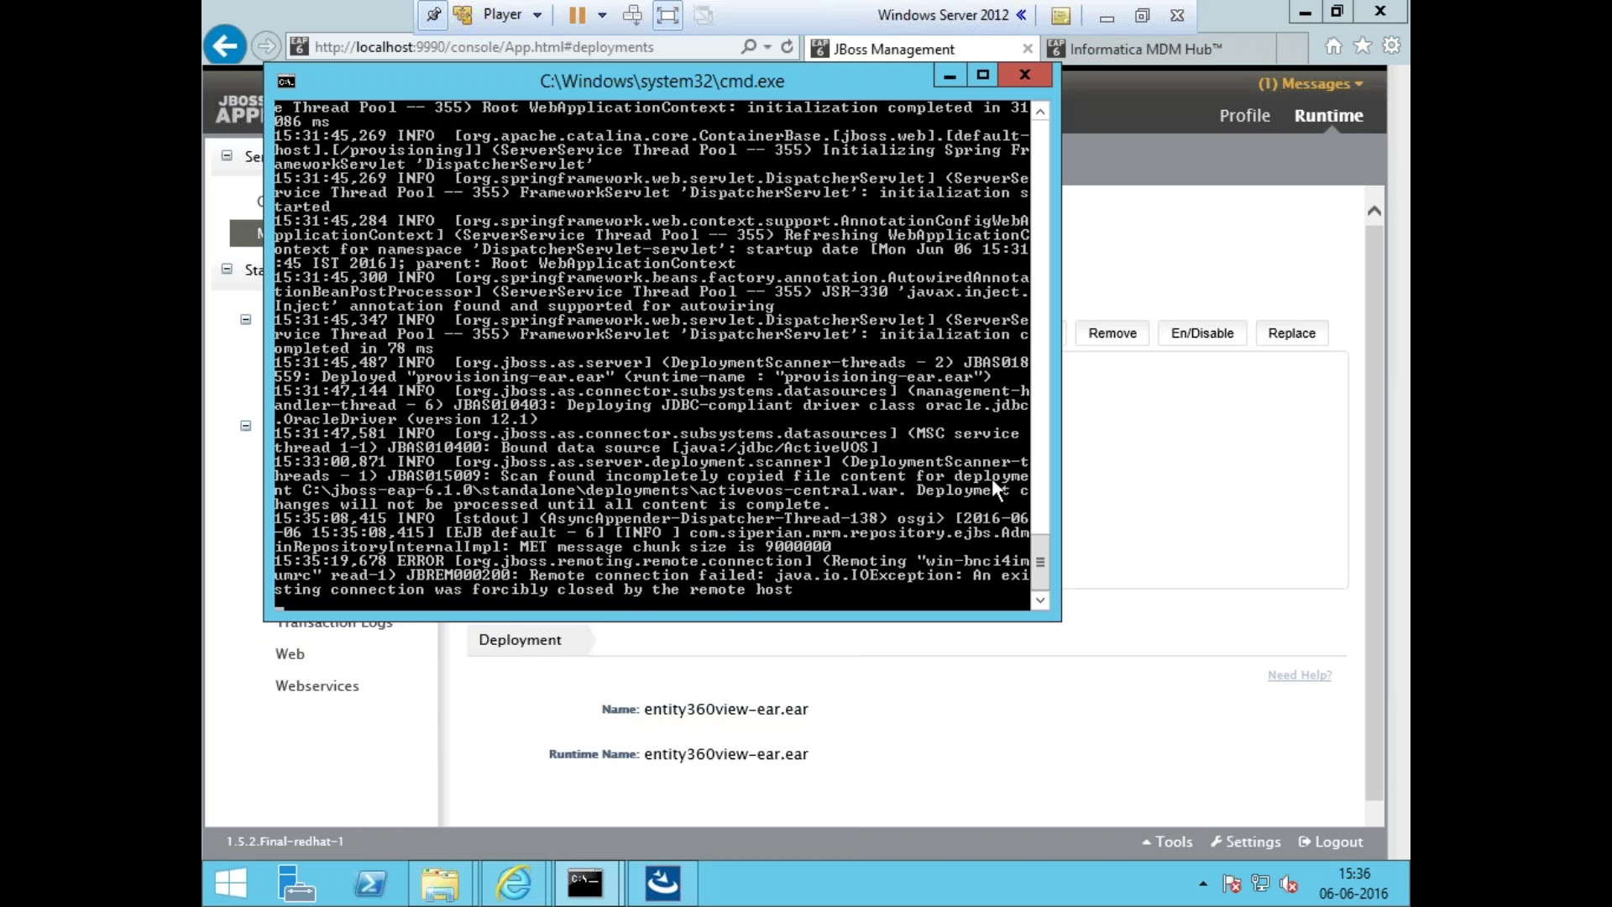
{"action": "scroll", "coordinate": [1041, 569], "scroll_direction": "up", "scroll_amount": 1}
{"action": "mouse_move", "coordinate": [1046, 578]}
{"action": "left_mouse_down"}
{"action": "mouse_move", "coordinate": [1034, 485]}
{"action": "mouse_move", "coordinate": [1034, 587]}
{"action": "left_mouse_up"}
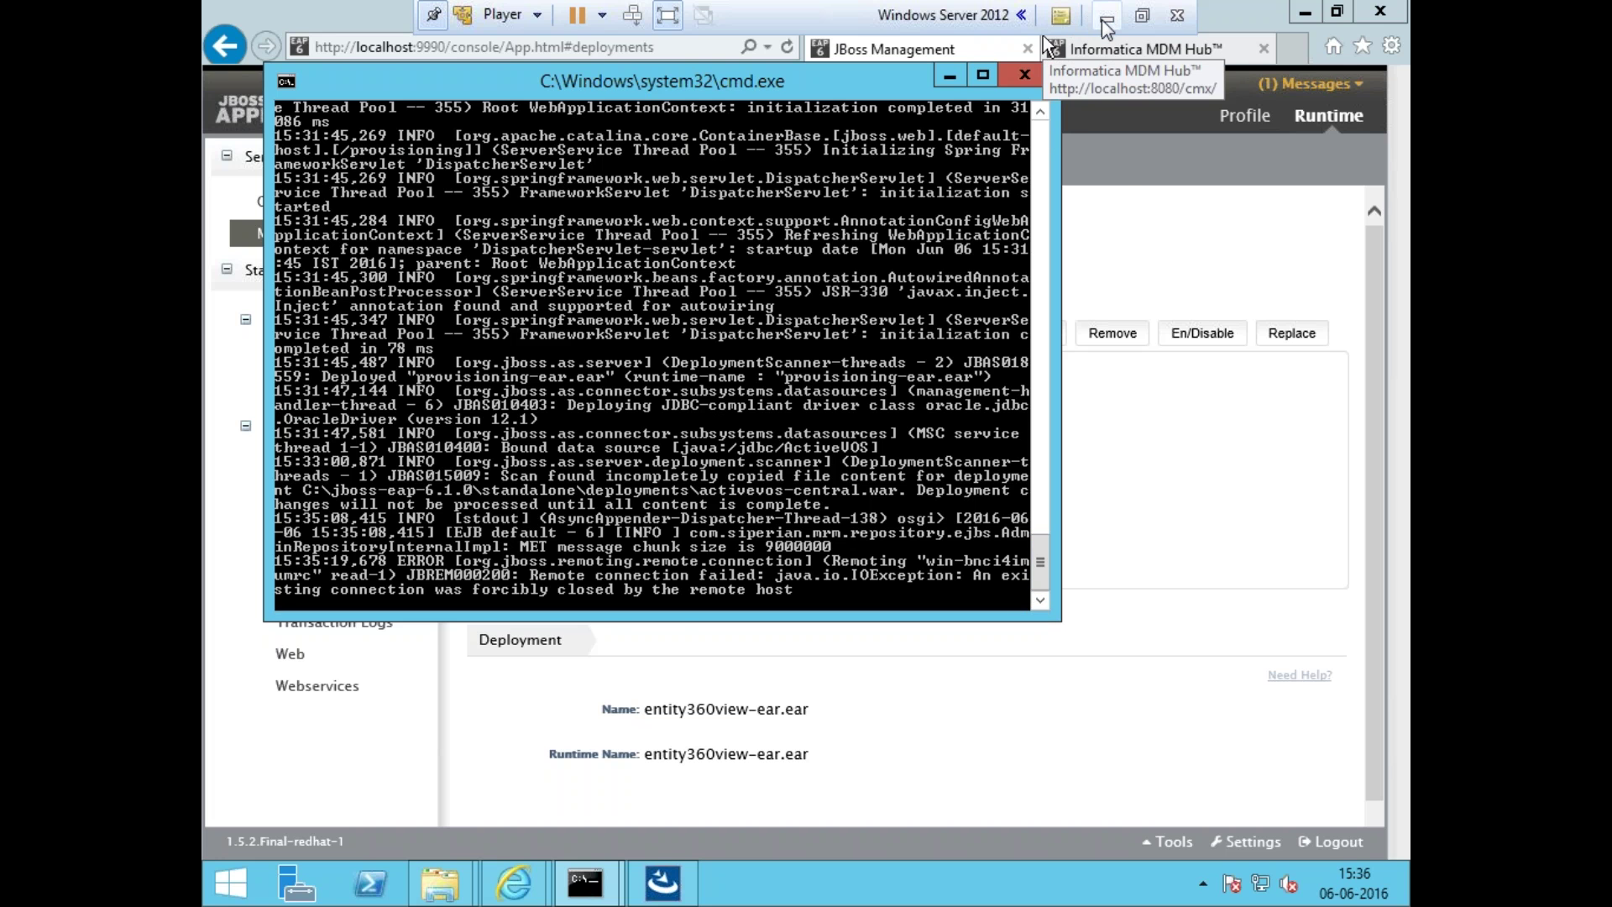
{"action": "left_click", "coordinate": [1121, 173]}
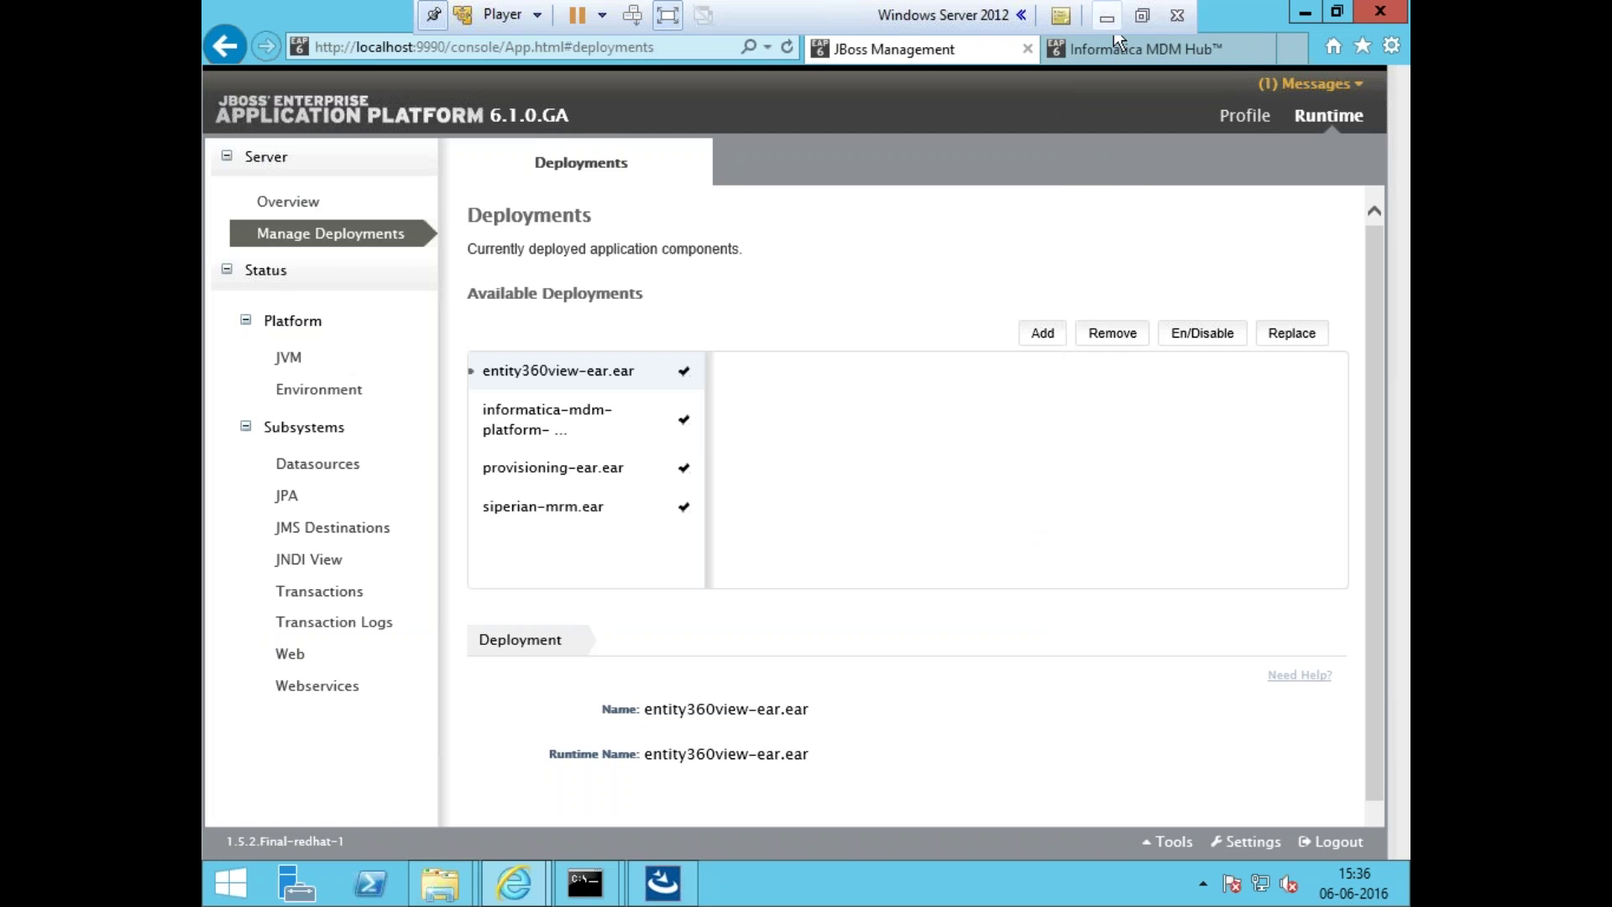
{"action": "left_click", "coordinate": [1107, 15]}
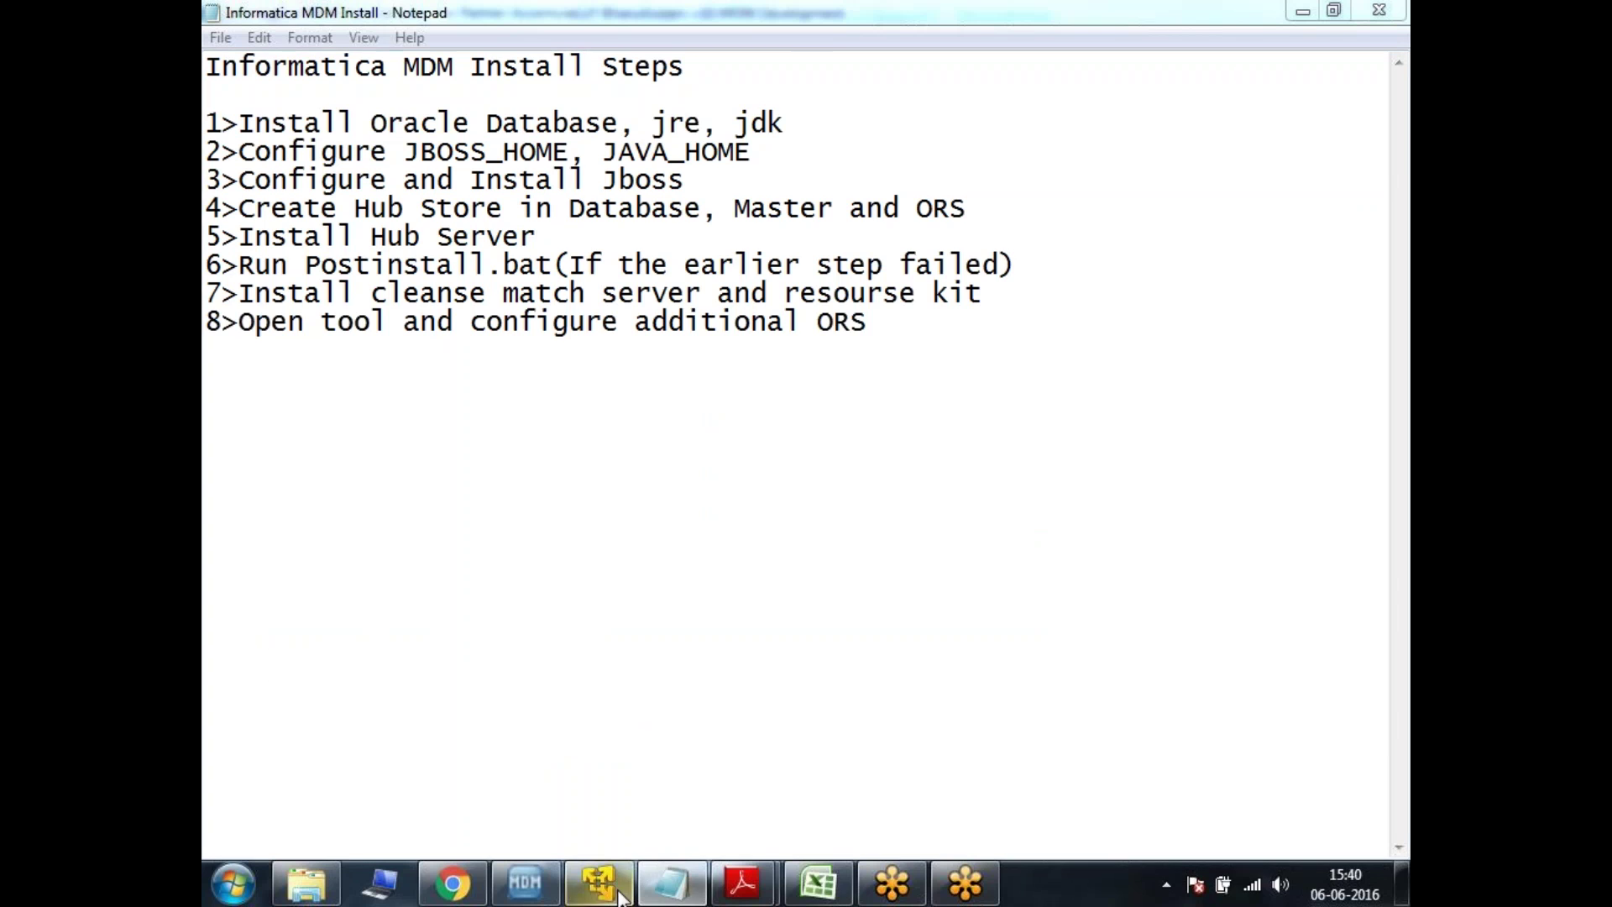
- Move the PostInstallSetup progress popup aside and recheck the informatica-mdm-platform, provisioning-ear.ear and siperian-mrm.ear deployments
{"action": "left_click", "coordinate": [613, 890]}
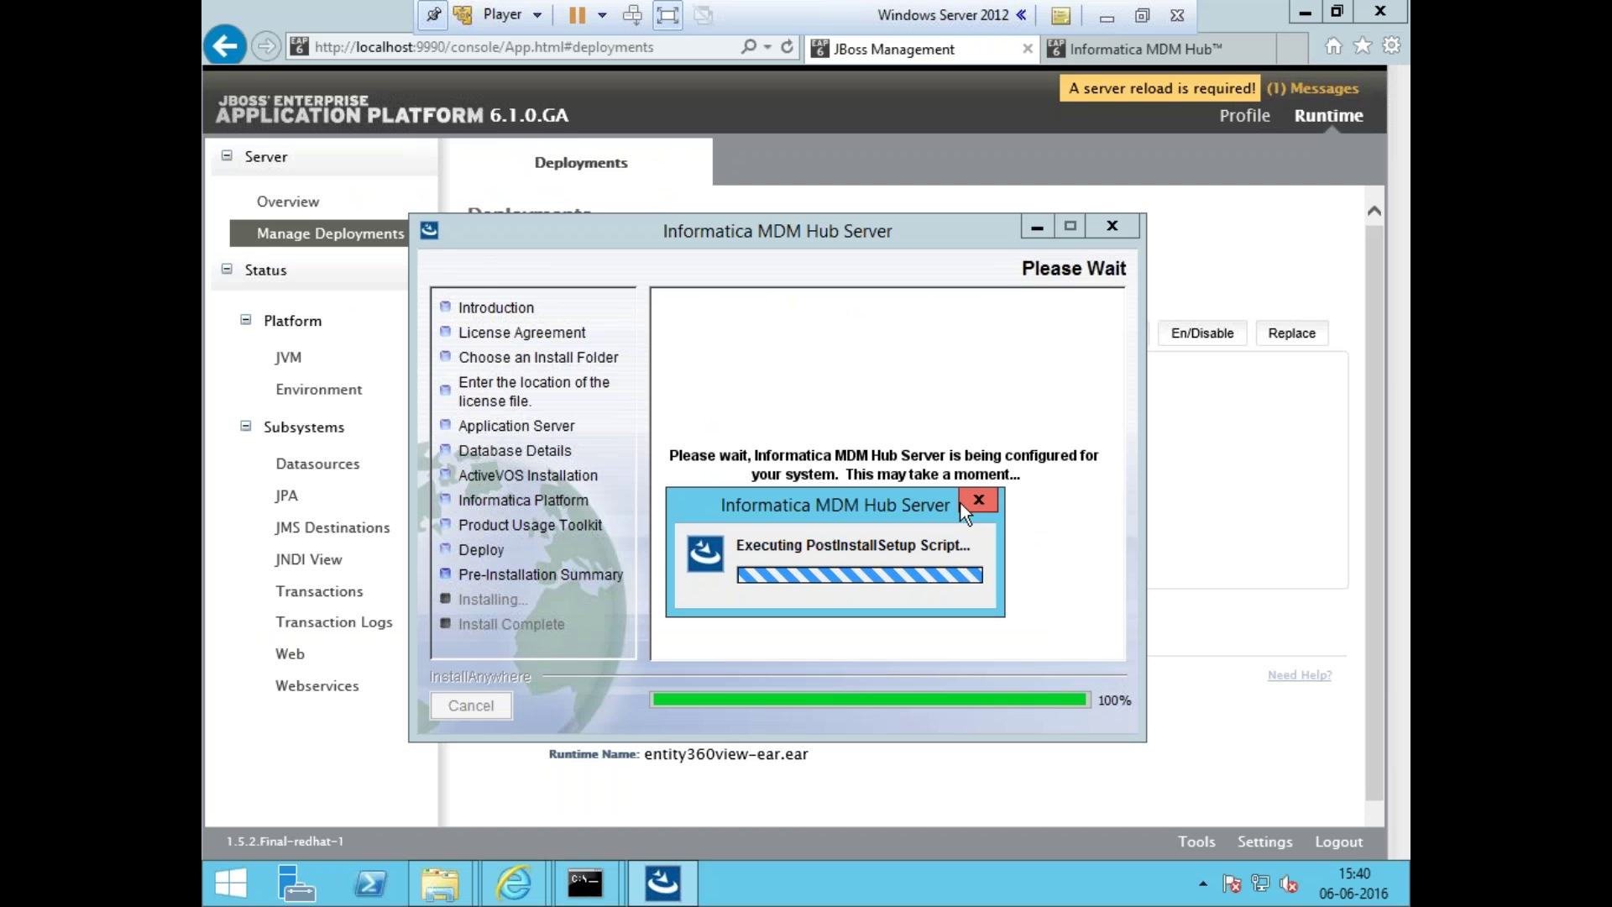
{"action": "left_click_drag", "start_coordinate": [910, 505], "coordinate": [1004, 506]}
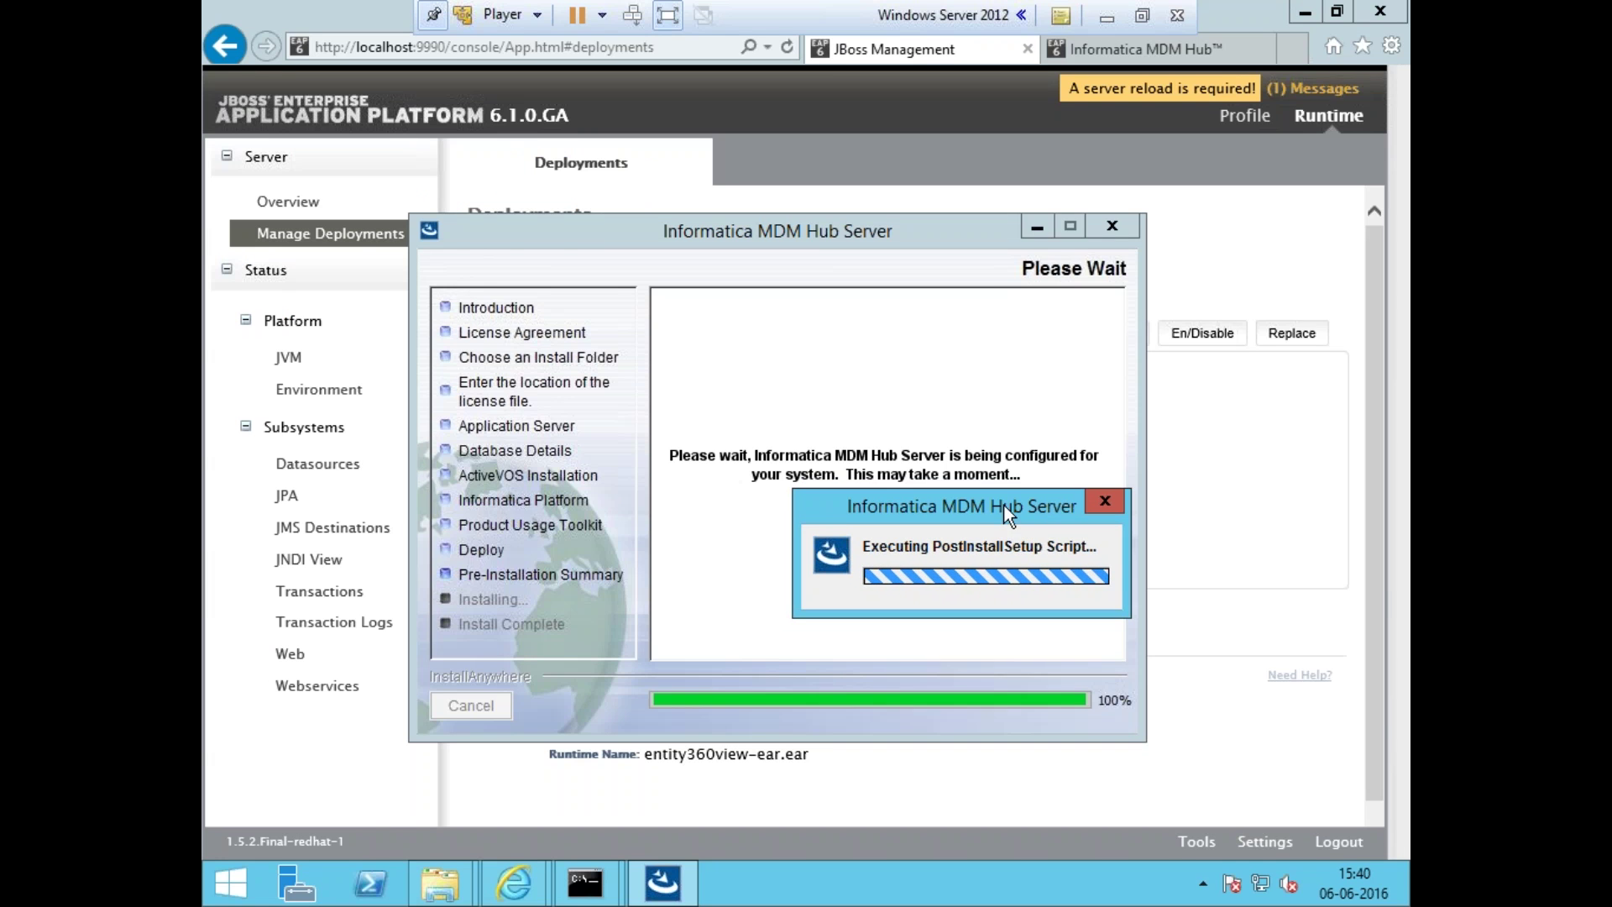
{"action": "left_click", "coordinate": [1197, 253]}
{"action": "left_click", "coordinate": [519, 445]}
{"action": "left_click", "coordinate": [521, 467]}
{"action": "left_click", "coordinate": [529, 506]}
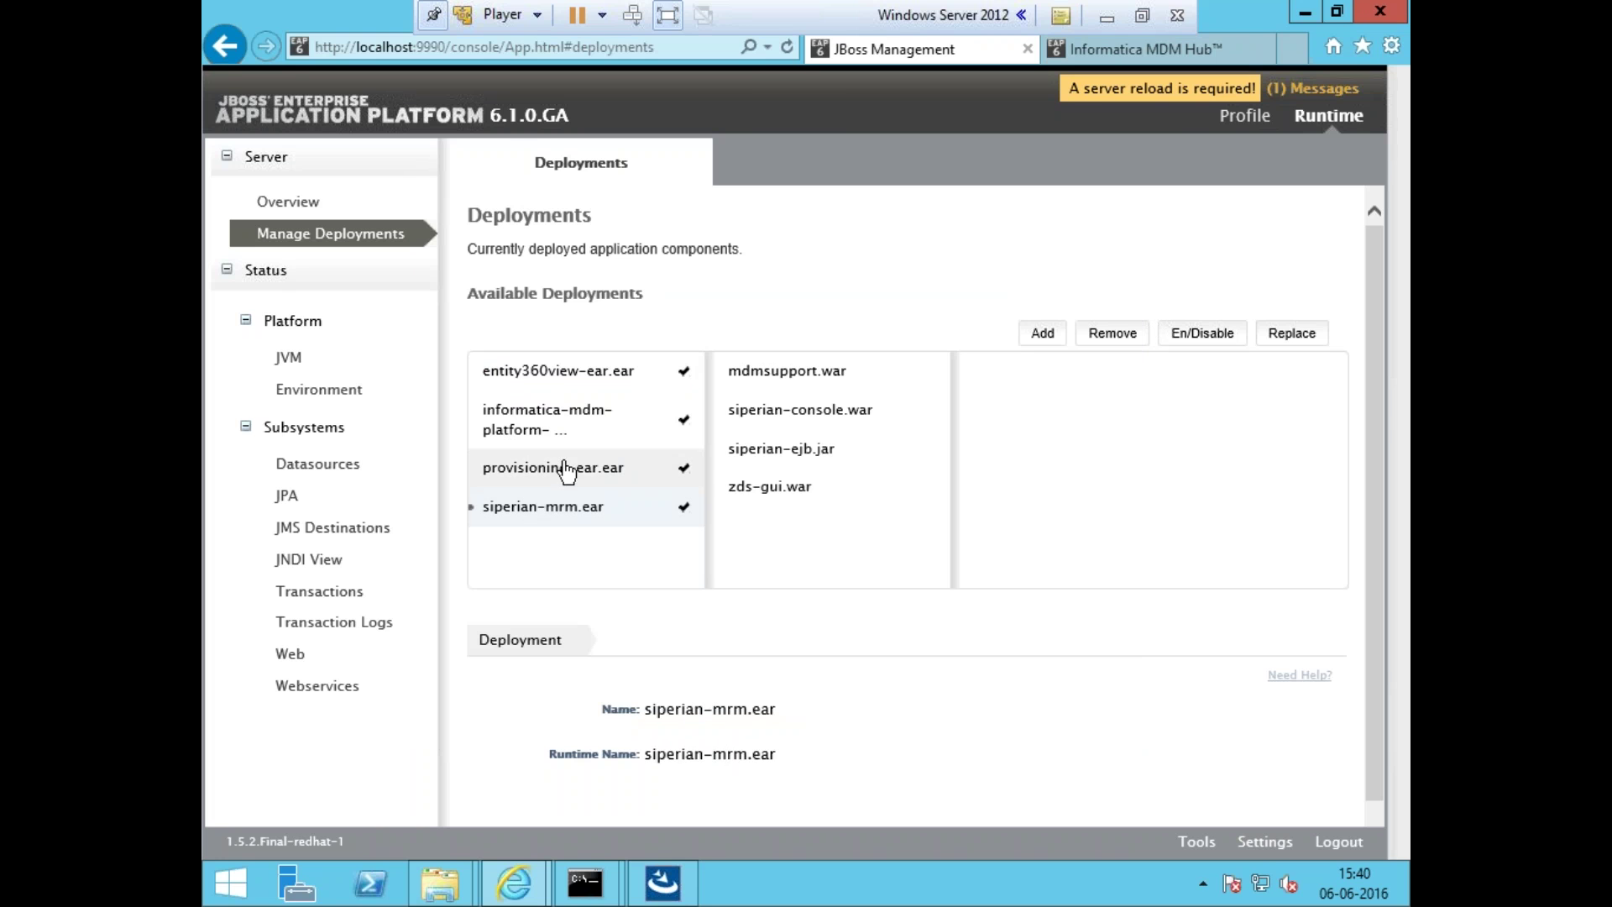
{"action": "left_click", "coordinate": [536, 421]}
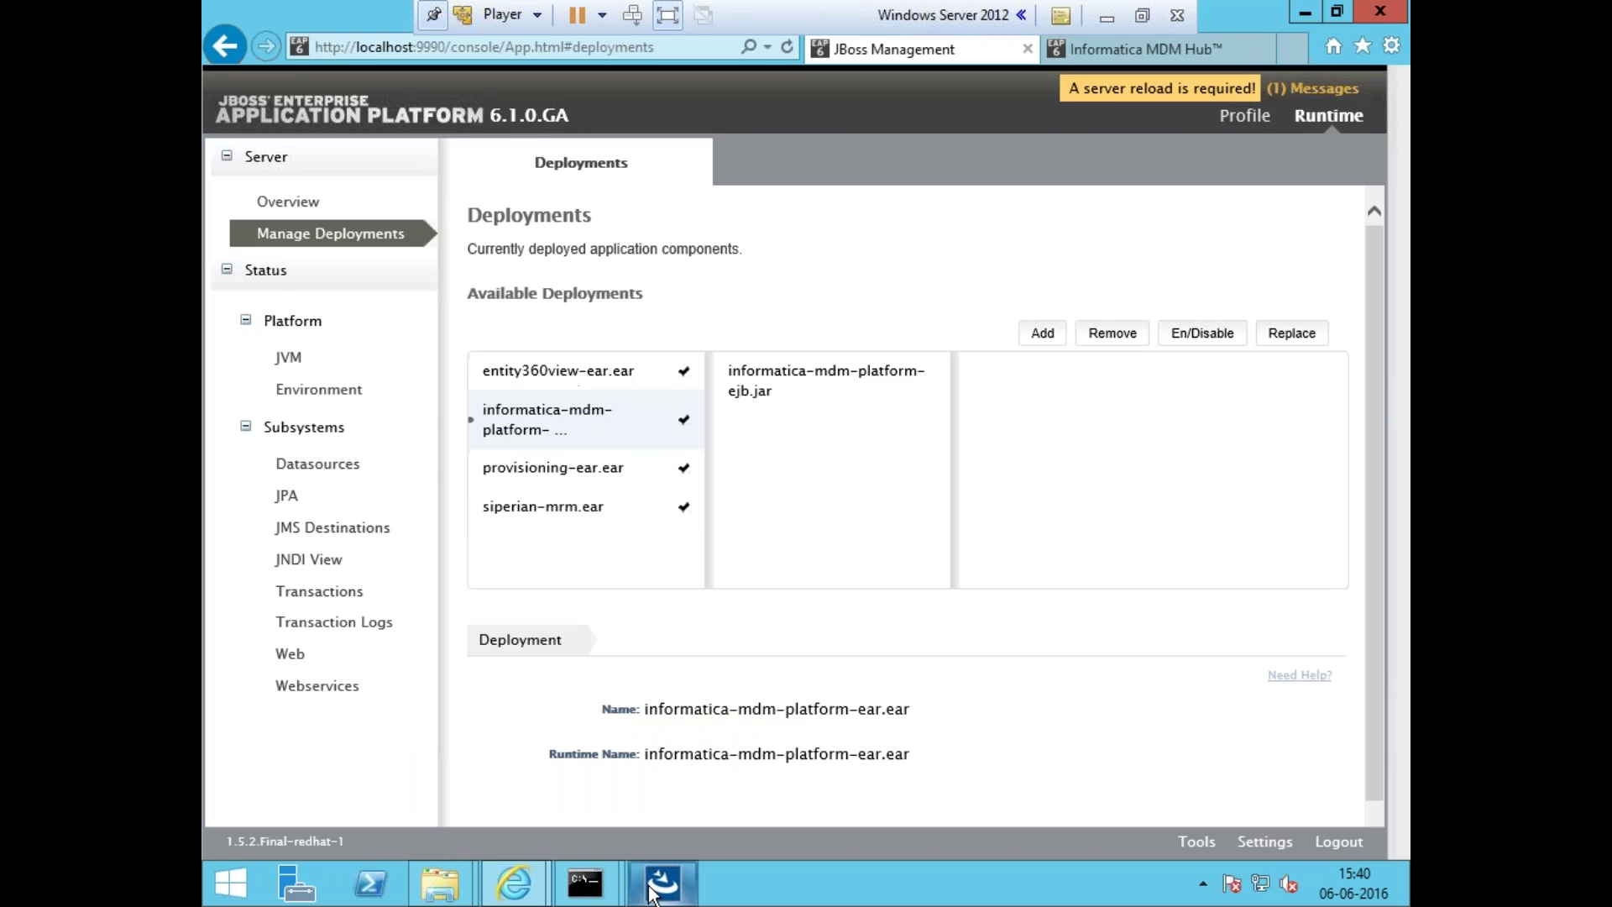
{"action": "left_click", "coordinate": [662, 881]}
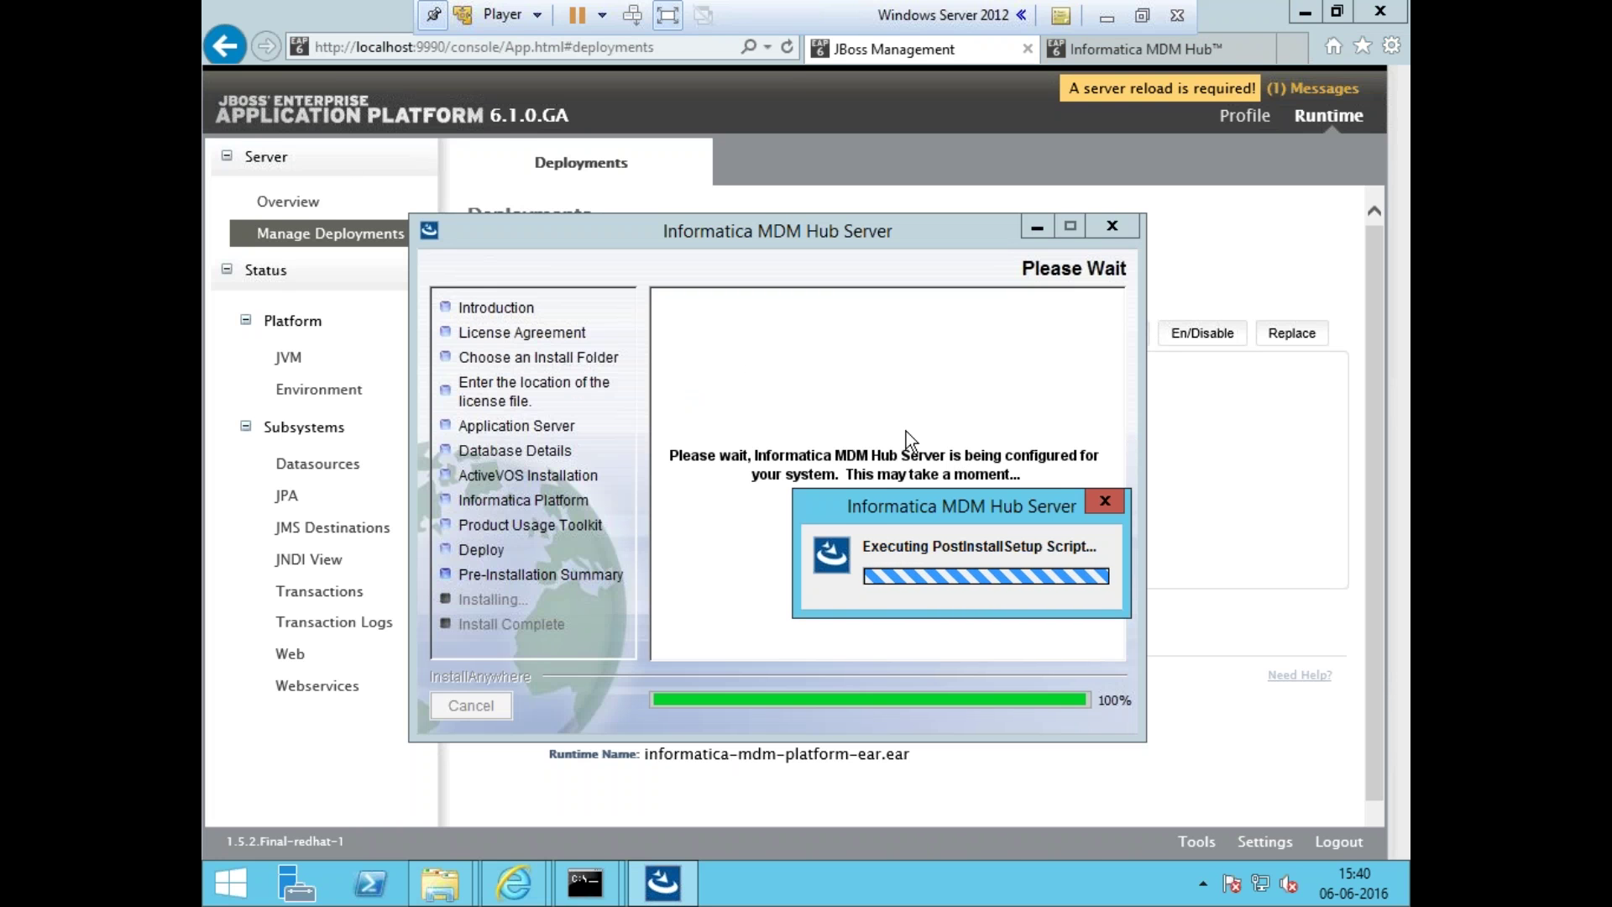
- Hide the server VM and review install steps 7 and 8 in Notepad
{"action": "left_click", "coordinate": [1211, 589]}
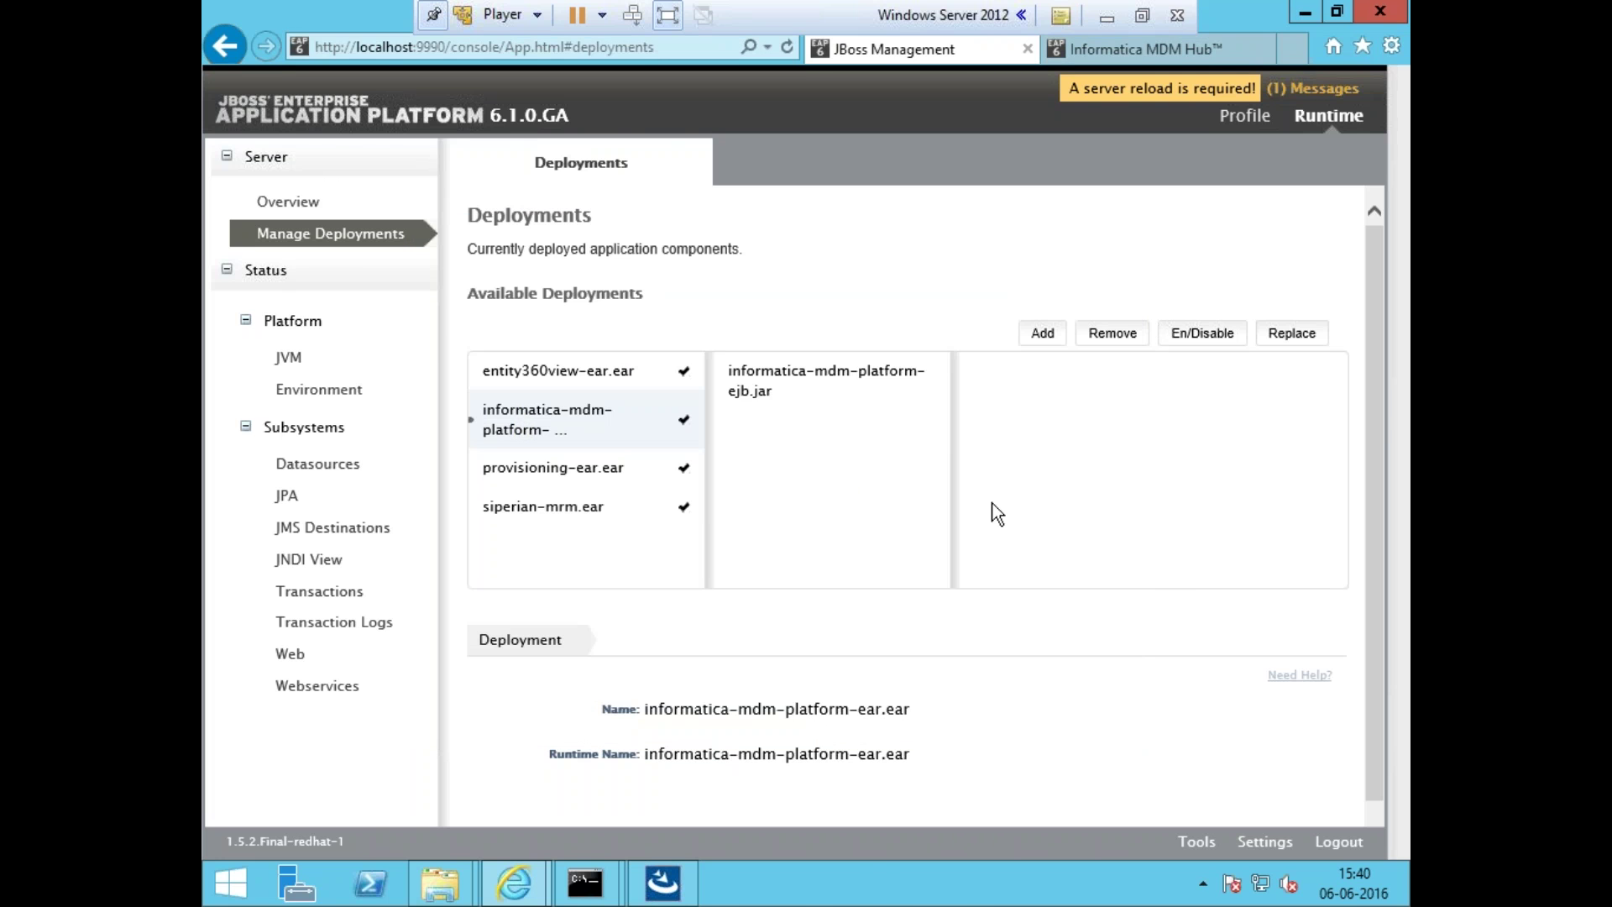
{"action": "left_click", "coordinate": [1107, 17]}
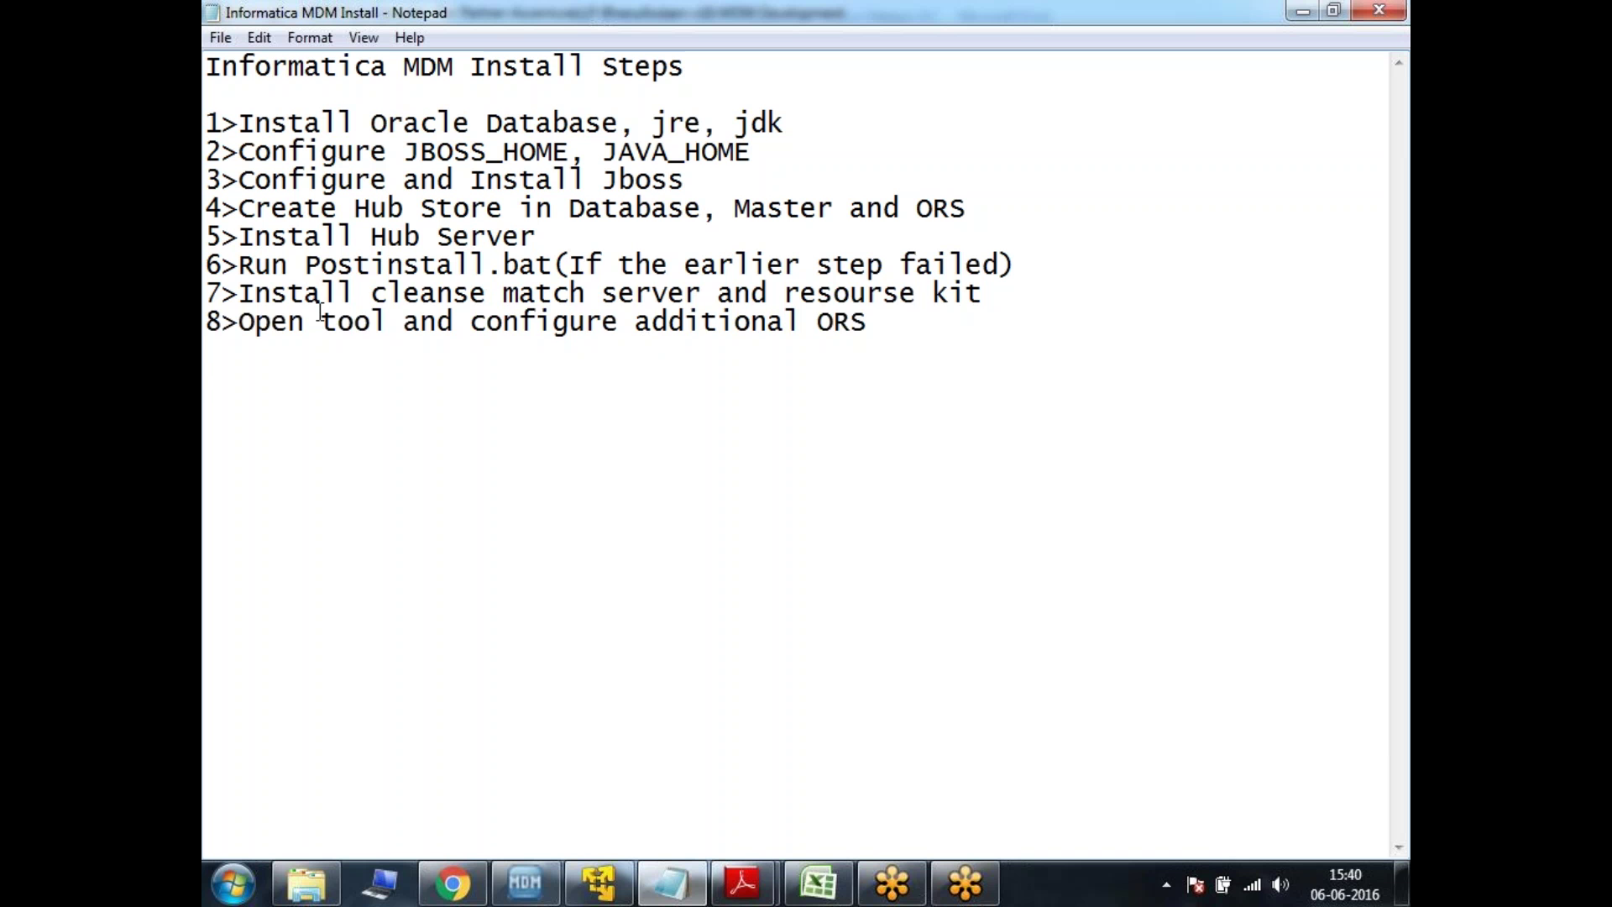
{"action": "left_click_drag", "start_coordinate": [246, 296], "coordinate": [989, 359]}
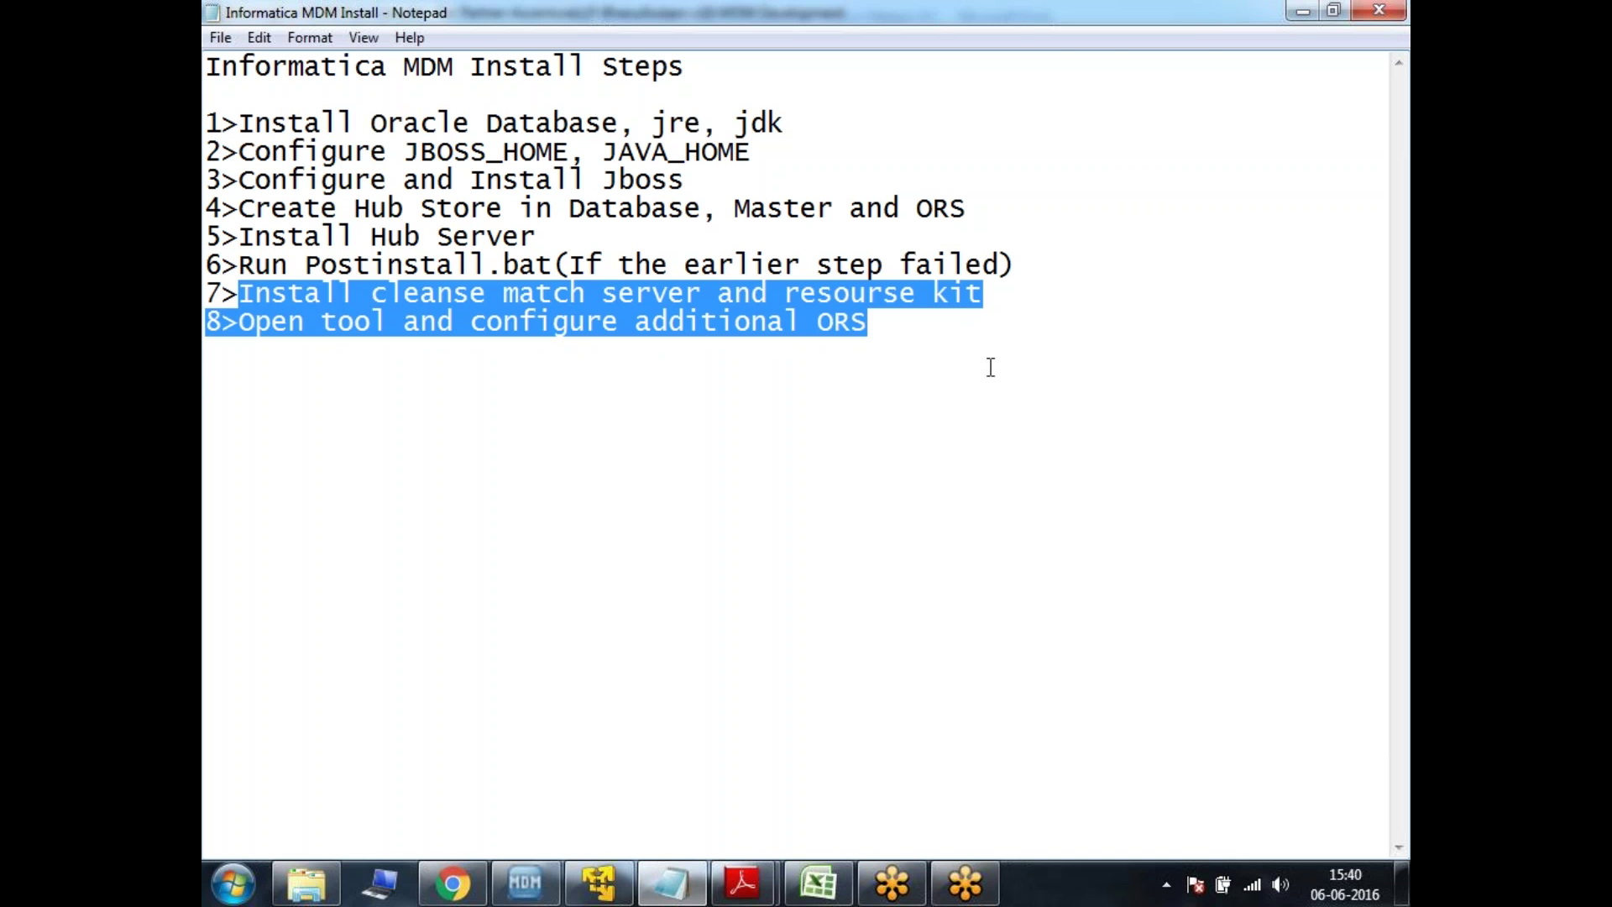
{"action": "left_click", "coordinate": [991, 367]}
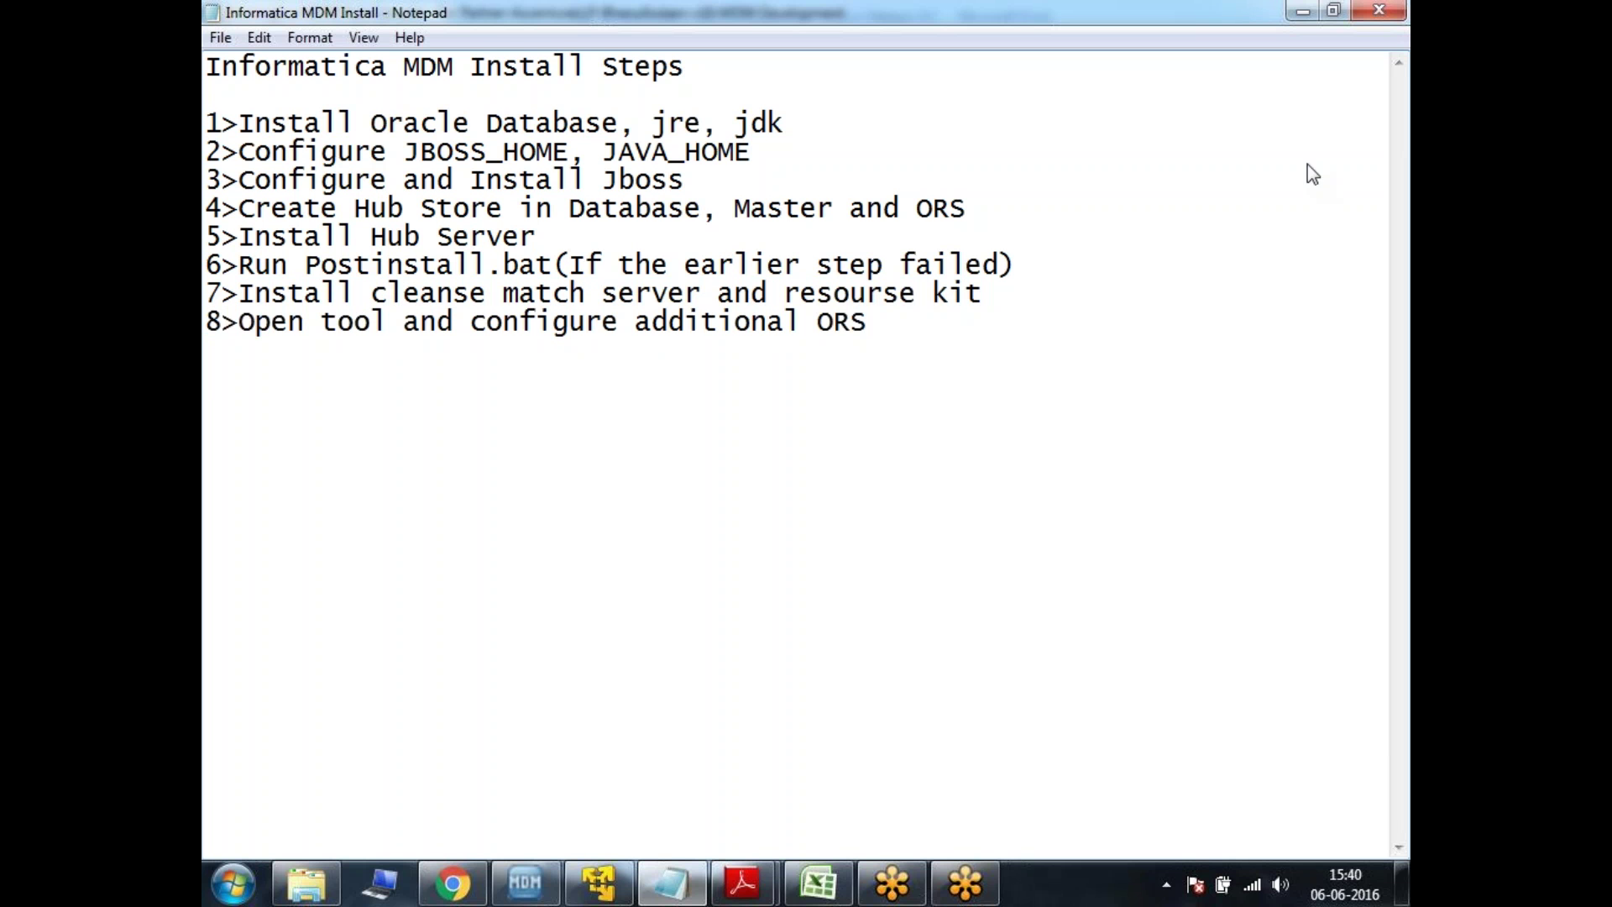